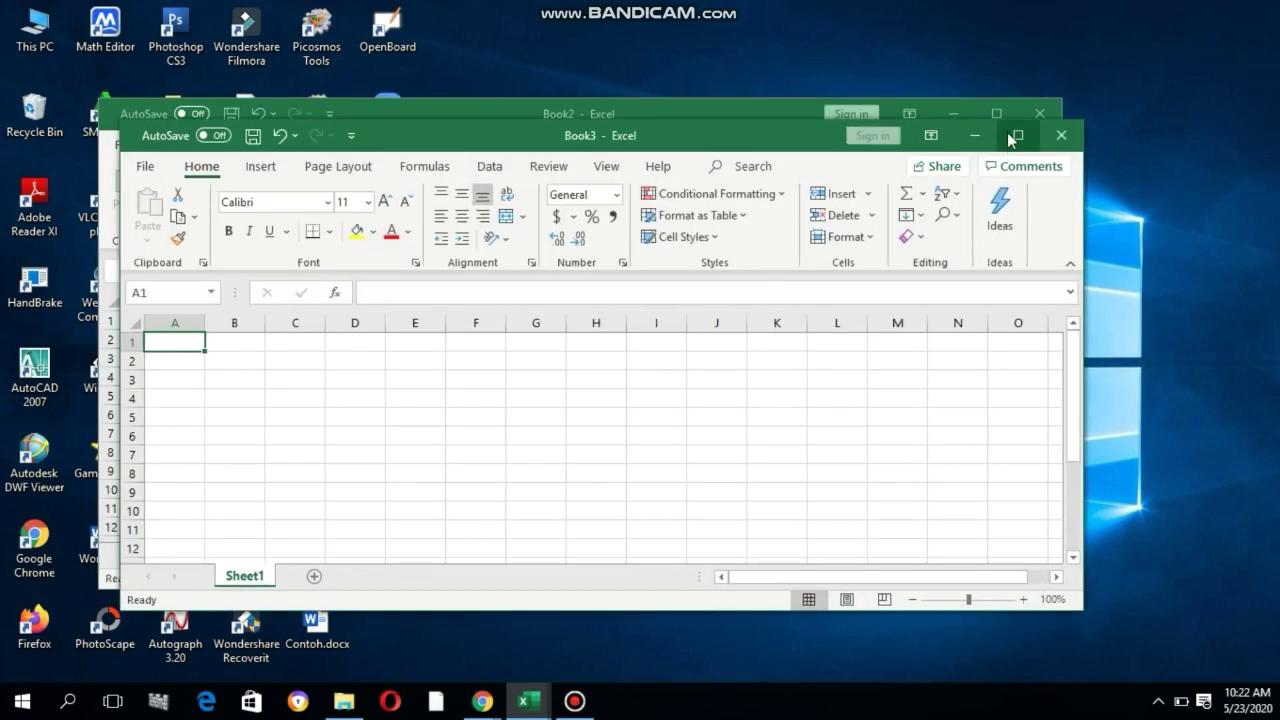
- Enter the headers No in B5 and Nama Siswa in C5, and widen column C to fit its header
{"action": "left_click", "coordinate": [1018, 134]}
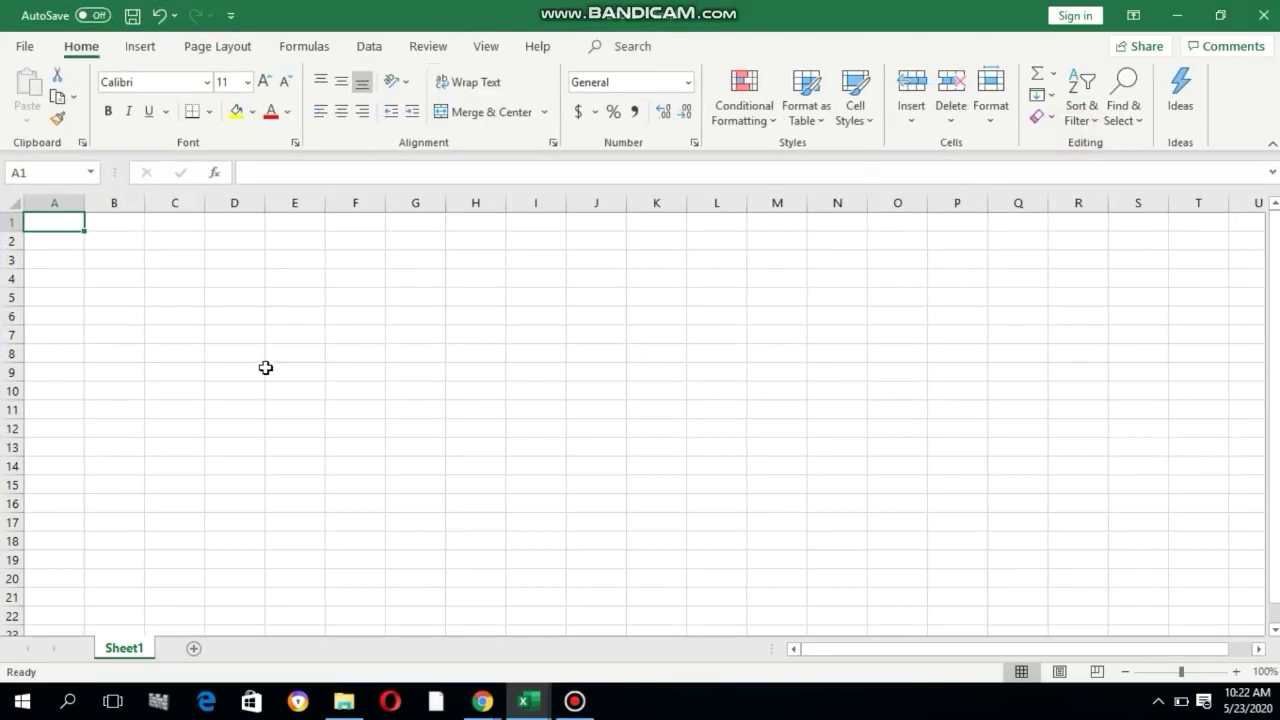
{"action": "left_click", "coordinate": [108, 299]}
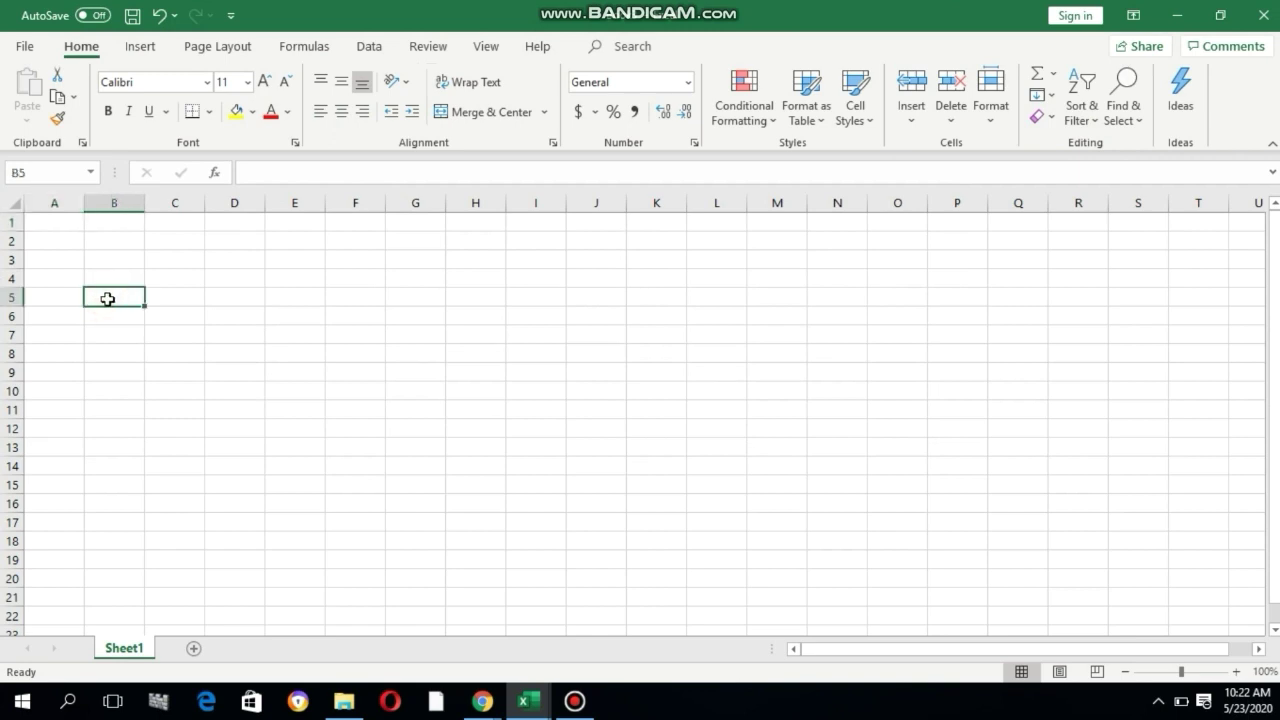
{"action": "type", "text": "No"}
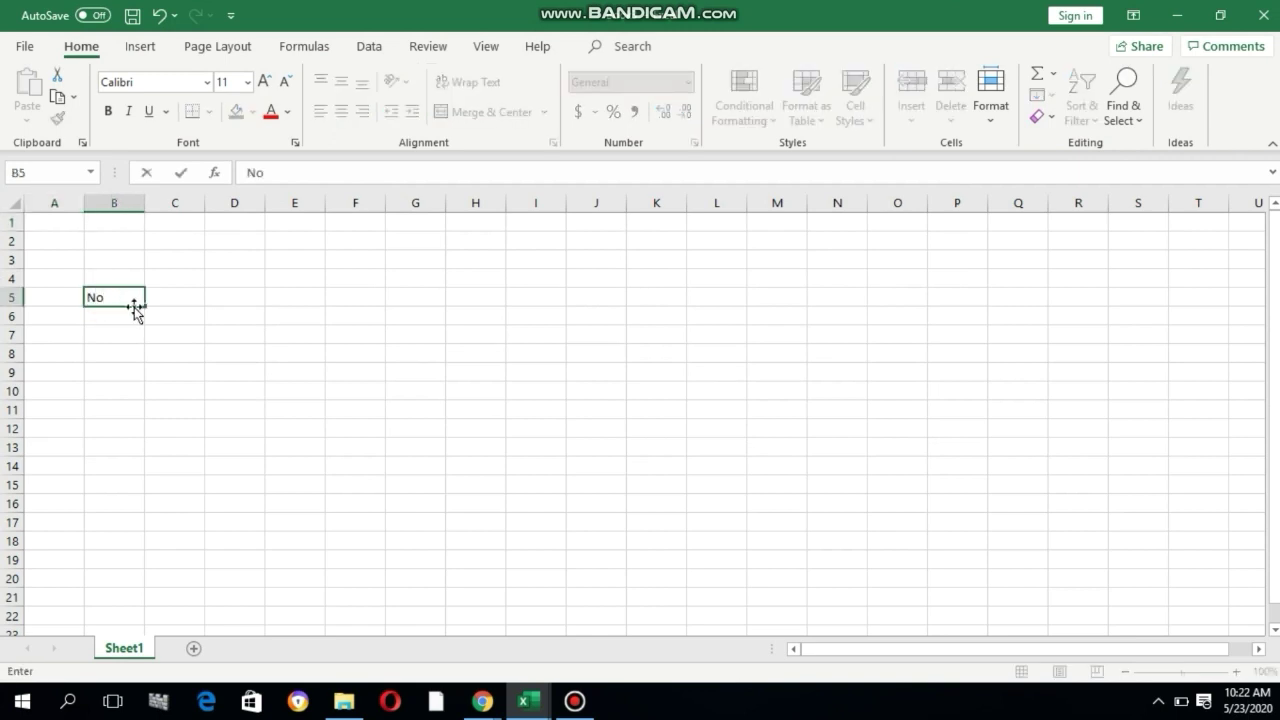
{"action": "left_click", "coordinate": [177, 300]}
{"action": "type", "text": "Nama"}
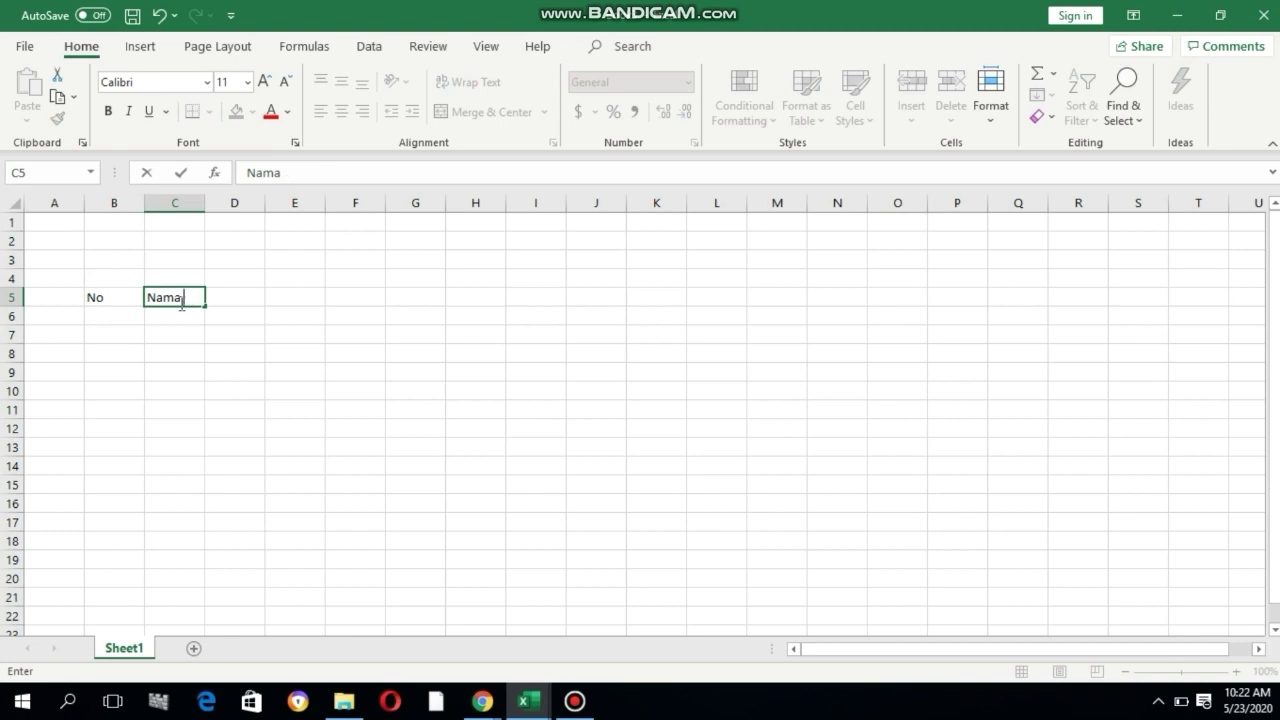
{"action": "type", "text": "Siswa"}
{"action": "left_click", "coordinate": [308, 372]}
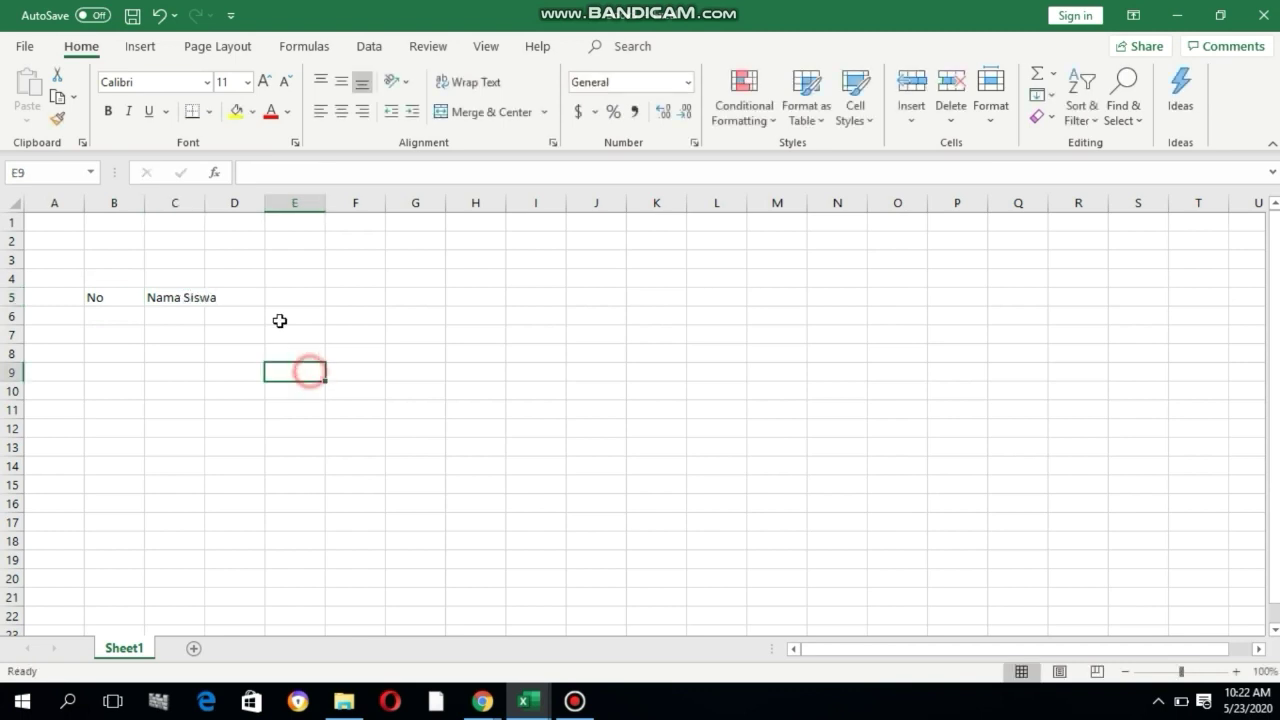
{"action": "left_click_drag", "start_coordinate": [204, 199], "coordinate": [245, 205]}
- Enter the first two student numbers, 1 in B6 and 2 in B7
{"action": "left_click", "coordinate": [120, 317]}
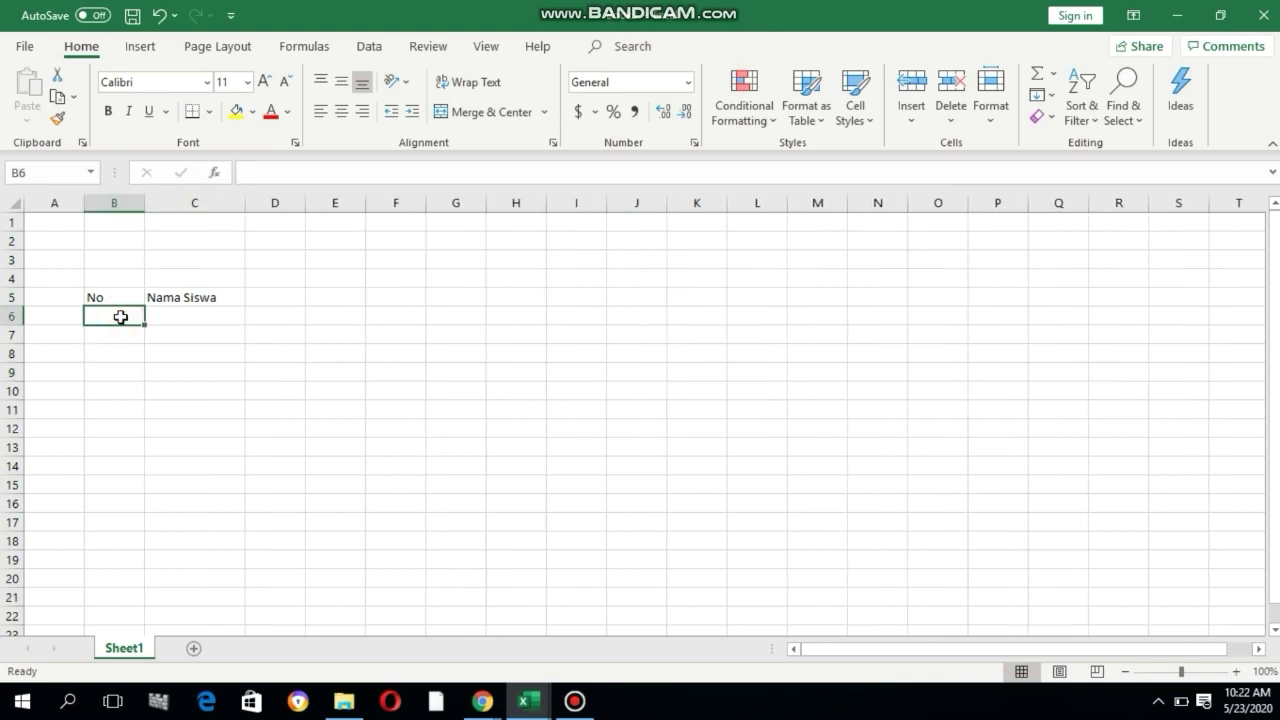
{"action": "type", "text": "1"}
{"action": "key", "text": "Return"}
{"action": "type", "text": "2"}
{"action": "key", "text": "Return"}
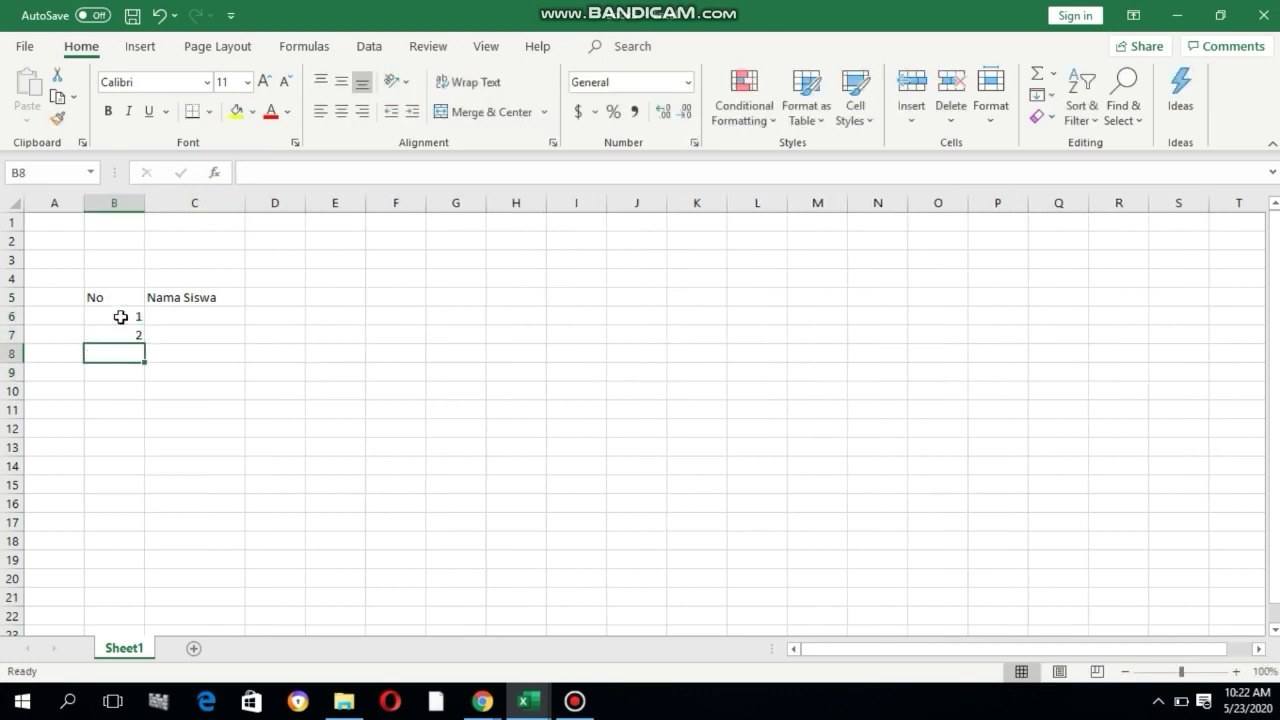
- Extend the number series from B6:B7 down the No column to 40 in B45
{"action": "left_click", "coordinate": [129, 316]}
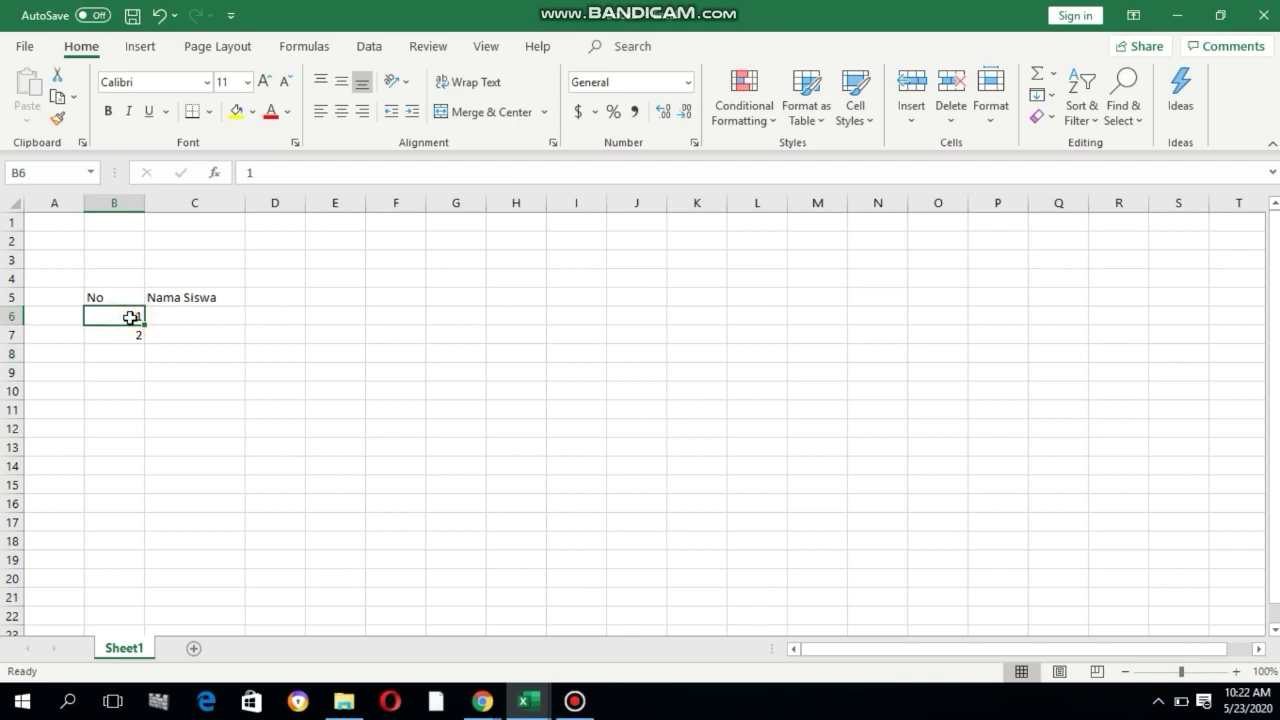
{"action": "key", "text": "shift+Down"}
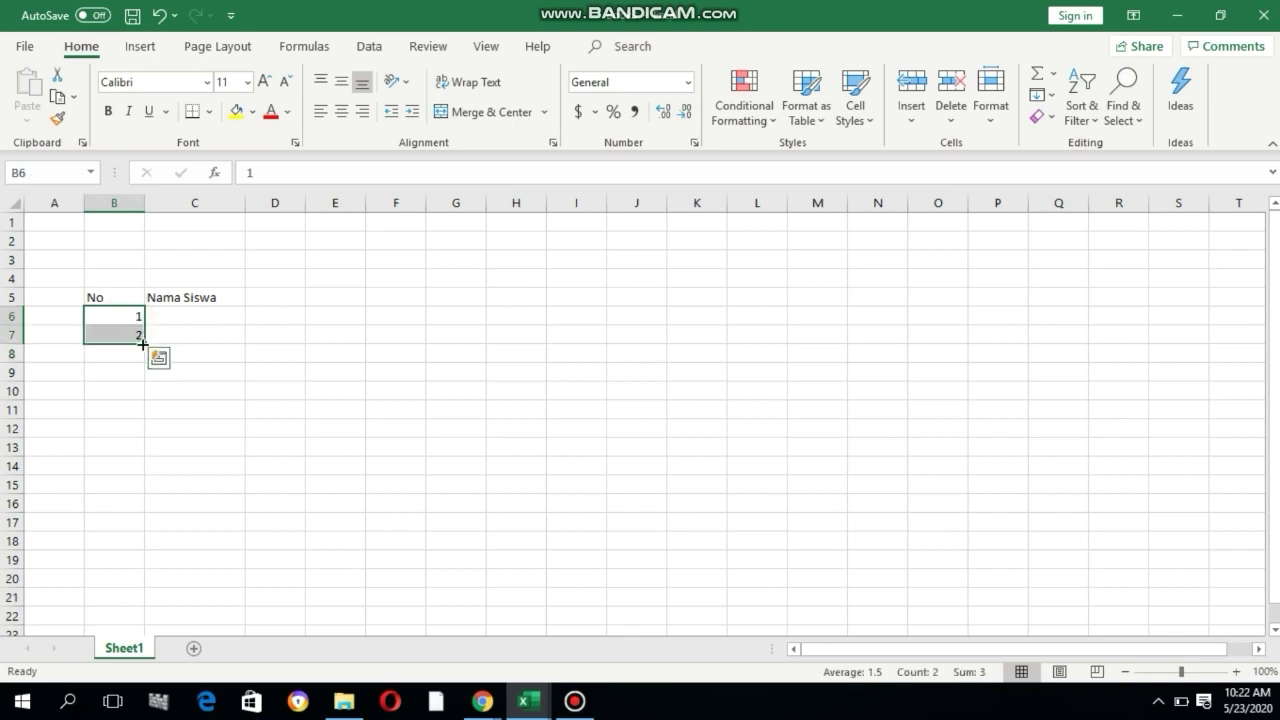
{"action": "left_click_drag", "start_coordinate": [143, 344], "coordinate": [148, 275]}
{"action": "scroll", "coordinate": [331, 371], "scroll_direction": "up", "scroll_amount": 13}
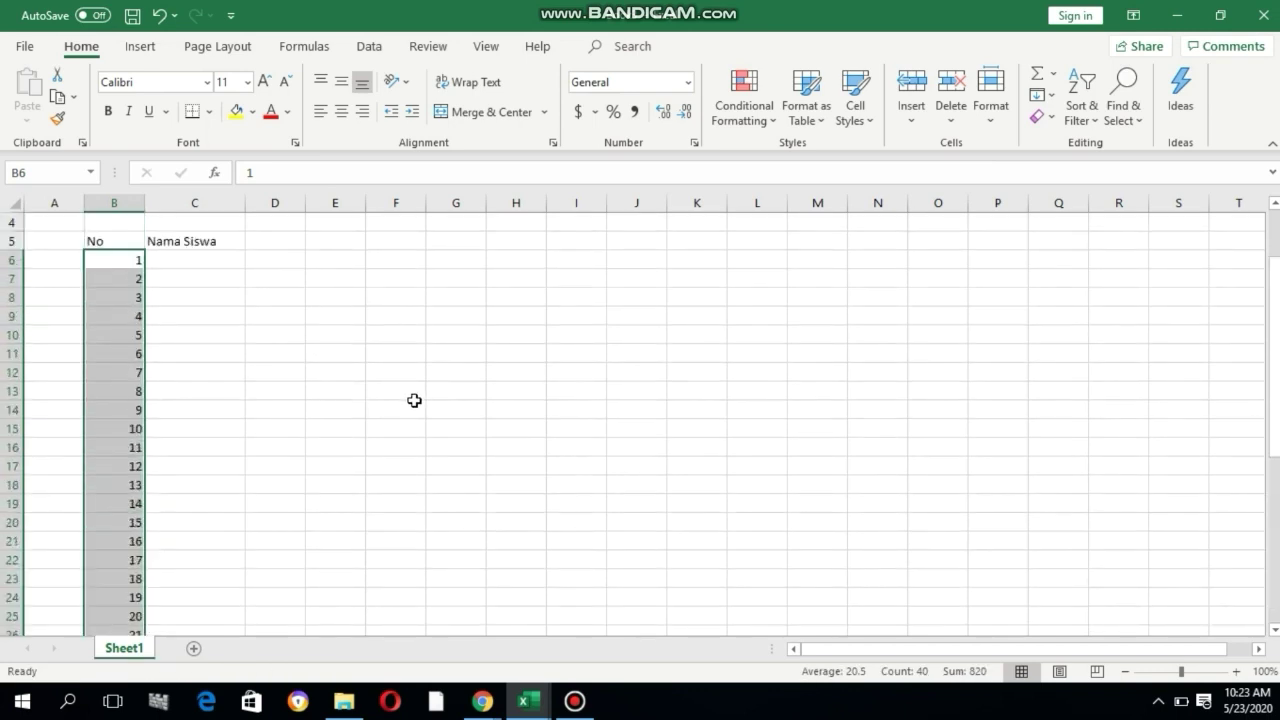
{"action": "scroll", "coordinate": [414, 400], "scroll_direction": "up", "scroll_amount": 1}
{"action": "left_click", "coordinate": [354, 446]}
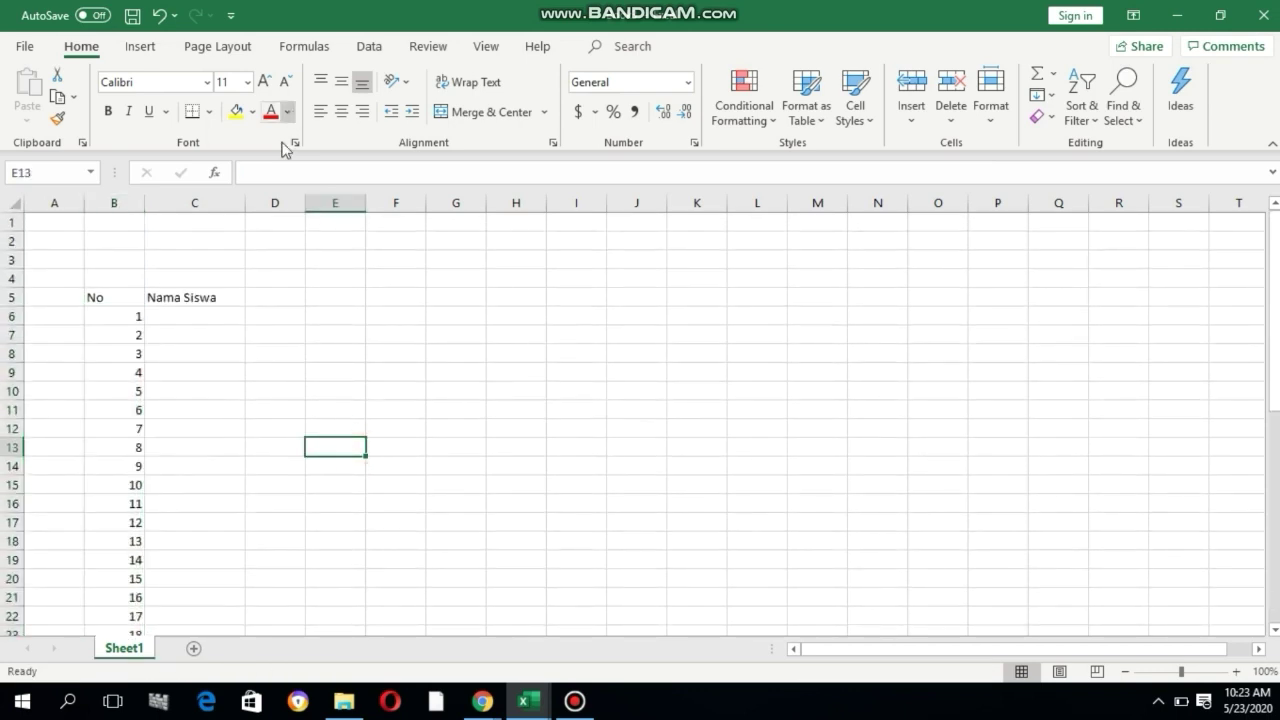
- Widen column C further and enter the headers Pretes in D5, Postes in E5 and N-Gain in F5
{"action": "left_click_drag", "start_coordinate": [244, 202], "coordinate": [289, 203]}
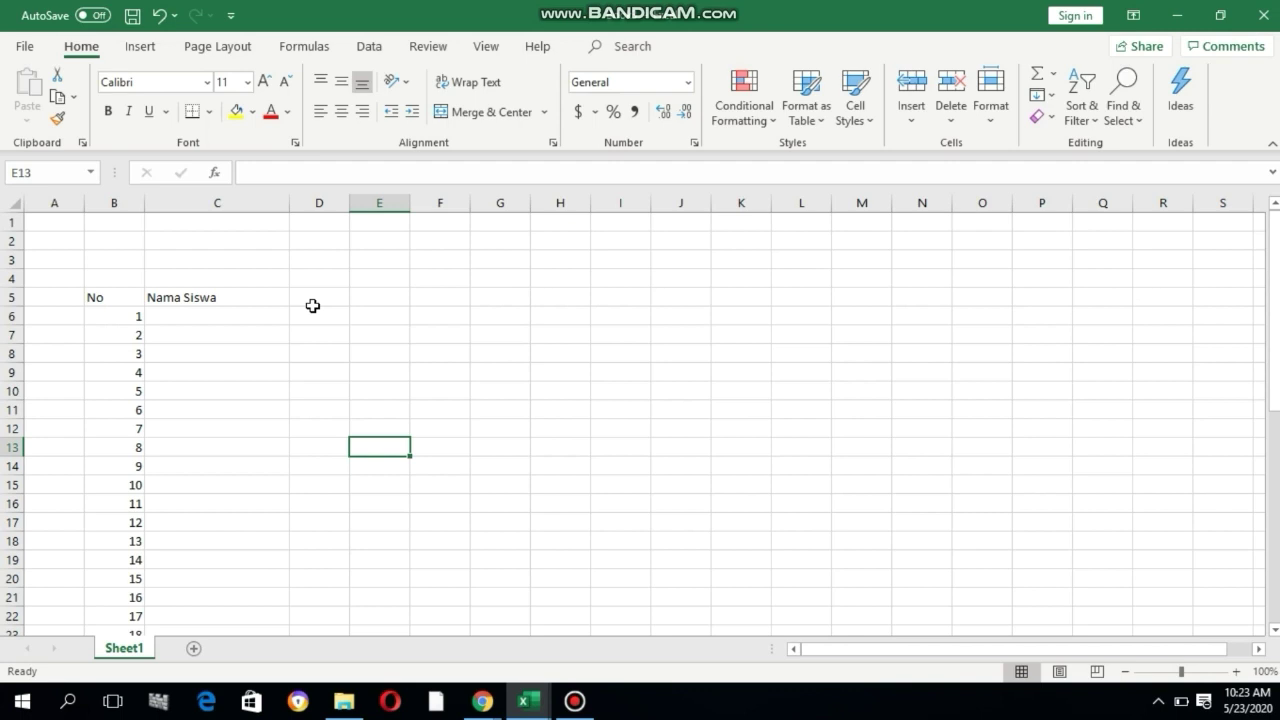
{"action": "left_click", "coordinate": [319, 297]}
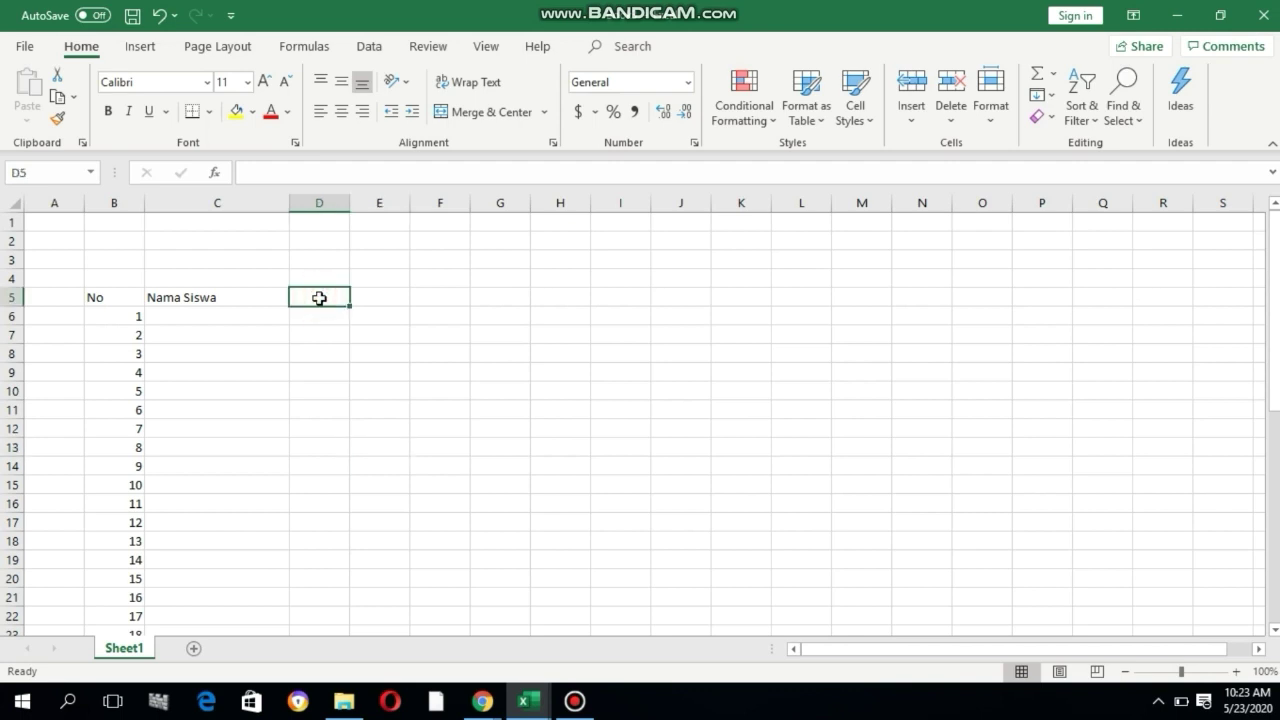
{"action": "type", "text": "Pretes"}
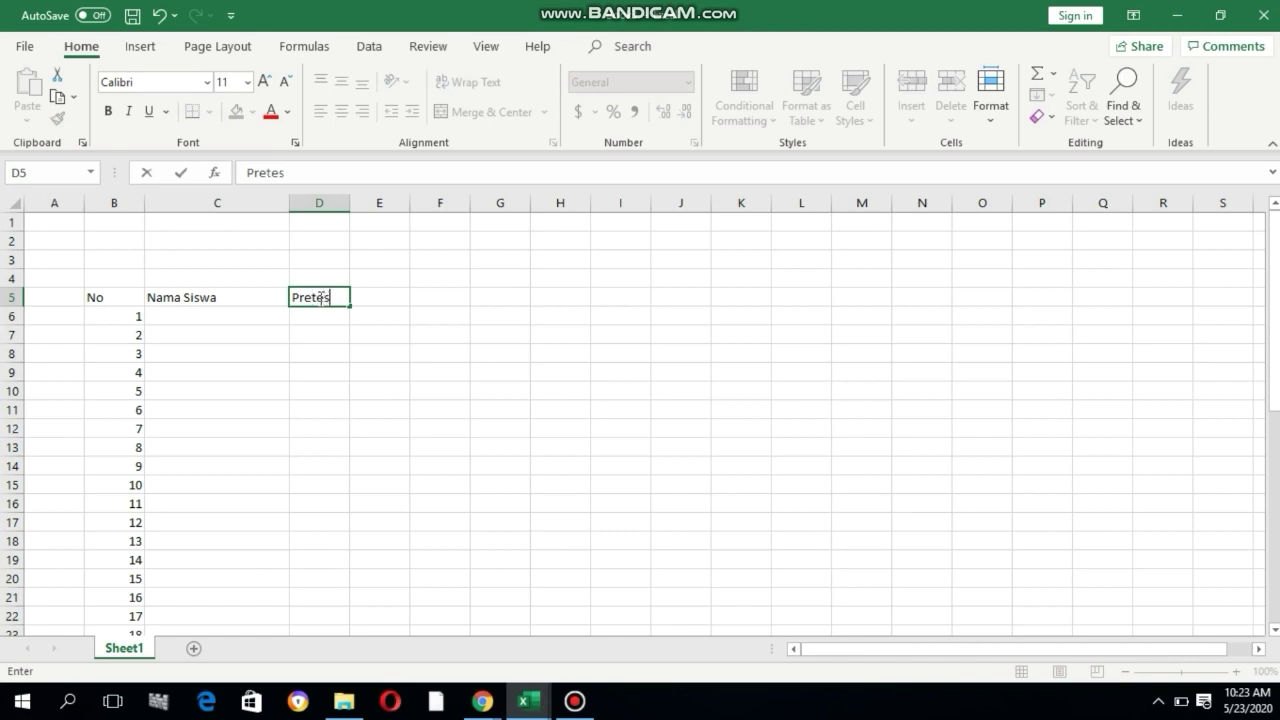
{"action": "key", "text": "Tab"}
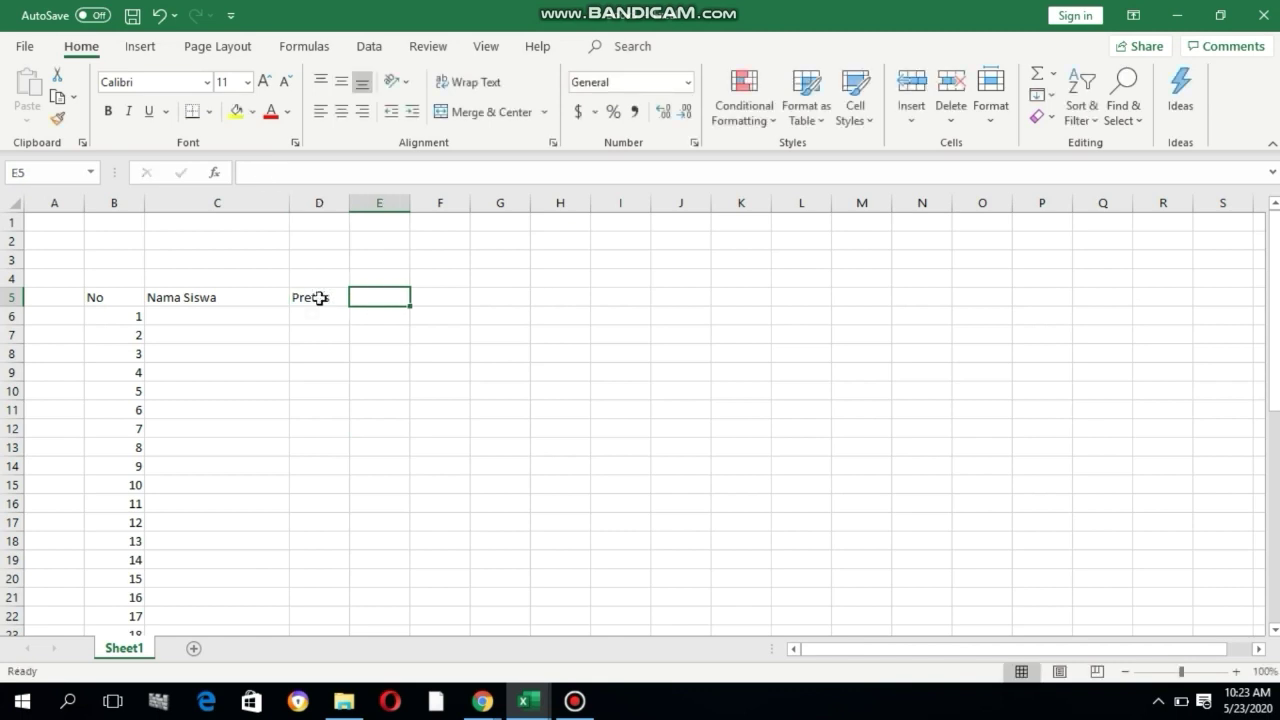
{"action": "type", "text": "P"}
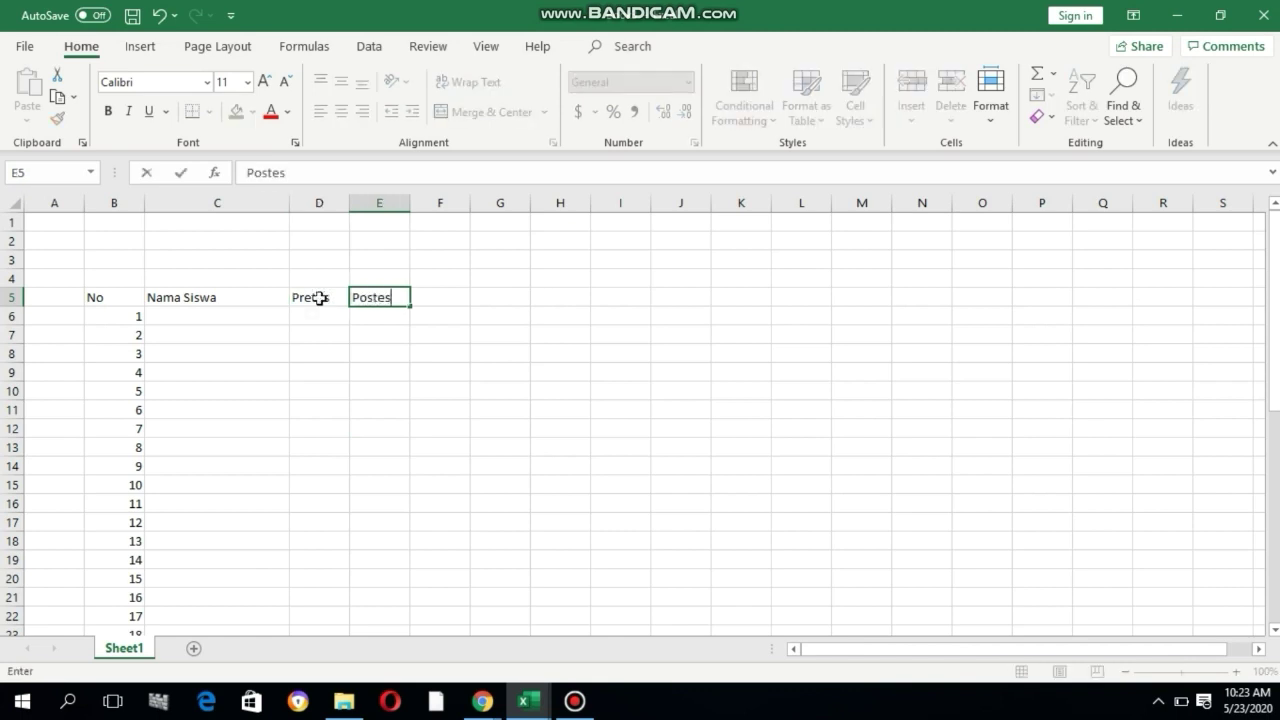
{"action": "type", "text": "ostes"}
{"action": "left_click", "coordinate": [451, 297]}
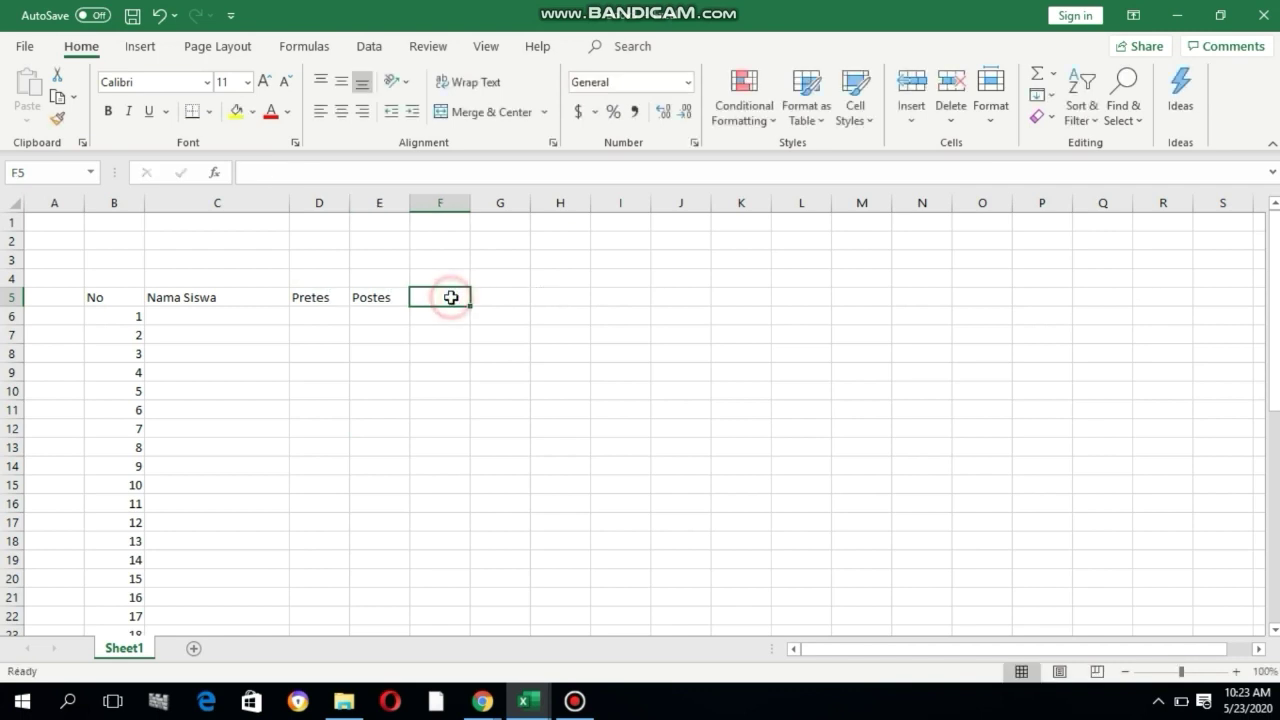
{"action": "type", "text": "N-Gain"}
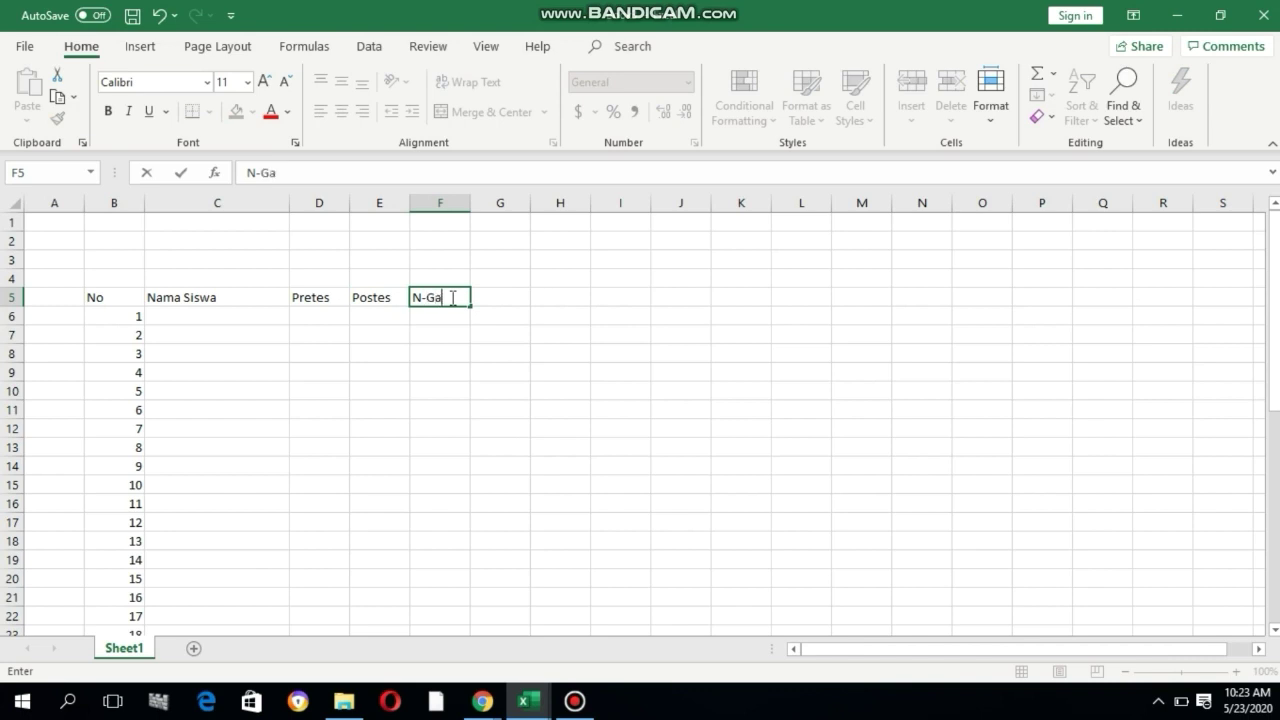
{"action": "left_click", "coordinate": [557, 425]}
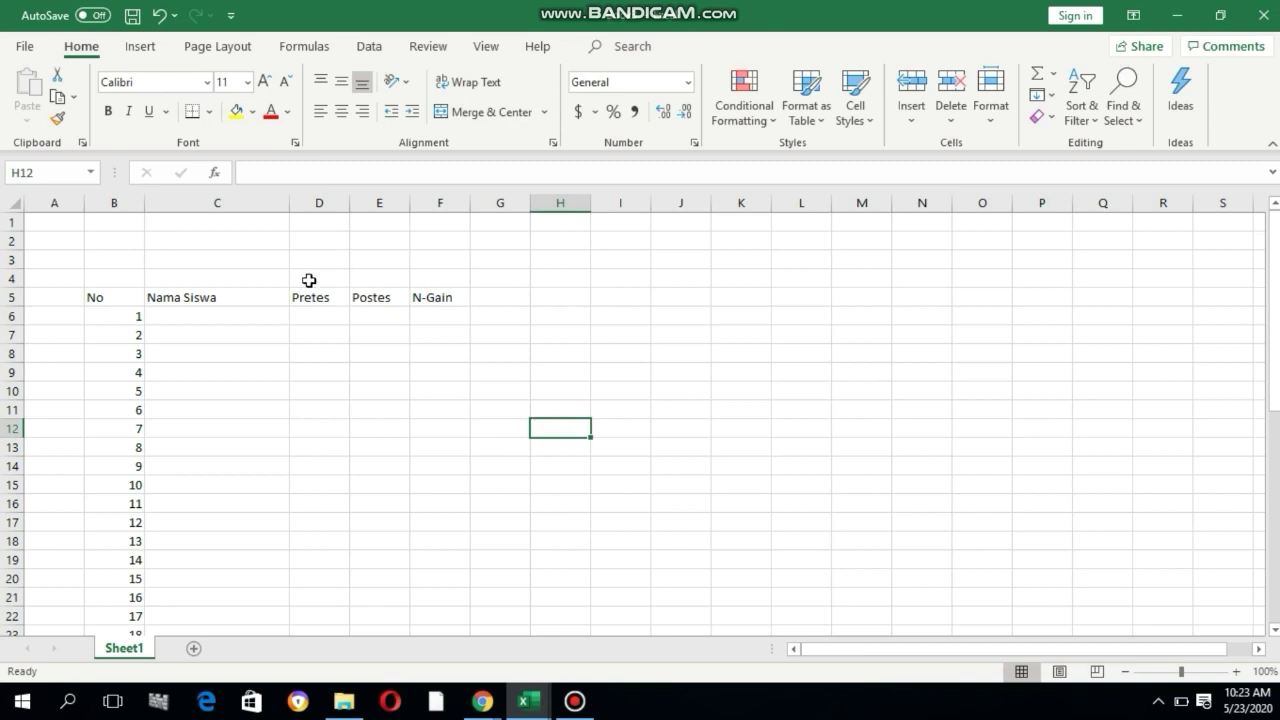
- Merge and center D4:F4 above the Pretes, Postes and N-Gain headers and enter 1(M=15) in it
{"action": "left_click_drag", "start_coordinate": [309, 277], "coordinate": [432, 277]}
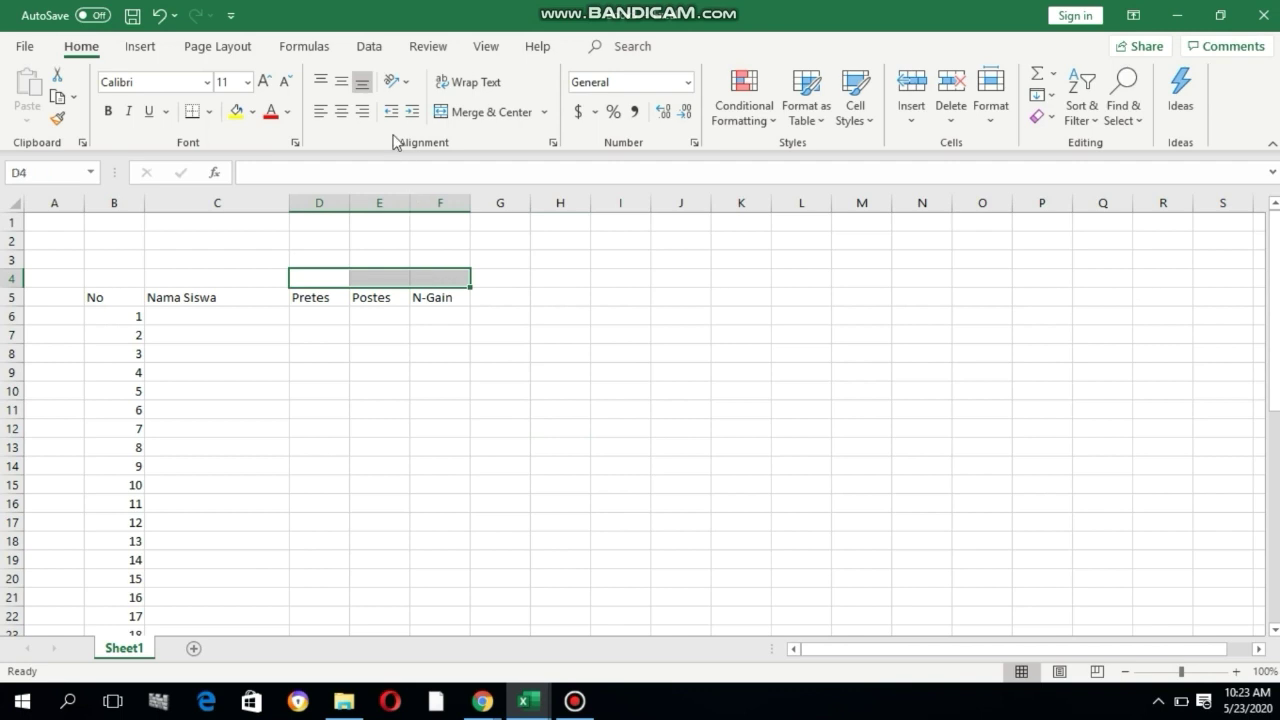
{"action": "left_click", "coordinate": [490, 111]}
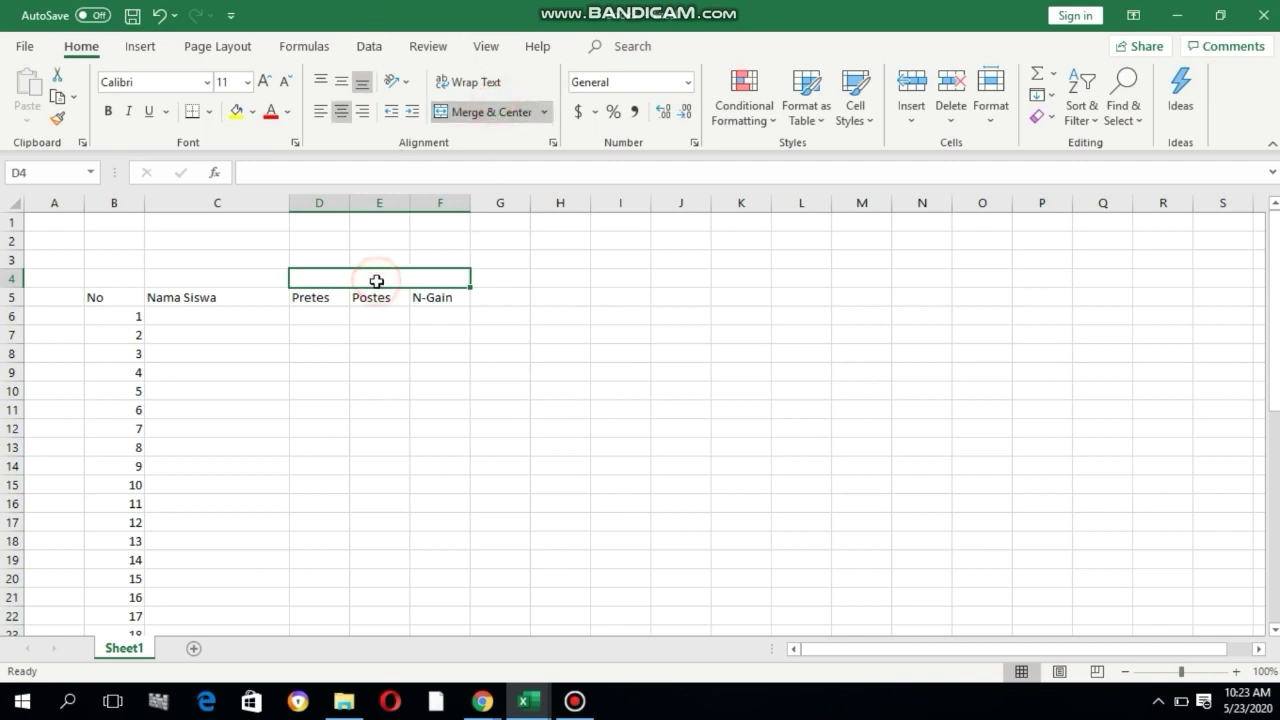
{"action": "type", "text": "1"}
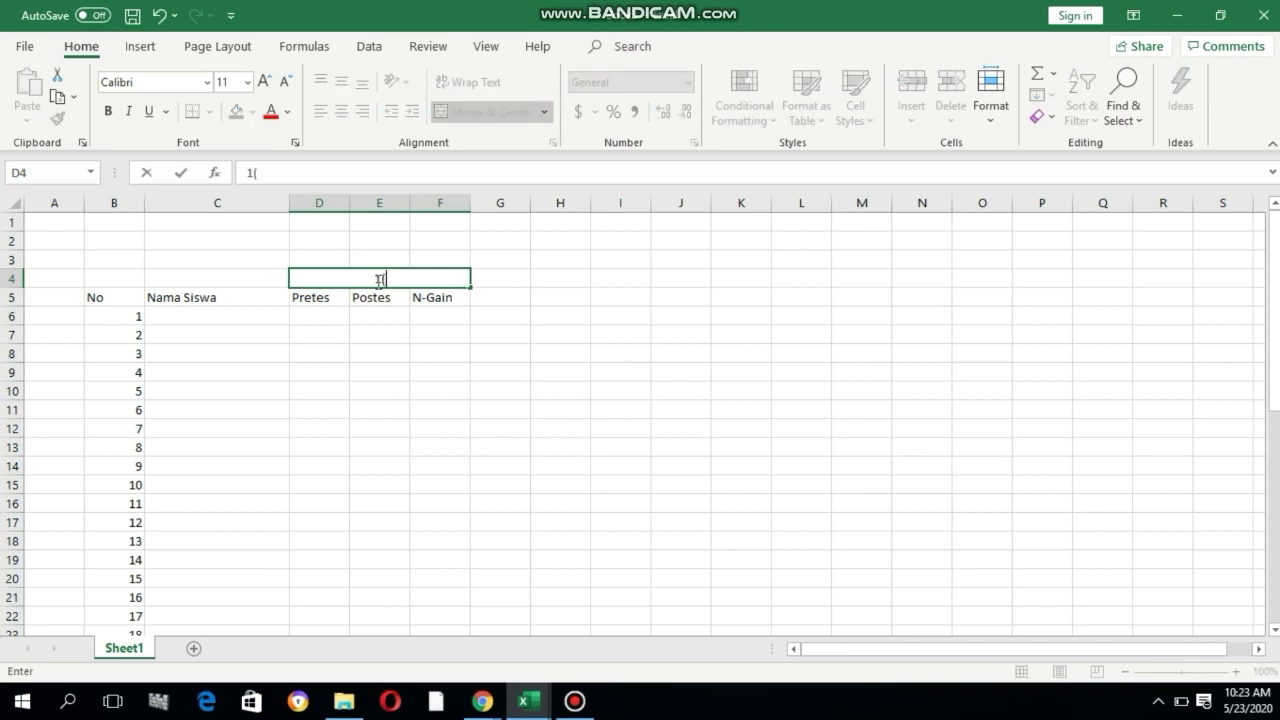
{"action": "type", "text": "(M=15)"}
{"action": "left_click", "coordinate": [525, 366]}
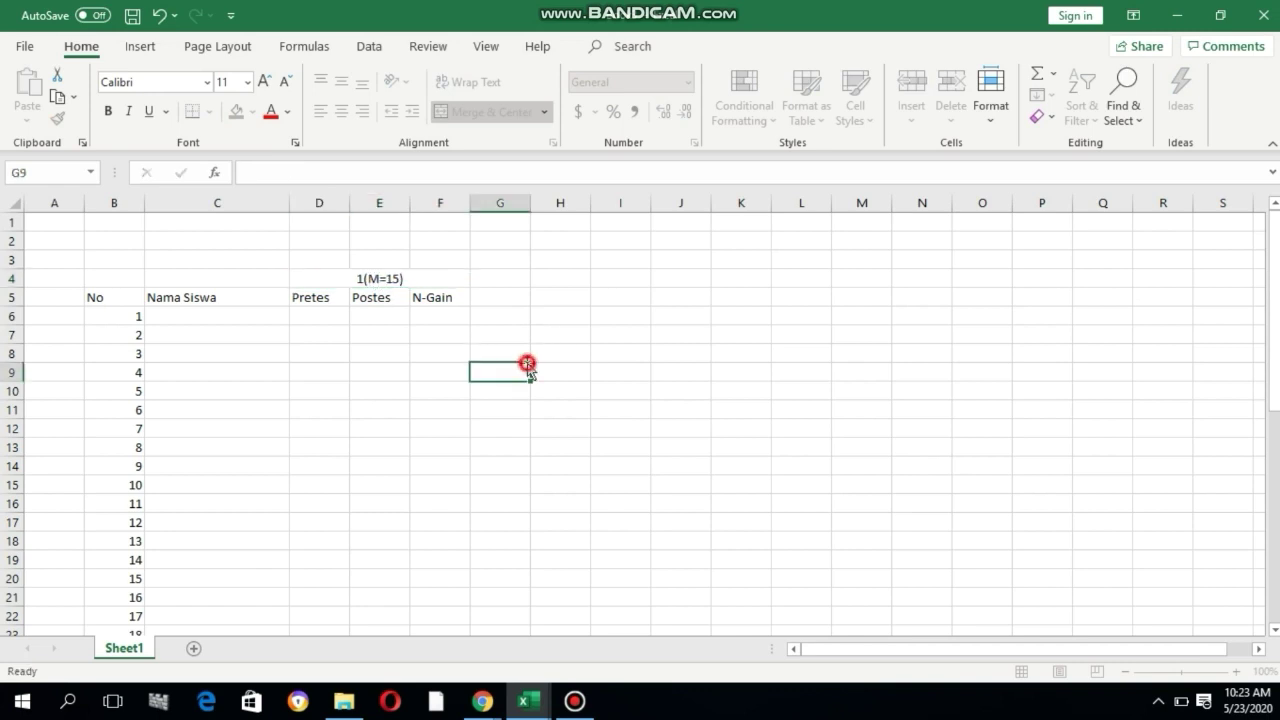
{"action": "left_click", "coordinate": [364, 280]}
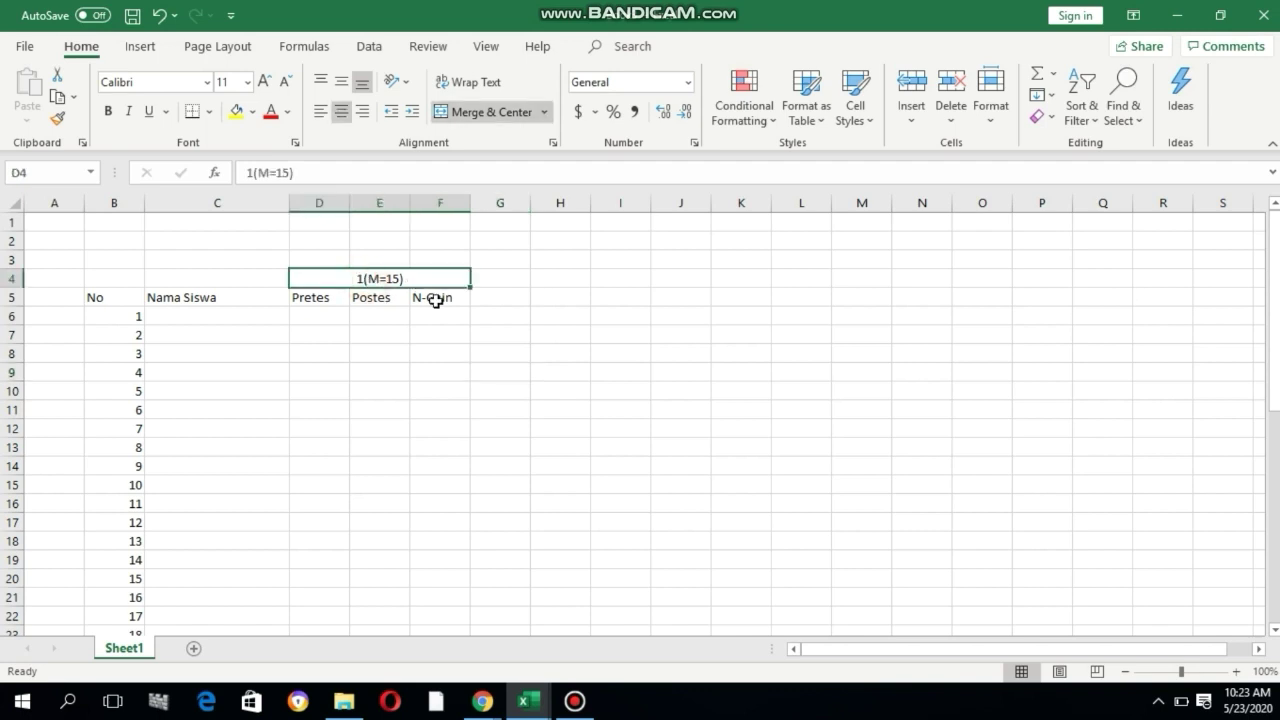
- Merge and center each three-cell group in row 4: G4:I4, J4:L4, M4:O4 and P4:R4
{"action": "left_click", "coordinate": [502, 279]}
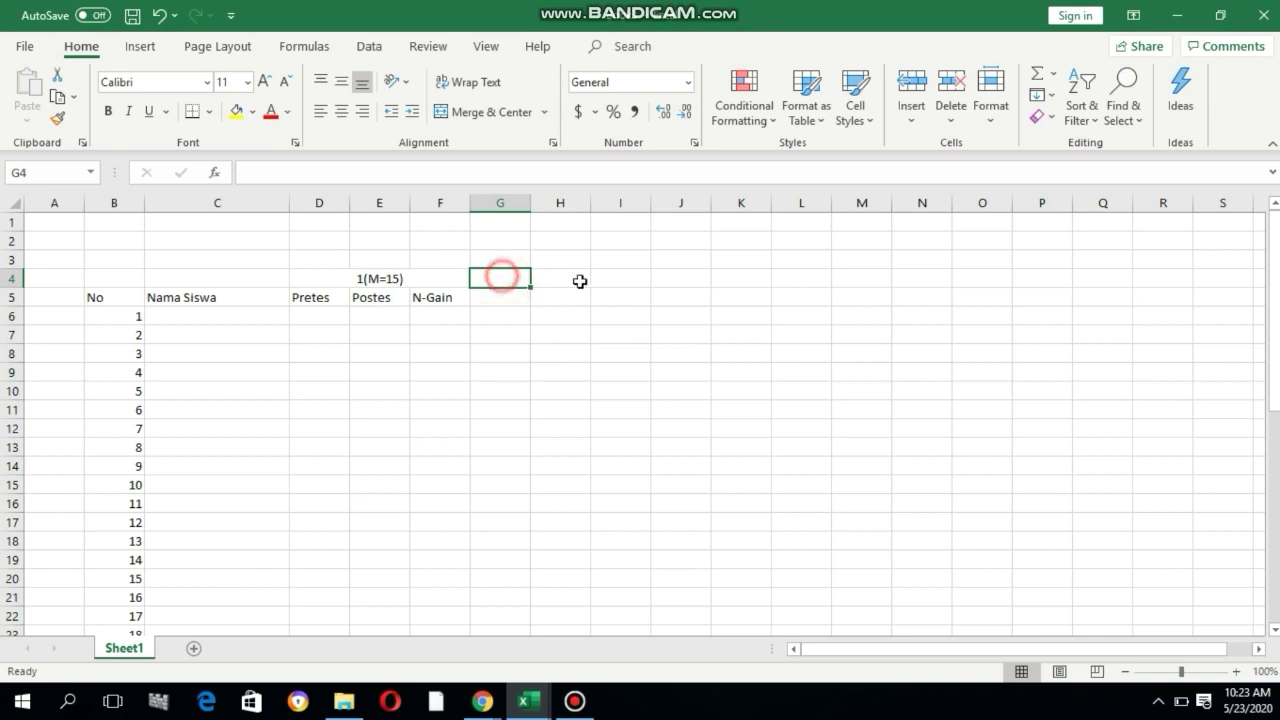
{"action": "left_click_drag", "start_coordinate": [579, 281], "coordinate": [611, 277]}
{"action": "left_click", "coordinate": [488, 112]}
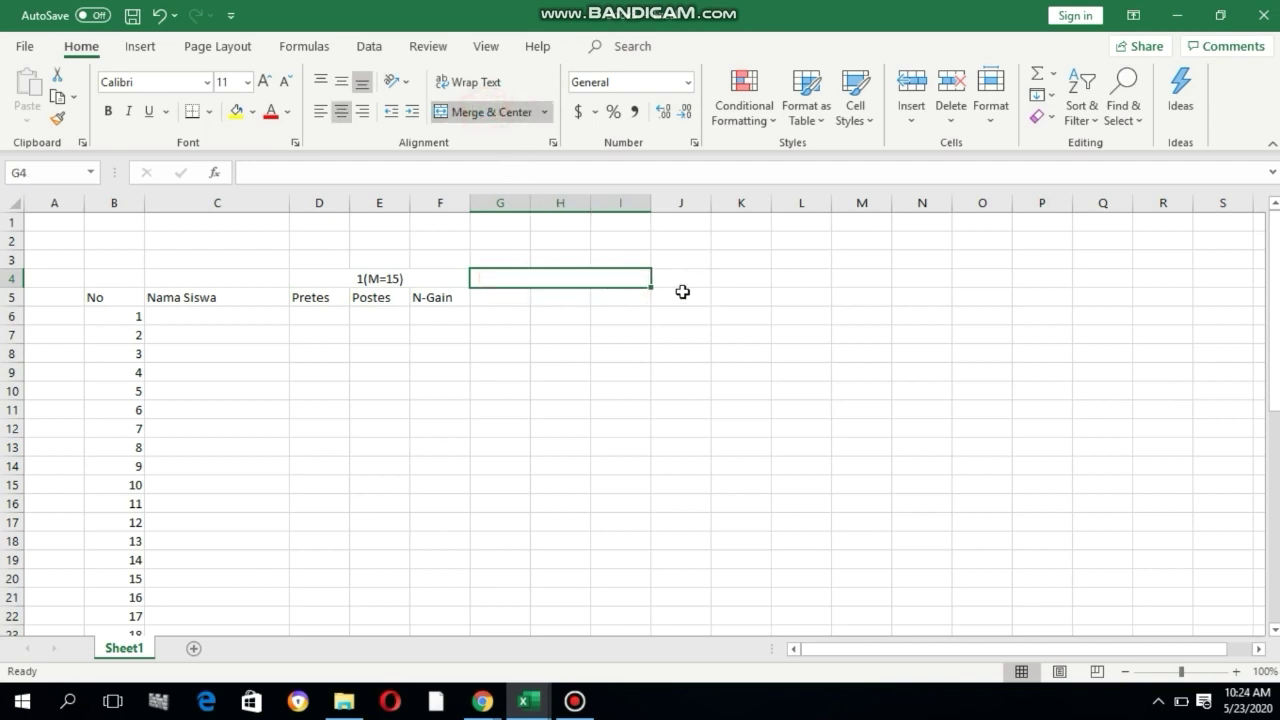
{"action": "left_click_drag", "start_coordinate": [683, 278], "coordinate": [980, 277]}
{"action": "left_click", "coordinate": [482, 111]}
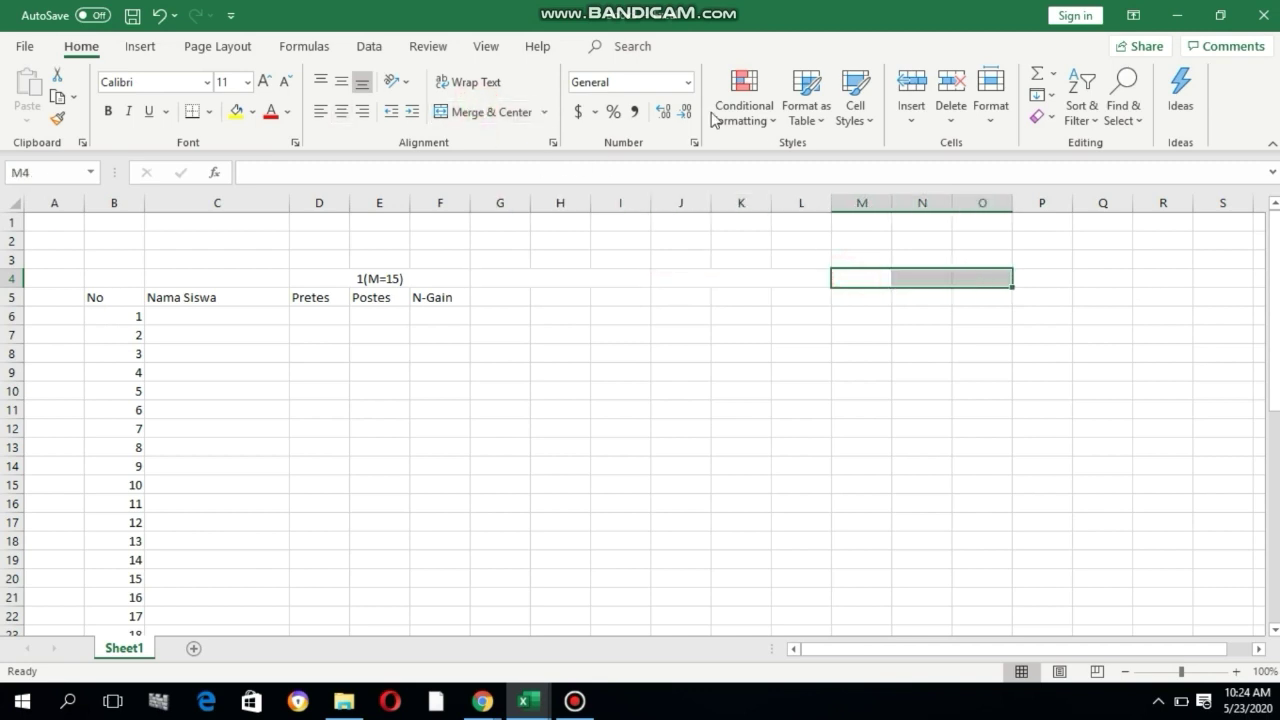
{"action": "left_click", "coordinate": [480, 111]}
{"action": "left_click_drag", "start_coordinate": [1036, 285], "coordinate": [1157, 271]}
{"action": "left_click", "coordinate": [485, 111]}
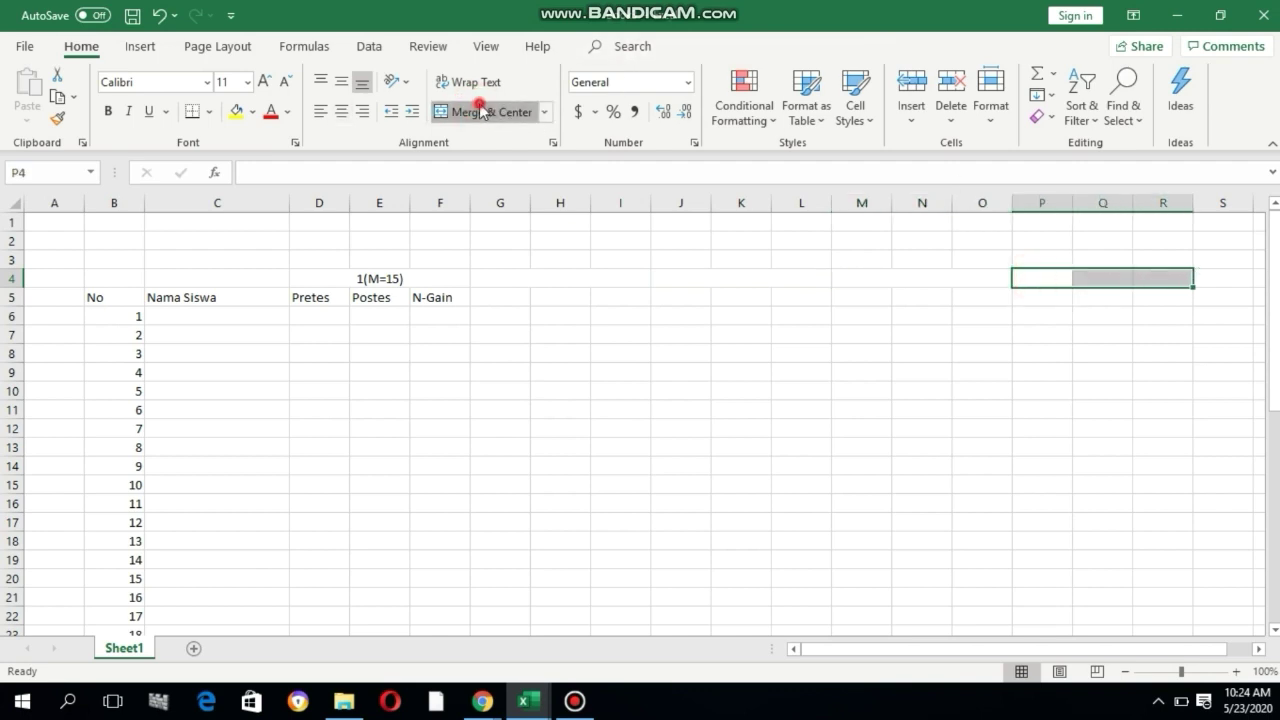
{"action": "left_click", "coordinate": [716, 353]}
- Enter the group header 2(SD=20) in the merged cell G4:I4
{"action": "left_click", "coordinate": [542, 276]}
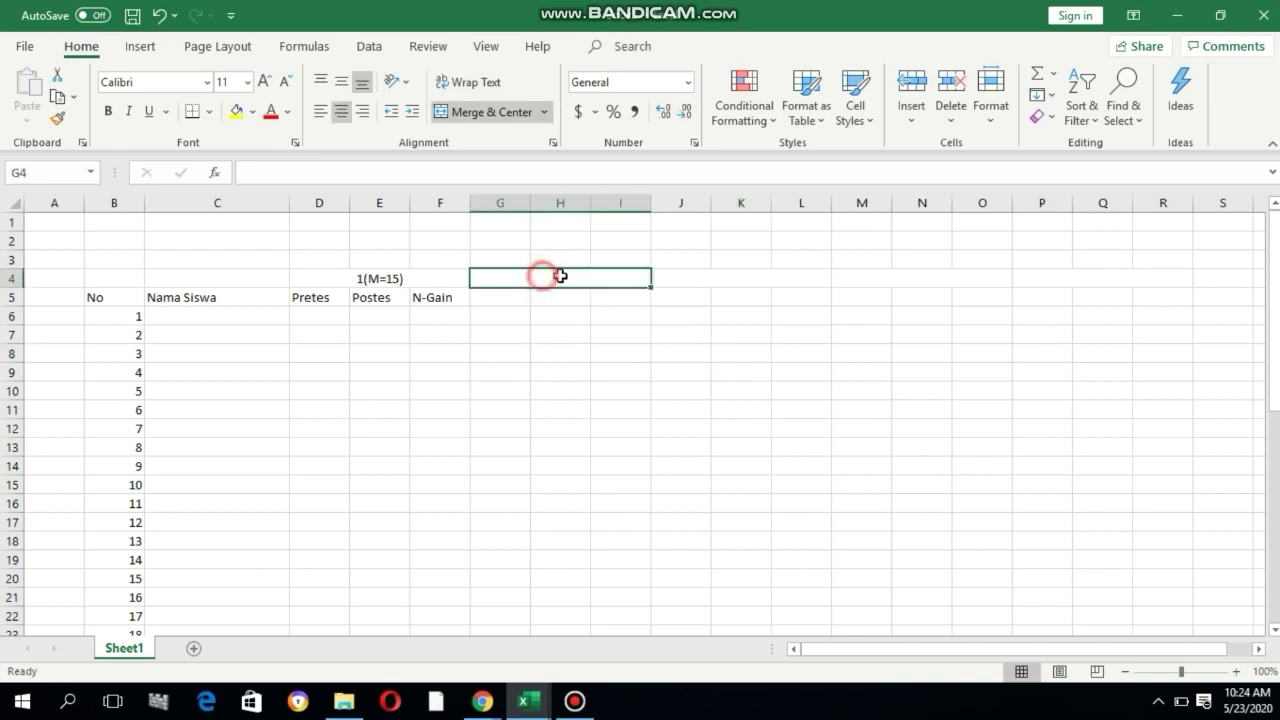
{"action": "type", "text": "2"}
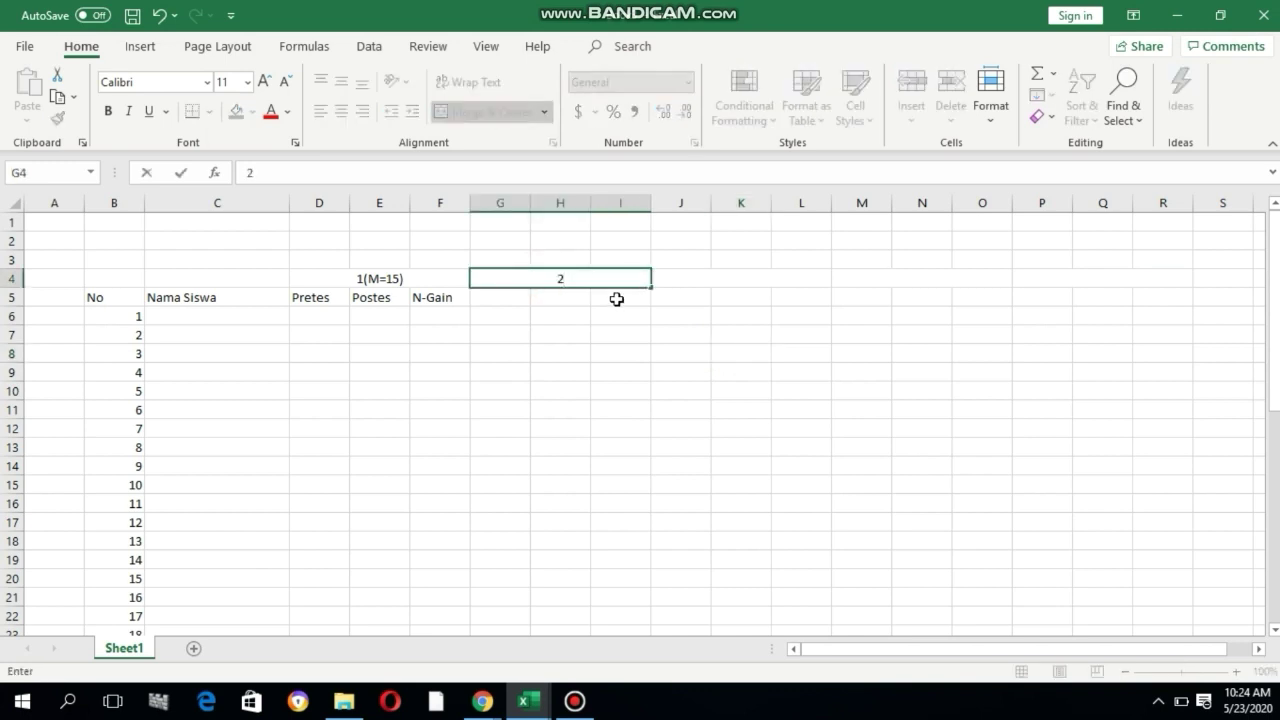
{"action": "type", "text": "(SD=20)"}
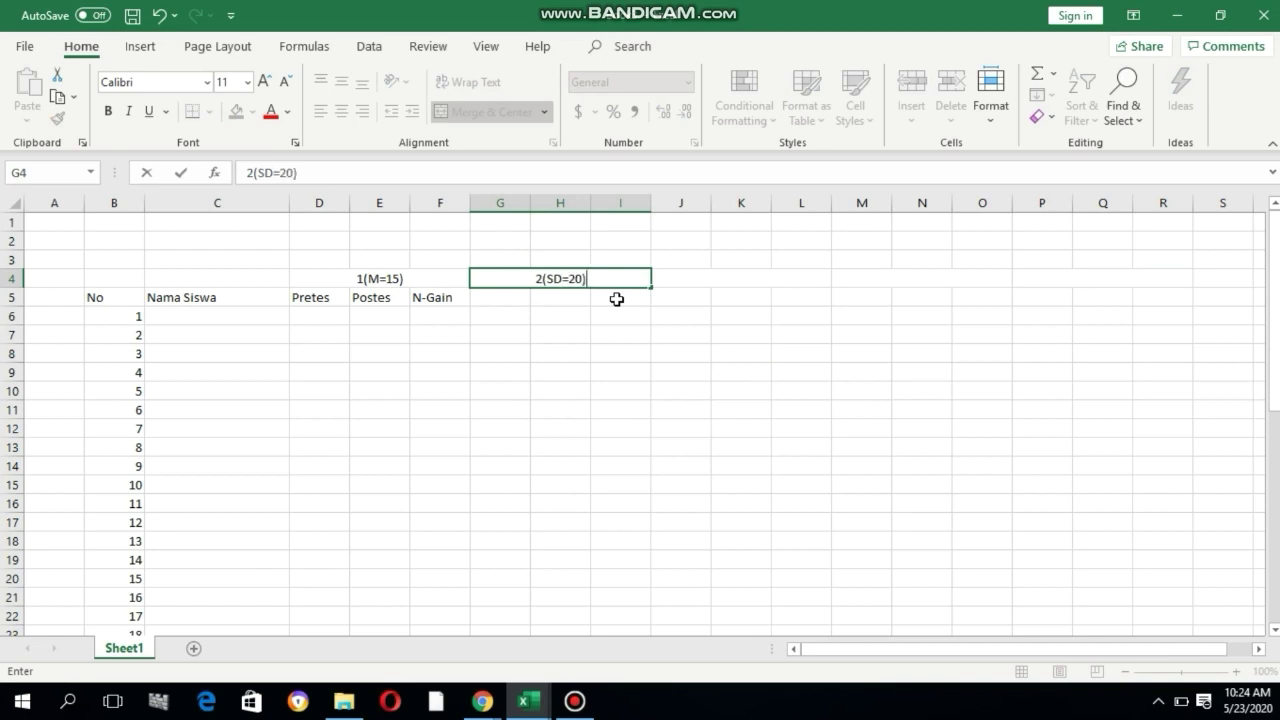
{"action": "left_click", "coordinate": [617, 299]}
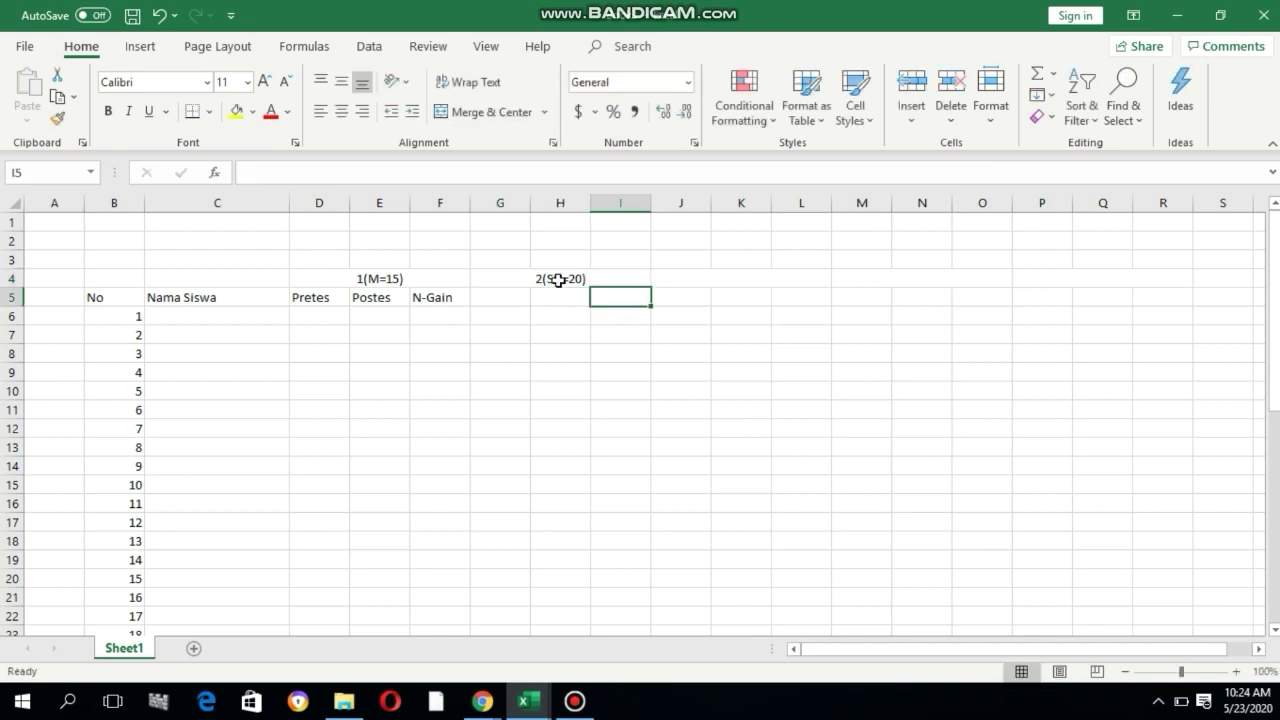
- Copy the group header from G4:I4 into the merged cell J4:L4 and change the copy to 3(SD=20)
{"action": "left_click", "coordinate": [557, 279]}
{"action": "key", "text": "ctrl+c"}
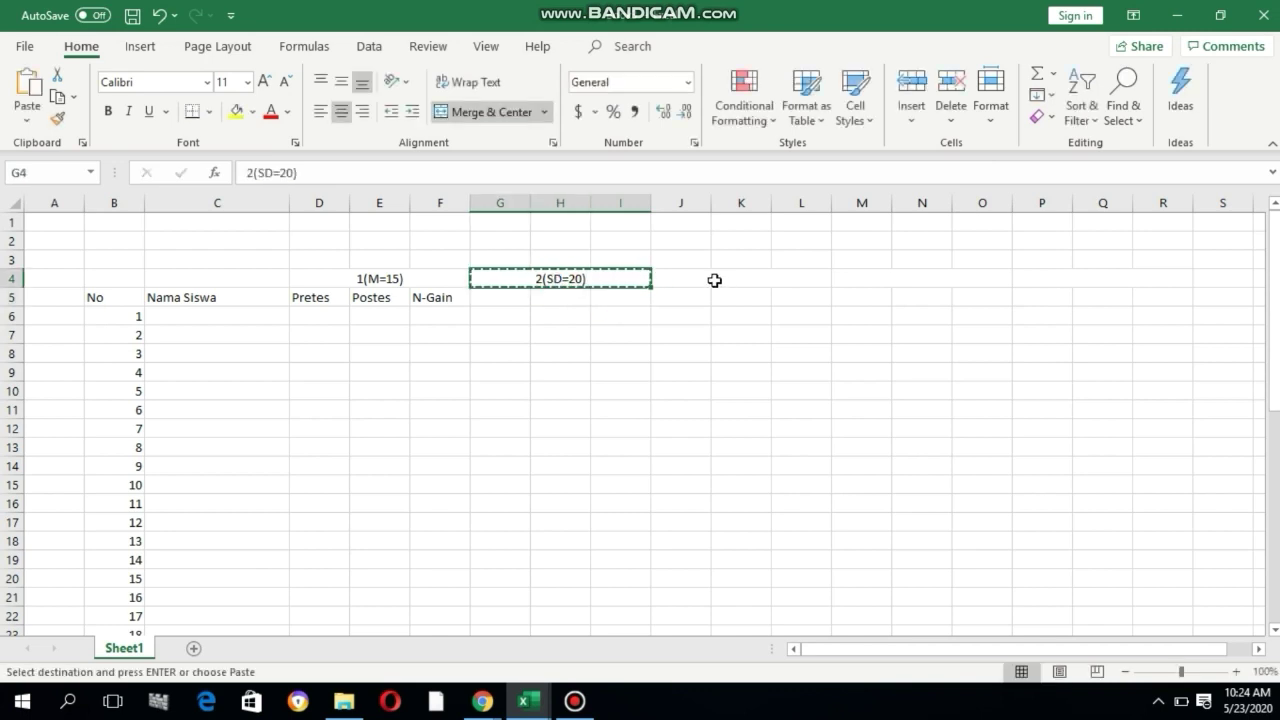
{"action": "left_click", "coordinate": [714, 280]}
{"action": "key", "text": "ctrl+v"}
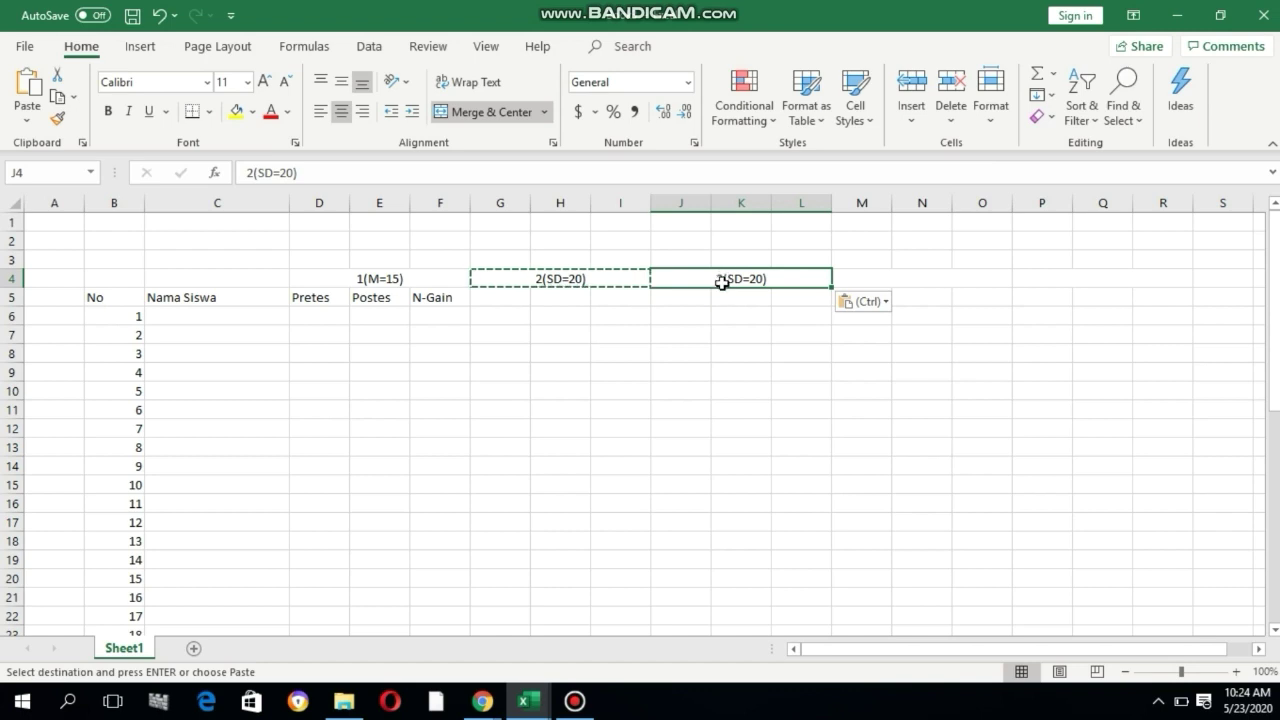
{"action": "double_click", "coordinate": [721, 277]}
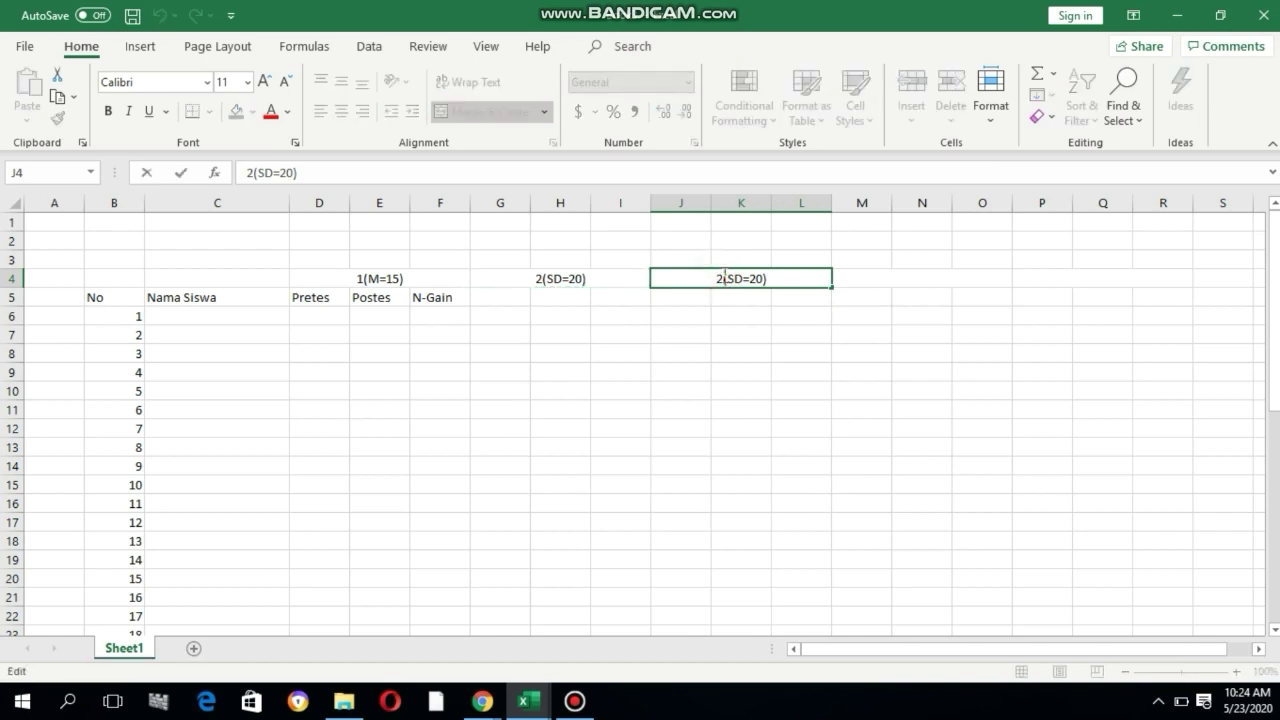
{"action": "key", "text": "BackSpace"}
{"action": "type", "text": "3"}
{"action": "left_click", "coordinate": [886, 280]}
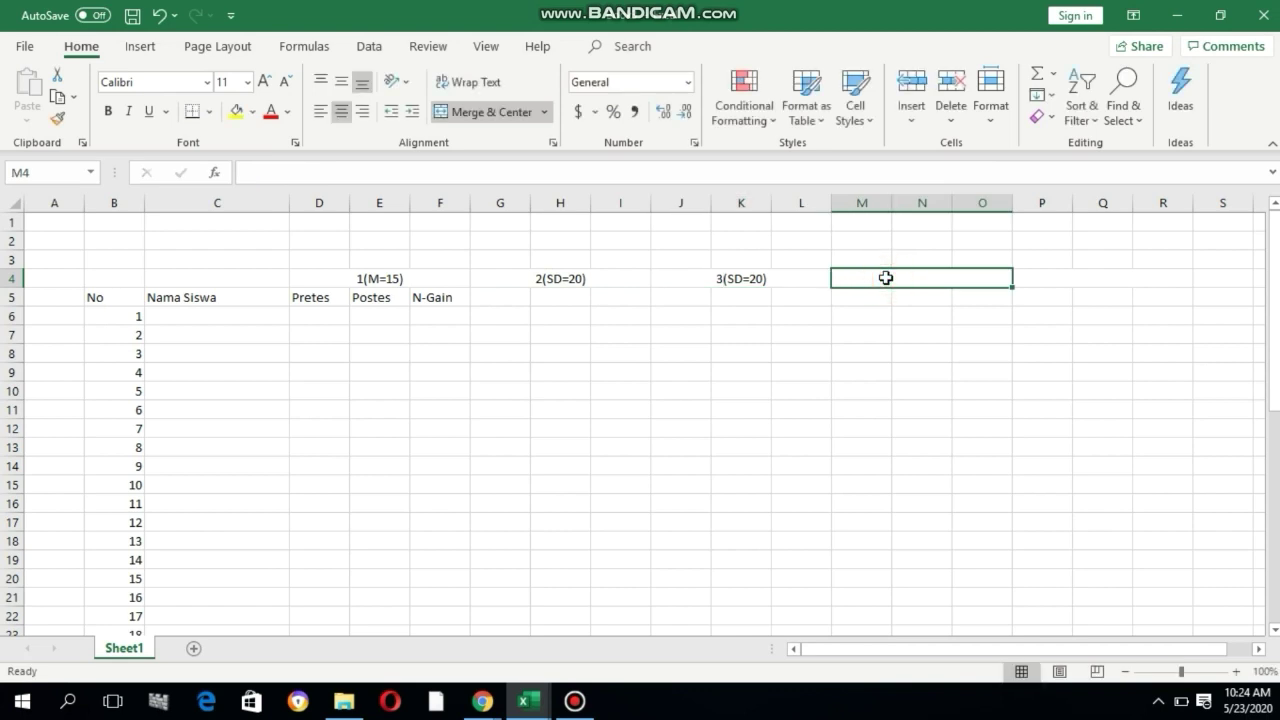
- Copy the G4:I4 group header into the merged cell M4:O4 and change the copy to 4(SD=20)
{"action": "left_click", "coordinate": [560, 279]}
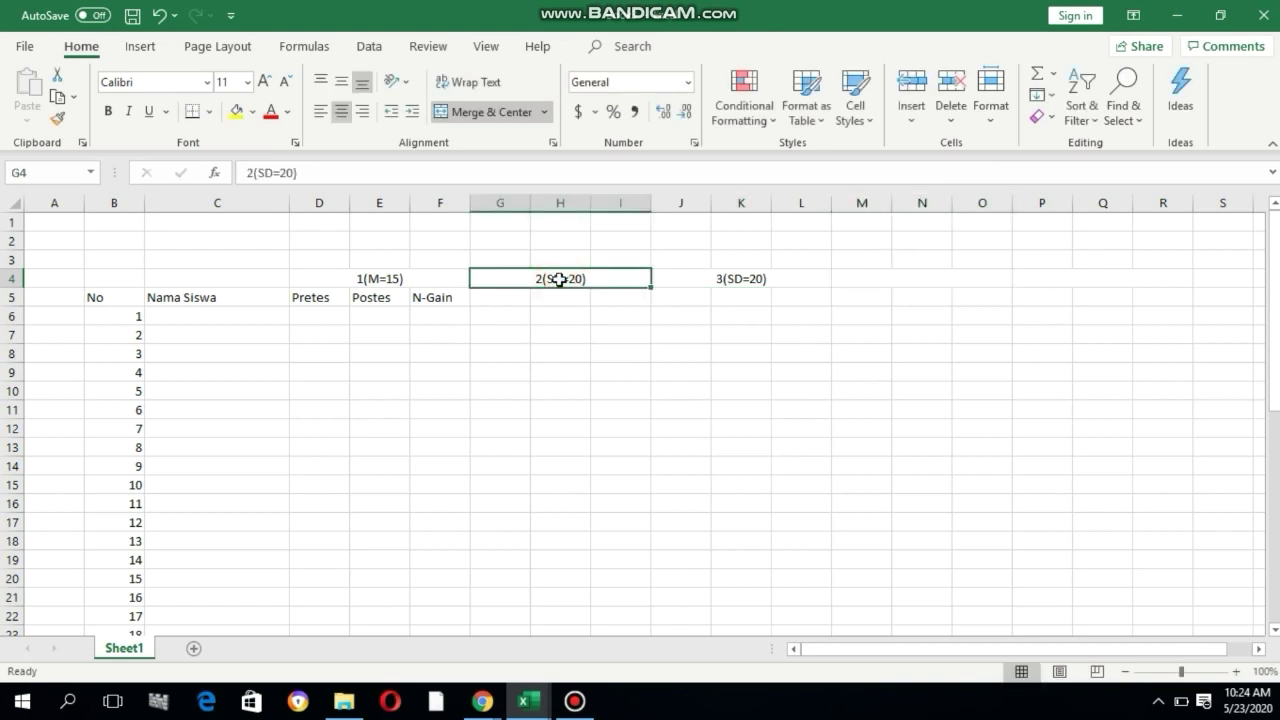
{"action": "key", "text": "ctrl+c"}
{"action": "left_click", "coordinate": [840, 278]}
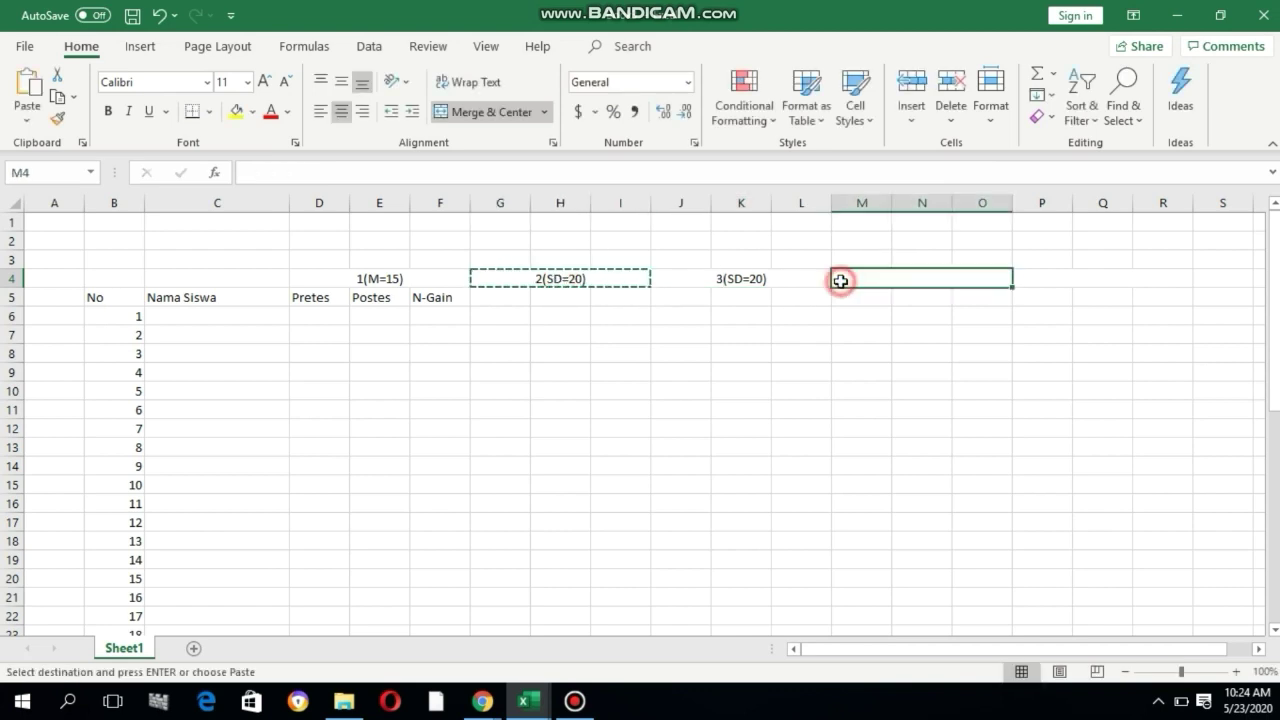
{"action": "key", "text": "ctrl+v"}
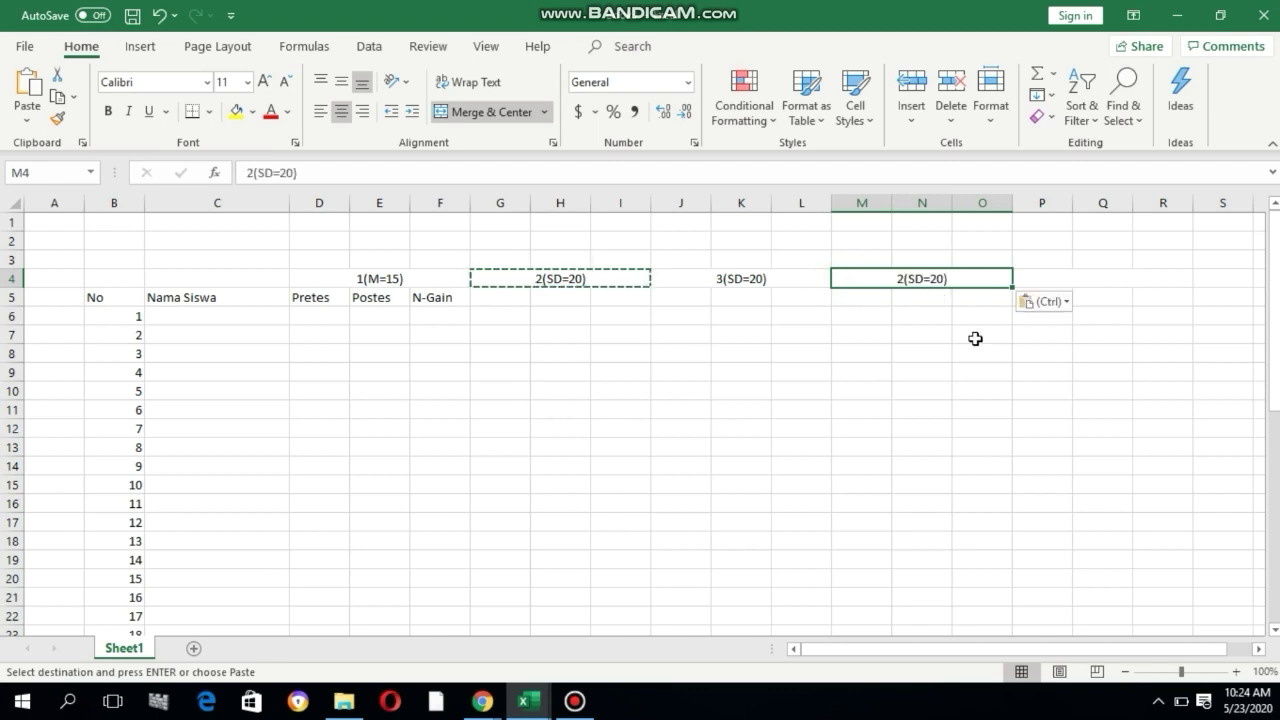
{"action": "left_click_drag", "start_coordinate": [975, 338], "coordinate": [975, 316]}
{"action": "left_click", "coordinate": [900, 278]}
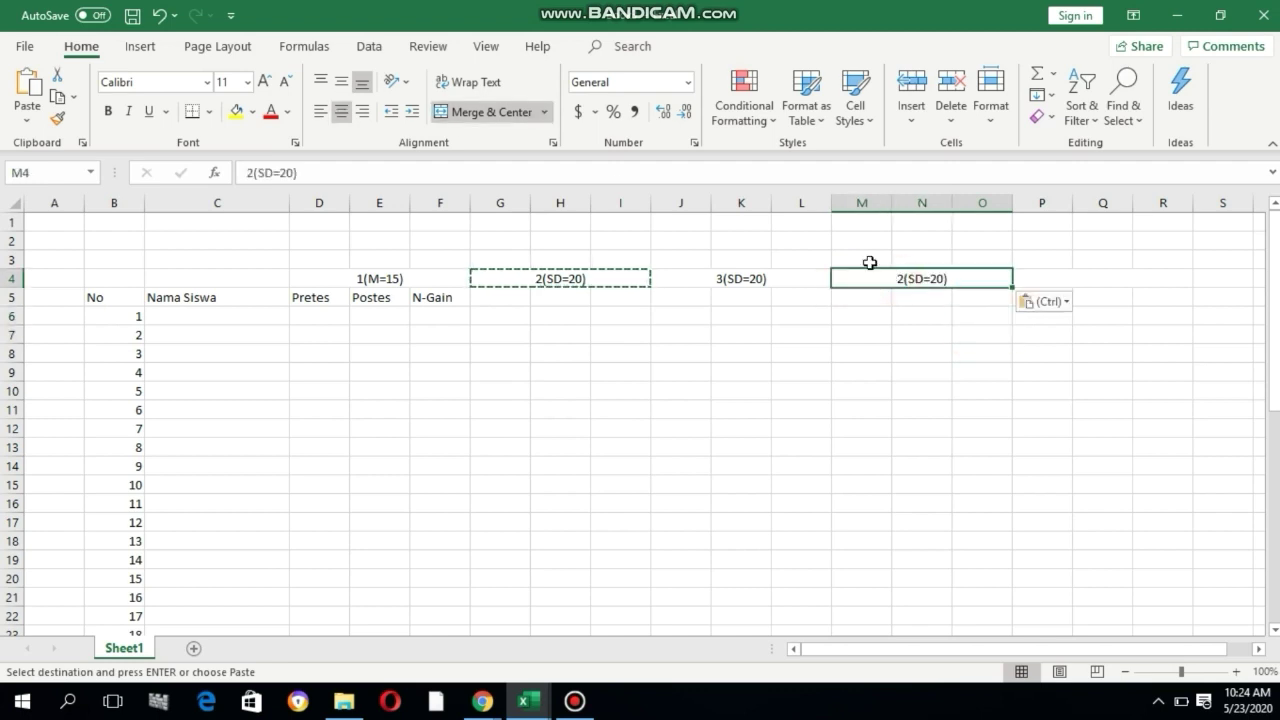
{"action": "left_click", "coordinate": [253, 172]}
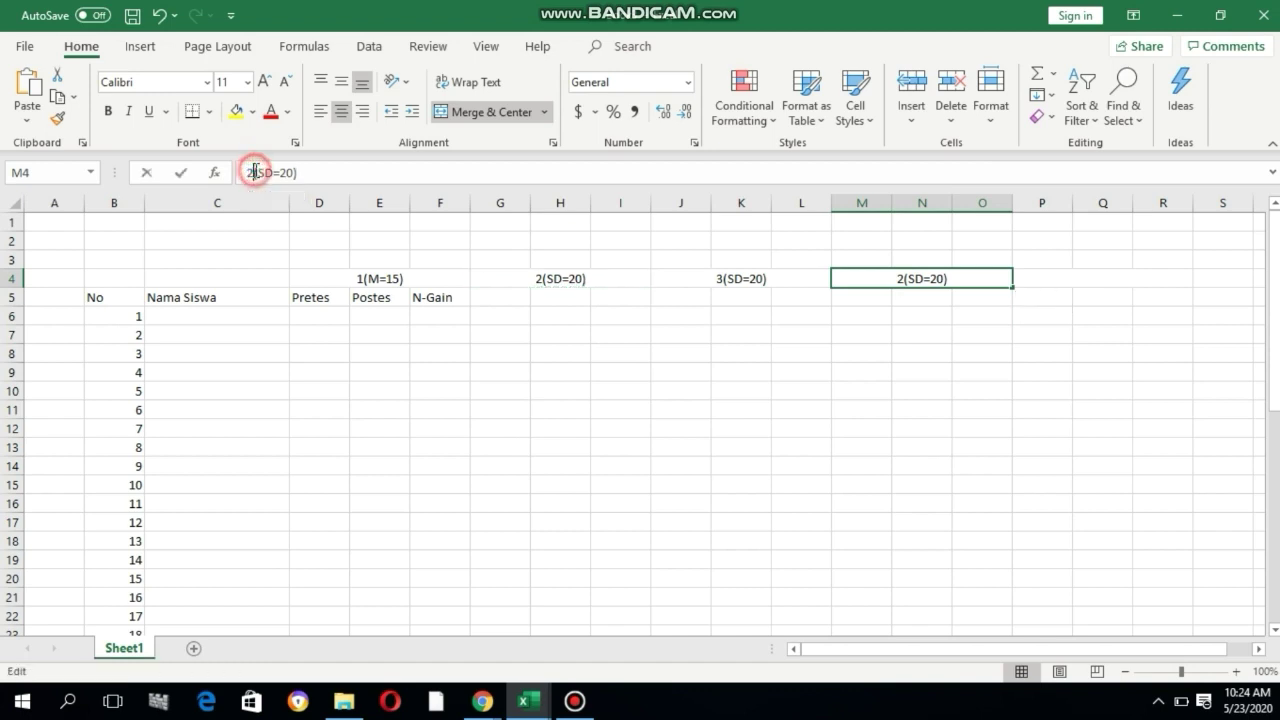
{"action": "key", "text": "BackSpace"}
{"action": "type", "text": "4"}
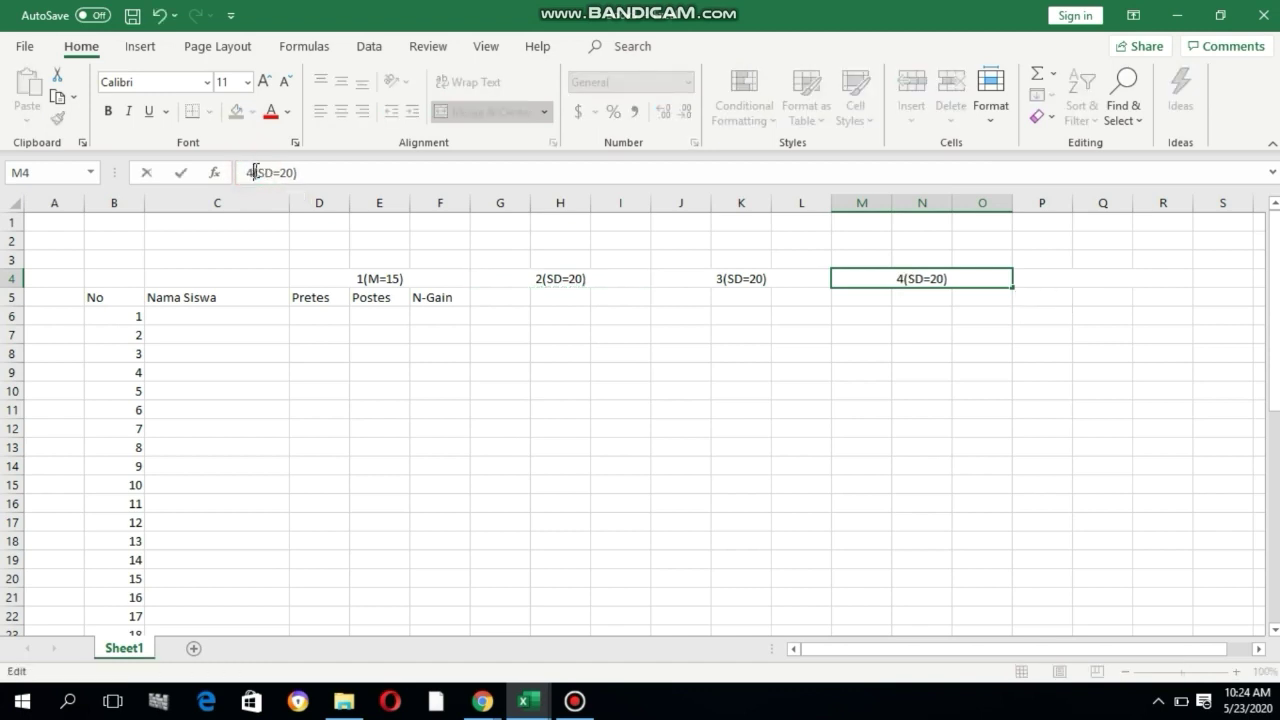
{"action": "left_click", "coordinate": [1057, 405]}
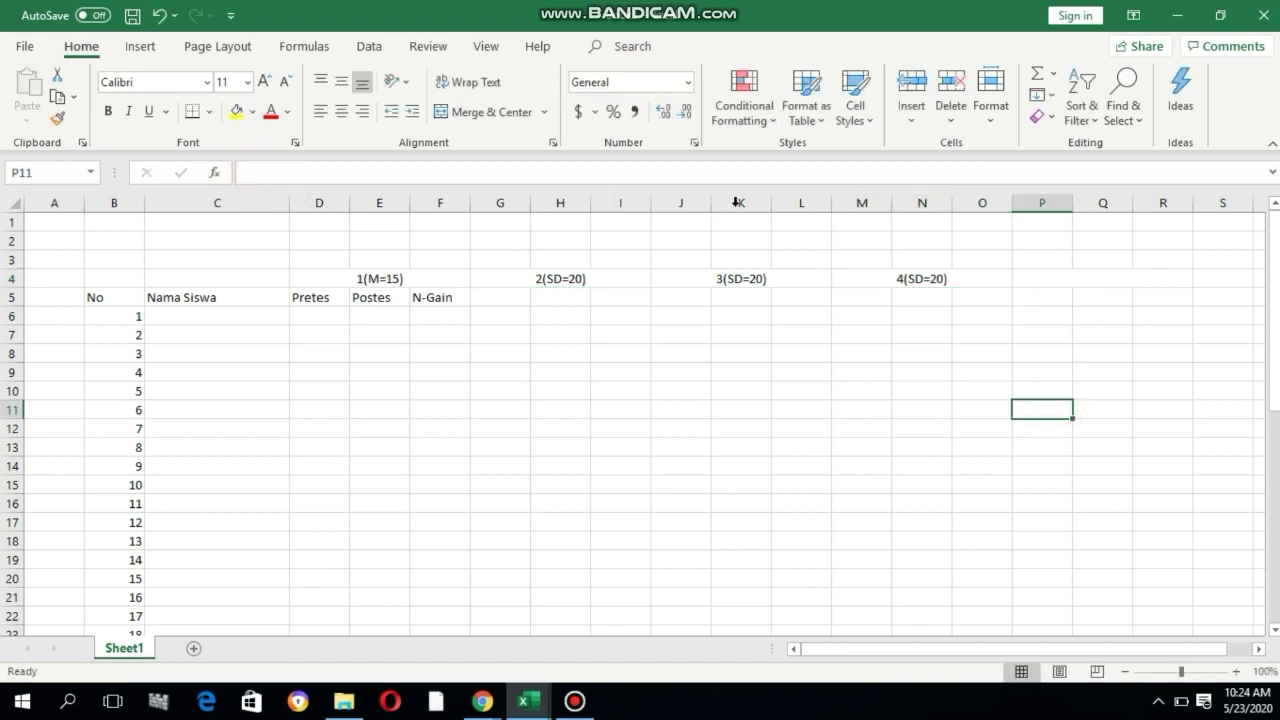
- Enter the group header 5(S=25) in the merged cell P4:R4
{"action": "left_click", "coordinate": [1093, 272]}
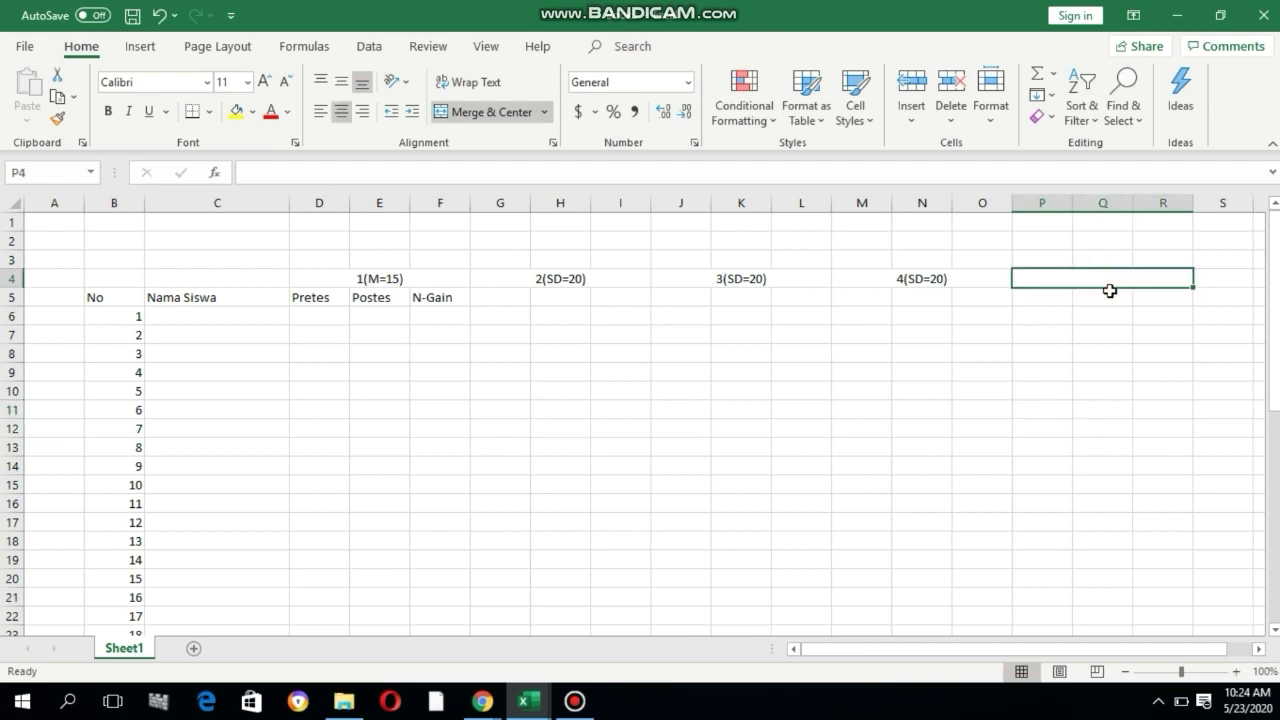
{"action": "type", "text": "5"}
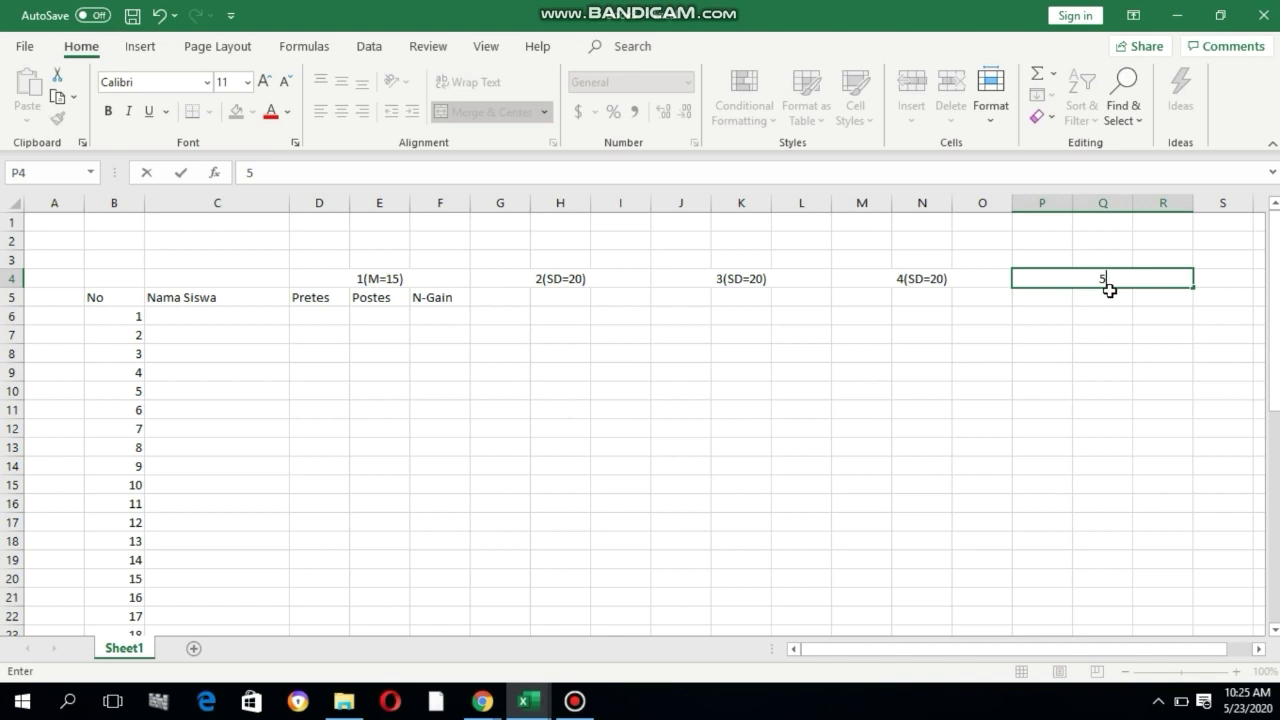
{"action": "type", "text": "S=25)"}
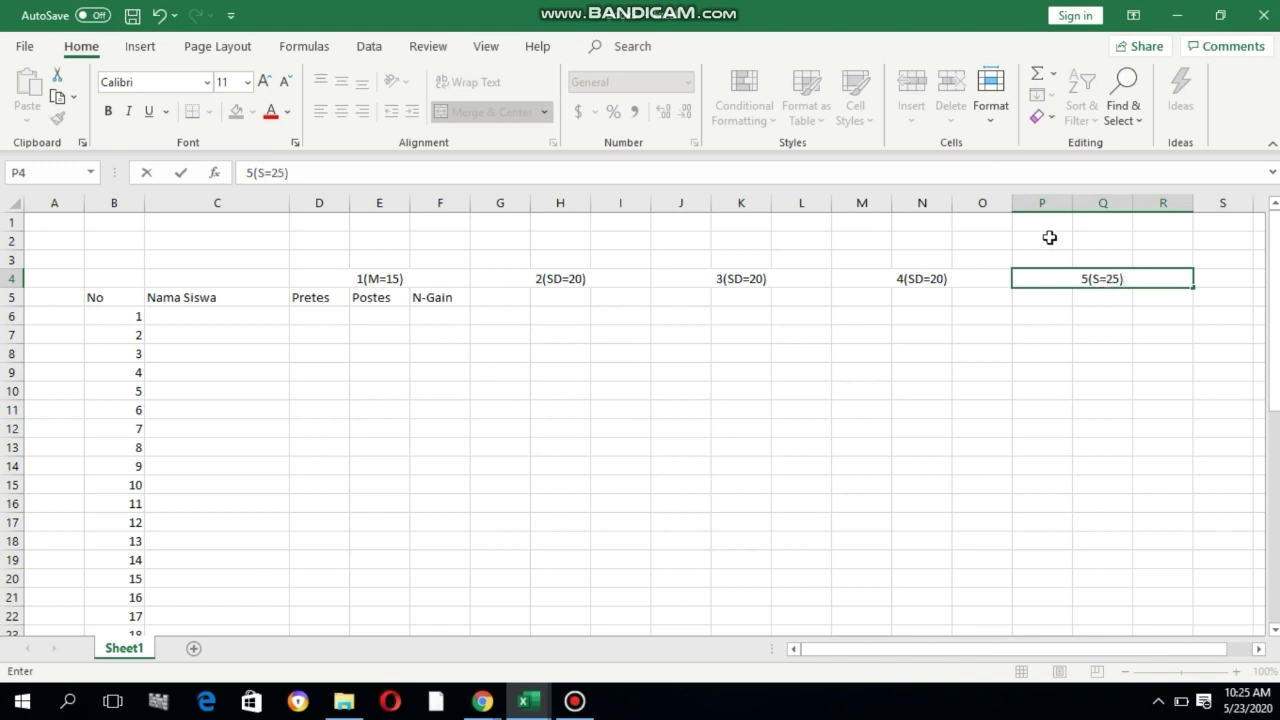
{"action": "left_click", "coordinate": [1119, 322]}
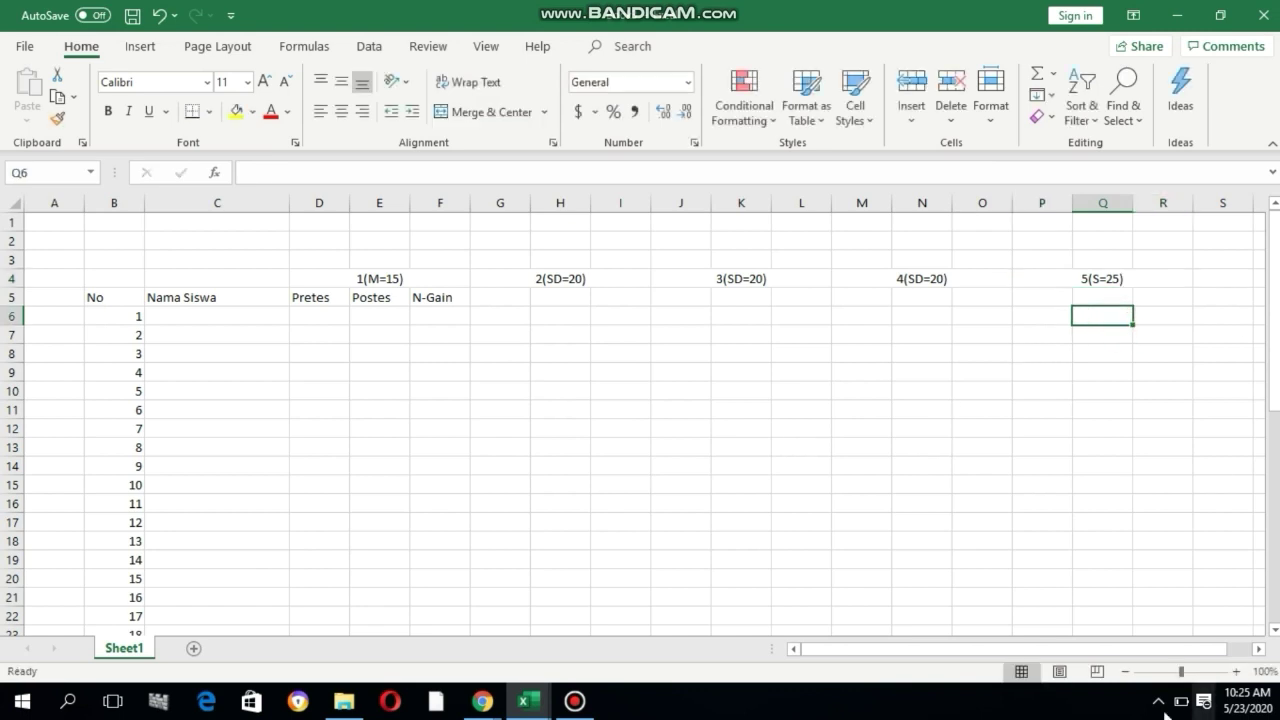
- Merge and center S4:U4 and enter the group header Total in it
{"action": "left_click_drag", "start_coordinate": [1043, 651], "coordinate": [1110, 668]}
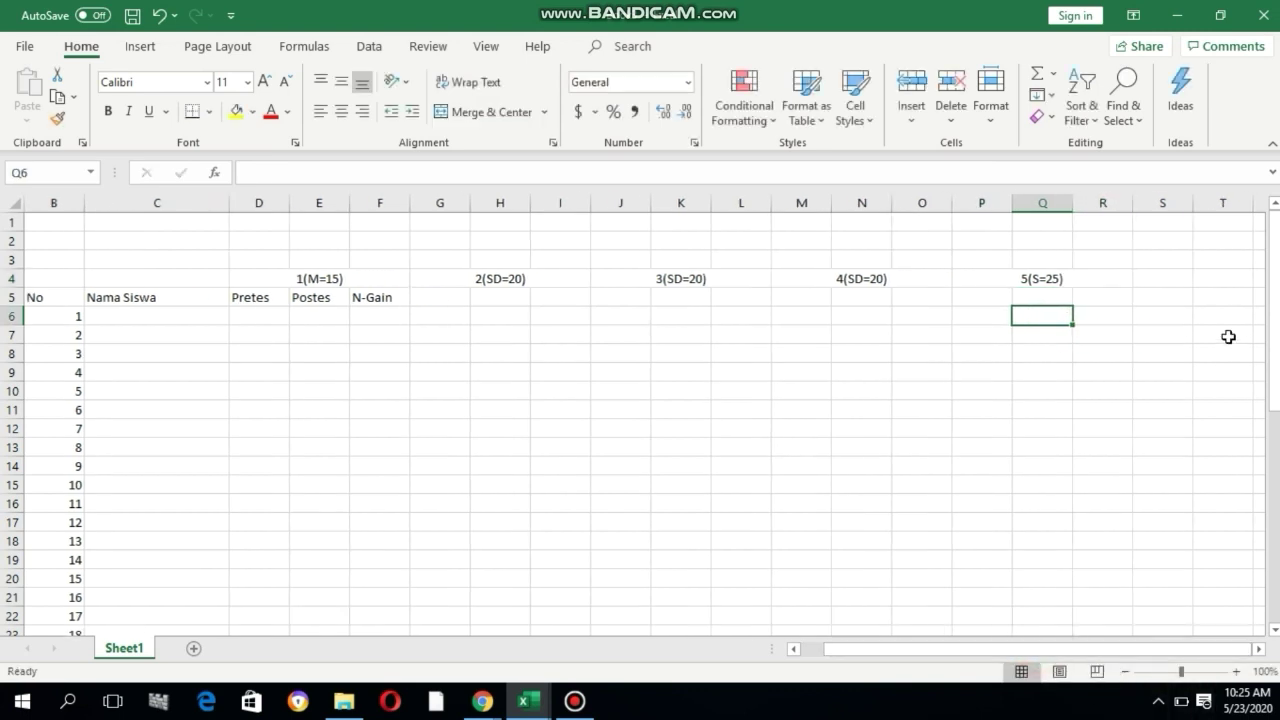
{"action": "left_click_drag", "start_coordinate": [1164, 277], "coordinate": [1257, 278]}
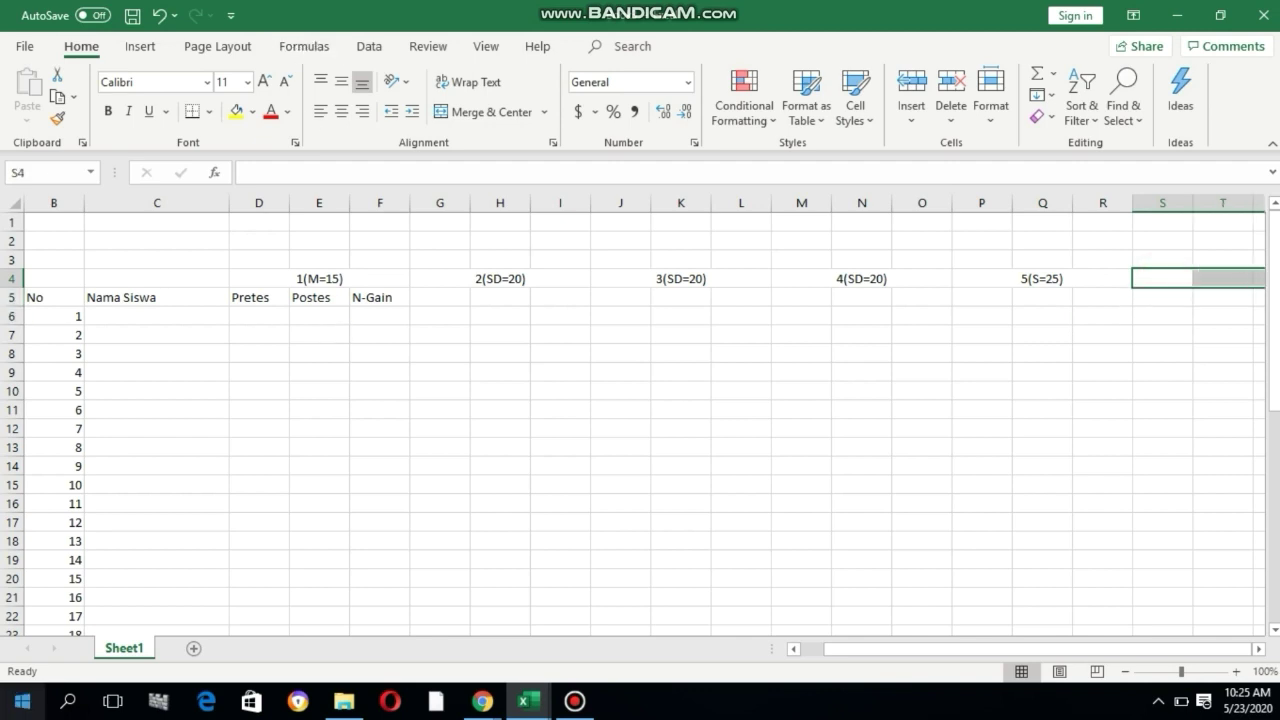
{"action": "left_click", "coordinate": [484, 111]}
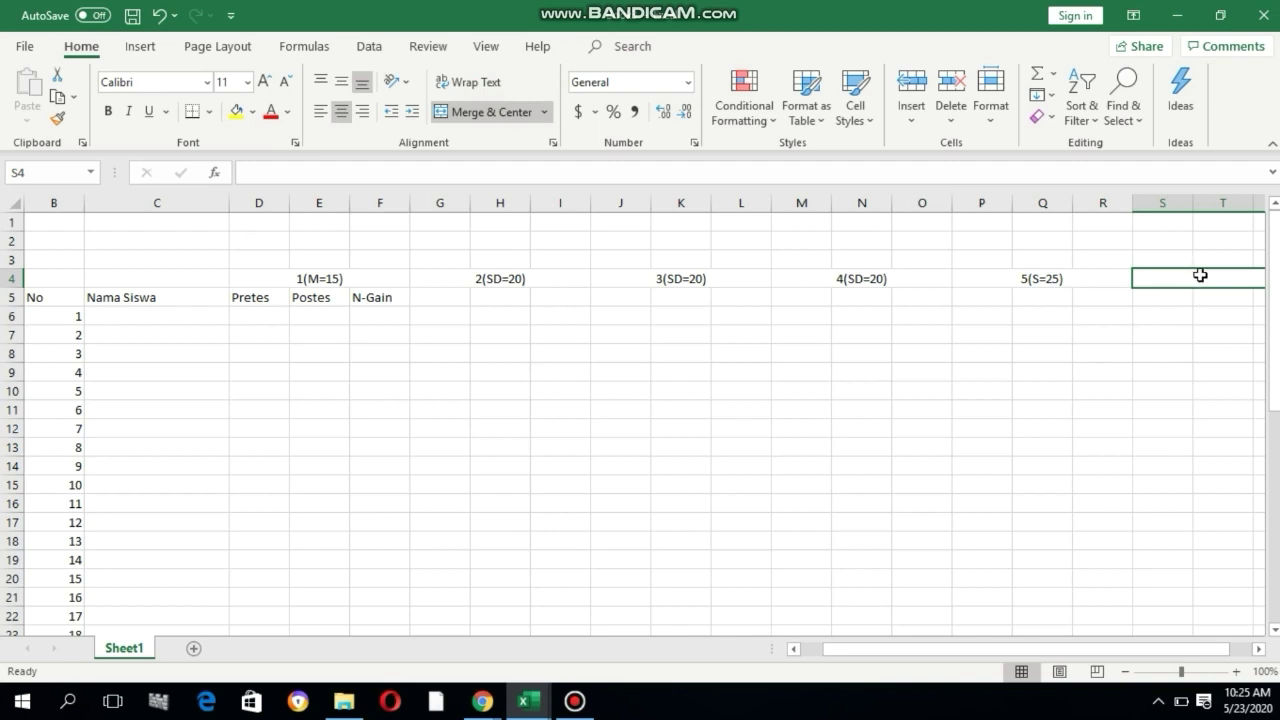
{"action": "type", "text": "T"}
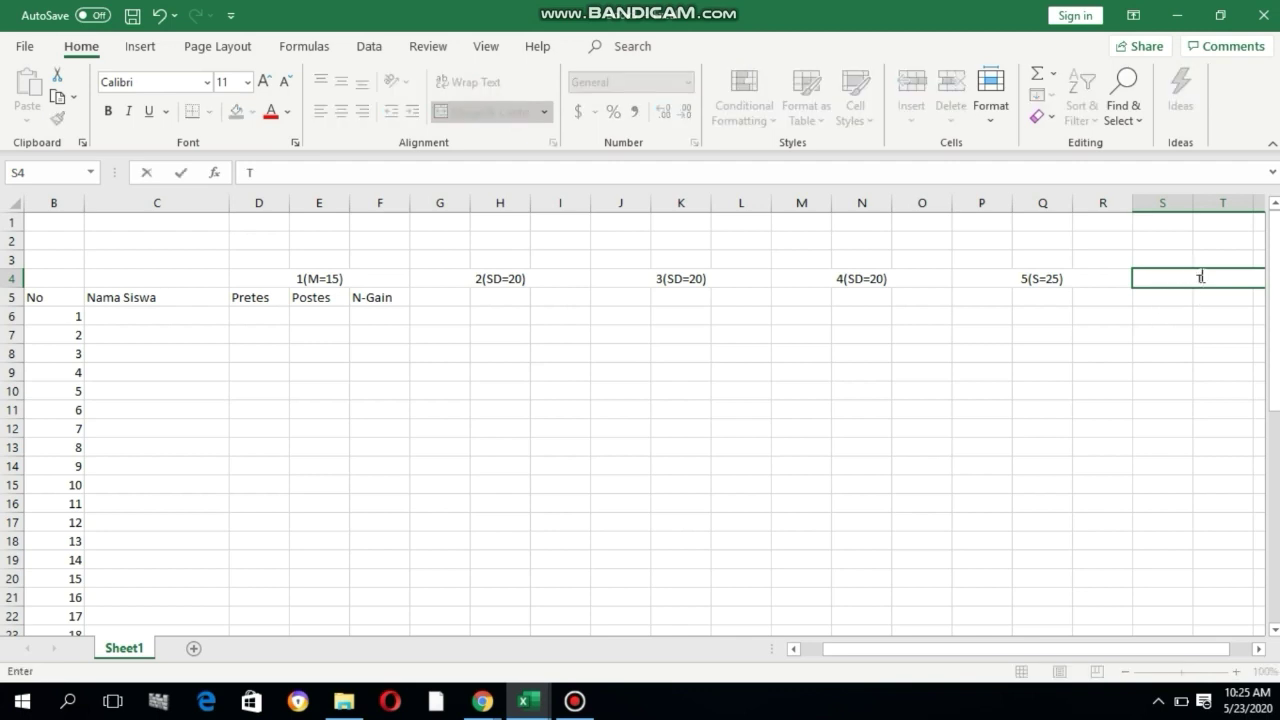
{"action": "type", "text": "otal"}
{"action": "left_click", "coordinate": [1088, 348]}
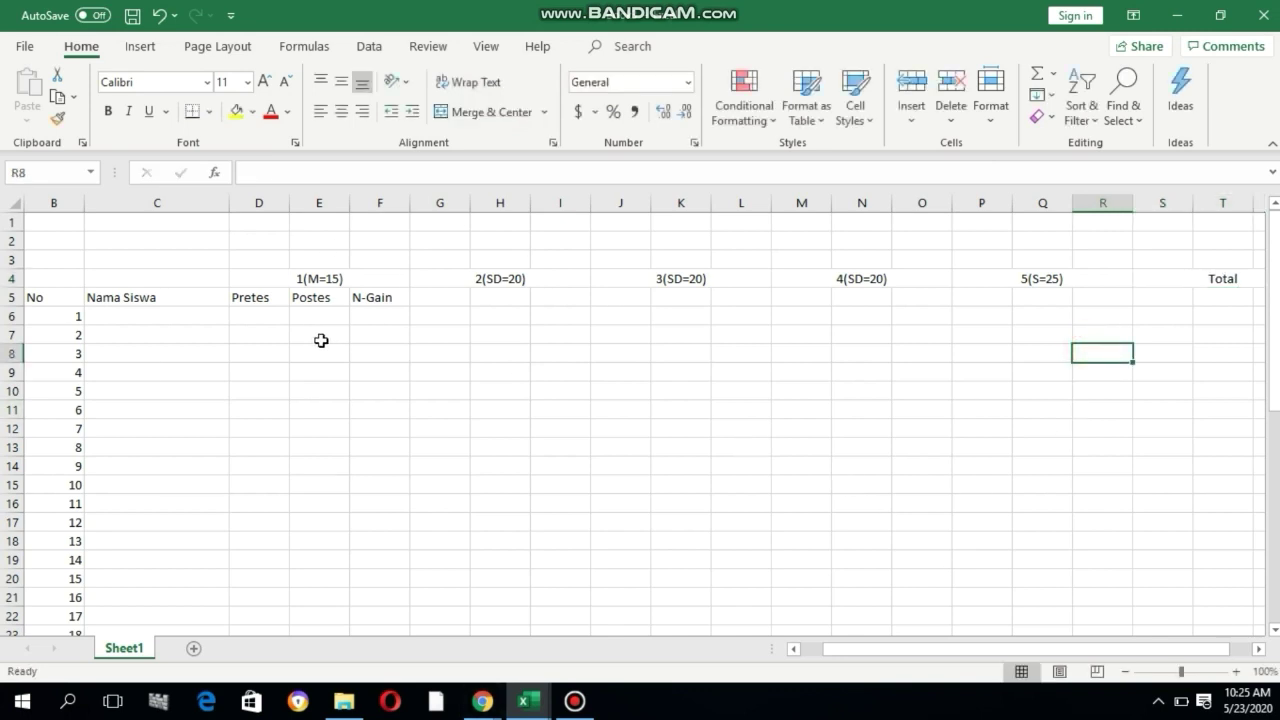
- Copy the Pretes, Postes and N-Gain headers from D5:F5 under each remaining group, starting at G5, J5, M5, P5 and S5
{"action": "left_click_drag", "start_coordinate": [249, 296], "coordinate": [385, 297]}
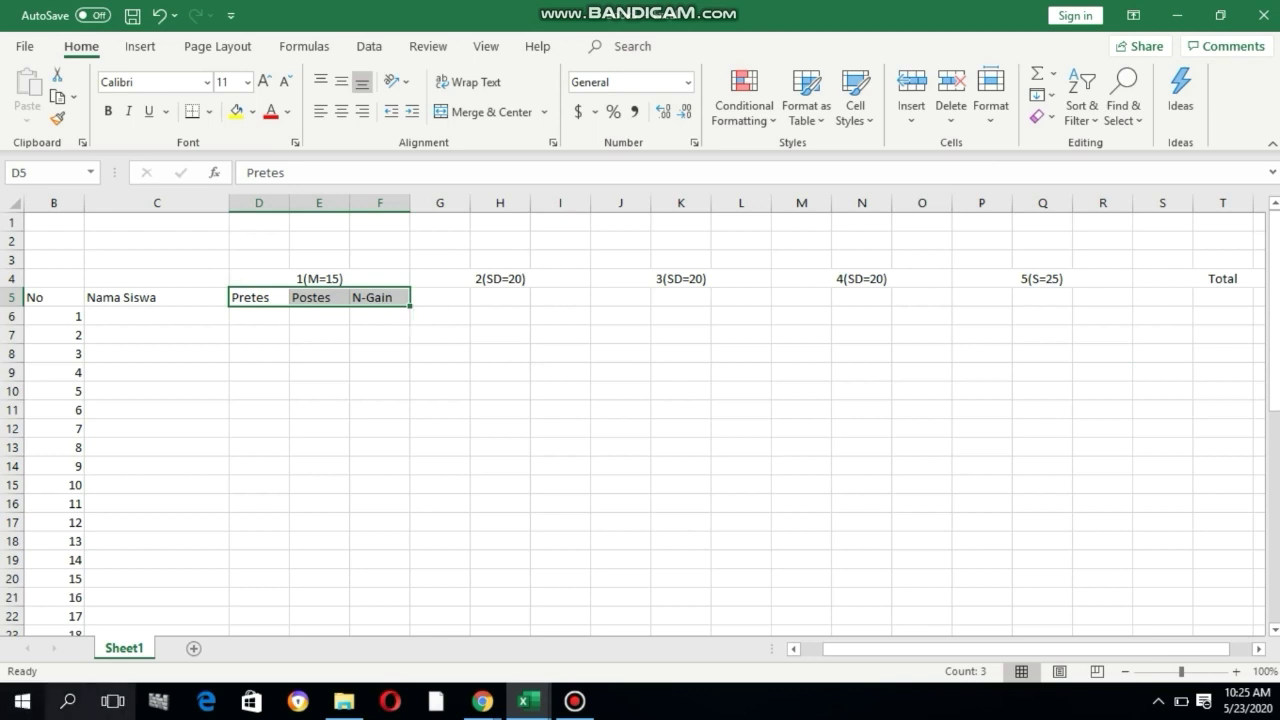
{"action": "key", "text": "ctrl+c"}
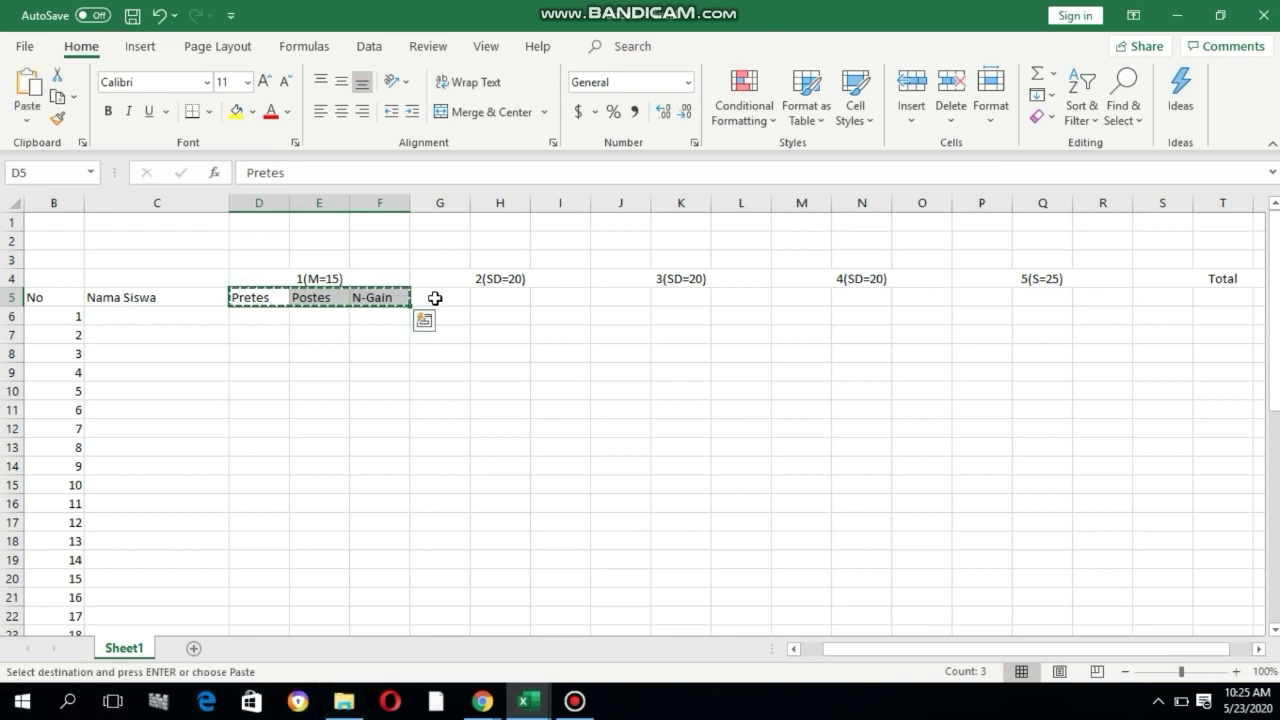
{"action": "left_click", "coordinate": [436, 297]}
{"action": "key", "text": "ctrl+v"}
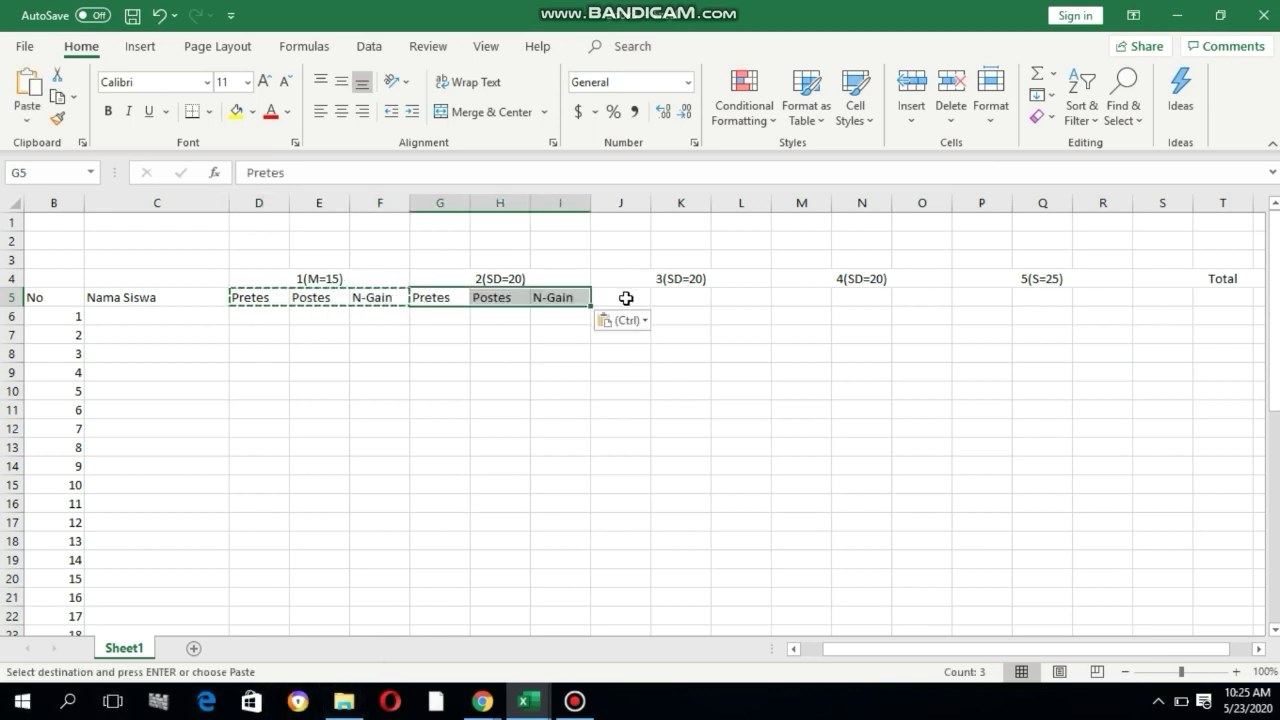
{"action": "left_click", "coordinate": [626, 297]}
{"action": "key", "text": "ctrl+v"}
{"action": "left_click", "coordinate": [796, 298]}
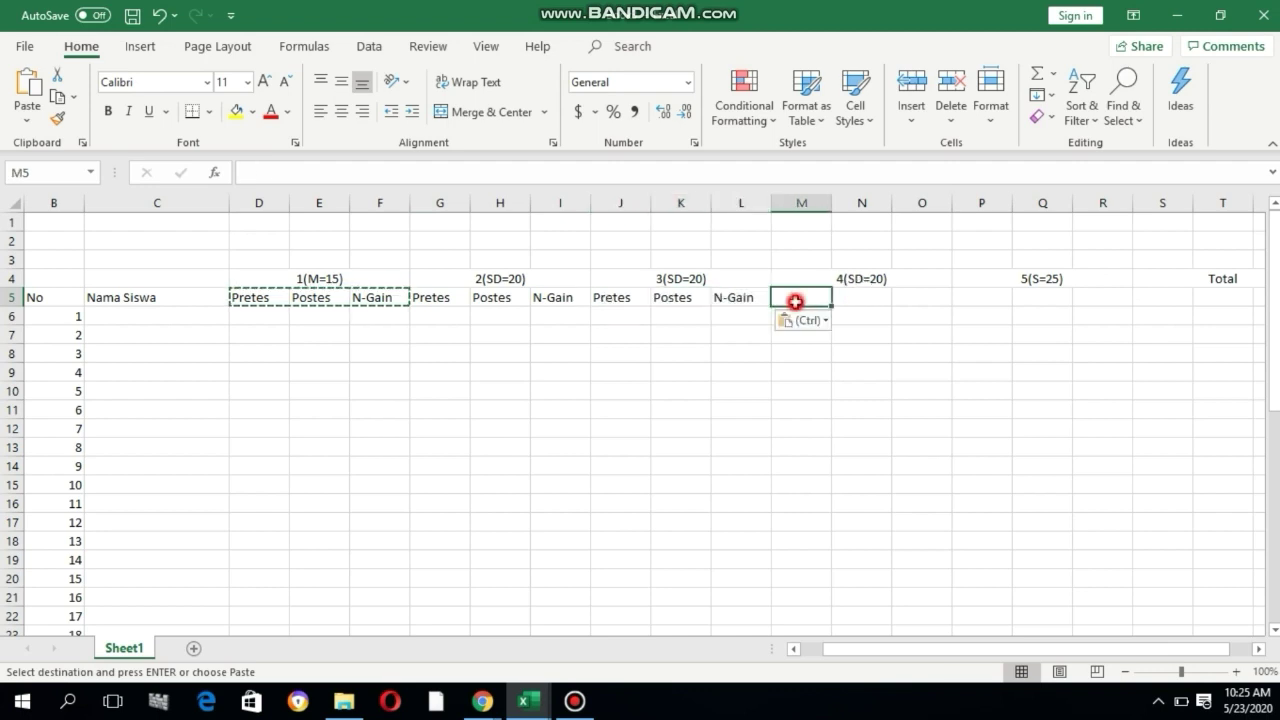
{"action": "key", "text": "ctrl+v"}
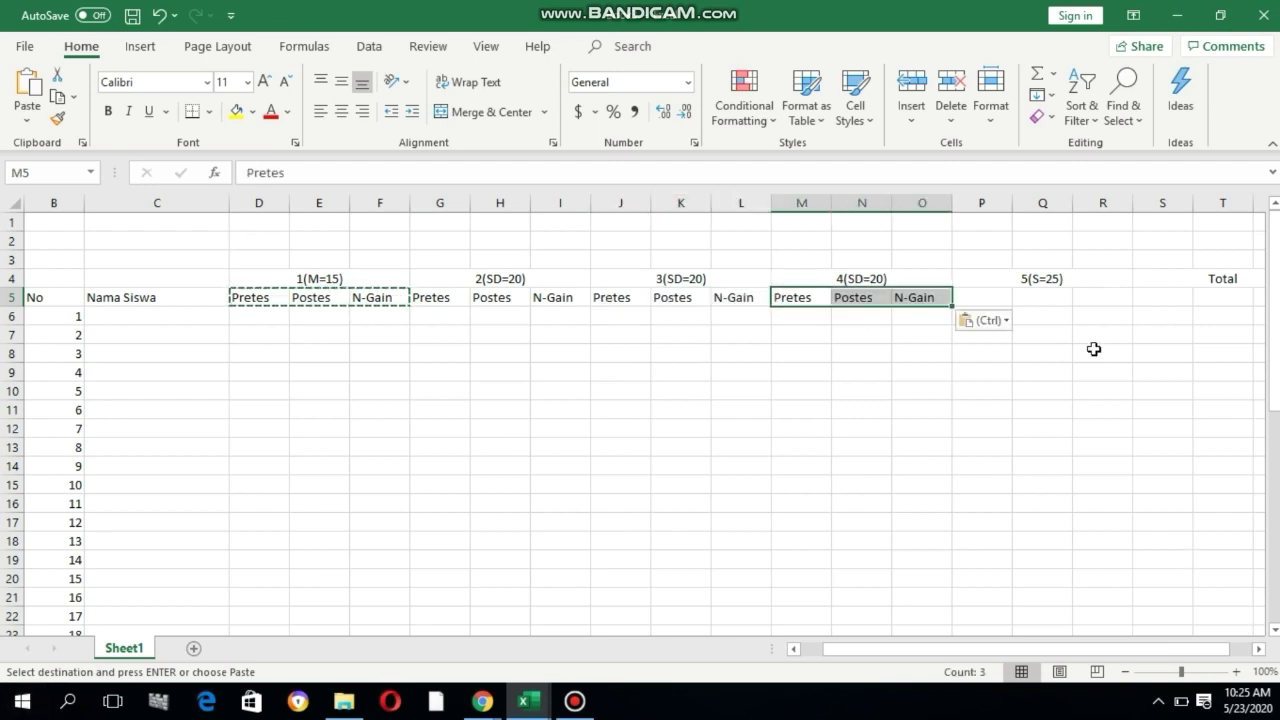
{"action": "left_click", "coordinate": [991, 293]}
{"action": "key", "text": "ctrl+v"}
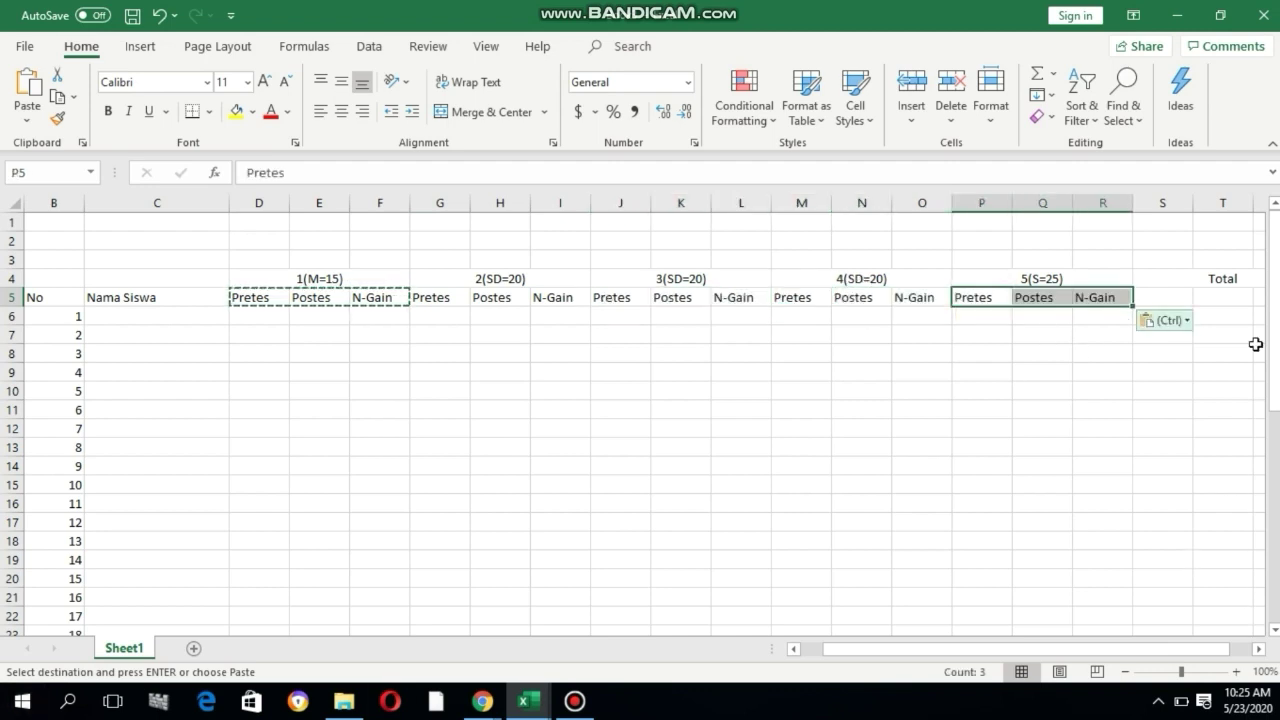
{"action": "left_click", "coordinate": [1171, 300]}
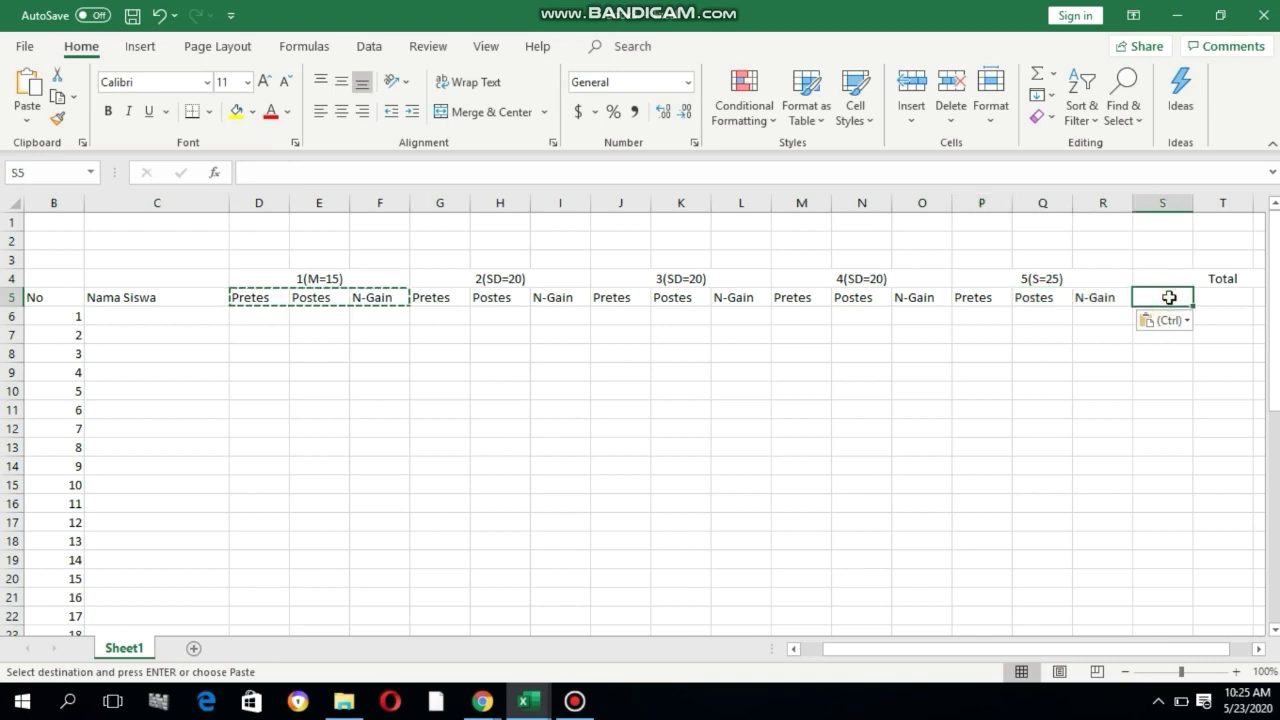
{"action": "key", "text": "ctrl+v"}
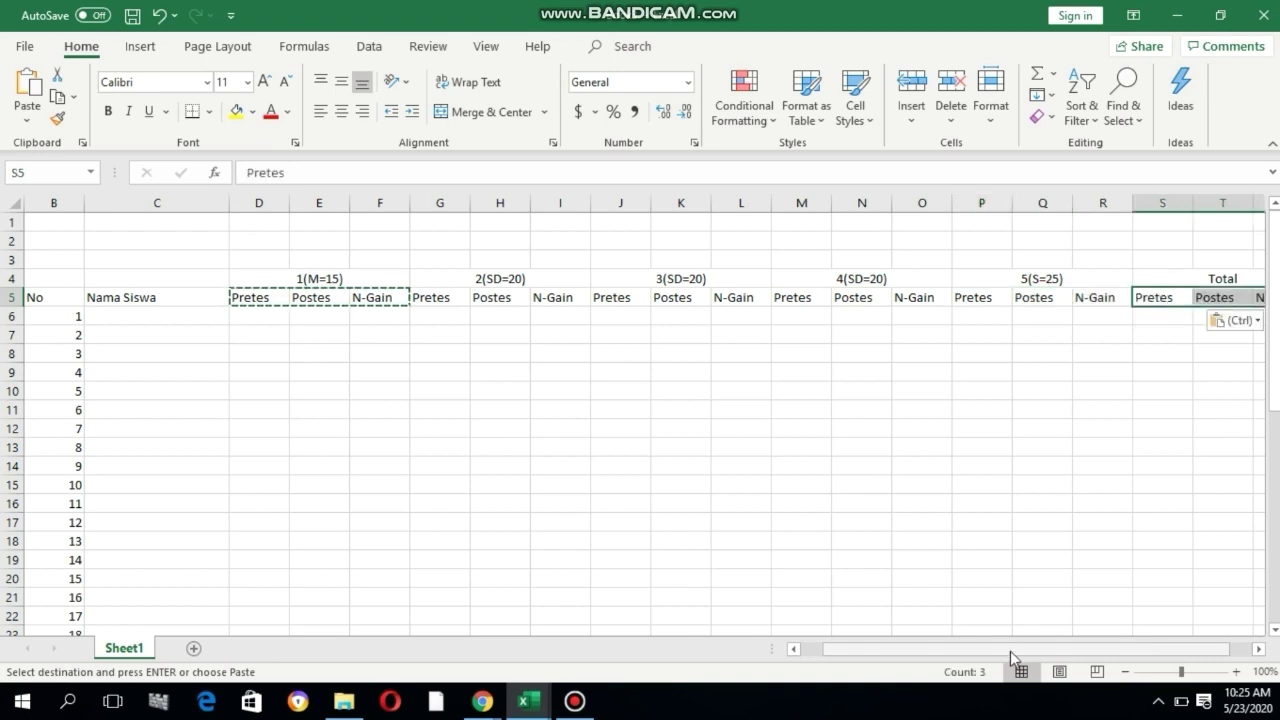
- Merge and center D3:U3 above all the group headers and enter the title Scor Siswa
{"action": "left_click_drag", "start_coordinate": [1008, 648], "coordinate": [740, 485]}
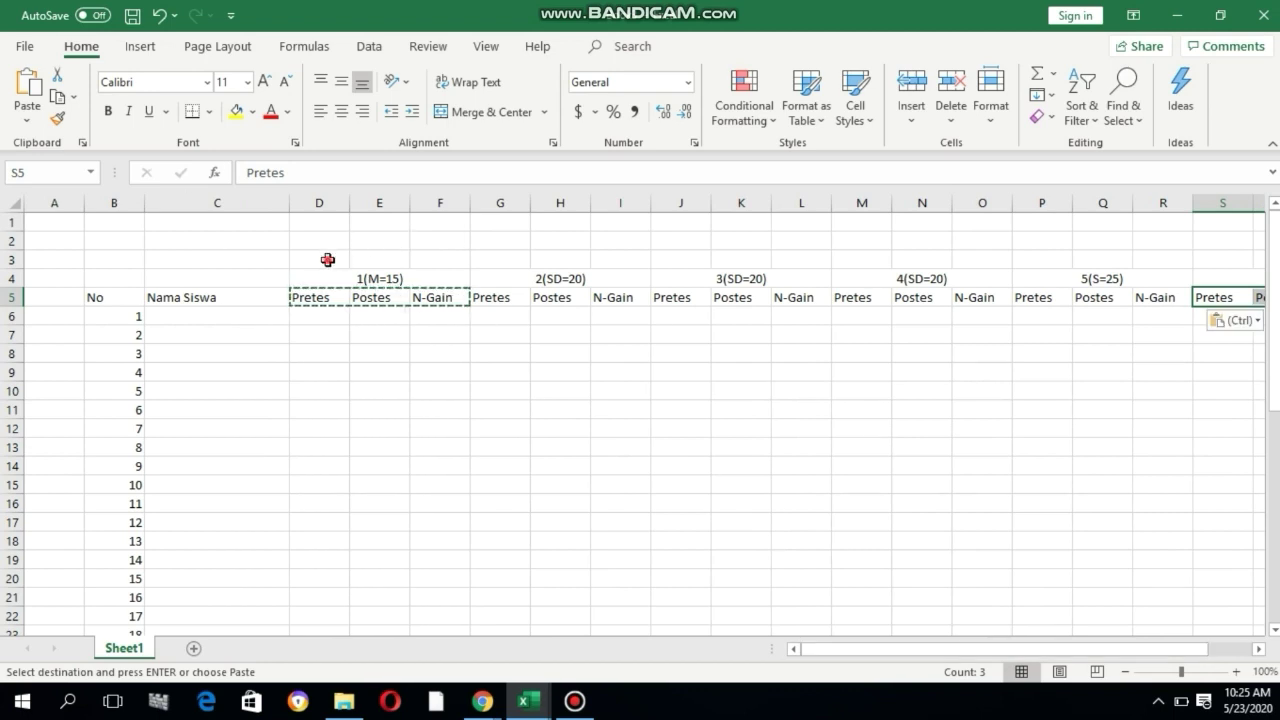
{"action": "left_click_drag", "start_coordinate": [327, 260], "coordinate": [1080, 263]}
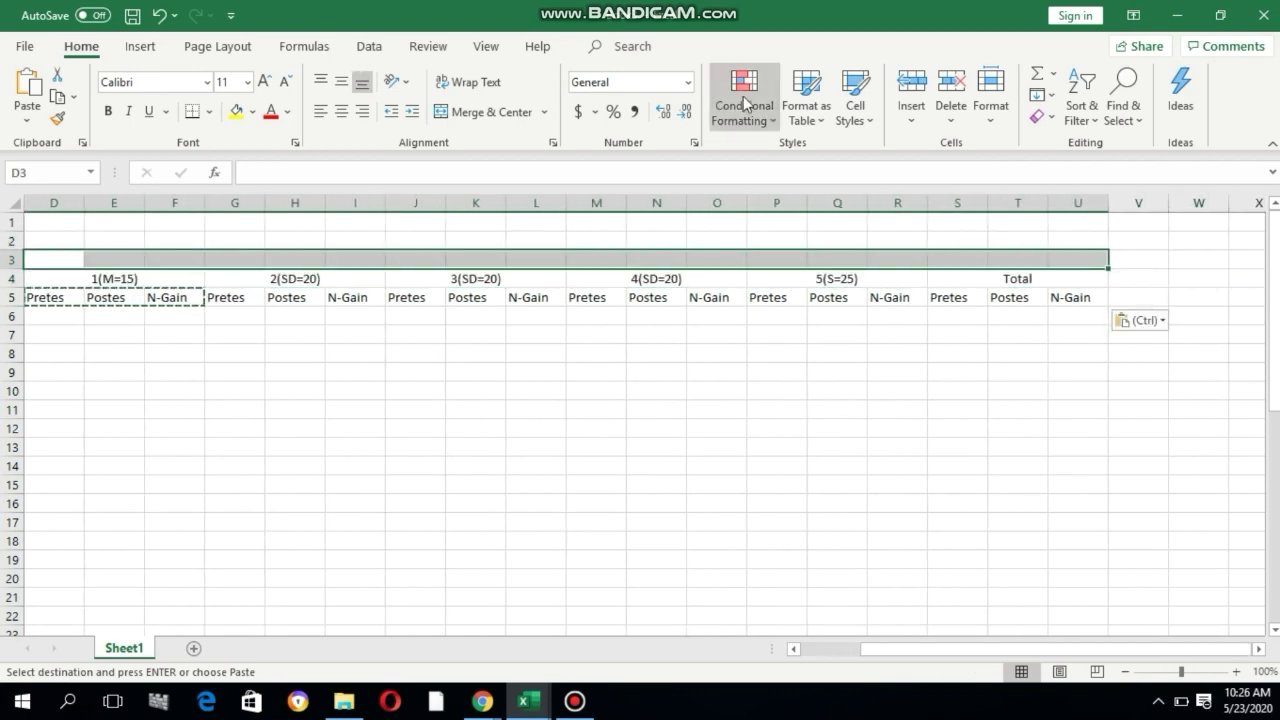
{"action": "left_click", "coordinate": [491, 112]}
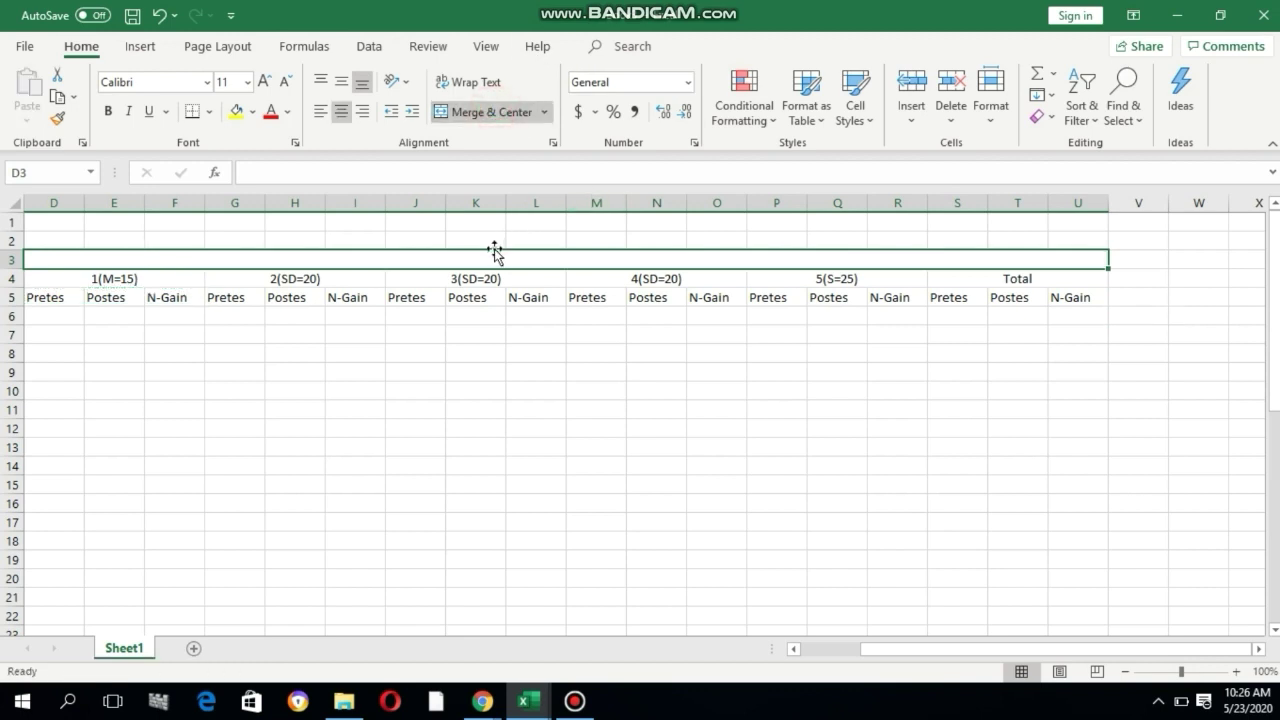
{"action": "type", "text": "Scor"}
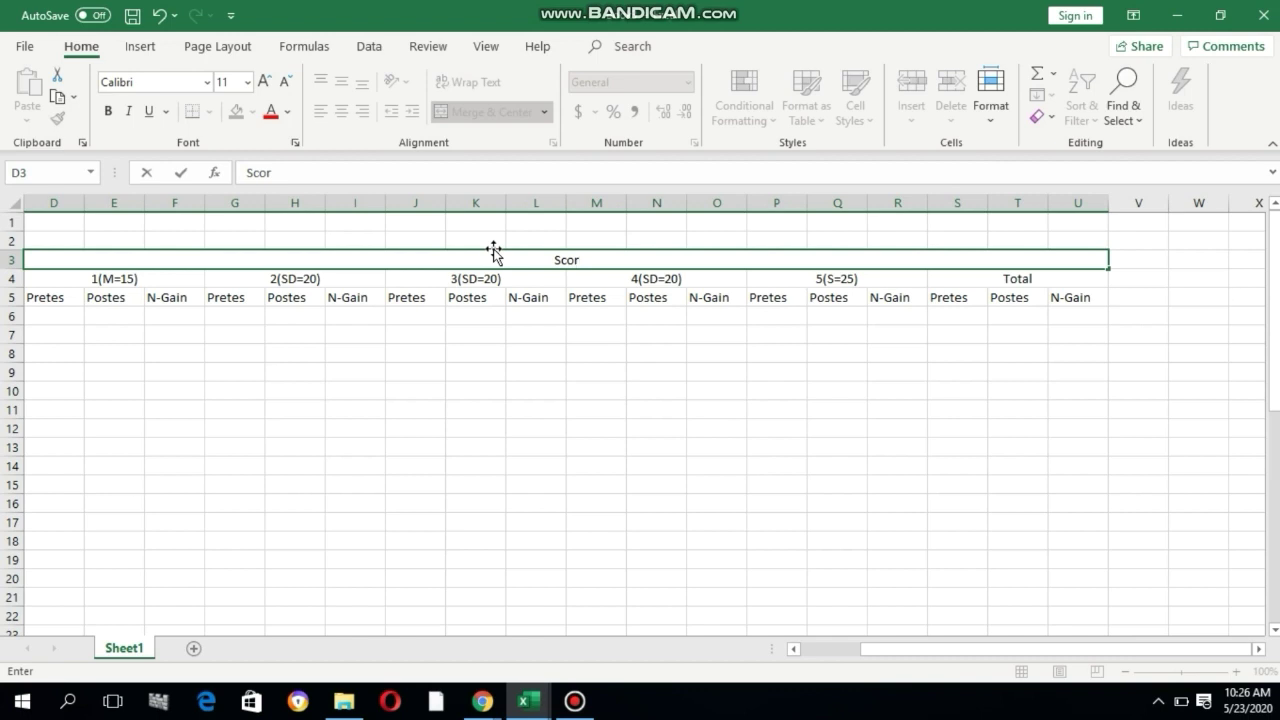
{"action": "type", "text": " Siswa"}
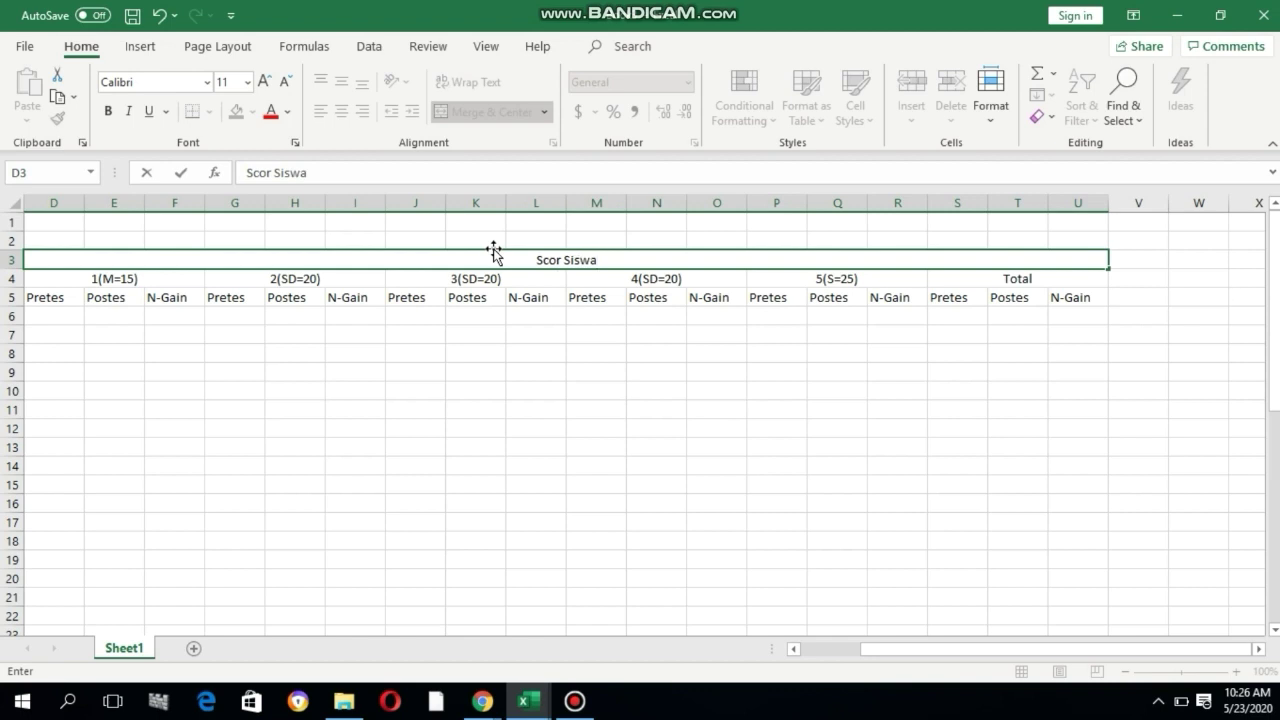
{"action": "left_click", "coordinate": [633, 465]}
- Merge and center B3:B5 so the No header spans the three header rows
{"action": "left_click_drag", "start_coordinate": [952, 655], "coordinate": [892, 651]}
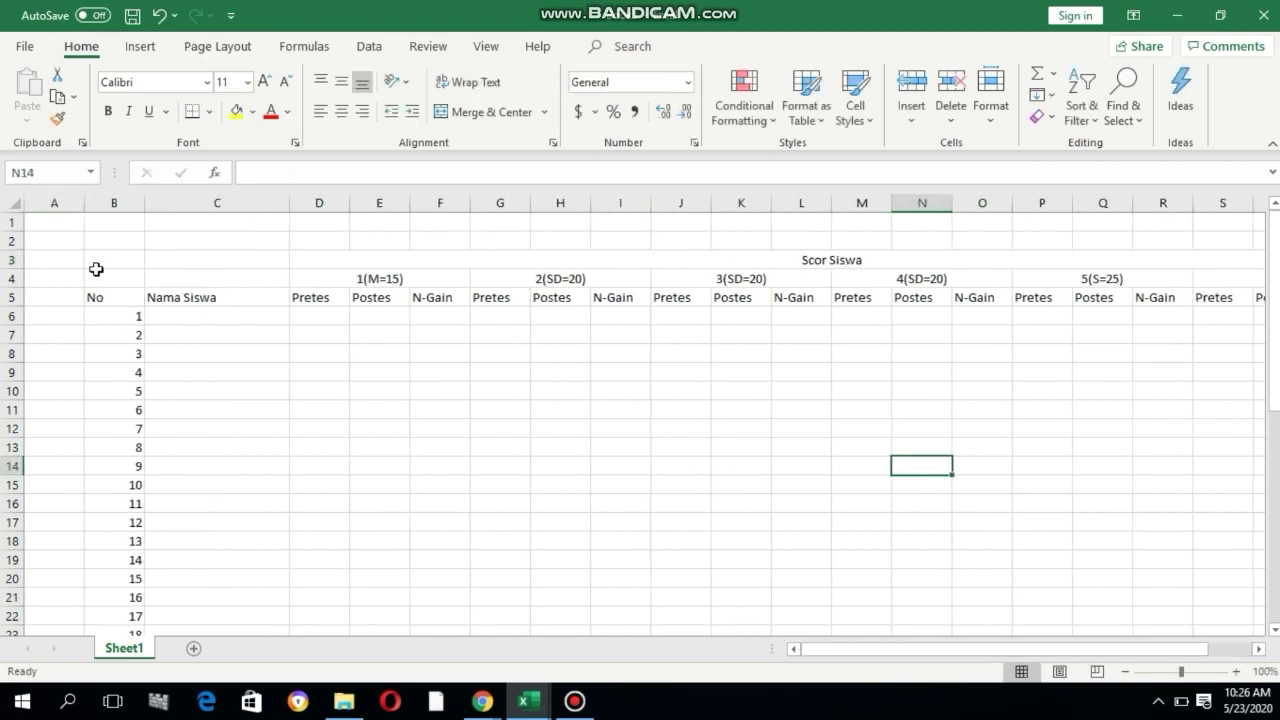
{"action": "left_click_drag", "start_coordinate": [113, 257], "coordinate": [112, 297]}
{"action": "left_click", "coordinate": [474, 113]}
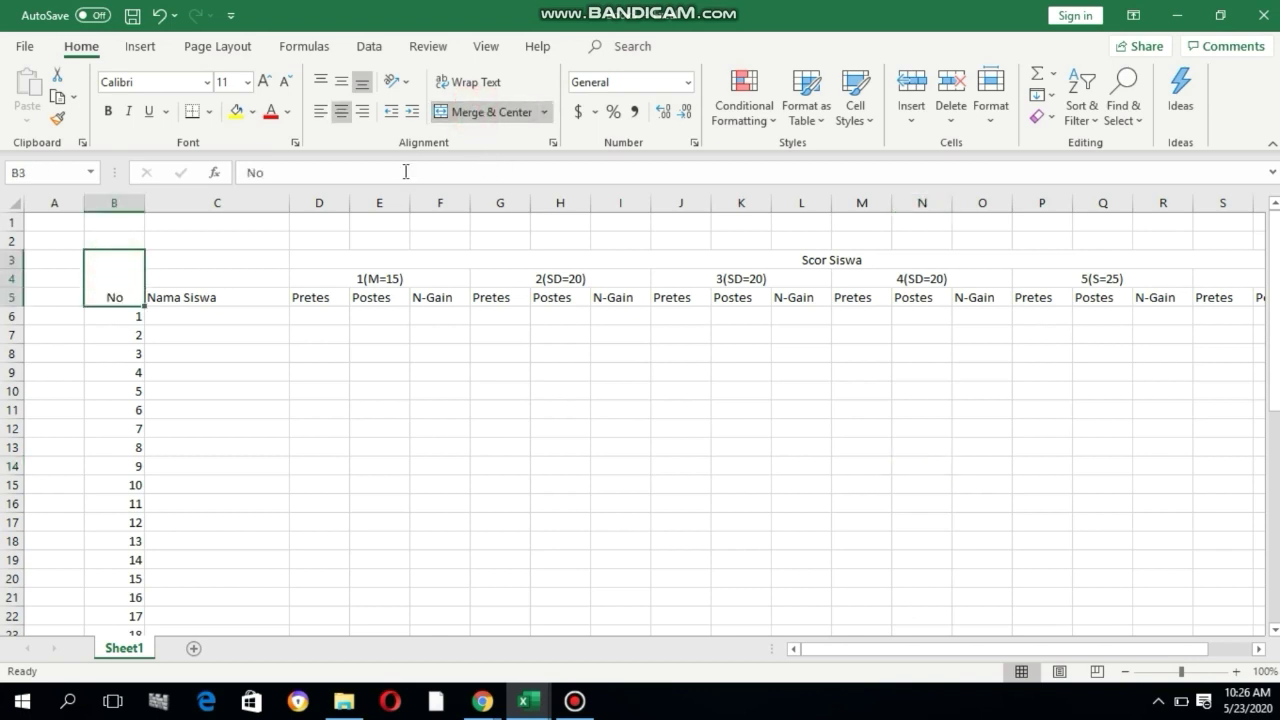
- Merge and center C3:C5 so the Nama Siswa header spans the three header rows
{"action": "left_click_drag", "start_coordinate": [210, 261], "coordinate": [214, 294]}
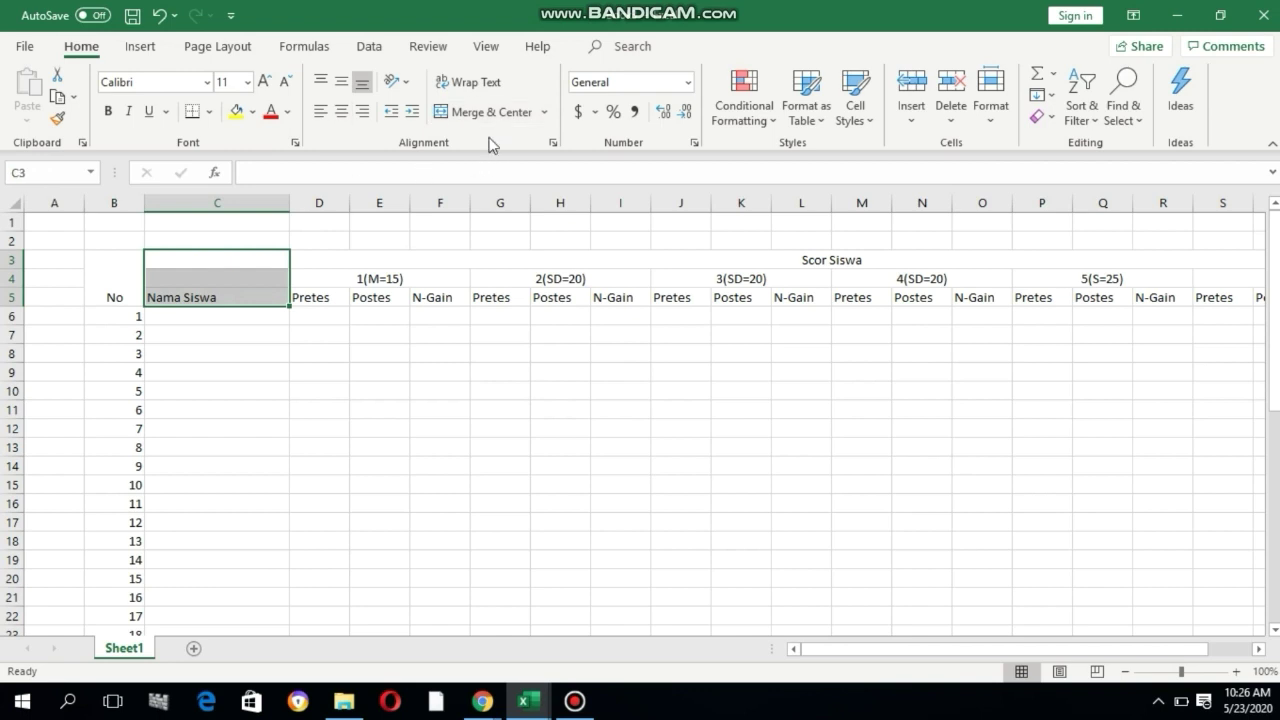
{"action": "left_click", "coordinate": [470, 111]}
{"action": "left_click", "coordinate": [480, 390]}
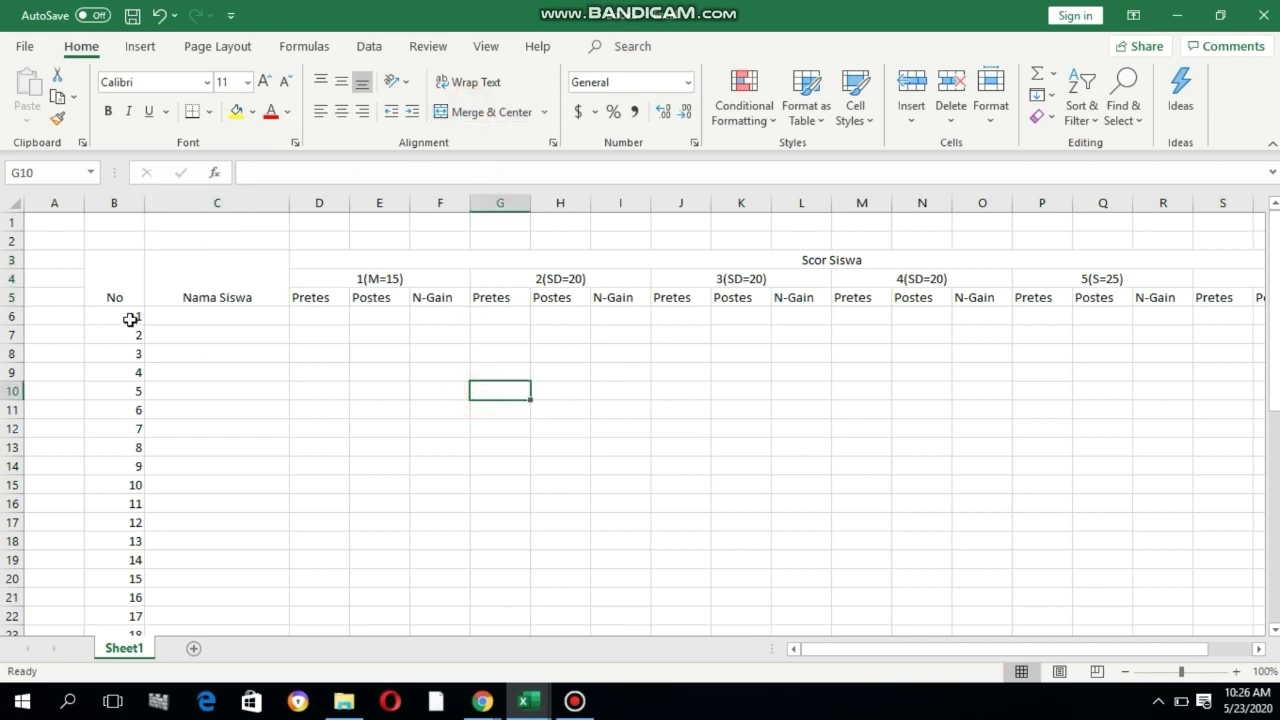
- Apply All Borders to the whole score table, B3:U45
{"action": "left_click_drag", "start_coordinate": [116, 276], "coordinate": [1017, 288]}
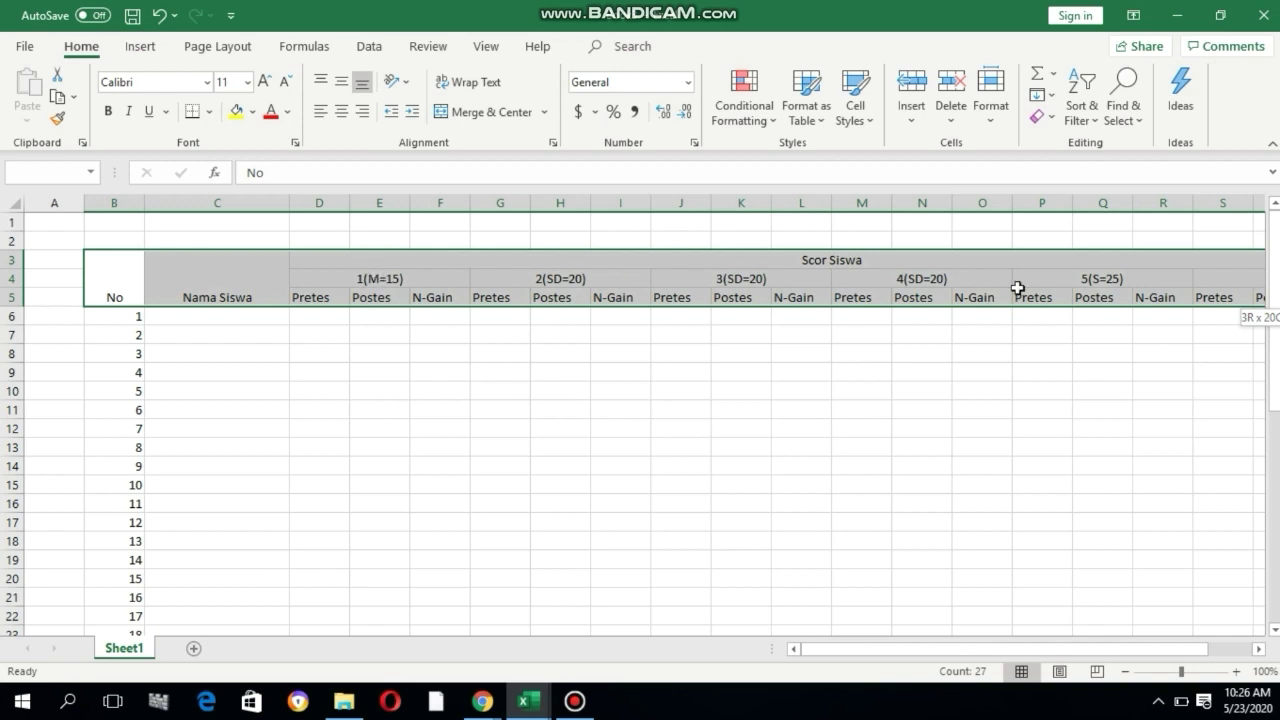
{"action": "left_click_drag", "start_coordinate": [1244, 273], "coordinate": [905, 648]}
{"action": "scroll", "coordinate": [518, 490], "scroll_direction": "down", "scroll_amount": 2}
{"action": "scroll", "coordinate": [518, 490], "scroll_direction": "down", "scroll_amount": 2}
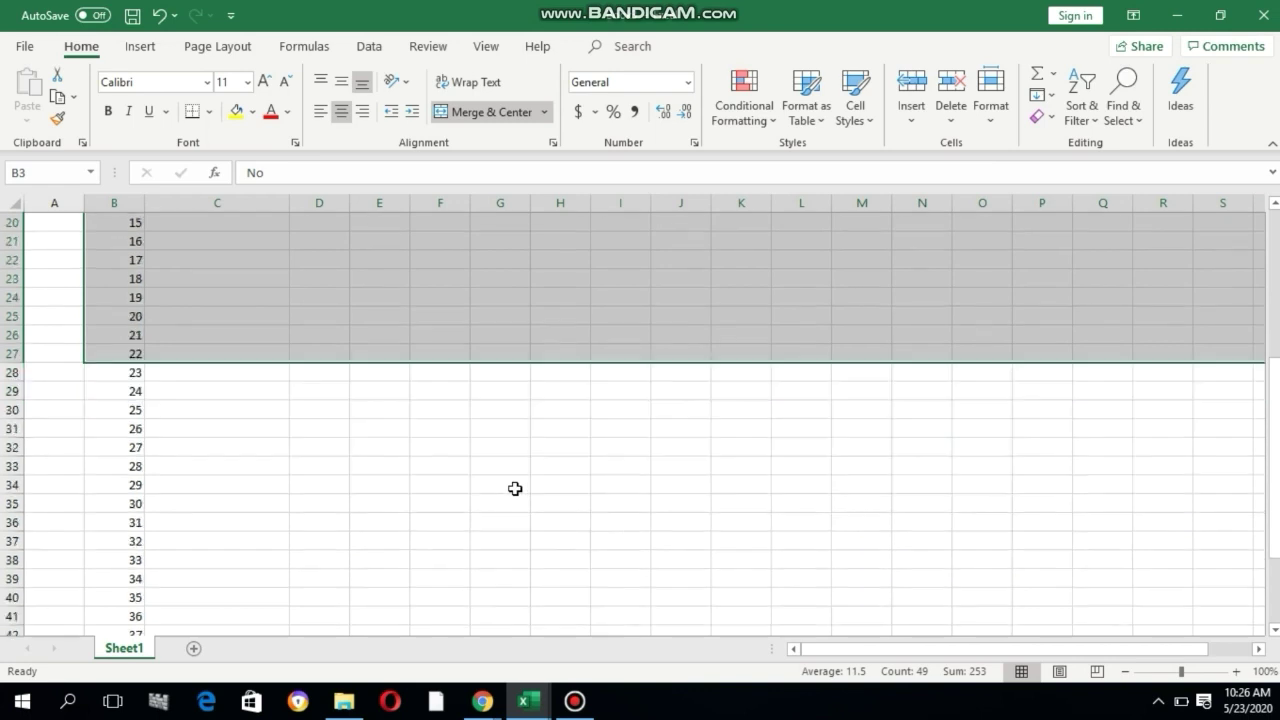
{"action": "scroll", "coordinate": [390, 555], "scroll_direction": "down", "scroll_amount": 2}
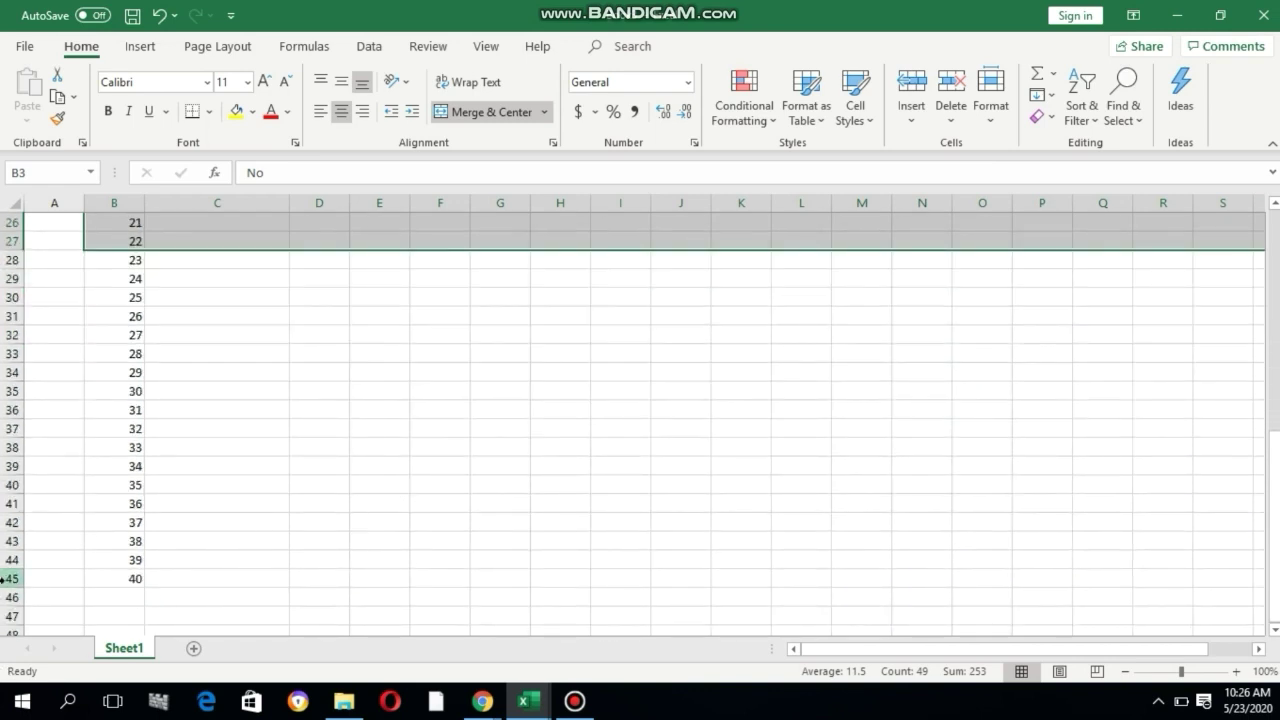
{"action": "key", "text": "shift+Down"}
{"action": "key", "text": "shift+Down"}
{"action": "key", "text": "shift+Down"}
{"action": "key", "text": "shift+Down"}
{"action": "key", "text": "shift+Down"}
{"action": "key", "text": "shift+Down"}
{"action": "key", "text": "shift+Down"}
{"action": "key", "text": "shift+Down"}
{"action": "key", "text": "shift+Down"}
{"action": "key", "text": "shift+Down"}
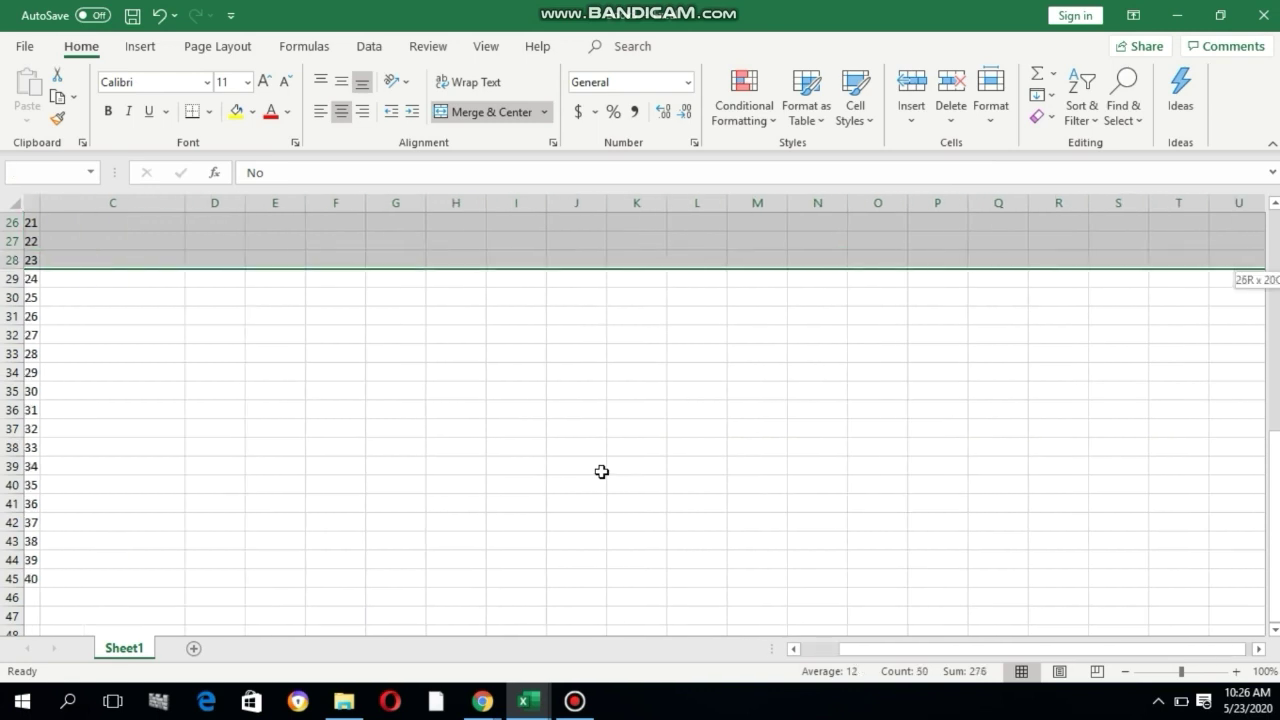
{"action": "key", "text": "shift+Down"}
{"action": "key", "text": "shift+Down"}
{"action": "key", "text": "shift+Down"}
{"action": "key", "text": "shift+Down"}
{"action": "key", "text": "shift+Down"}
{"action": "key", "text": "shift+Down"}
{"action": "key", "text": "shift+Down"}
{"action": "key", "text": "shift+Down"}
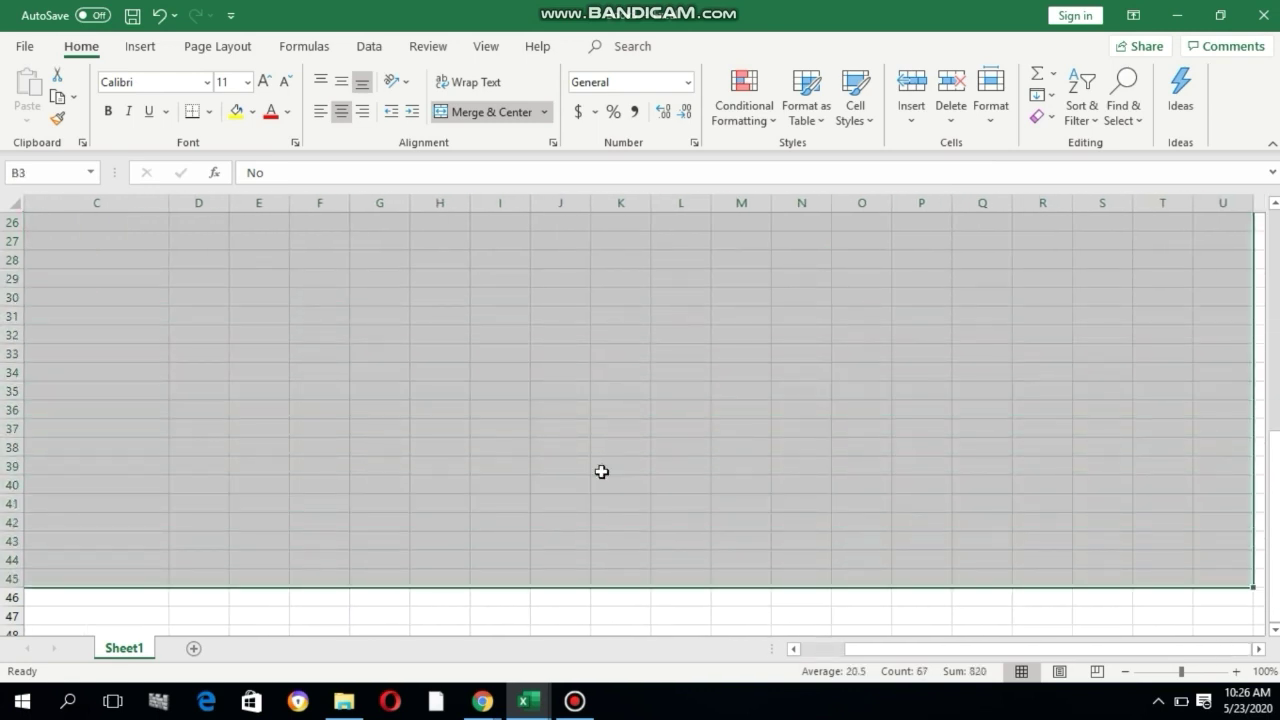
{"action": "left_click", "coordinate": [208, 112]}
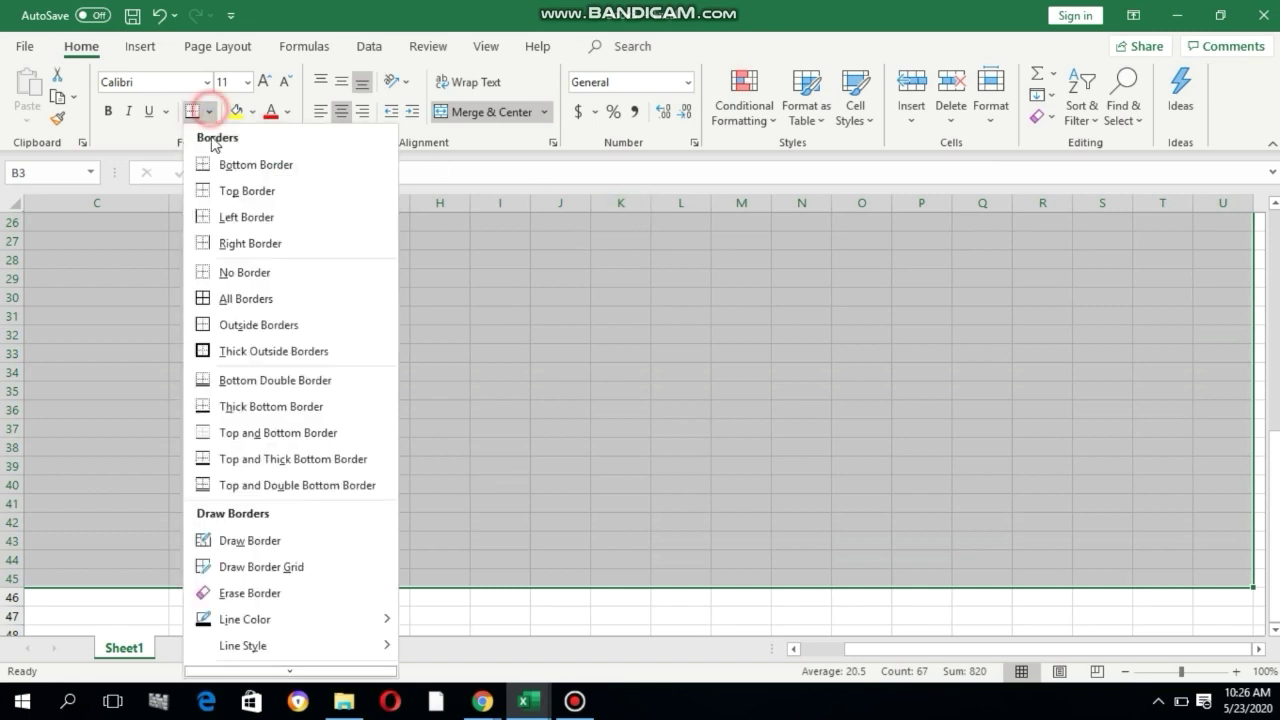
{"action": "left_click", "coordinate": [205, 298]}
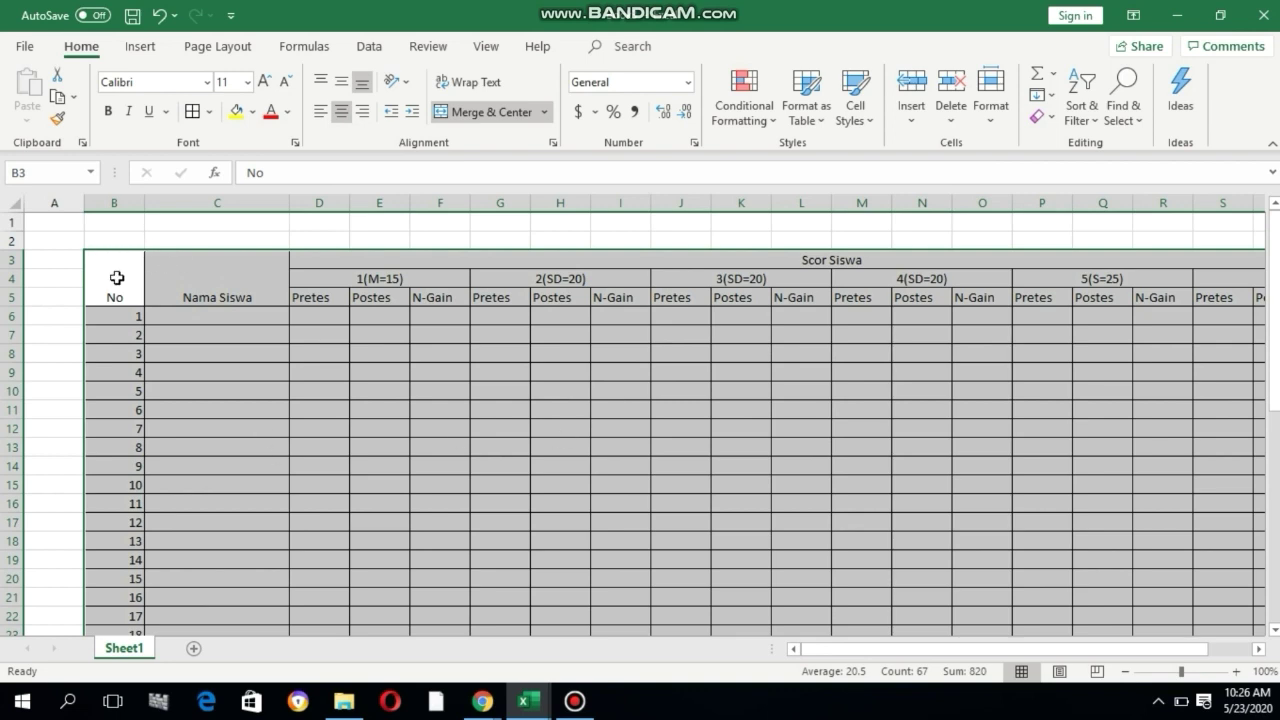
- Change the font of the whole table to Times New Roman
{"action": "left_click", "coordinate": [208, 84]}
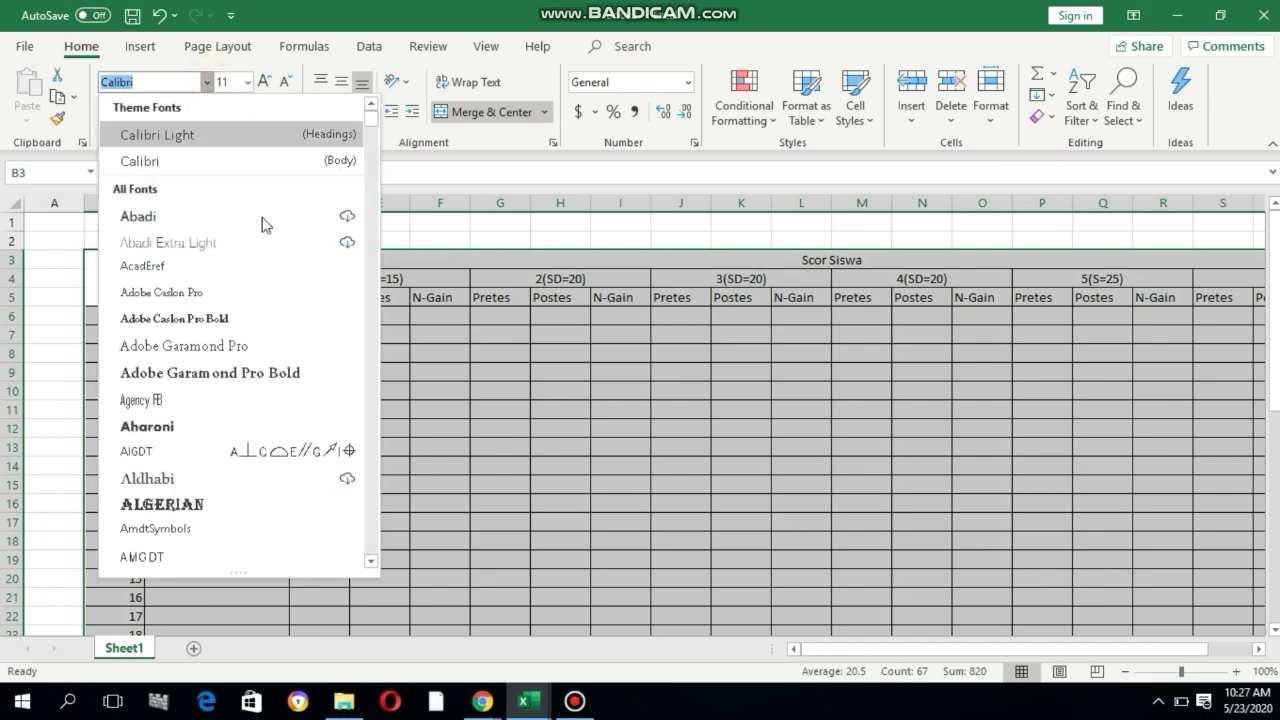
{"action": "scroll", "coordinate": [290, 370], "scroll_direction": "down", "scroll_amount": 20}
{"action": "scroll", "coordinate": [265, 405], "scroll_direction": "down", "scroll_amount": 20}
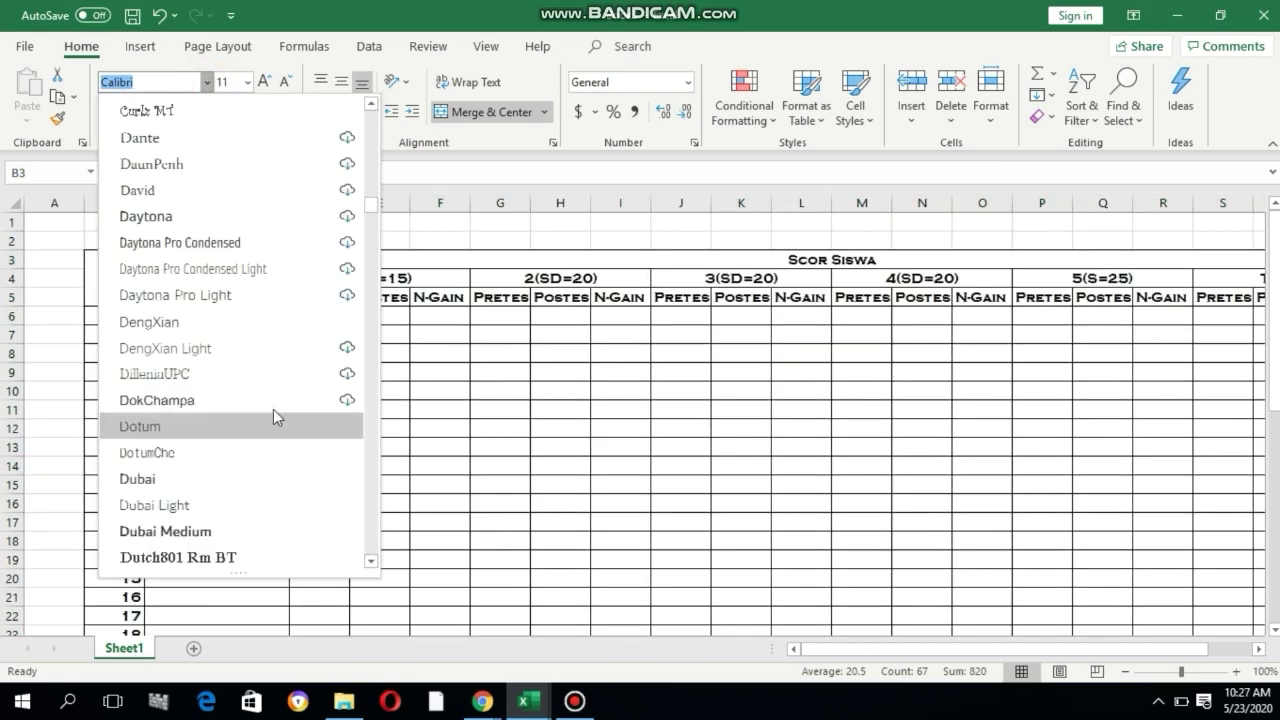
{"action": "scroll", "coordinate": [245, 460], "scroll_direction": "down", "scroll_amount": 20}
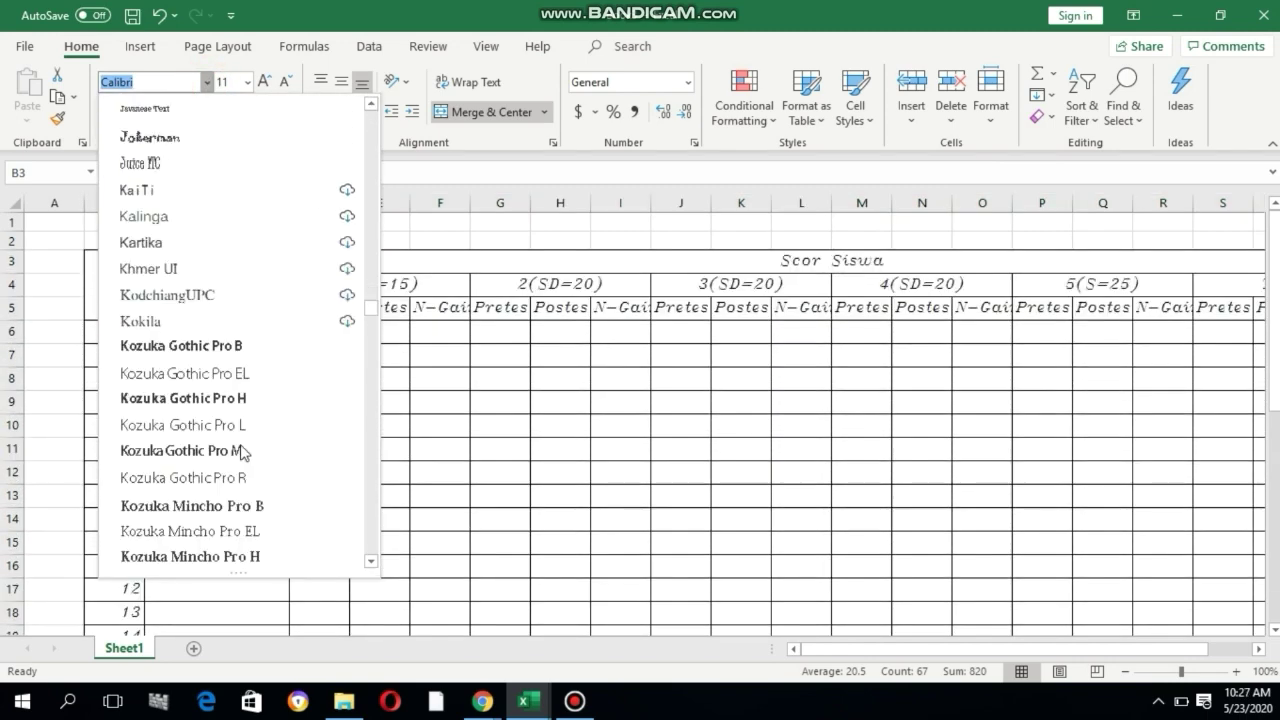
{"action": "scroll", "coordinate": [250, 470], "scroll_direction": "down", "scroll_amount": 20}
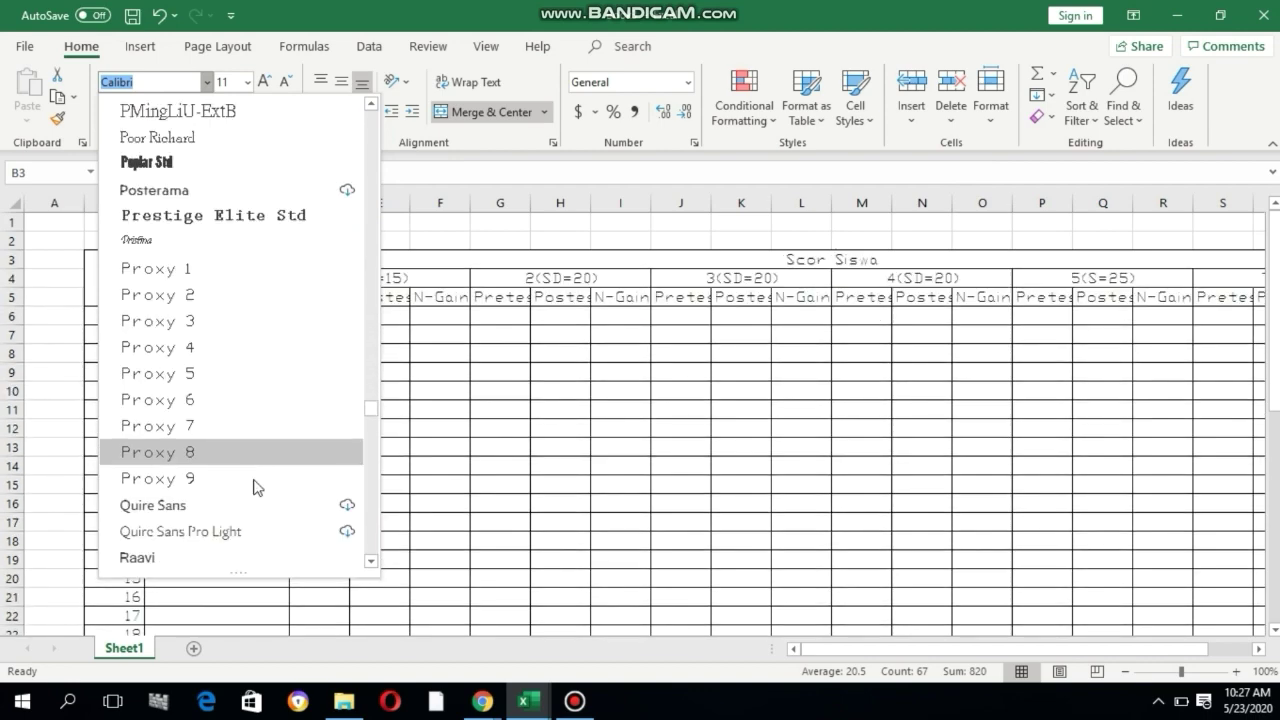
{"action": "scroll", "coordinate": [257, 480], "scroll_direction": "down", "scroll_amount": 5}
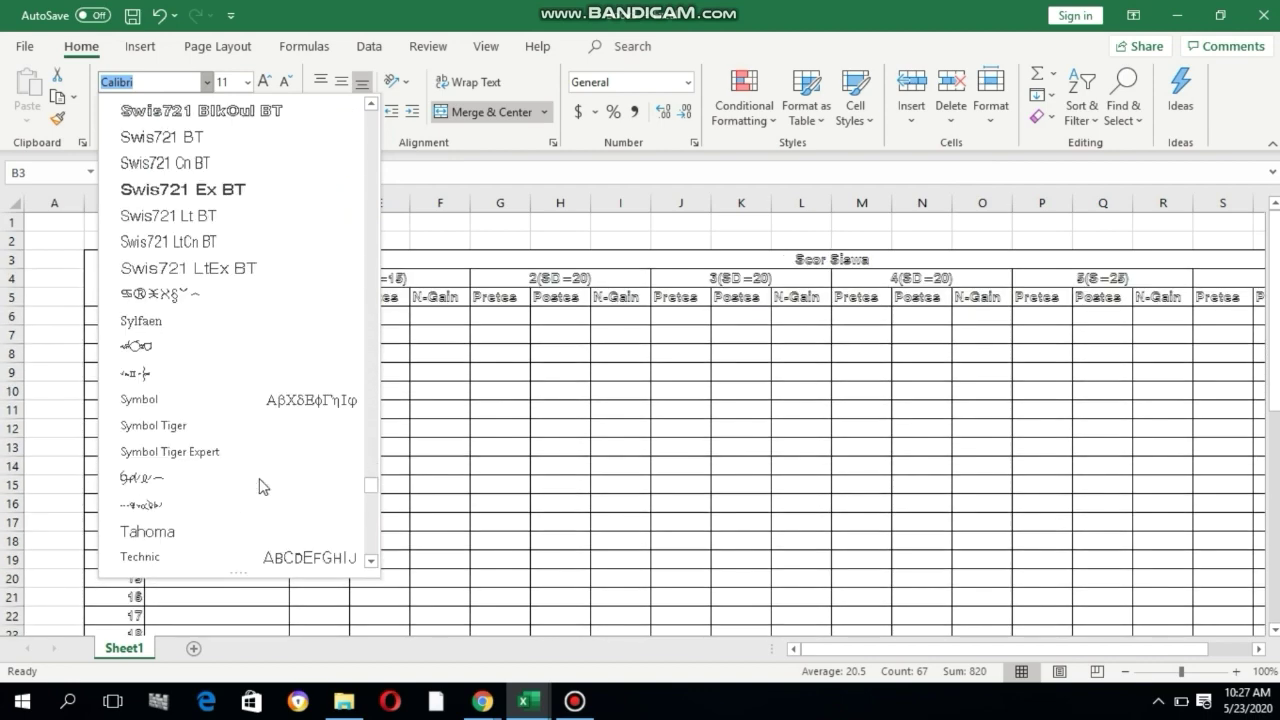
{"action": "scroll", "coordinate": [255, 360], "scroll_direction": "down", "scroll_amount": 6}
{"action": "scroll", "coordinate": [256, 395], "scroll_direction": "down", "scroll_amount": 5}
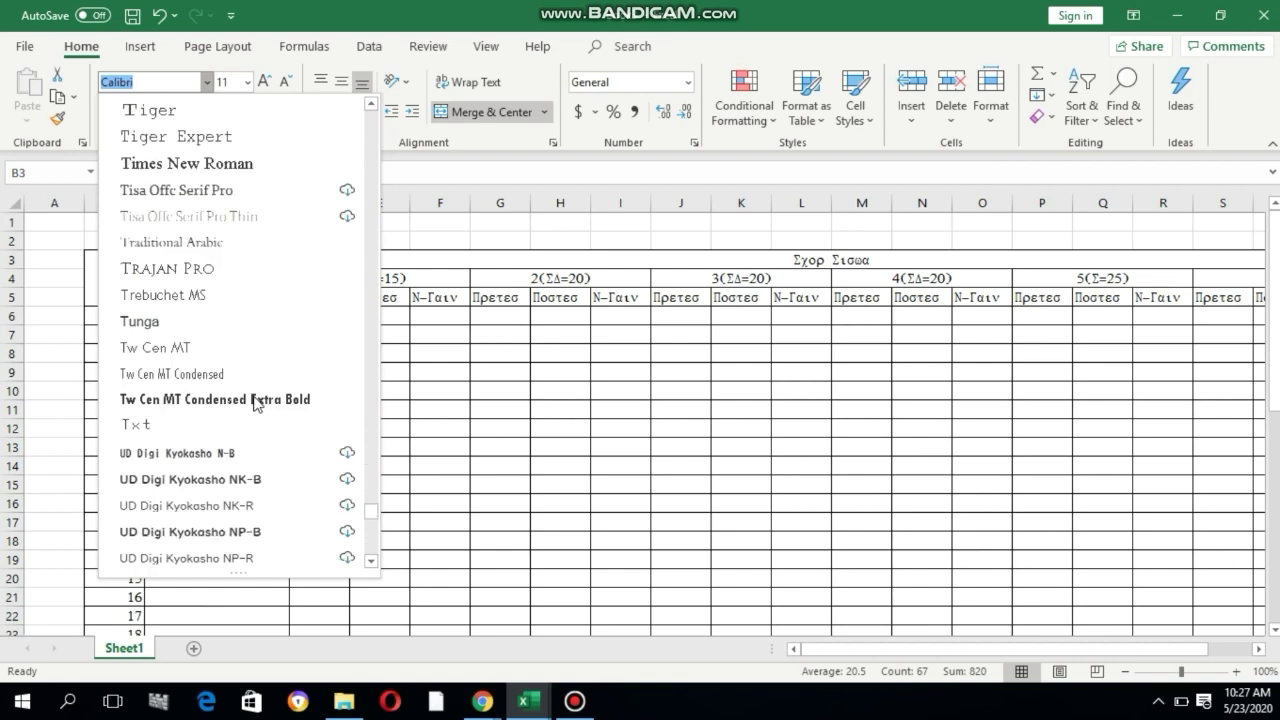
{"action": "scroll", "coordinate": [257, 450], "scroll_direction": "down", "scroll_amount": 5}
{"action": "scroll", "coordinate": [257, 448], "scroll_direction": "up", "scroll_amount": 2}
{"action": "scroll", "coordinate": [257, 448], "scroll_direction": "up", "scroll_amount": 3}
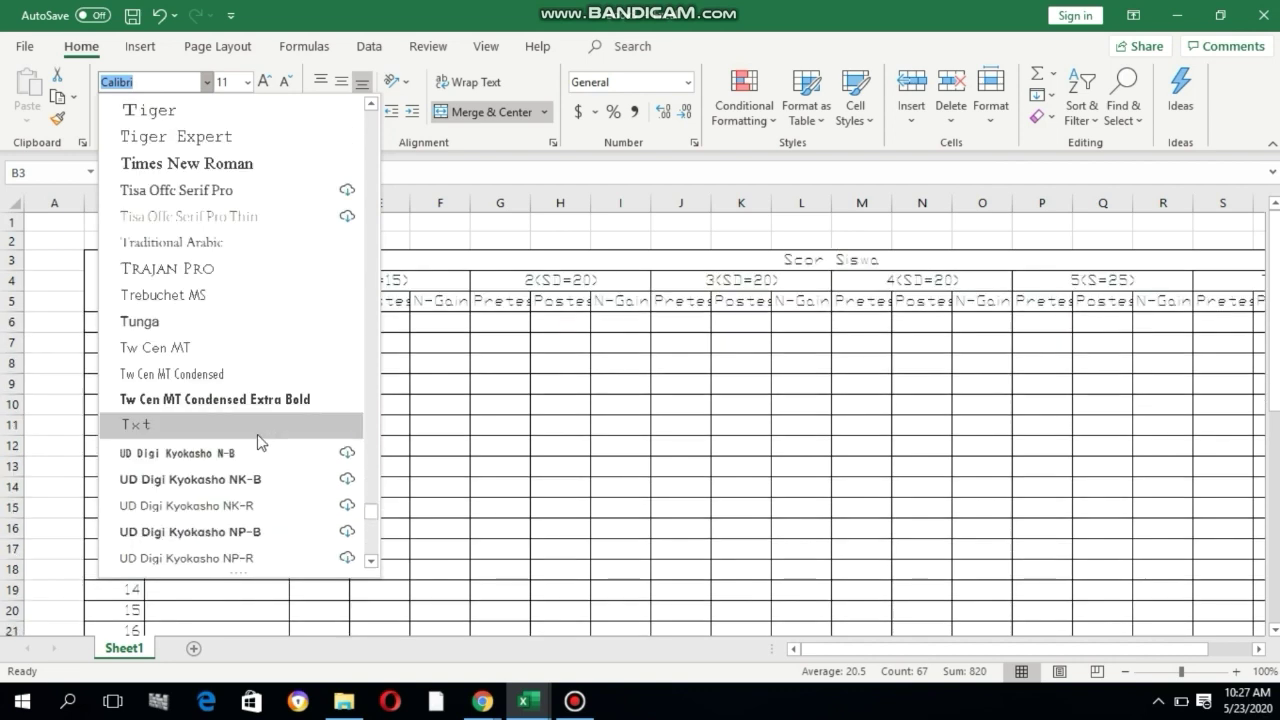
{"action": "left_click", "coordinate": [259, 163]}
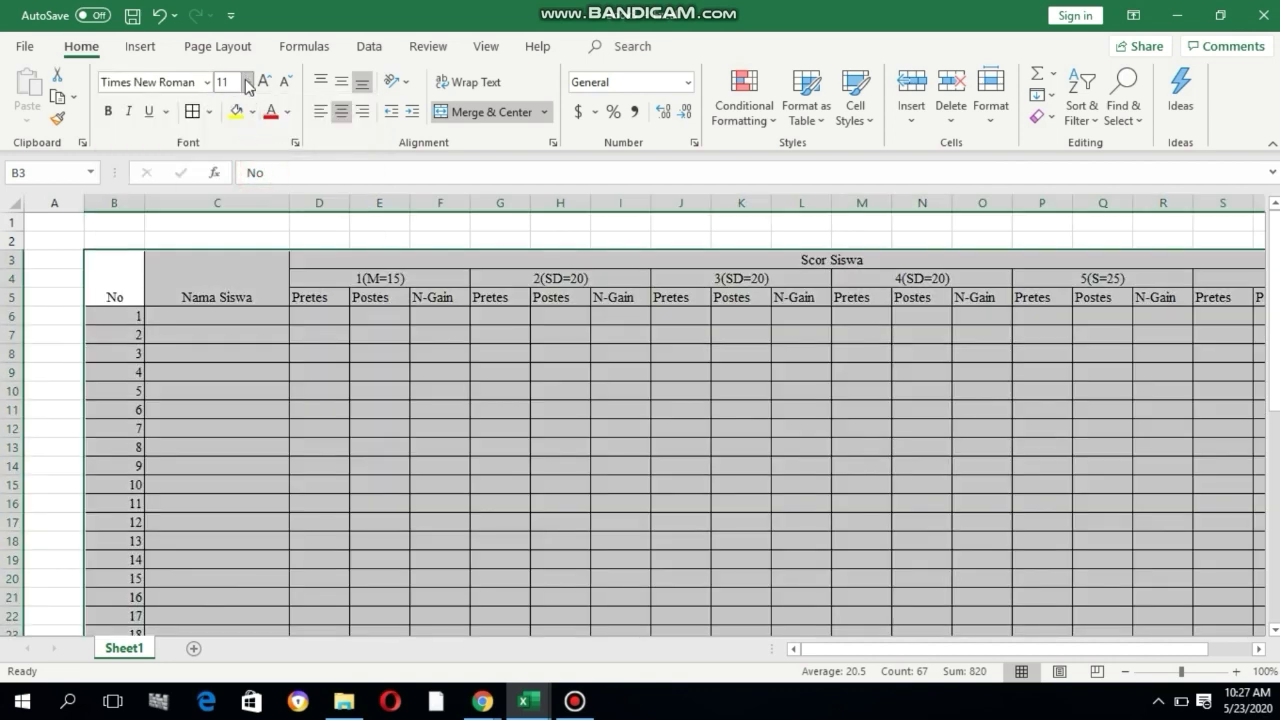
- Set the table's font size to 12 and align its text vertically to the middle
{"action": "left_click", "coordinate": [247, 82]}
{"action": "left_click", "coordinate": [233, 191]}
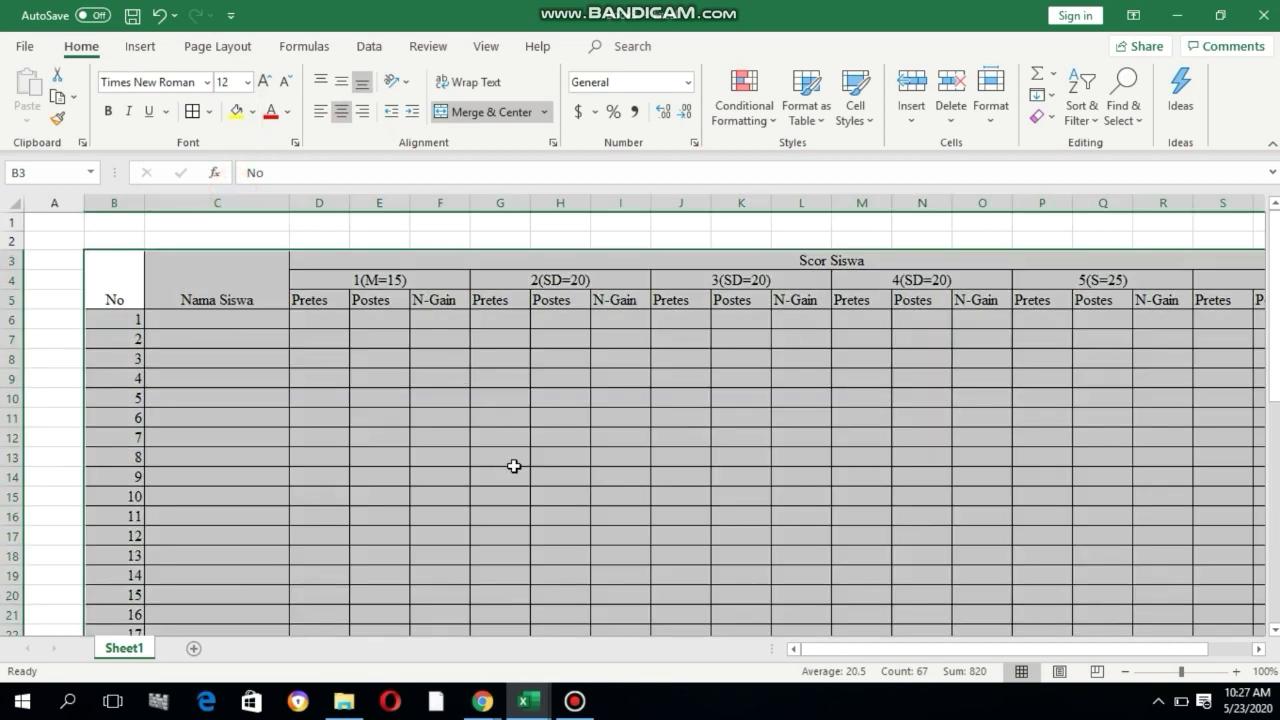
{"action": "left_click", "coordinate": [343, 84]}
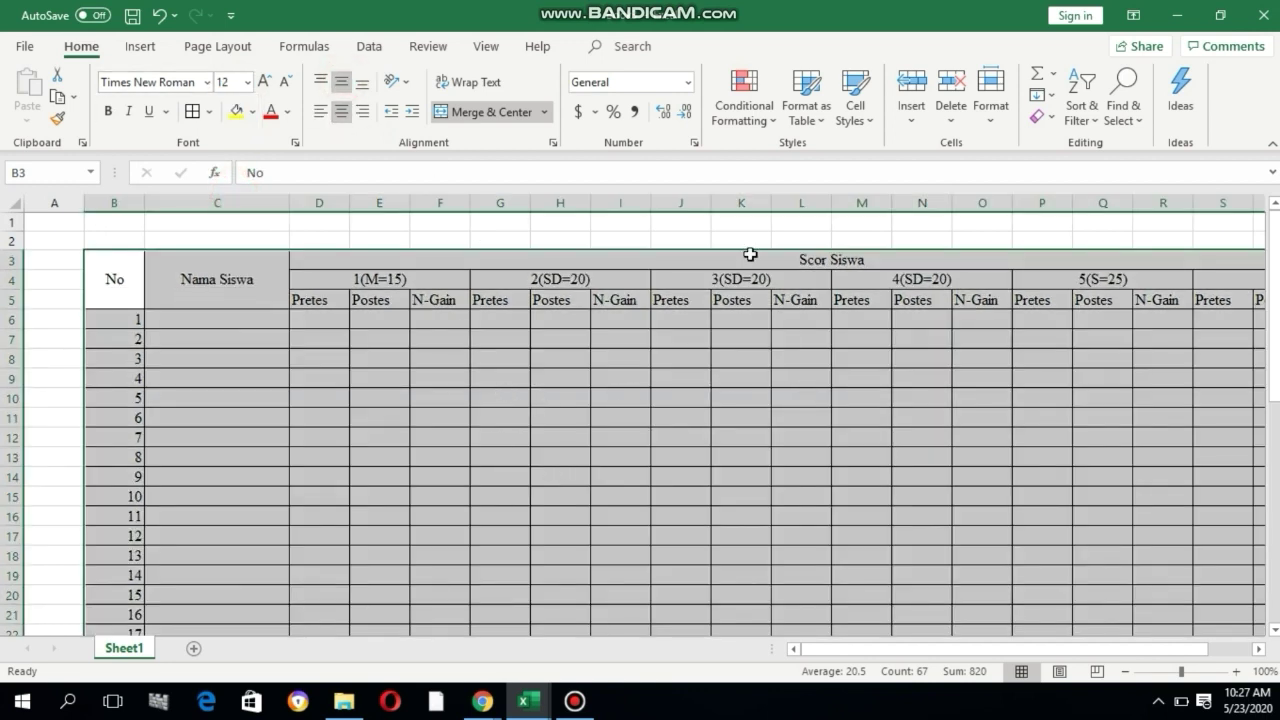
- Make the Scor Siswa, No and Nama Siswa headers bold
{"action": "left_click", "coordinate": [826, 237]}
{"action": "left_click", "coordinate": [808, 251]}
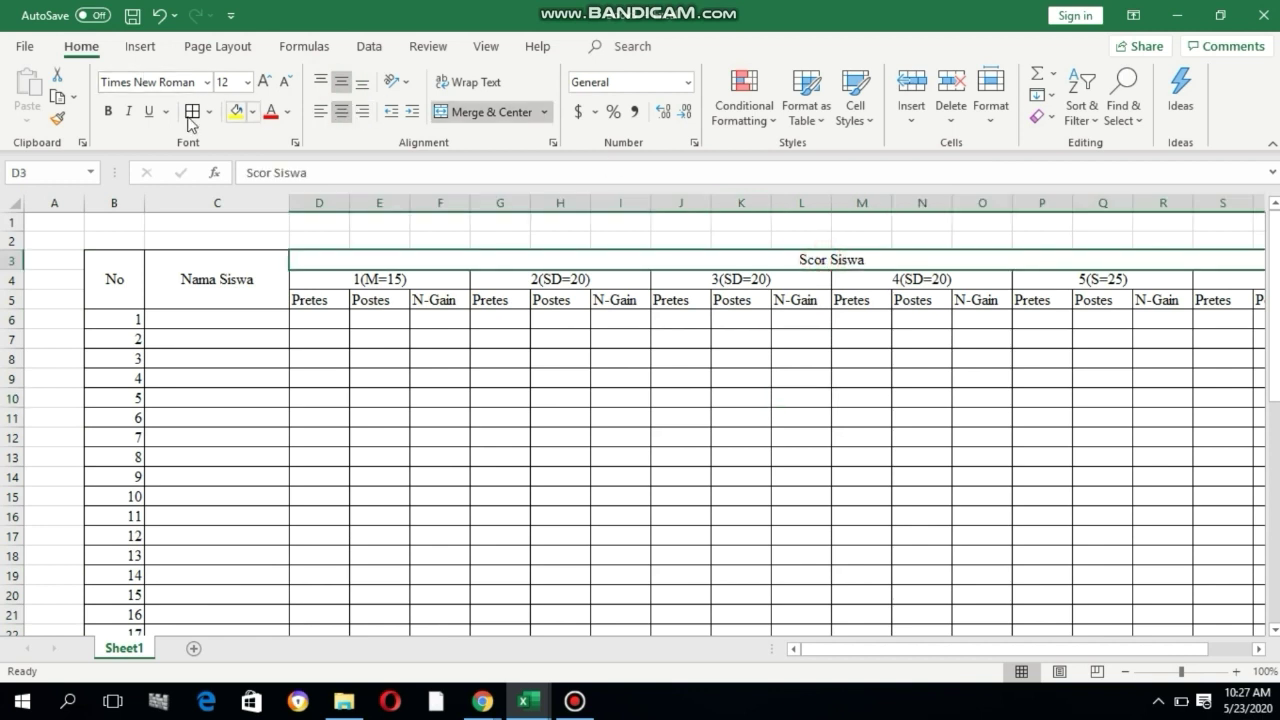
{"action": "left_click", "coordinate": [105, 112]}
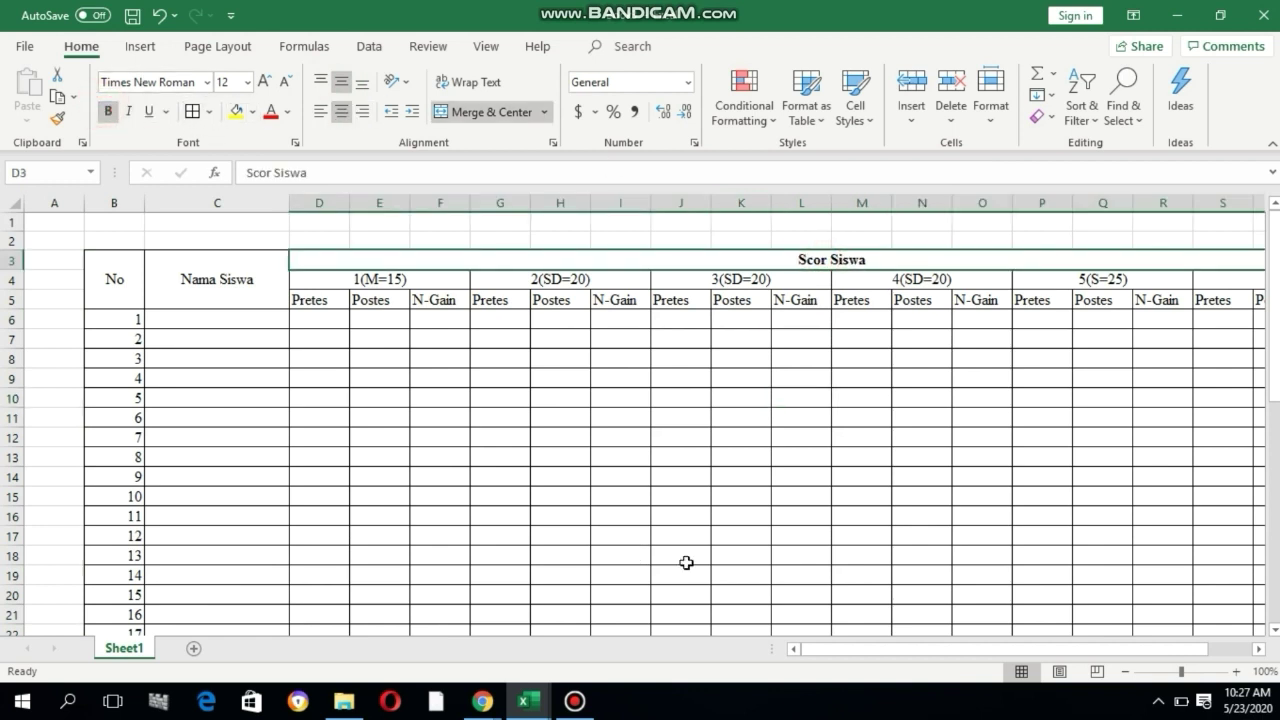
{"action": "left_click", "coordinate": [803, 514]}
{"action": "left_click_drag", "start_coordinate": [103, 277], "coordinate": [222, 277]}
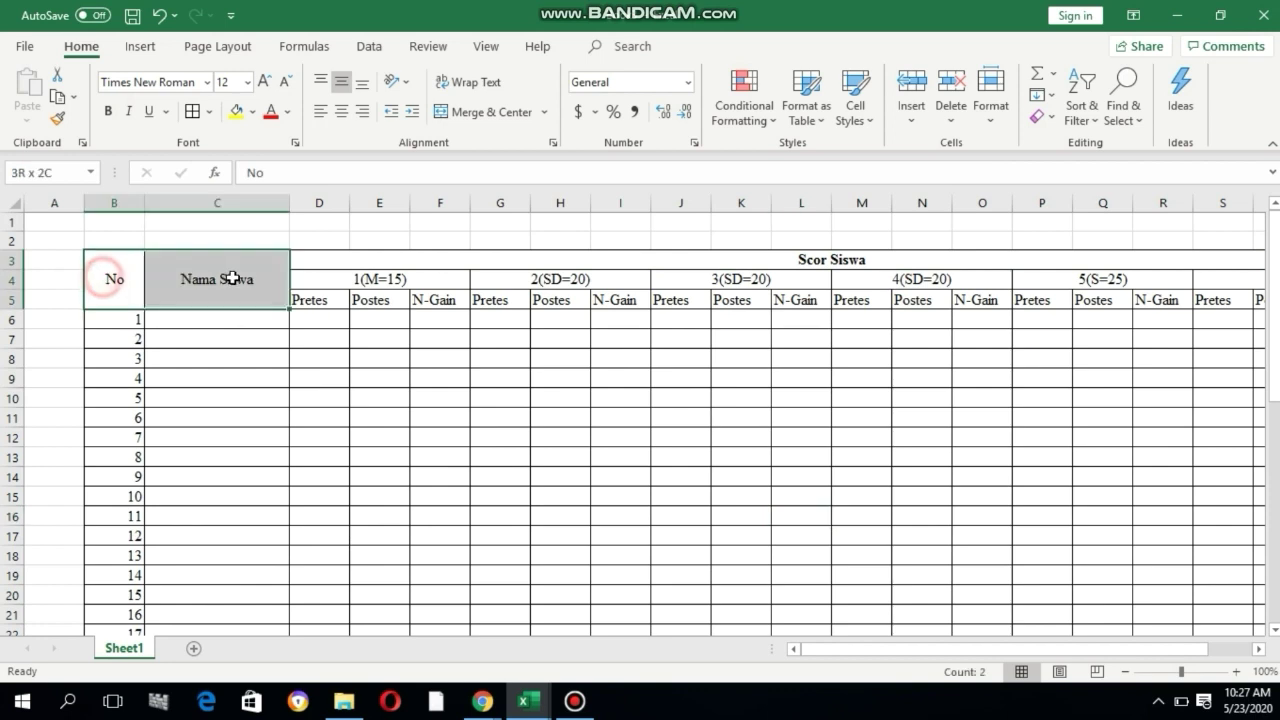
{"action": "left_click", "coordinate": [108, 111]}
{"action": "left_click", "coordinate": [482, 462]}
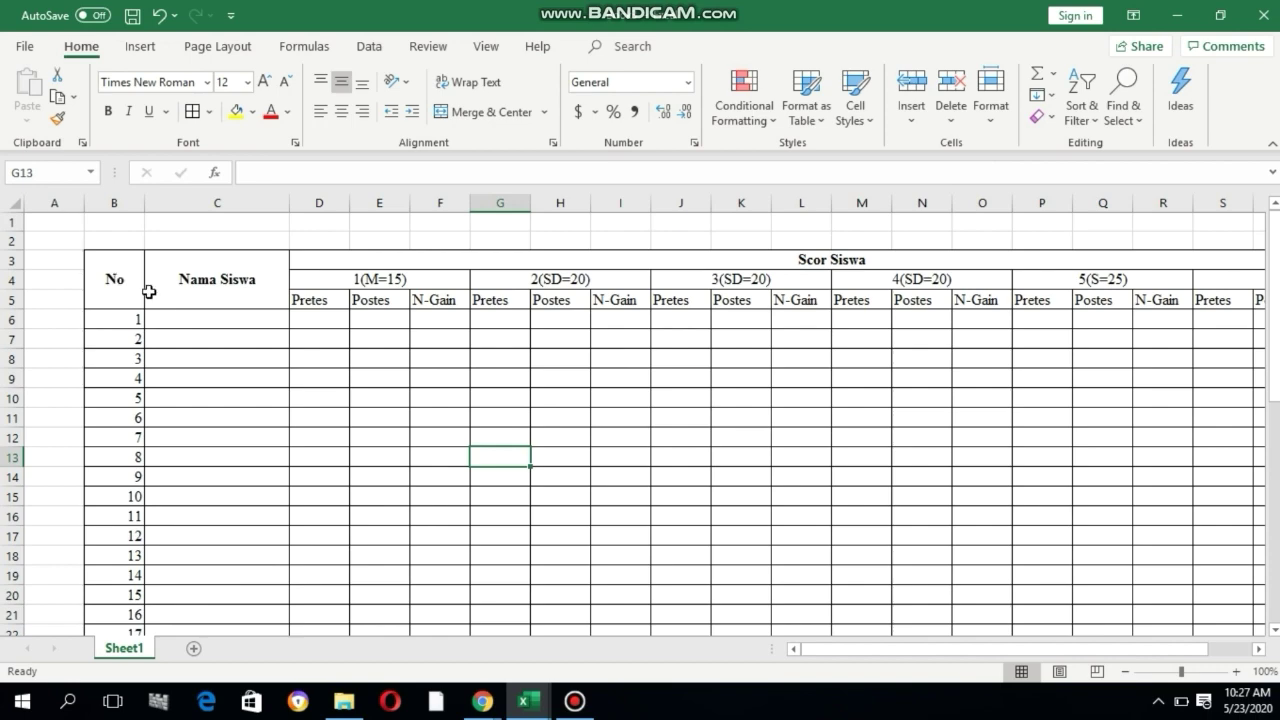
- Center the No column, B3:B45, horizontally and align its contents to the bottom of the cells
{"action": "left_click_drag", "start_coordinate": [110, 273], "coordinate": [107, 599]}
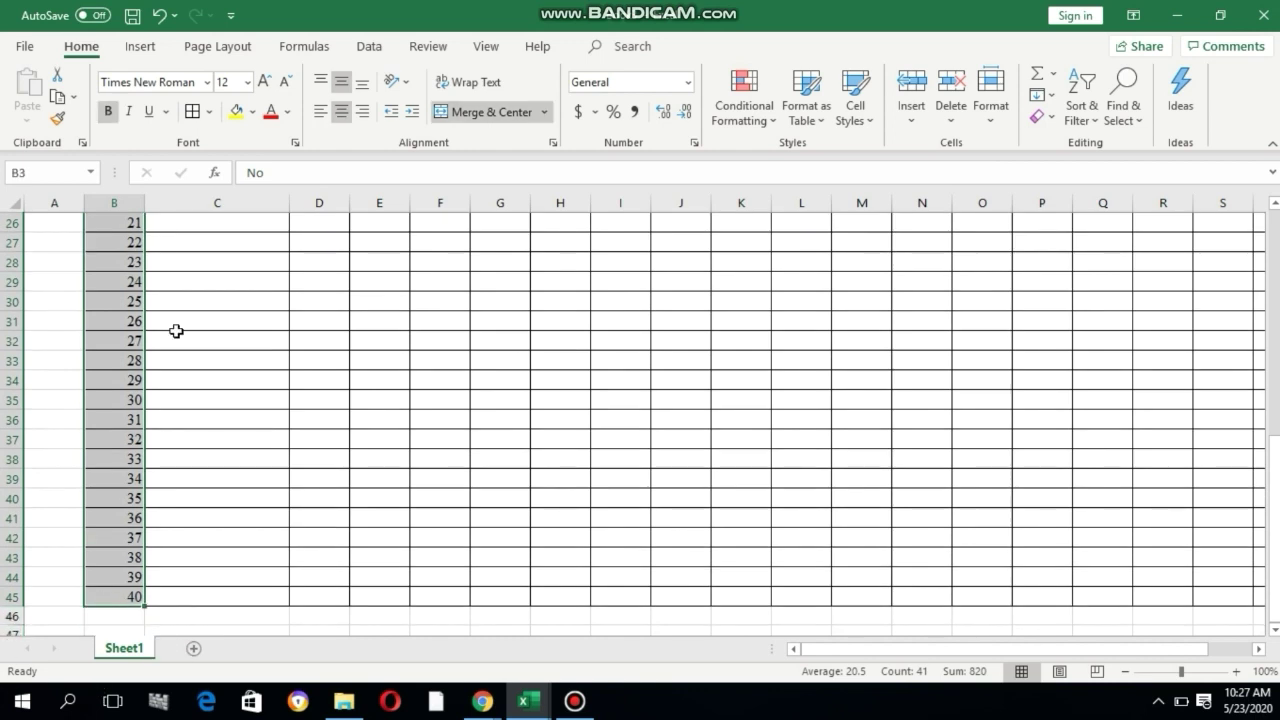
{"action": "left_click", "coordinate": [342, 113]}
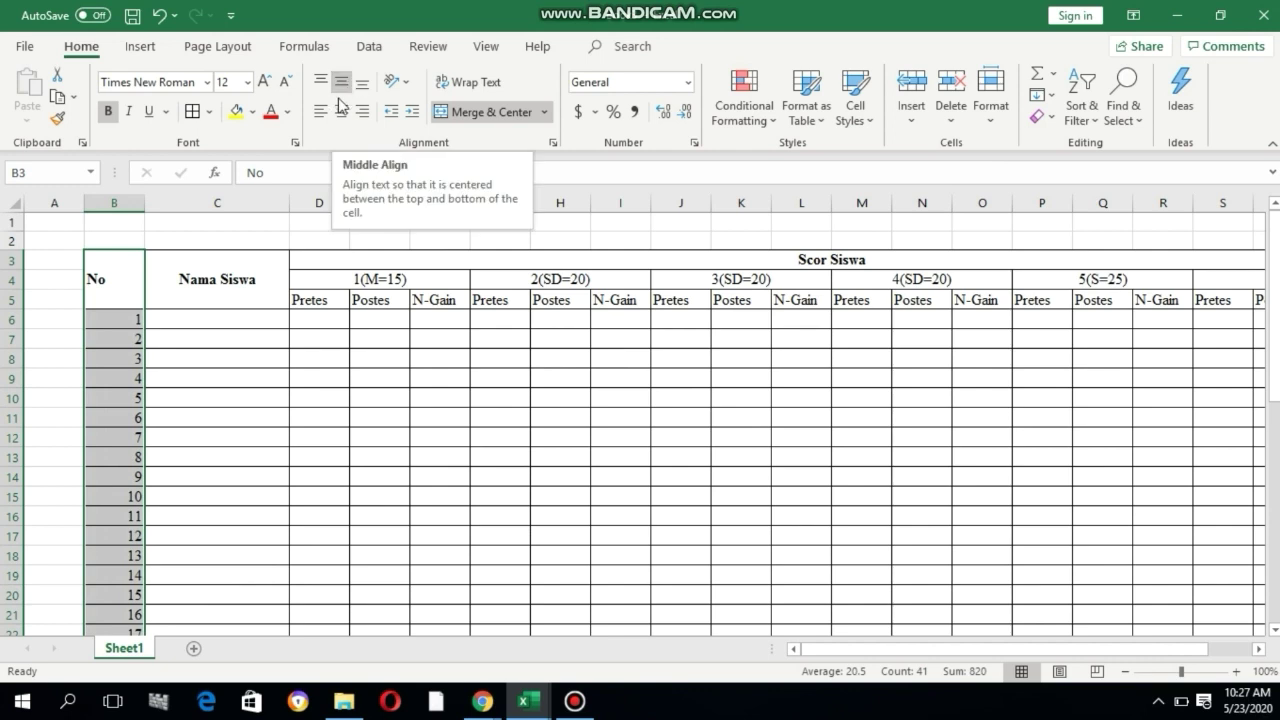
{"action": "left_click", "coordinate": [362, 82]}
{"action": "left_click", "coordinate": [342, 112]}
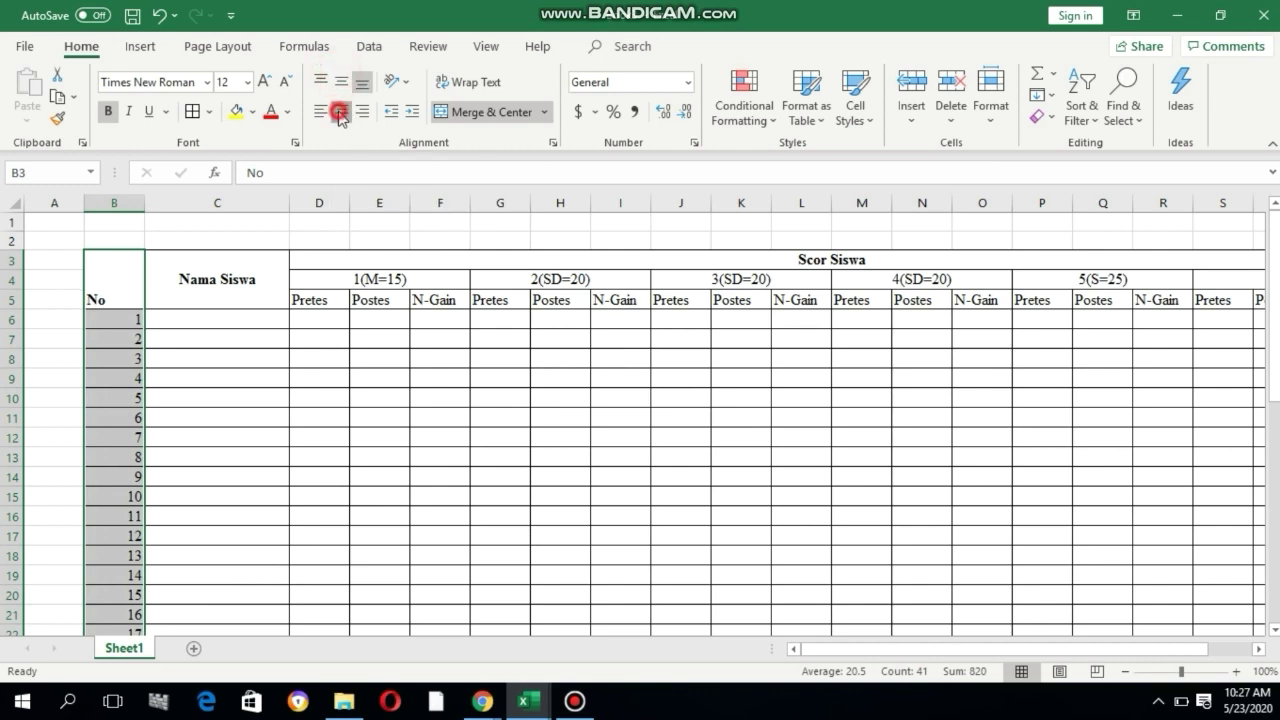
{"action": "left_click", "coordinate": [440, 392]}
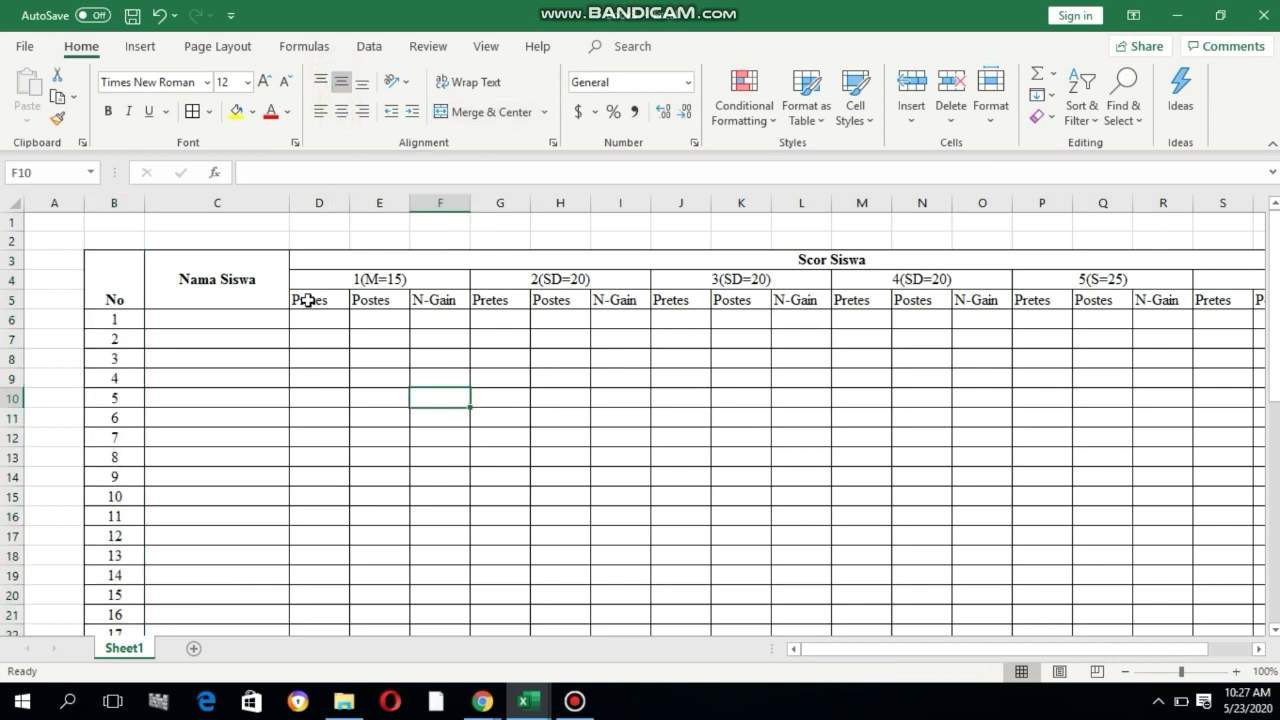
- Center the Pretes, Postes and N-Gain headers in D5:U5 horizontally
{"action": "left_click_drag", "start_coordinate": [305, 300], "coordinate": [1074, 301]}
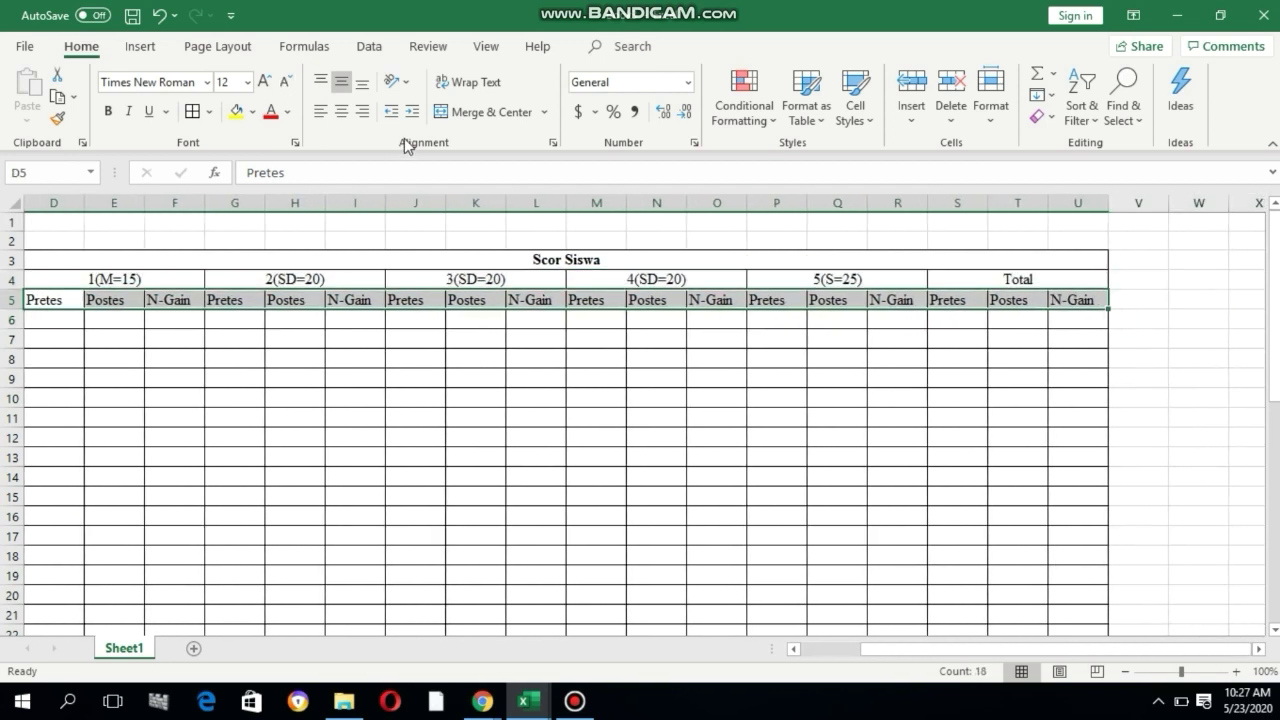
{"action": "left_click", "coordinate": [337, 113]}
{"action": "left_click_drag", "start_coordinate": [700, 412], "coordinate": [656, 418]}
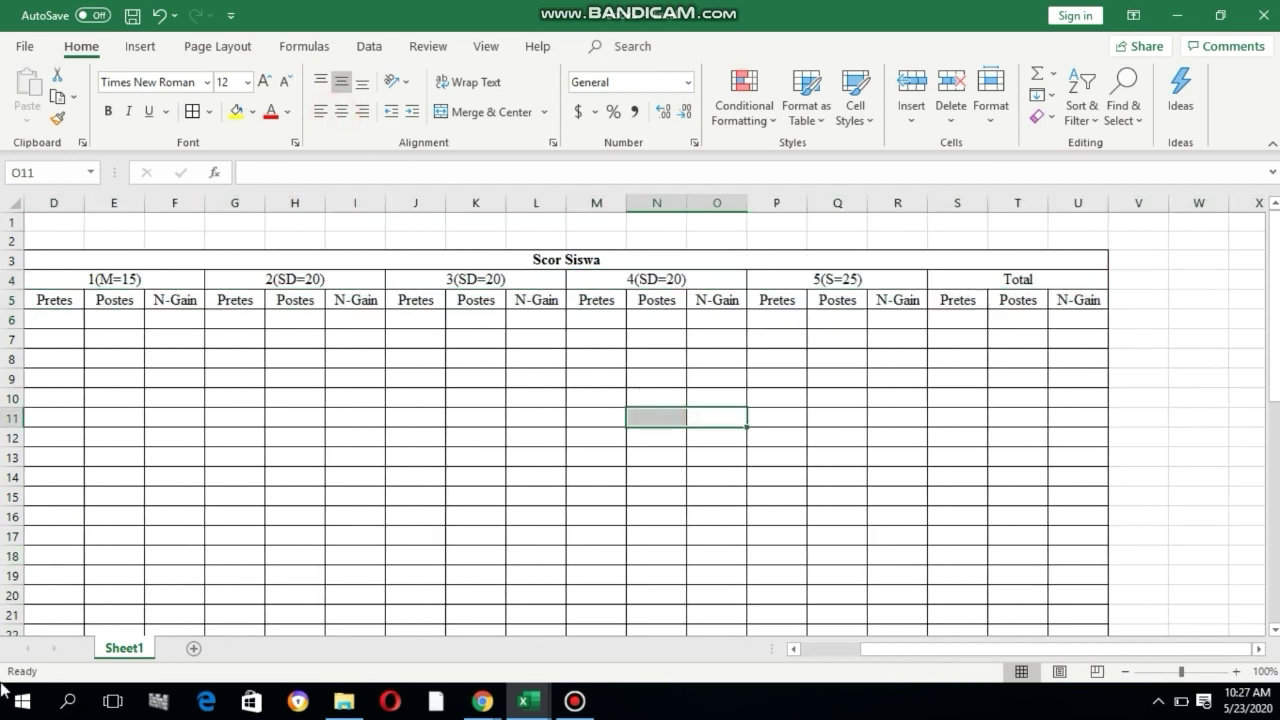
- Enter the formula =(E6-D6)/(15-D6) in cell F6 for student 1's N-Gain under 1(M=15)
{"action": "scroll", "coordinate": [284, 476], "scroll_direction": "down", "scroll_amount": 4}
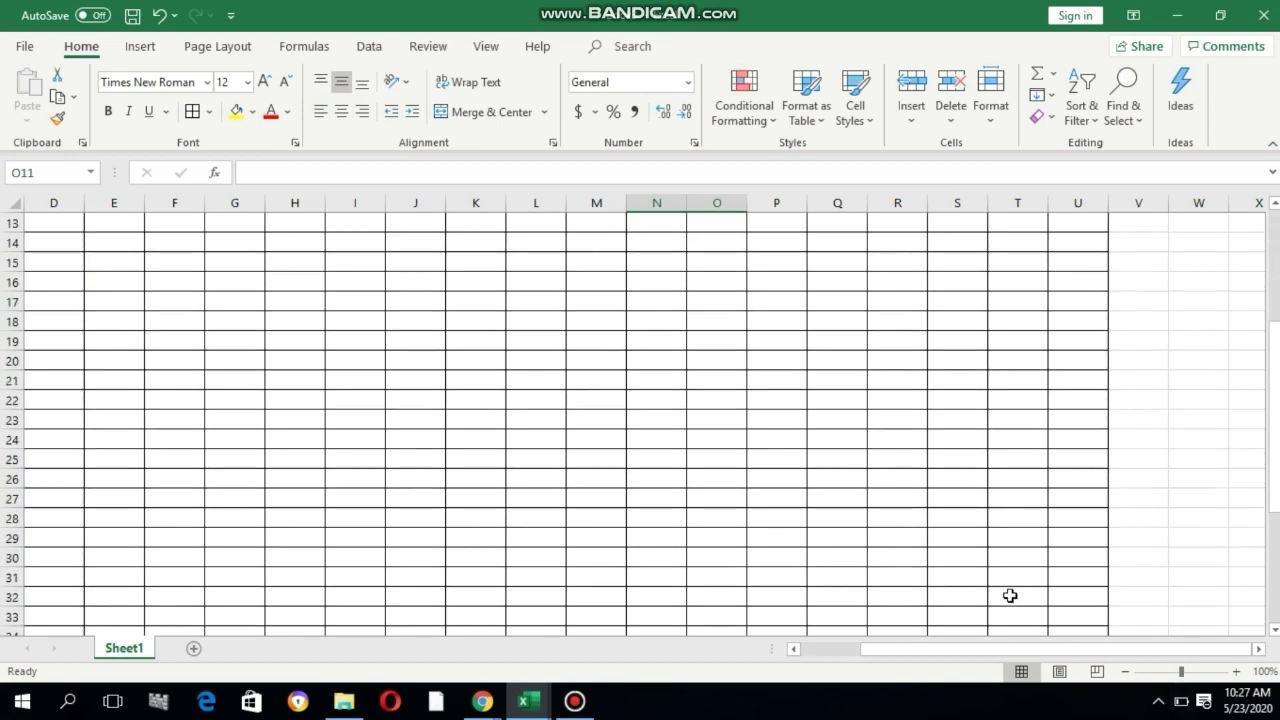
{"action": "left_click_drag", "start_coordinate": [966, 649], "coordinate": [955, 650]}
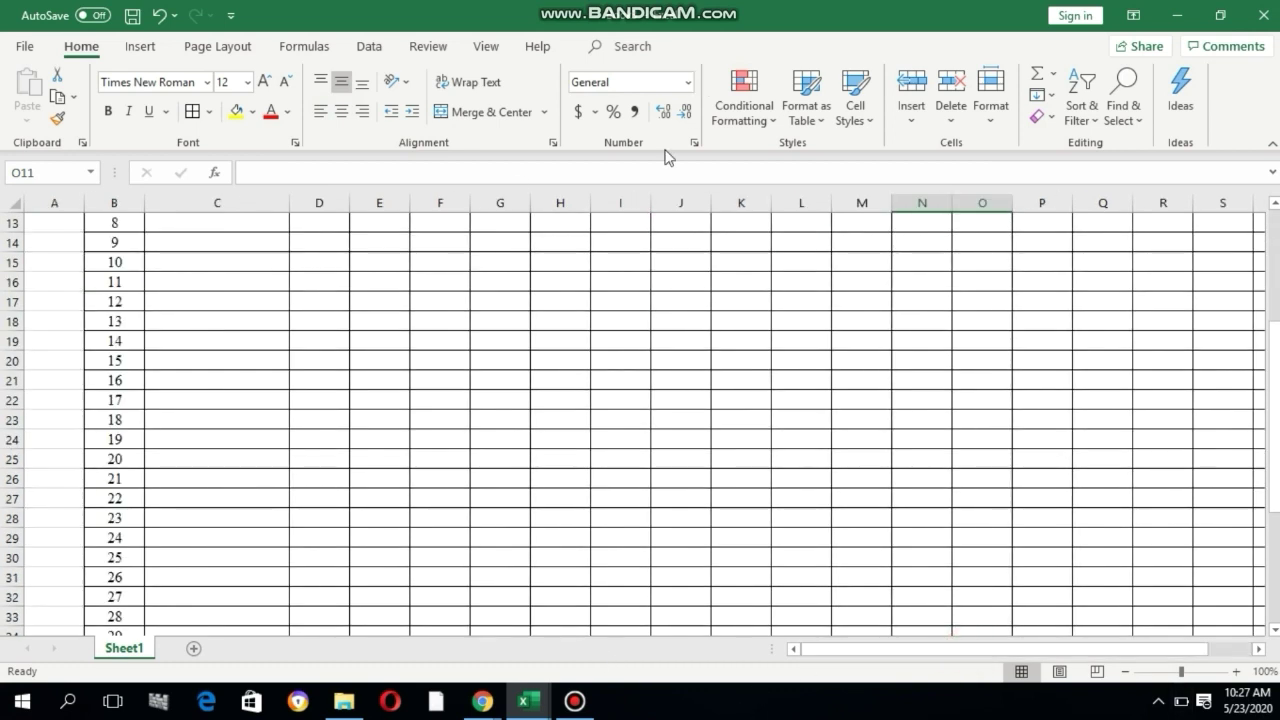
{"action": "scroll", "coordinate": [391, 463], "scroll_direction": "up", "scroll_amount": 4}
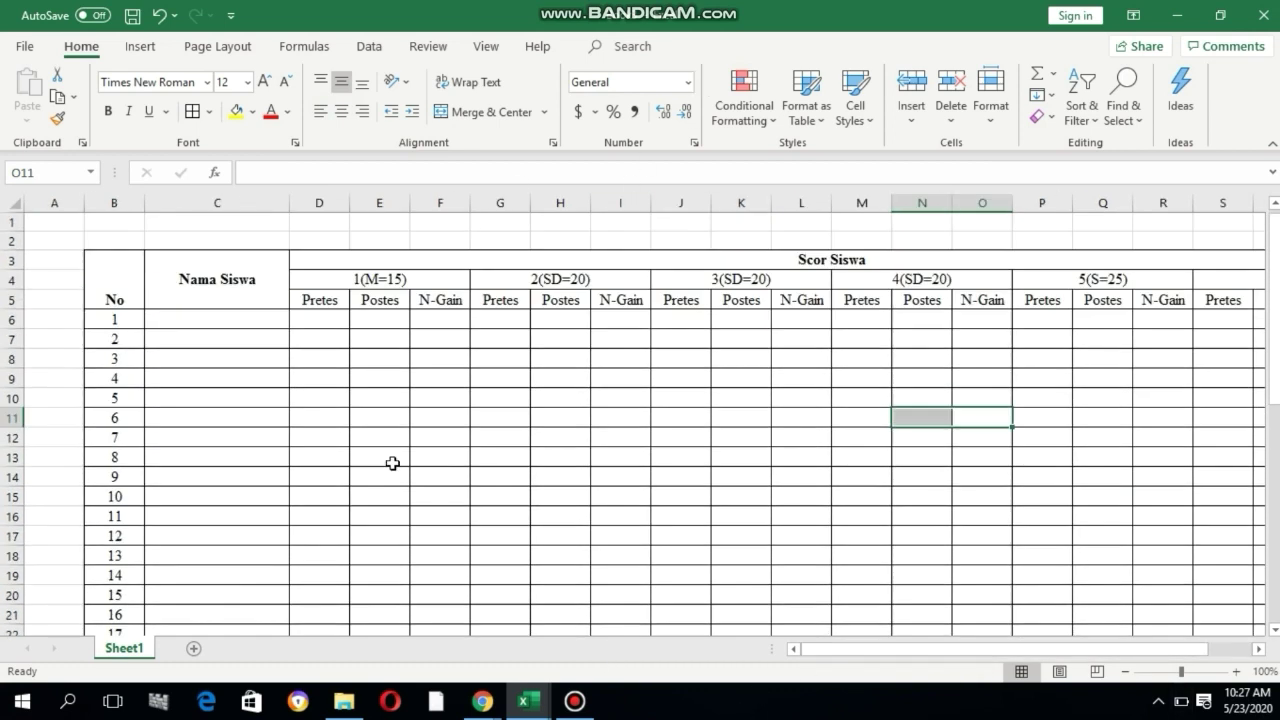
{"action": "left_click", "coordinate": [444, 319]}
{"action": "type", "text": "="}
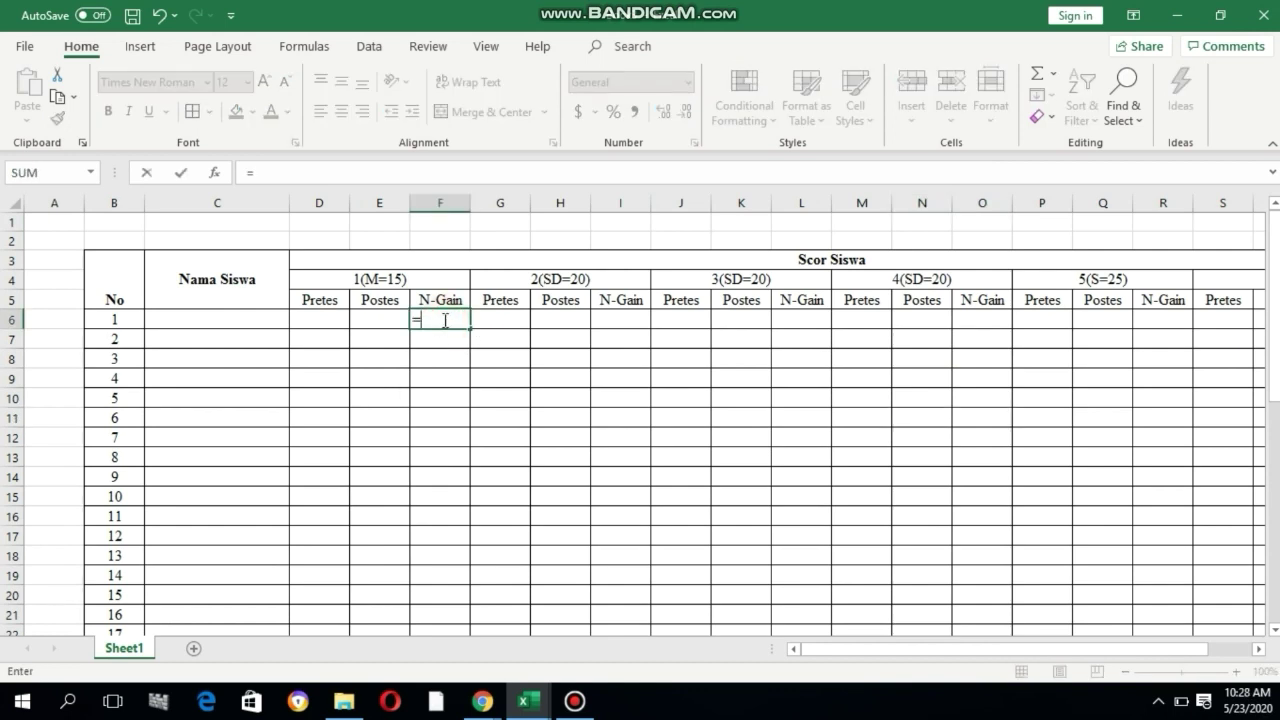
{"action": "type", "text": "("}
{"action": "left_click", "coordinate": [384, 319]}
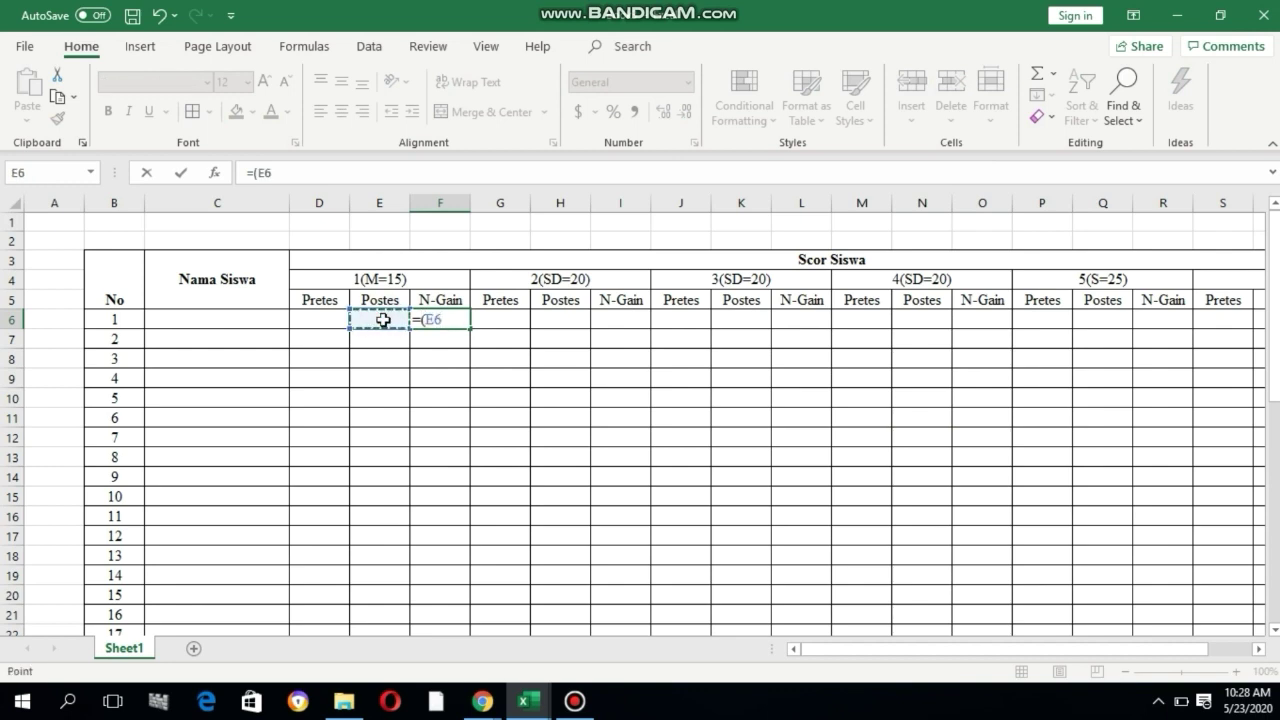
{"action": "type", "text": "-"}
{"action": "left_click", "coordinate": [318, 332]}
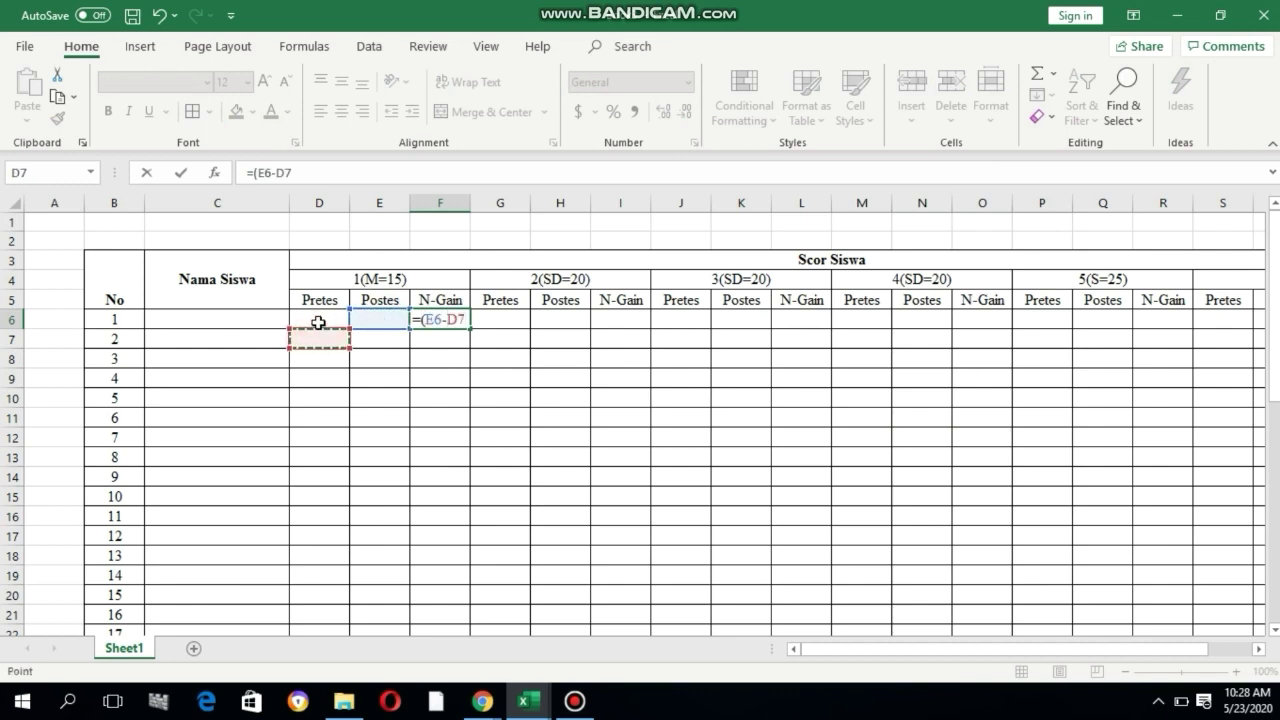
{"action": "left_click", "coordinate": [316, 316]}
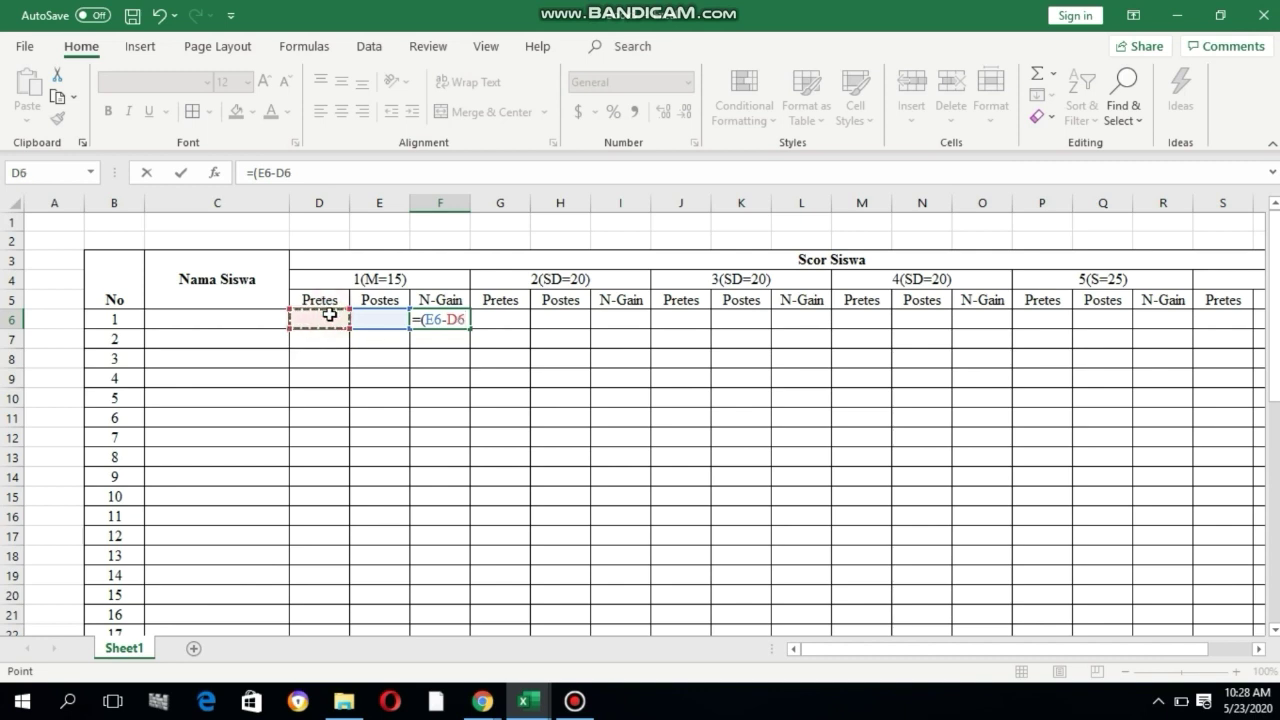
{"action": "type", "text": ")/(15-"}
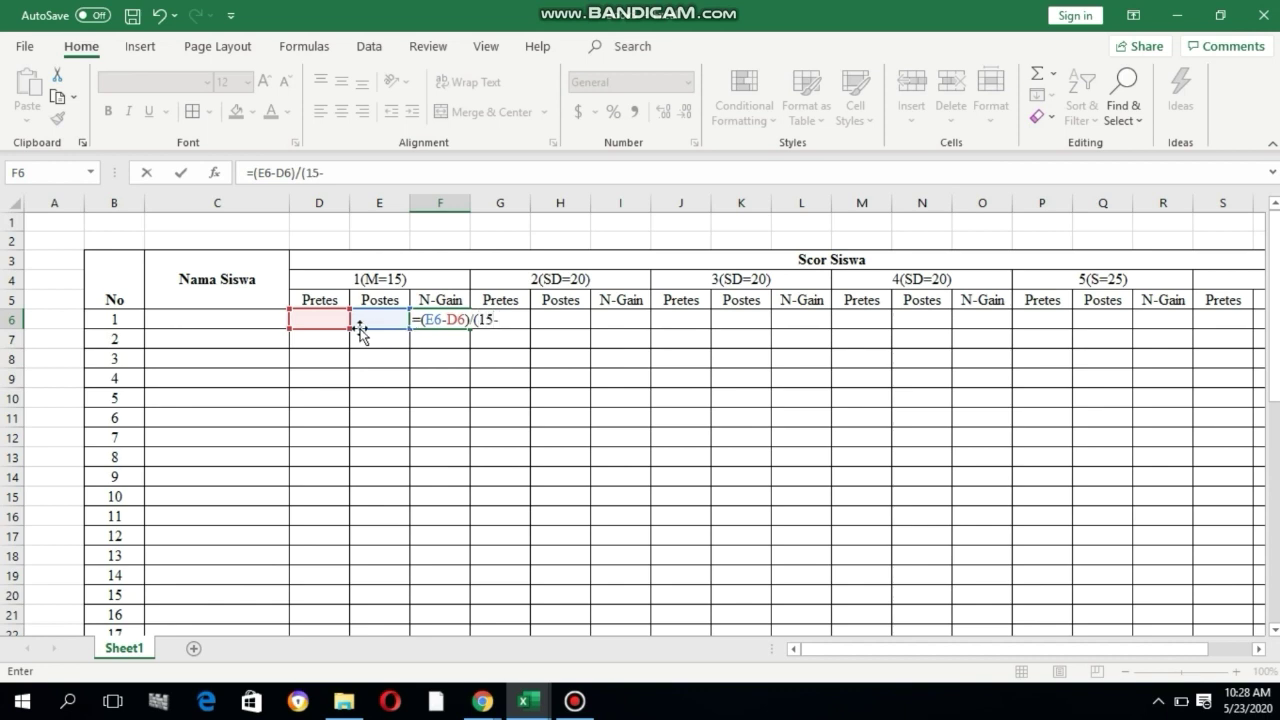
{"action": "left_click", "coordinate": [319, 322]}
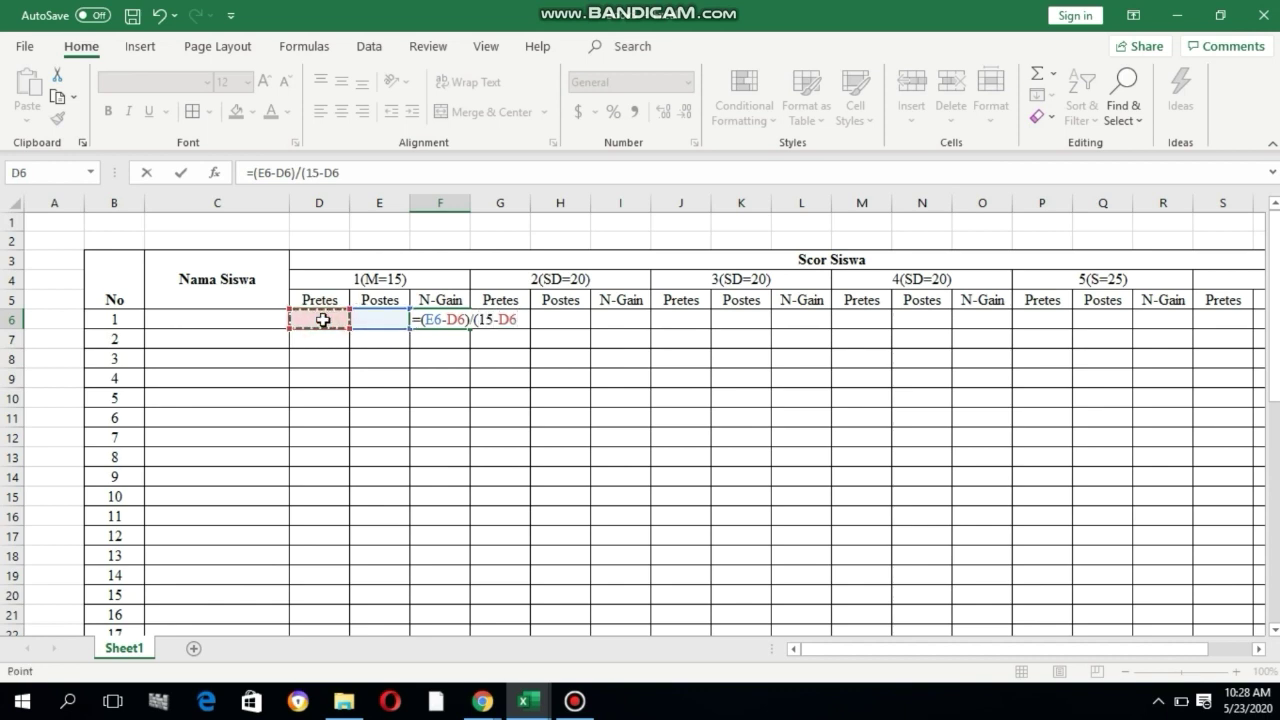
{"action": "type", "text": ")"}
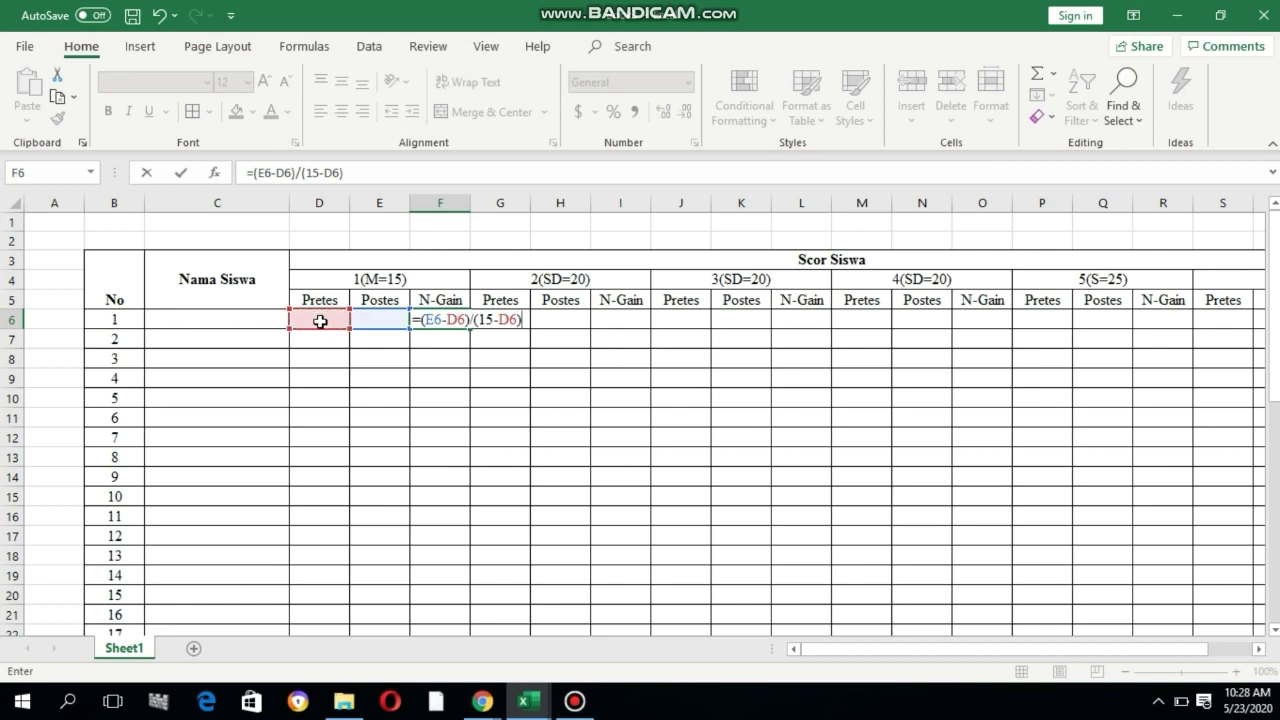
{"action": "key", "text": "Return"}
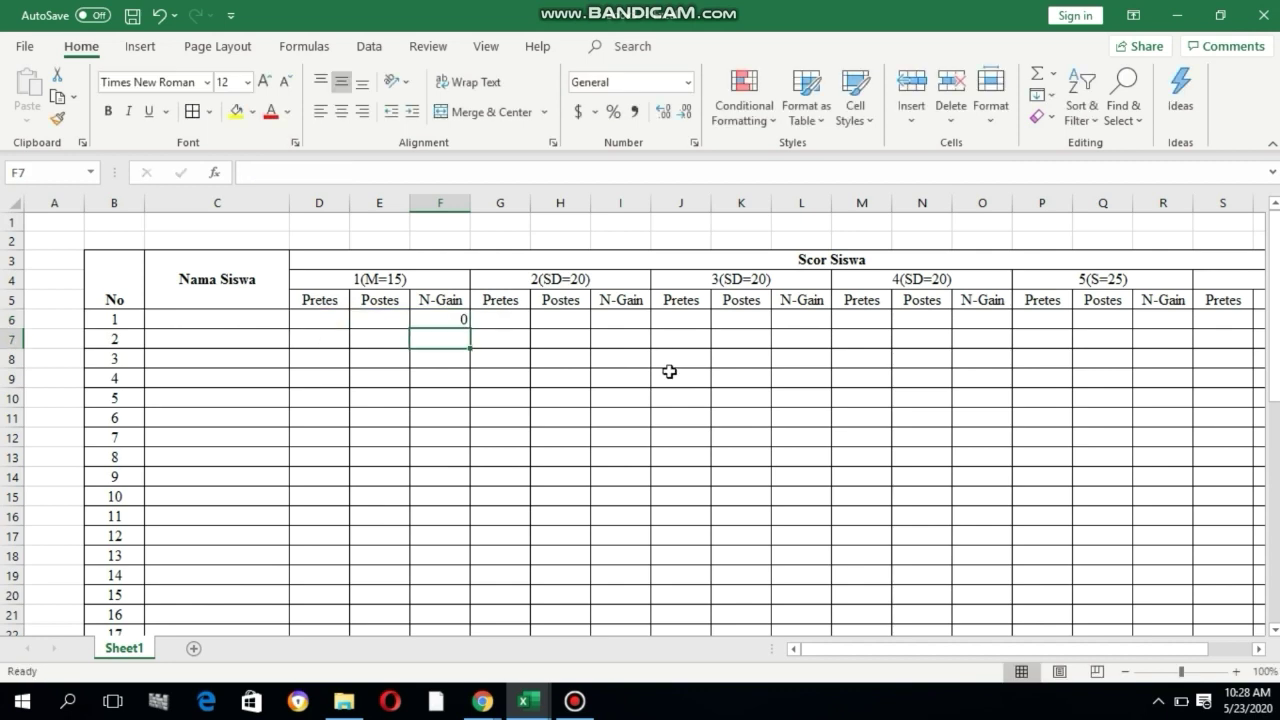
- Fill the N-Gain formula from F6 down to F45 for all 40 students
{"action": "left_click", "coordinate": [443, 318]}
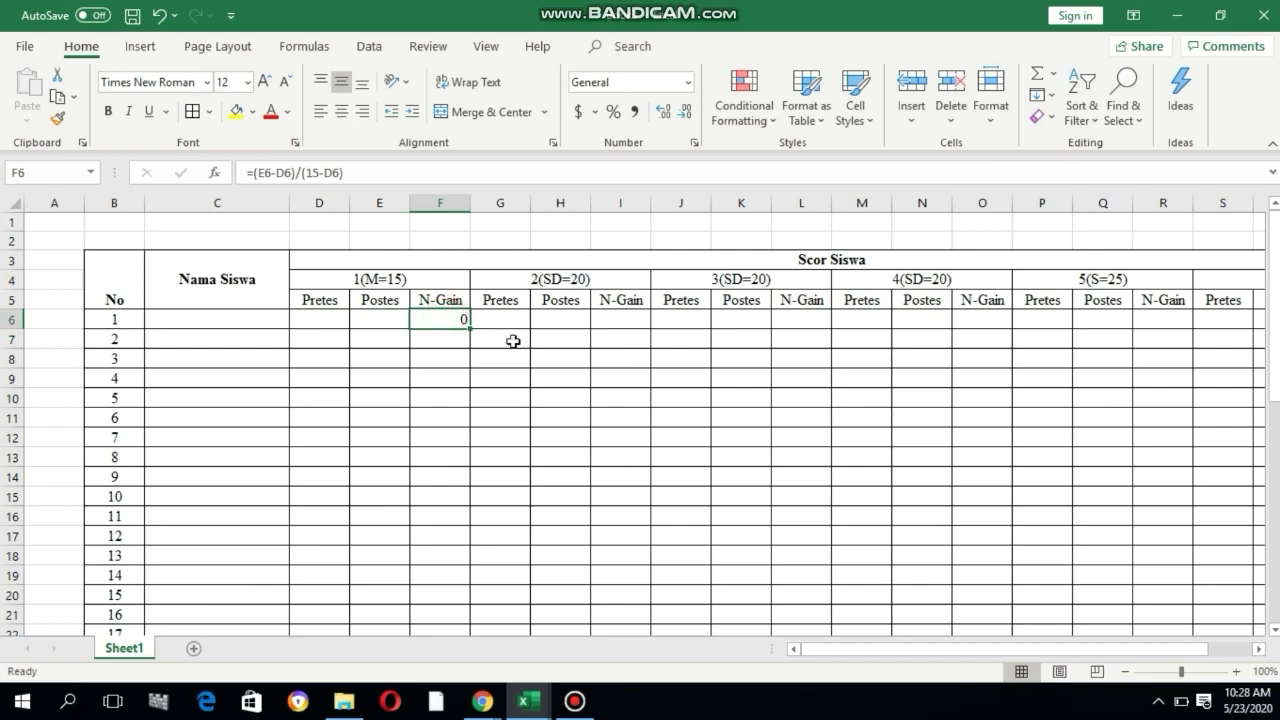
{"action": "mouse_move", "coordinate": [471, 331]}
{"action": "left_mouse_down"}
{"action": "mouse_move", "coordinate": [472, 646]}
{"action": "mouse_move", "coordinate": [467, 605]}
{"action": "left_mouse_up"}
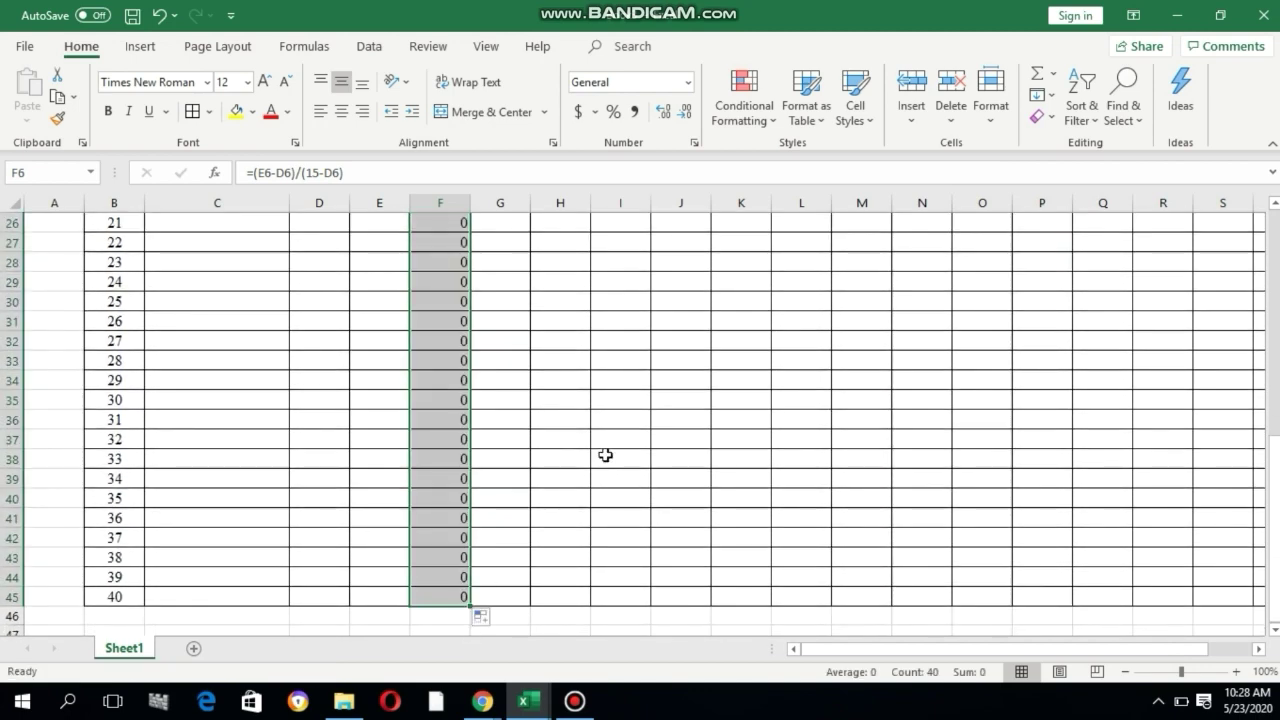
{"action": "scroll", "coordinate": [605, 455], "scroll_direction": "up", "scroll_amount": 8}
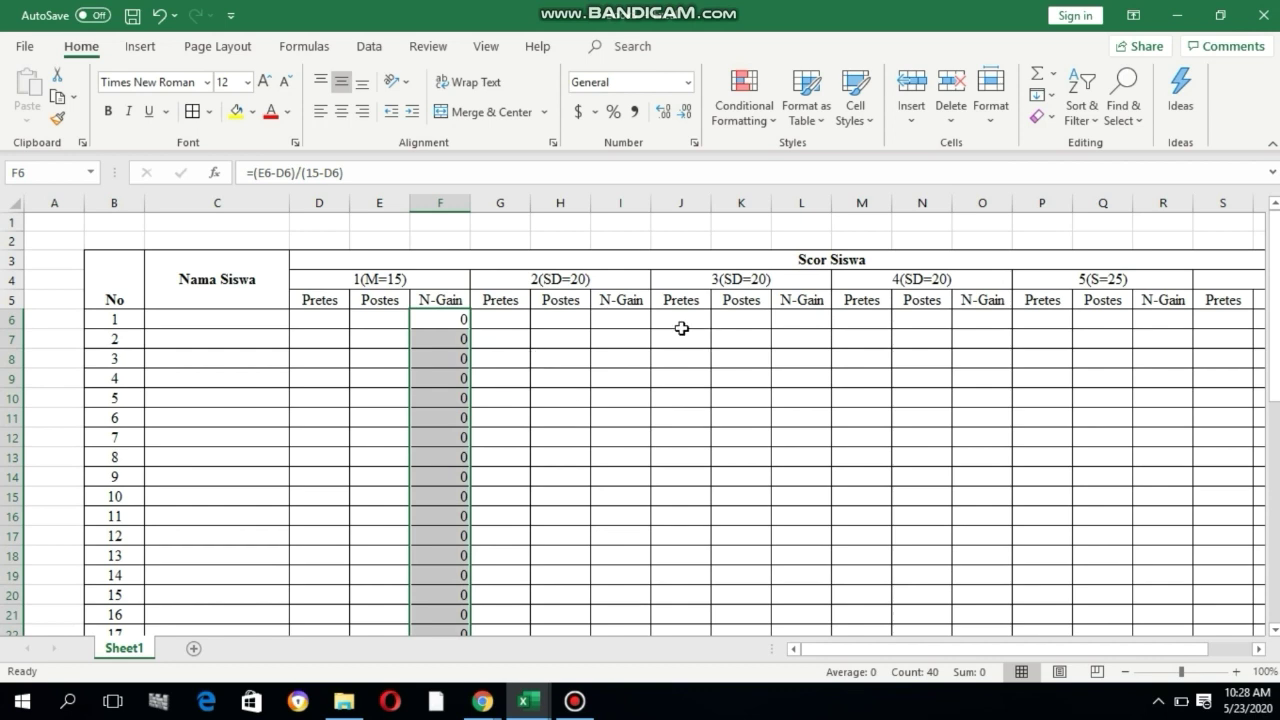
- Enter the formula =(H6-G6)/(20-G6) in cell I6 for student 1's N-Gain under 2(SD=20)
{"action": "left_click", "coordinate": [635, 326]}
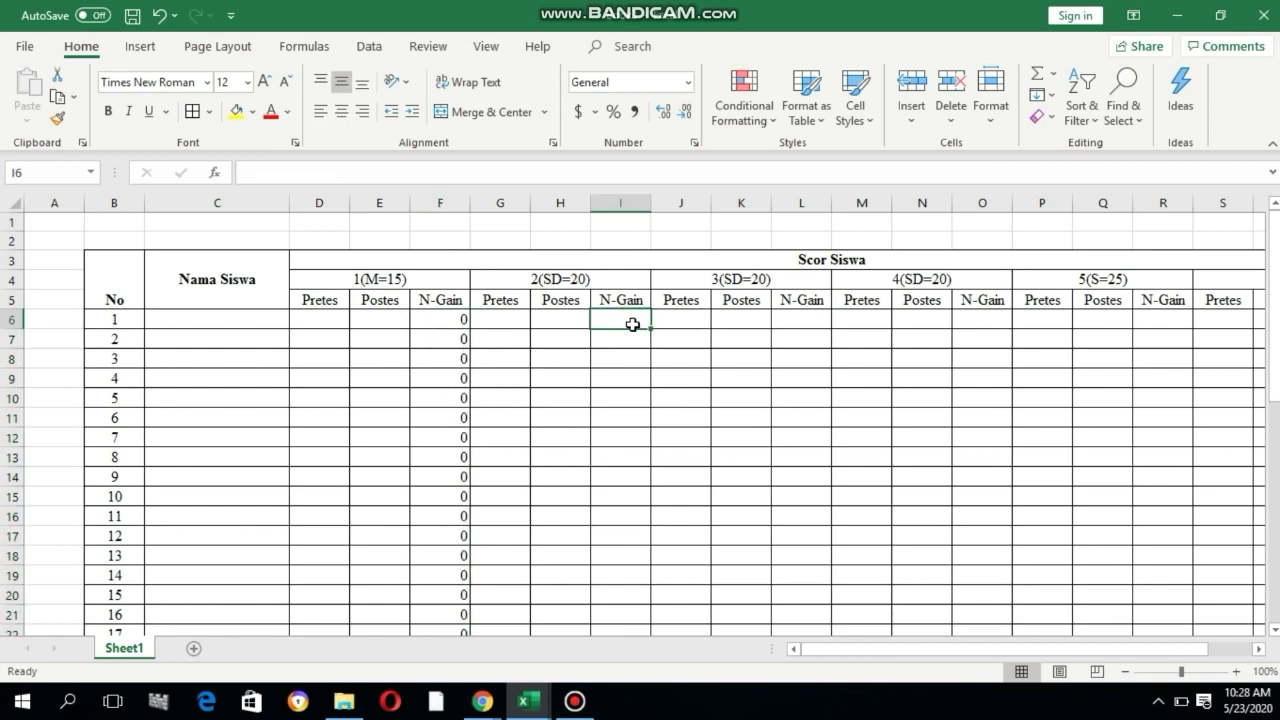
{"action": "type", "text": "="}
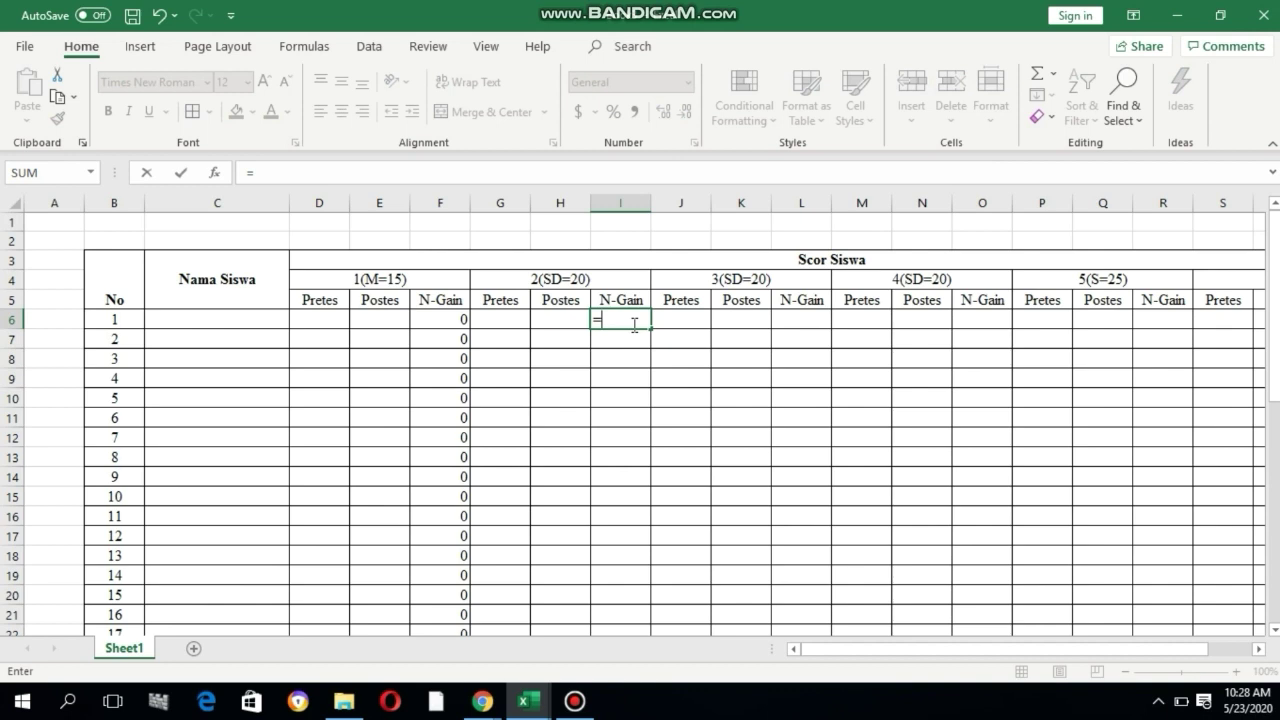
{"action": "type", "text": "9"}
{"action": "left_click", "coordinate": [568, 319]}
{"action": "type", "text": "-"}
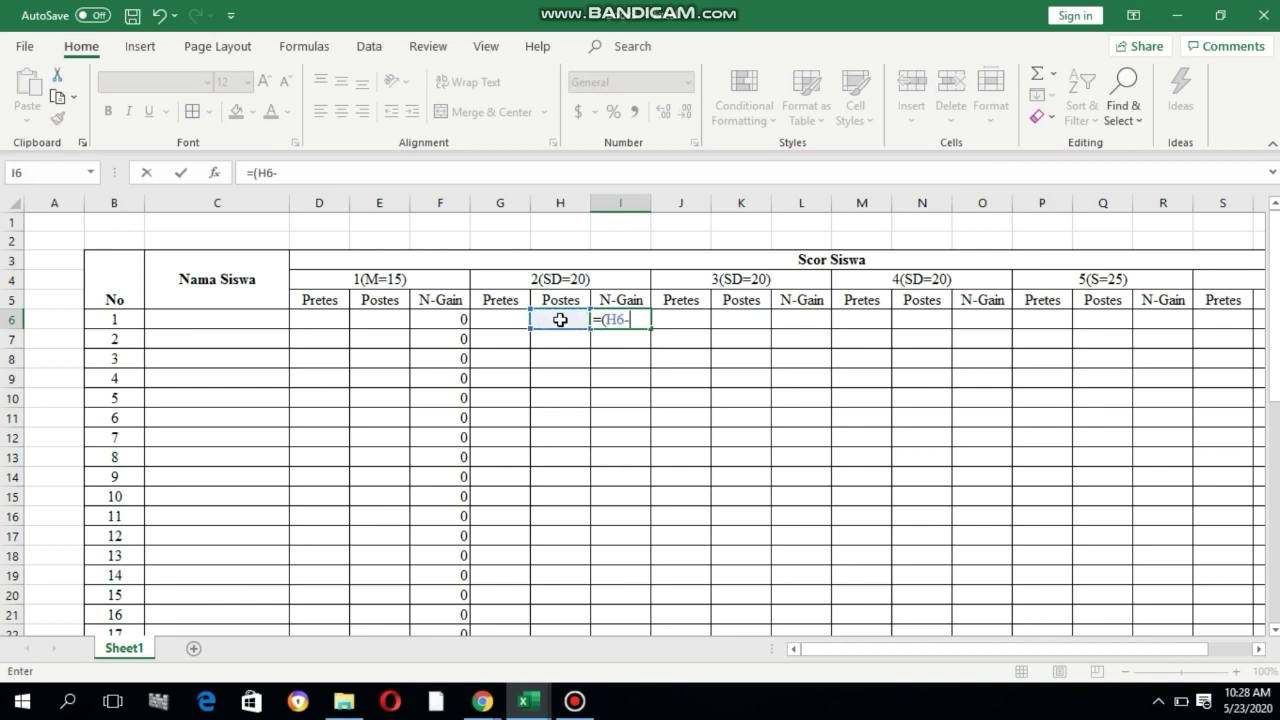
{"action": "left_click", "coordinate": [505, 322]}
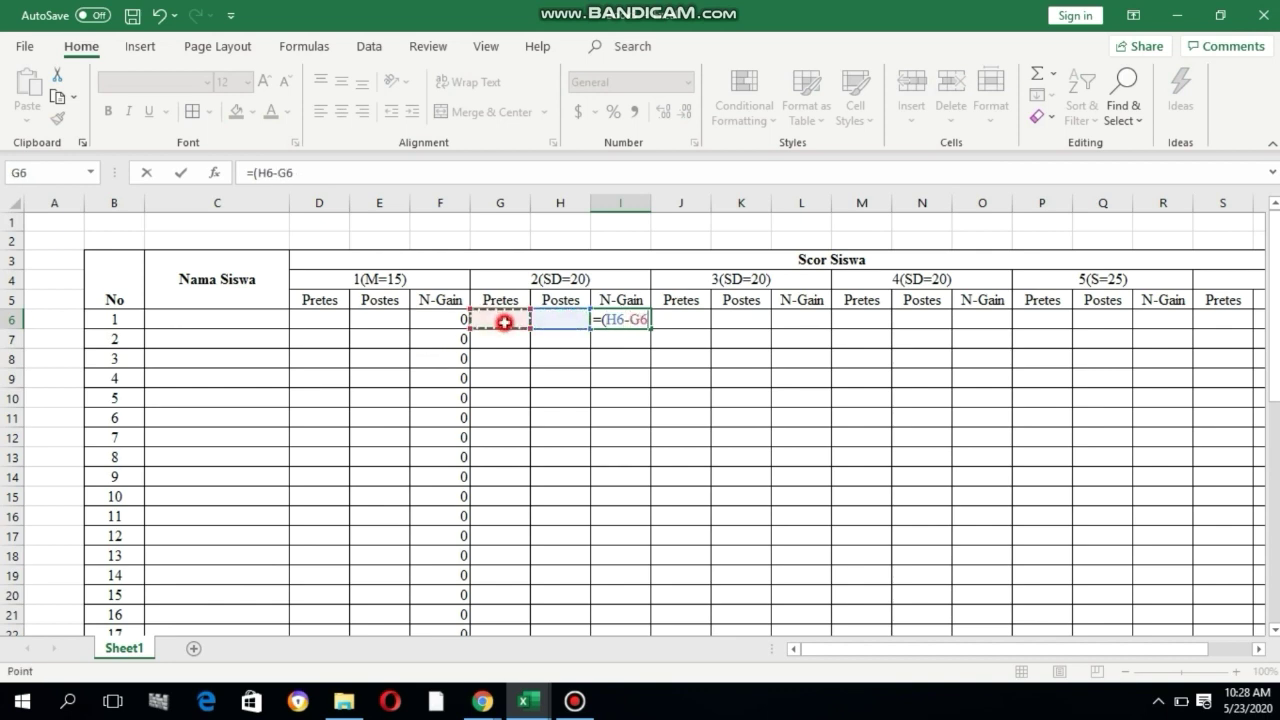
{"action": "type", "text": ")/(20-"}
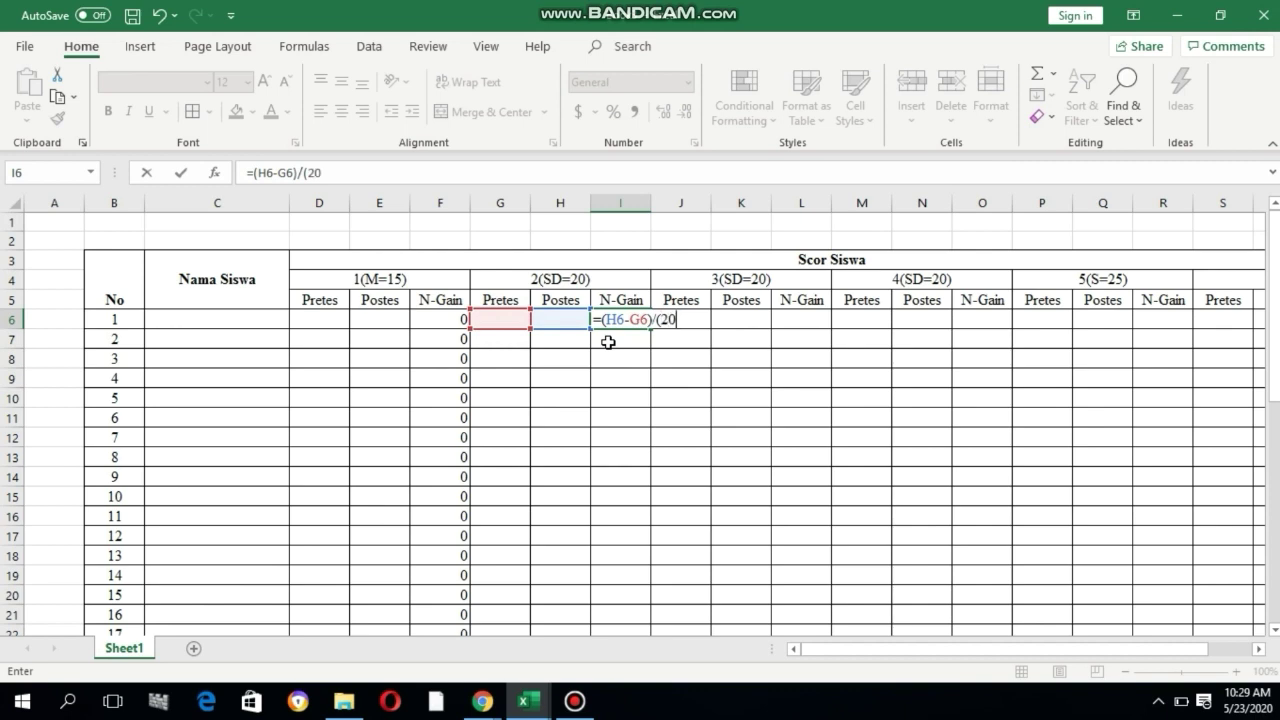
{"action": "left_click", "coordinate": [510, 318]}
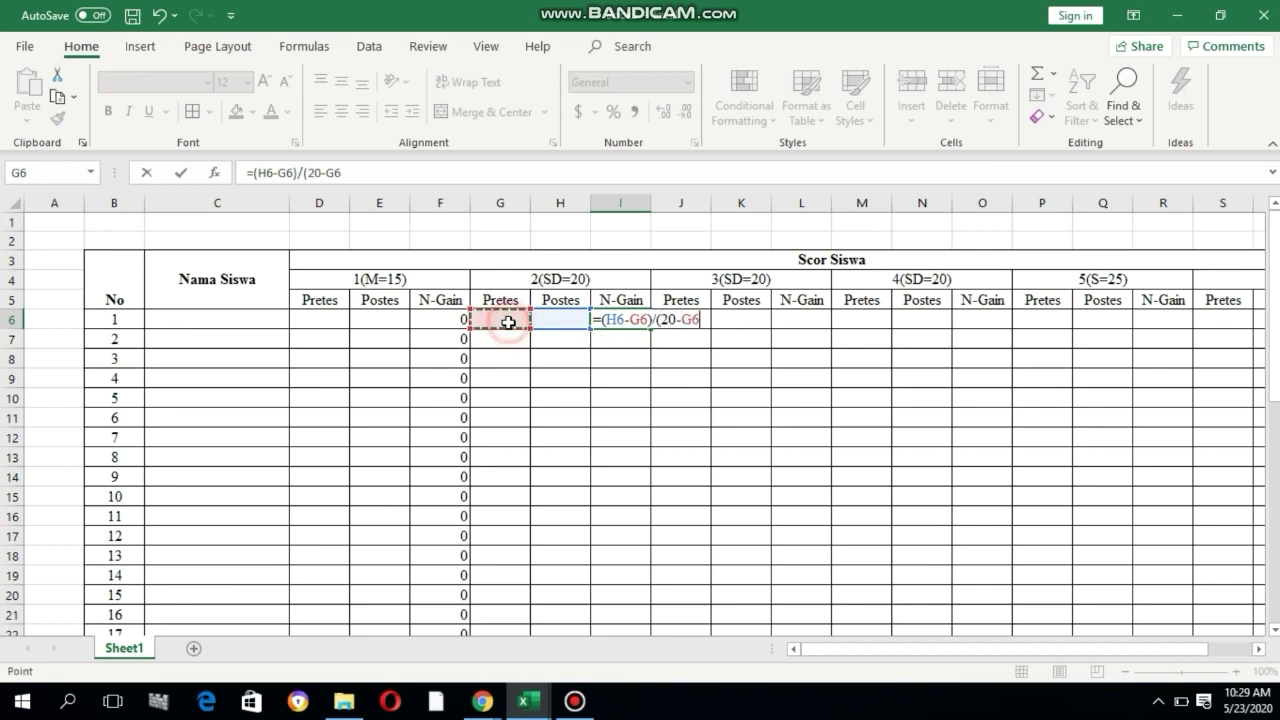
{"action": "type", "text": ")"}
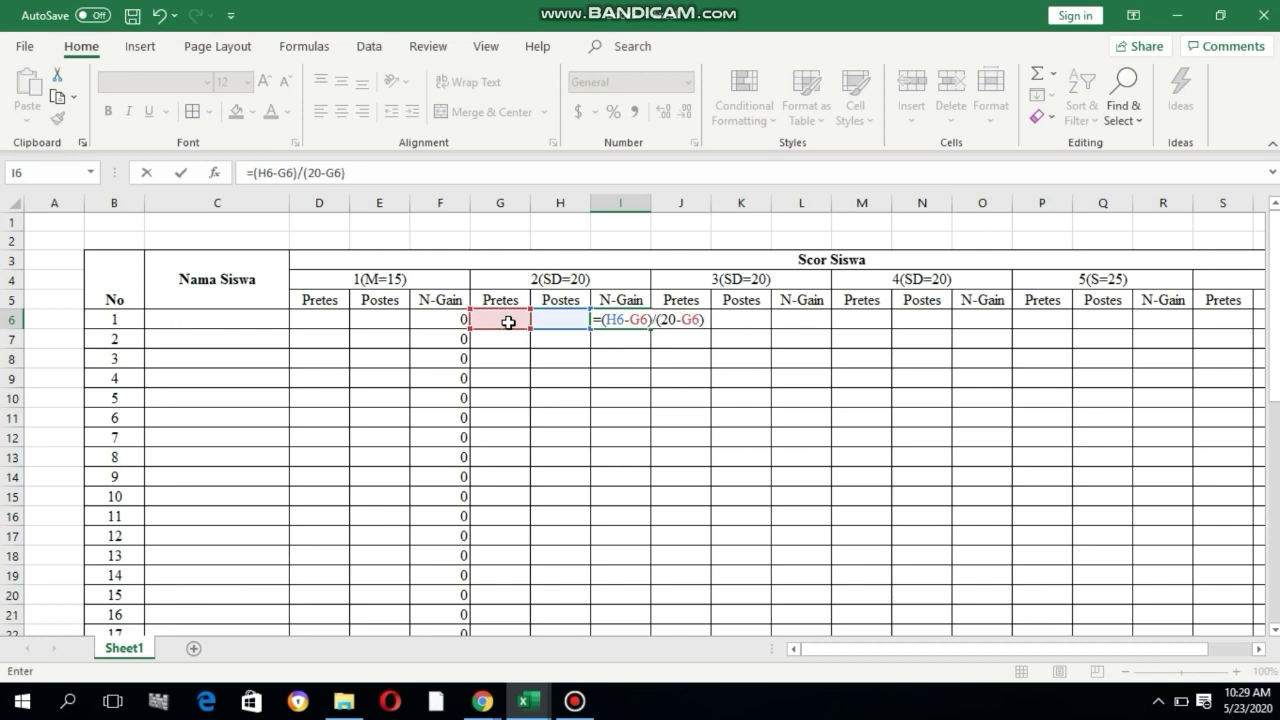
{"action": "key", "text": "Return"}
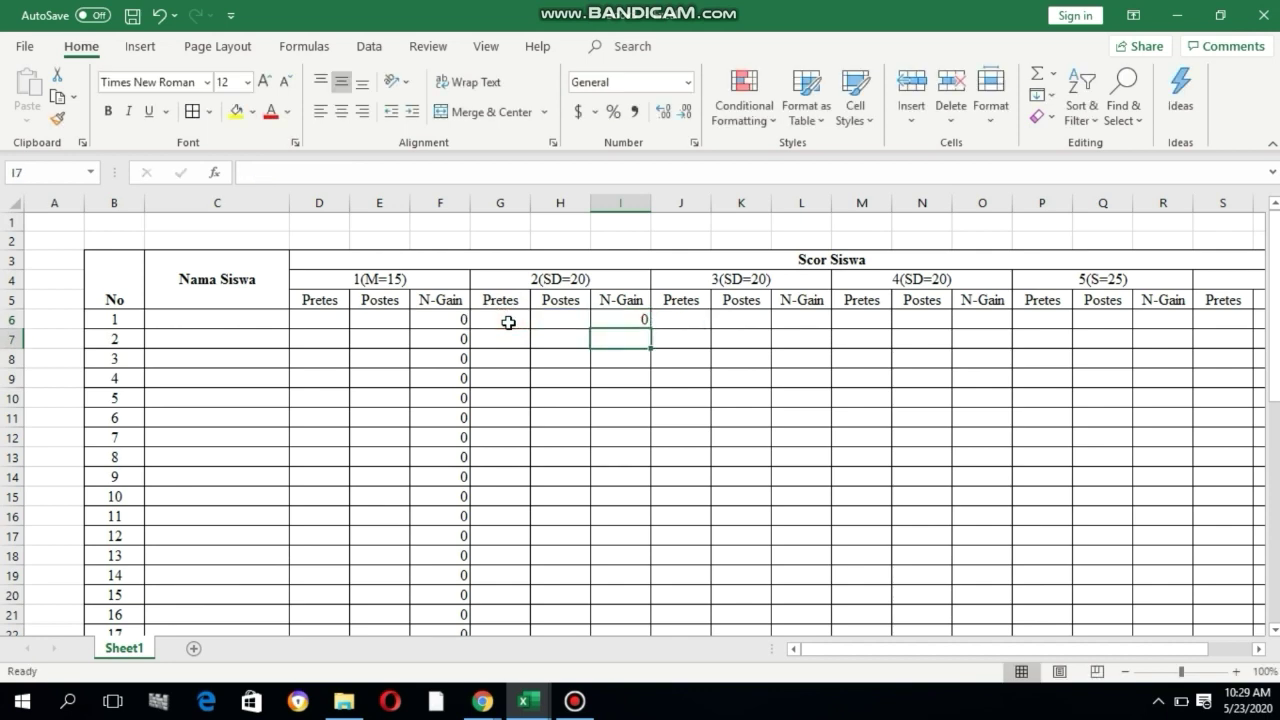
- Try the formula =(K5-J5)/(20-J5) in cell L6 for student 1's N-Gain under 3(SD=20)
{"action": "left_click", "coordinate": [805, 318]}
{"action": "type", "text": "="}
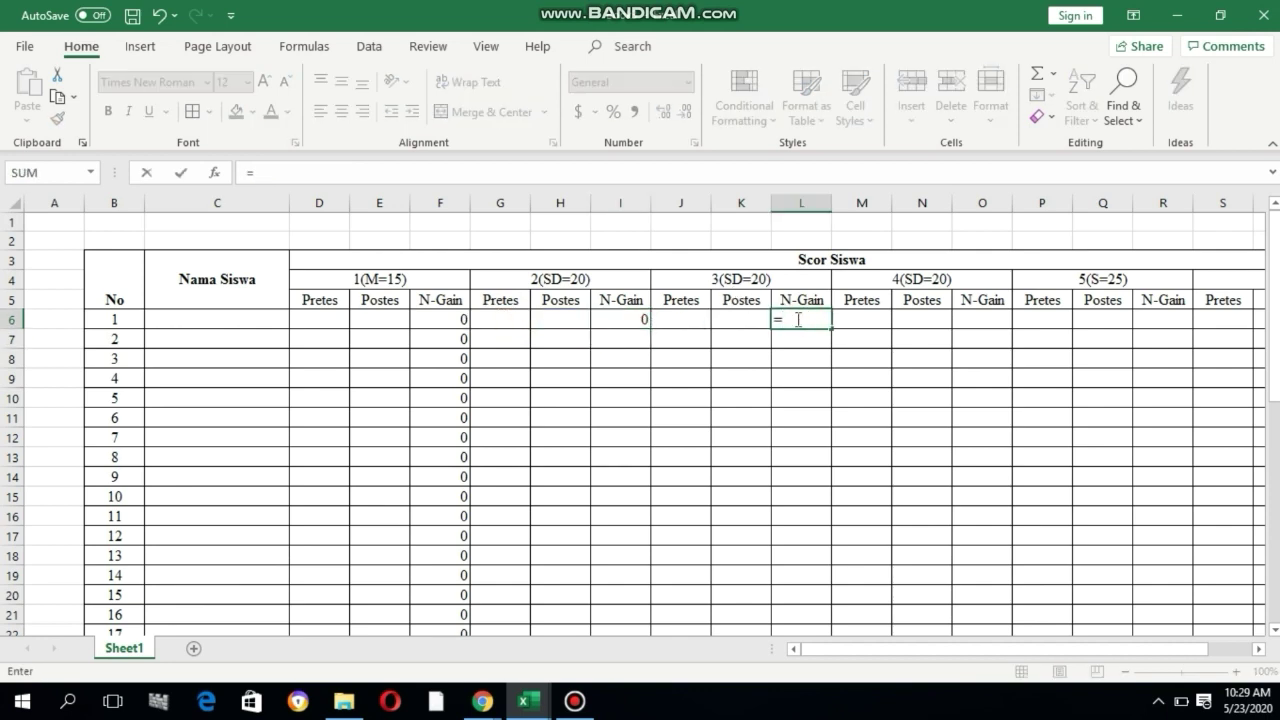
{"action": "type", "text": "("}
{"action": "left_click", "coordinate": [748, 300]}
{"action": "type", "text": "-"}
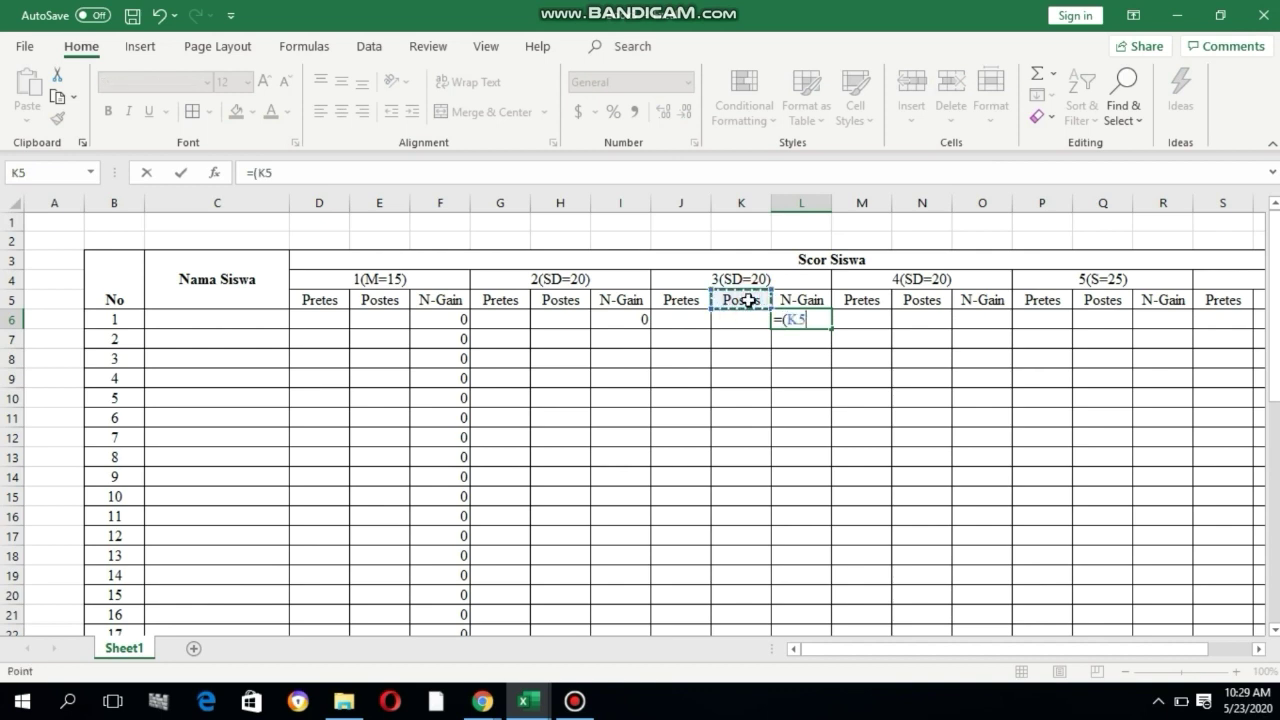
{"action": "left_click", "coordinate": [675, 303]}
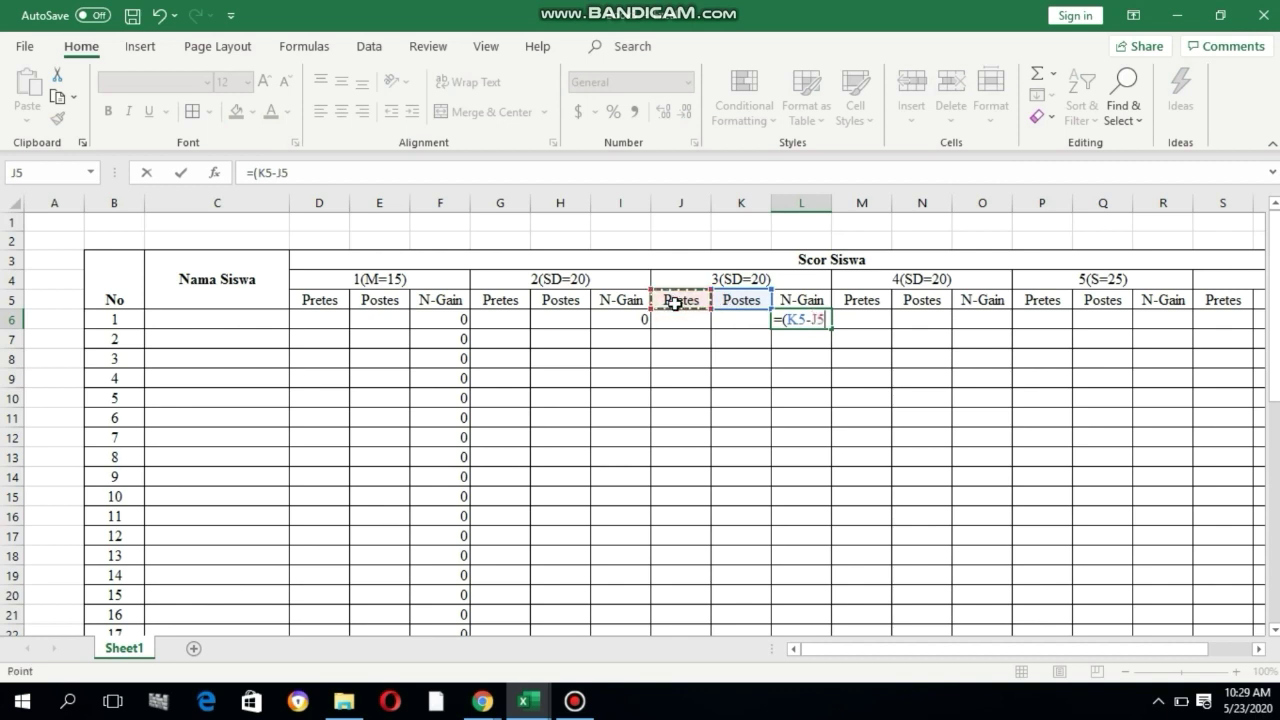
{"action": "type", "text": ")/(20-"}
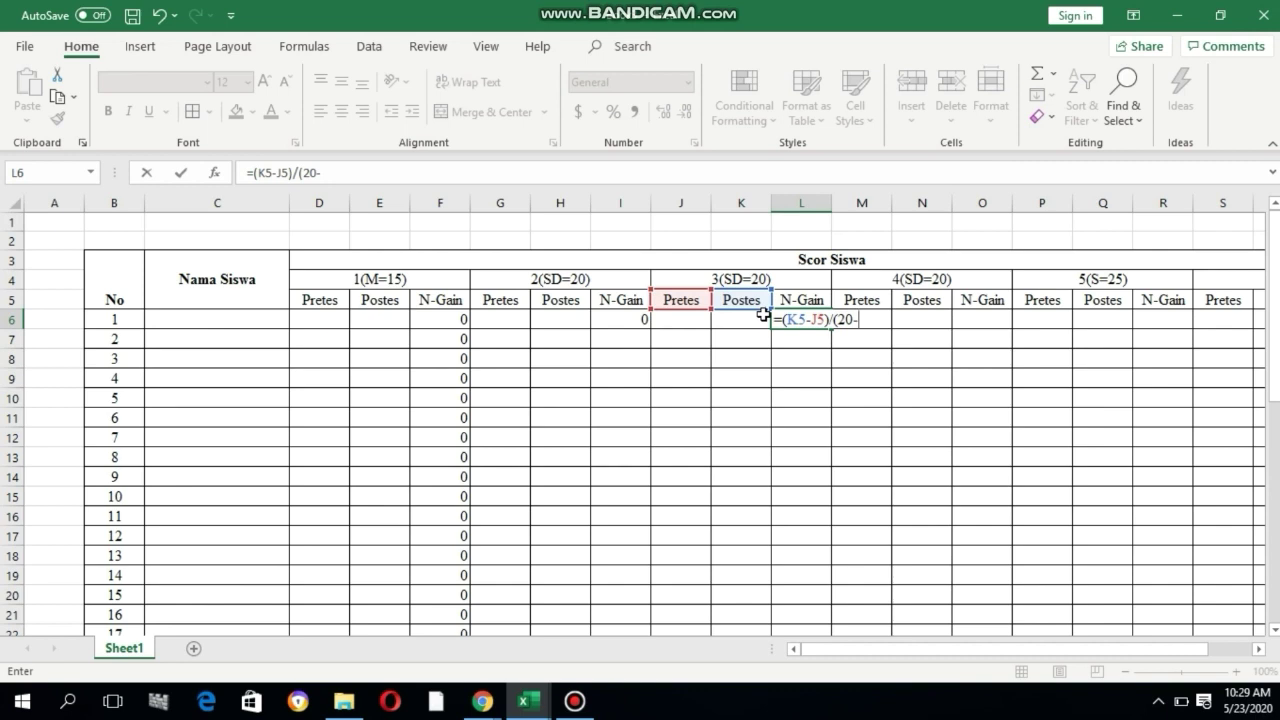
{"action": "left_click", "coordinate": [678, 310]}
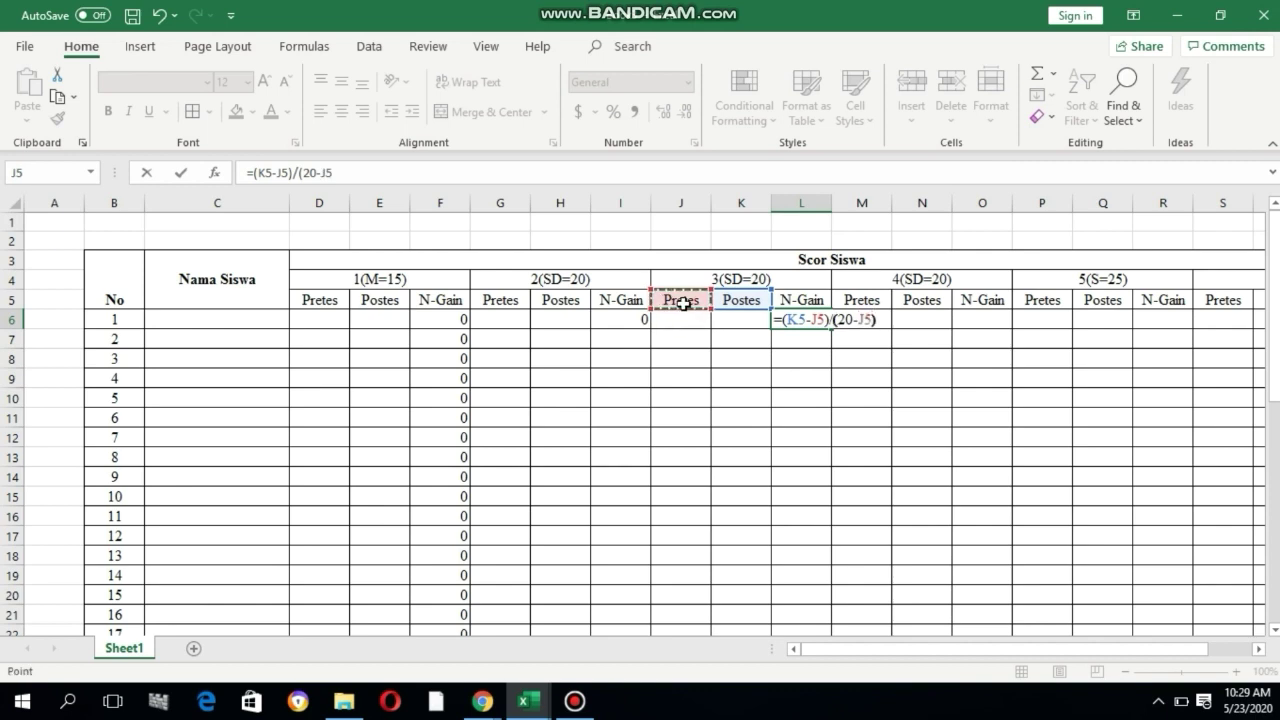
{"action": "type", "text": ")"}
{"action": "key", "text": "Return"}
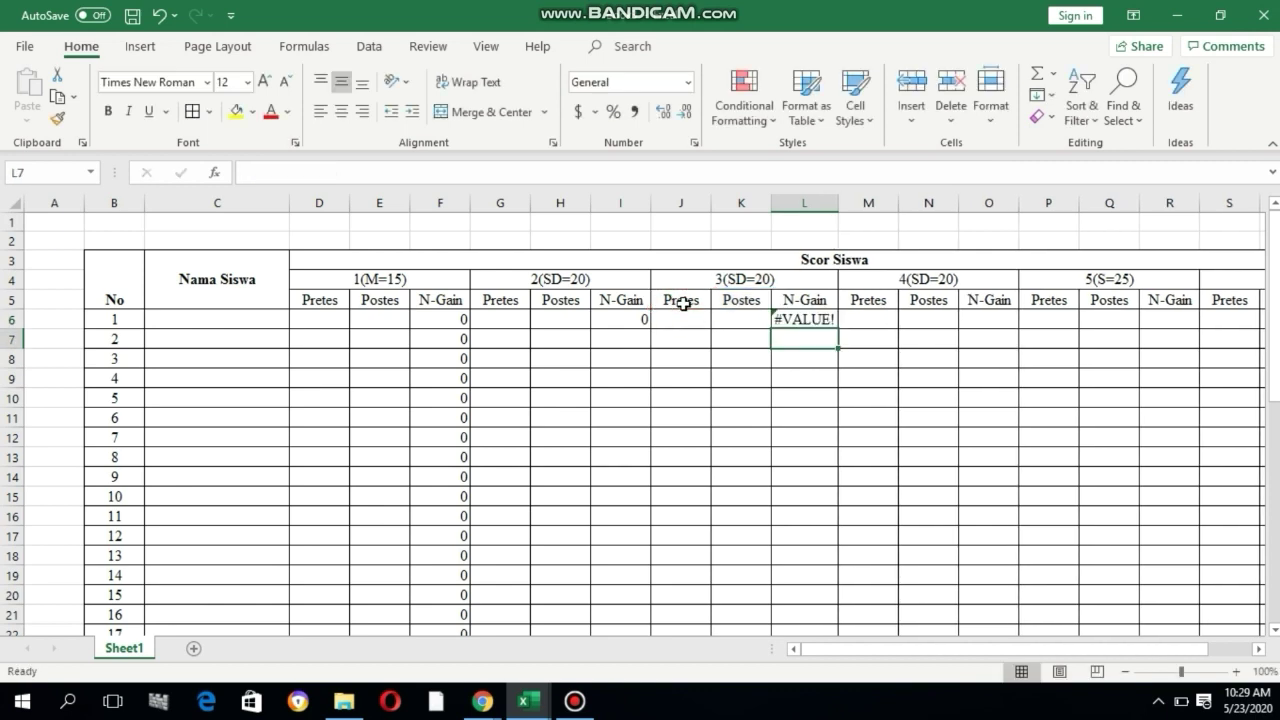
- Clear the formula that references the header cells from L6
{"action": "left_click", "coordinate": [802, 318]}
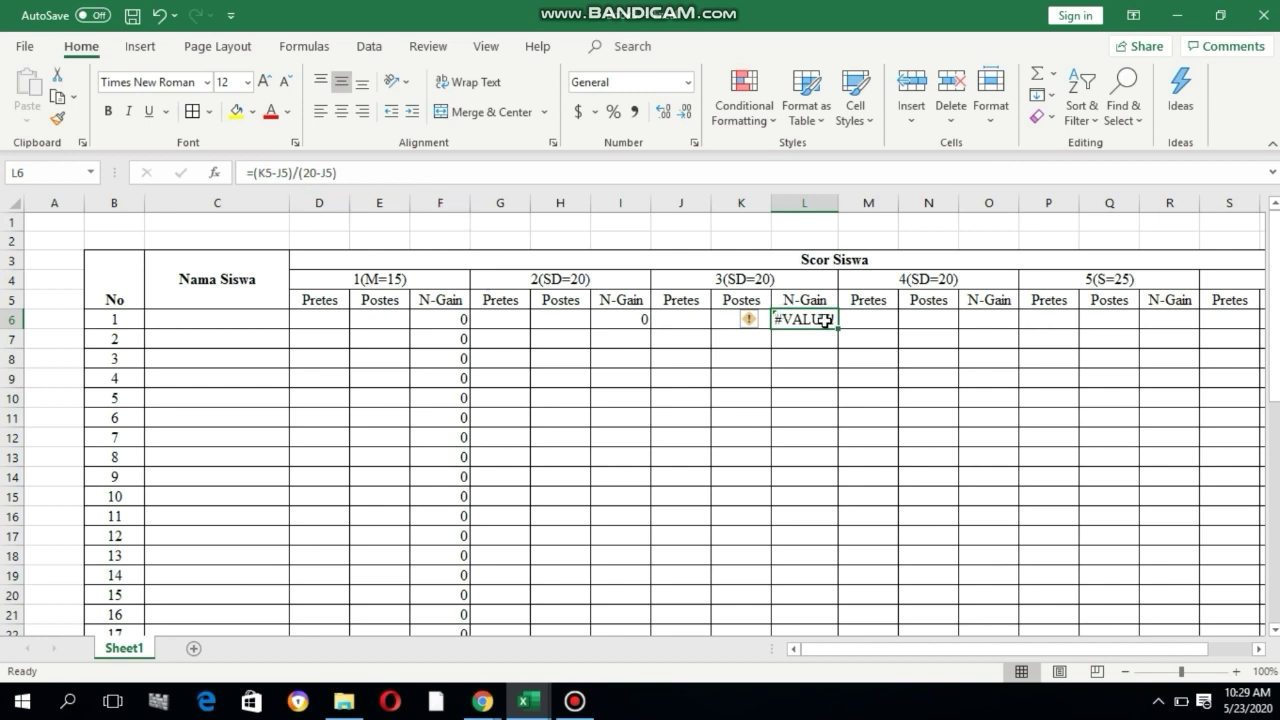
{"action": "key", "text": "BackSpace"}
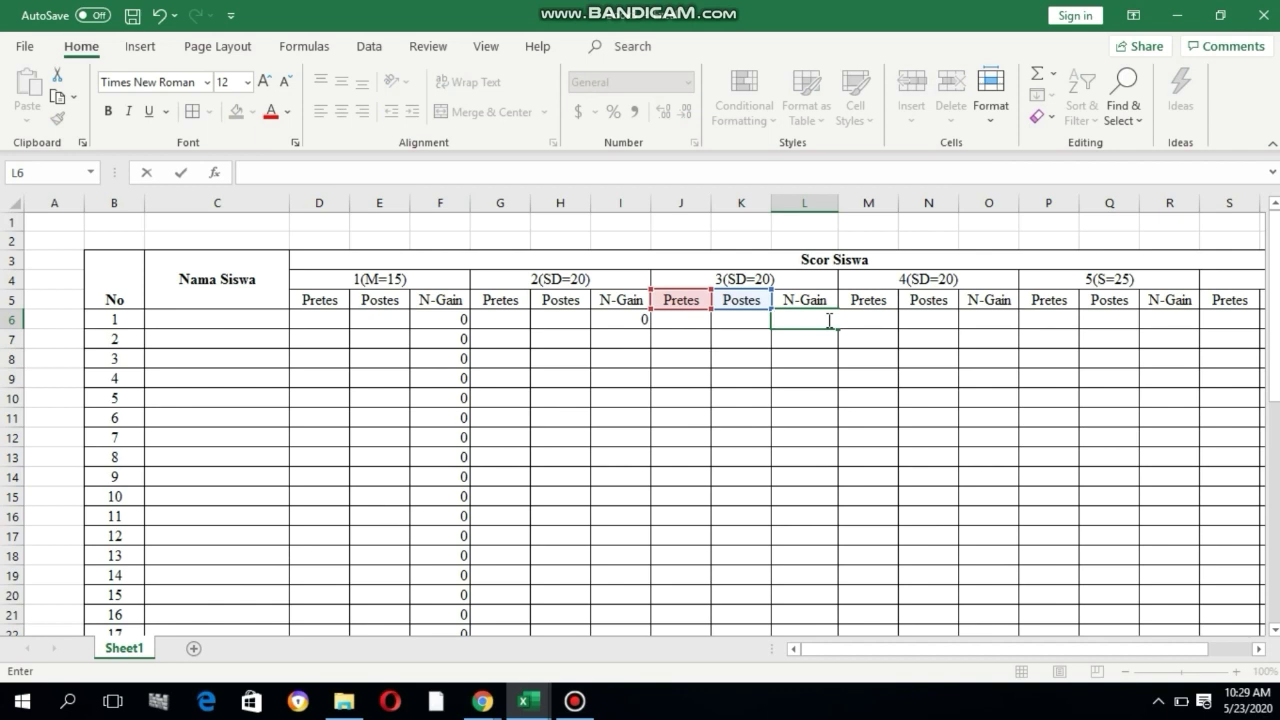
{"action": "key", "text": "Return"}
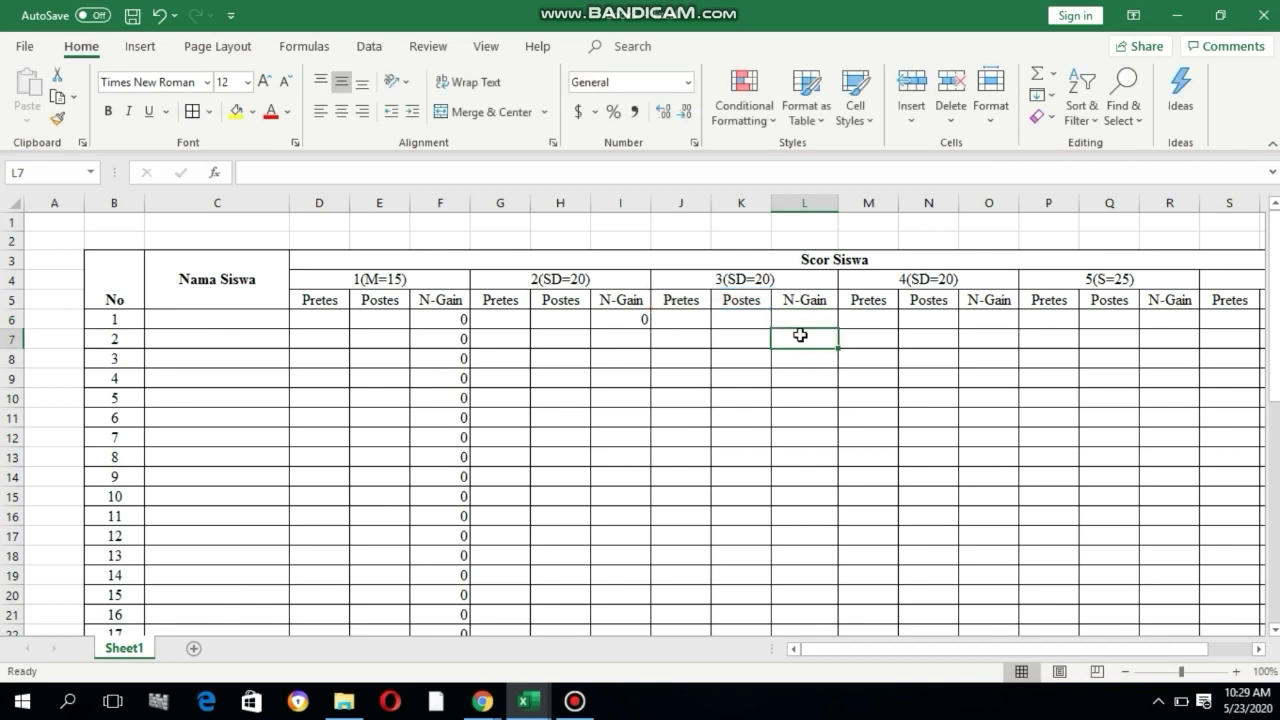
- Enter the formula =(K6-J6)/(20-J6) in cell L6 for student 1's N-Gain under 3(SD=20)
{"action": "left_click", "coordinate": [790, 322]}
{"action": "type", "text": "="}
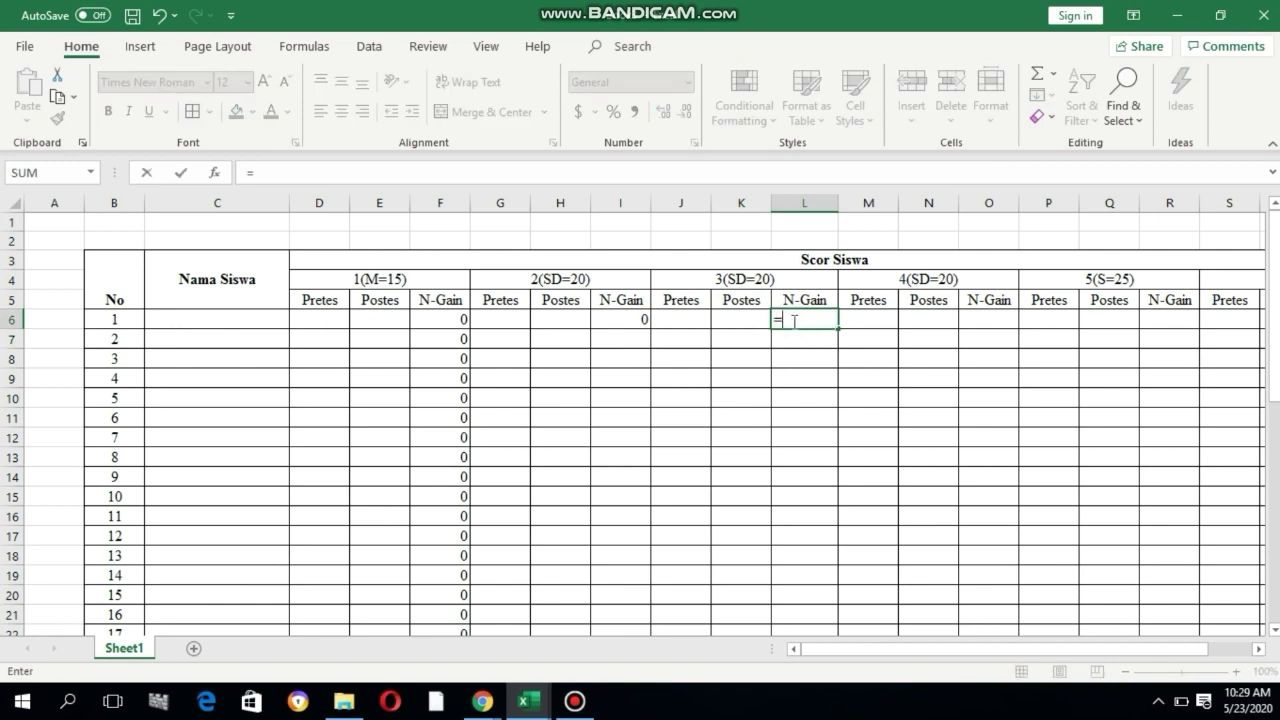
{"action": "type", "text": "("}
{"action": "left_click", "coordinate": [743, 316]}
{"action": "type", "text": "-"}
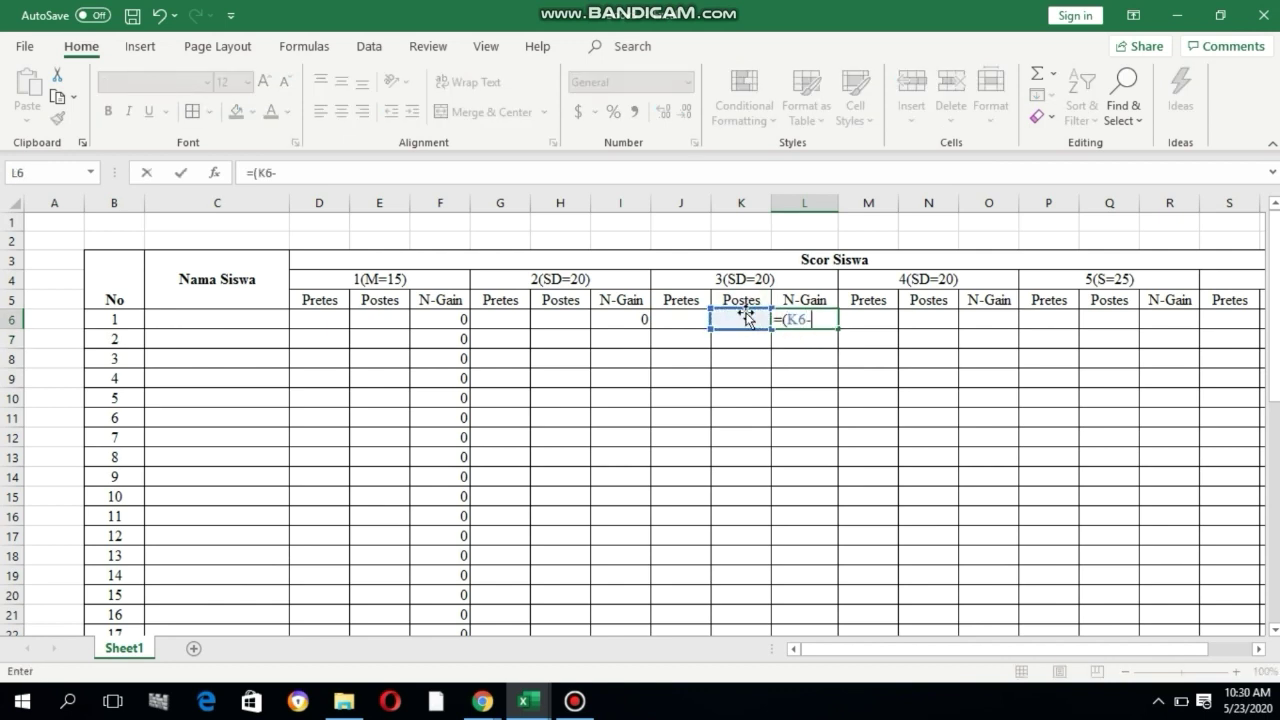
{"action": "left_click", "coordinate": [677, 318]}
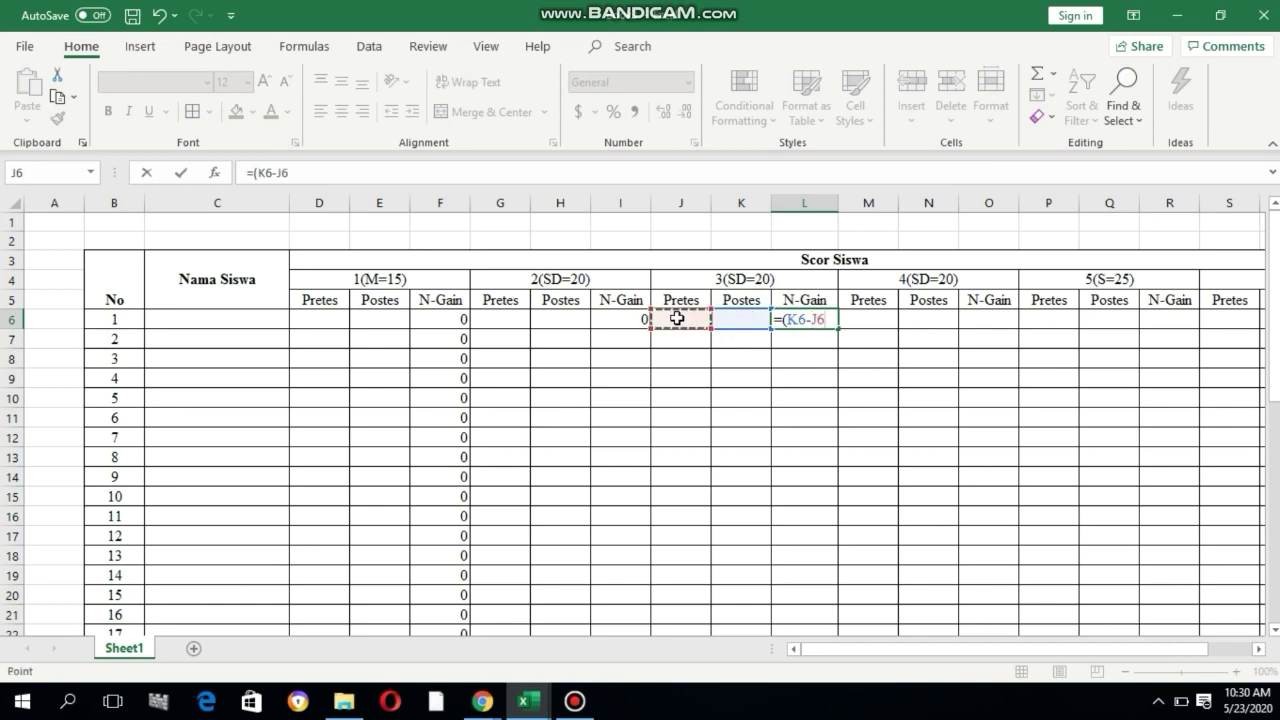
{"action": "type", "text": ")/(20"}
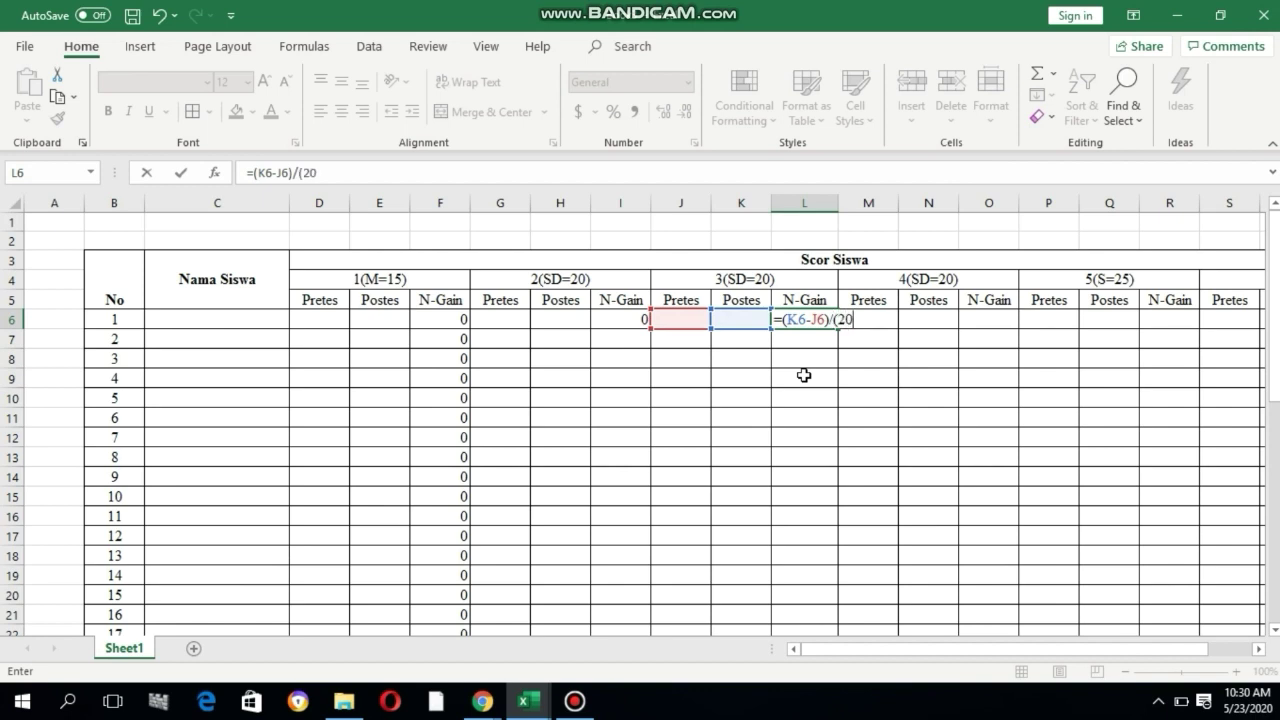
{"action": "type", "text": "-"}
{"action": "left_click", "coordinate": [690, 321]}
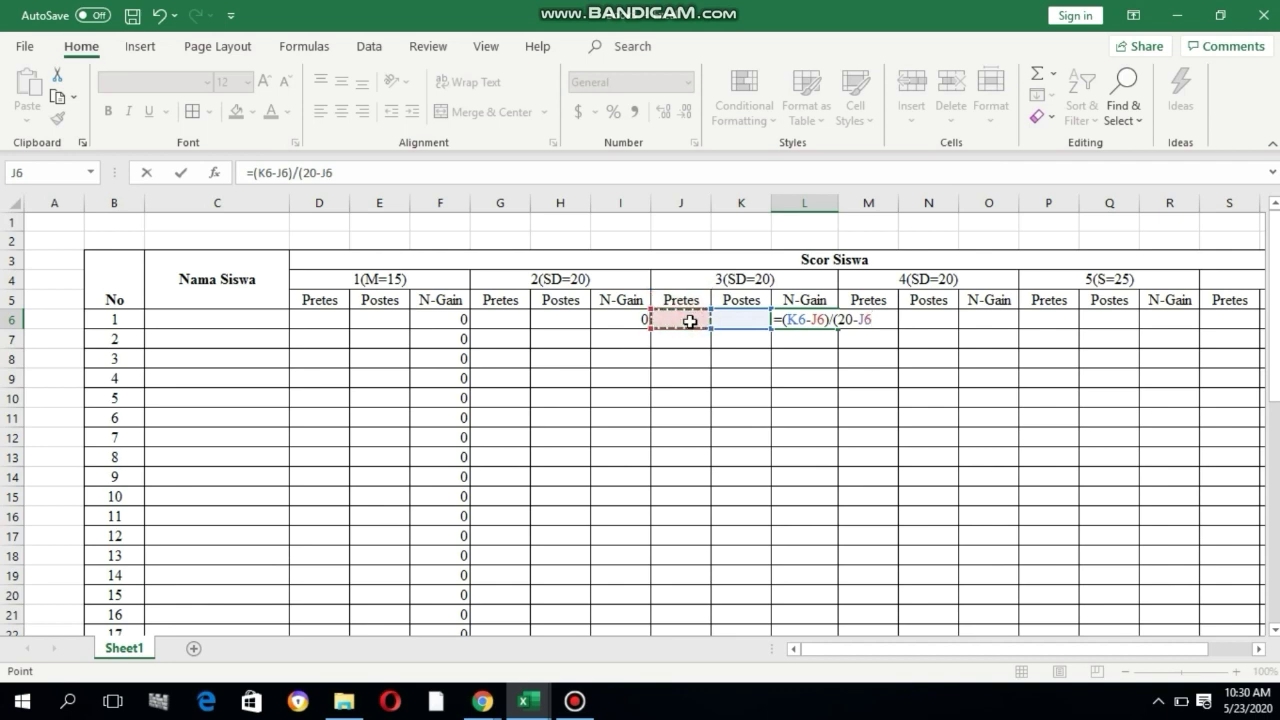
{"action": "type", "text": ")"}
{"action": "key", "text": "Return"}
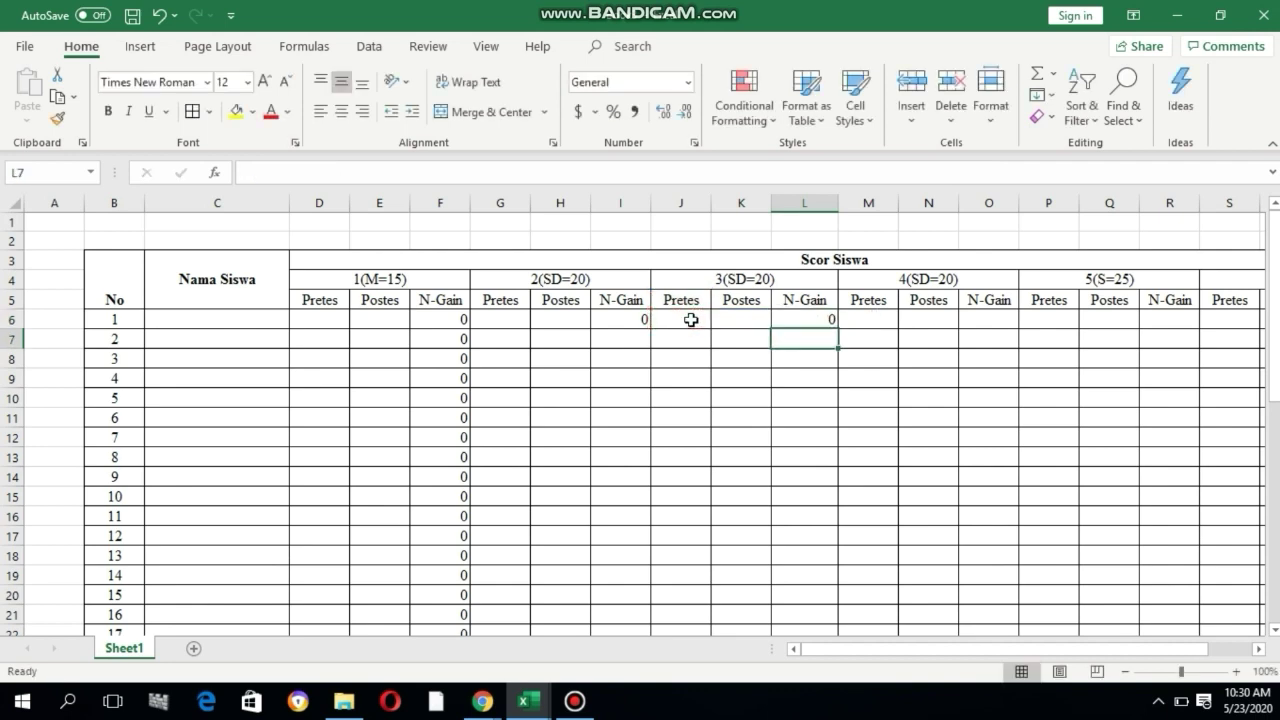
- Enter the formula =(N6-M6)/(20-M6) in cell O6 for student 1's N-Gain under 4(SD=20)
{"action": "left_click", "coordinate": [990, 317]}
{"action": "type", "text": "="}
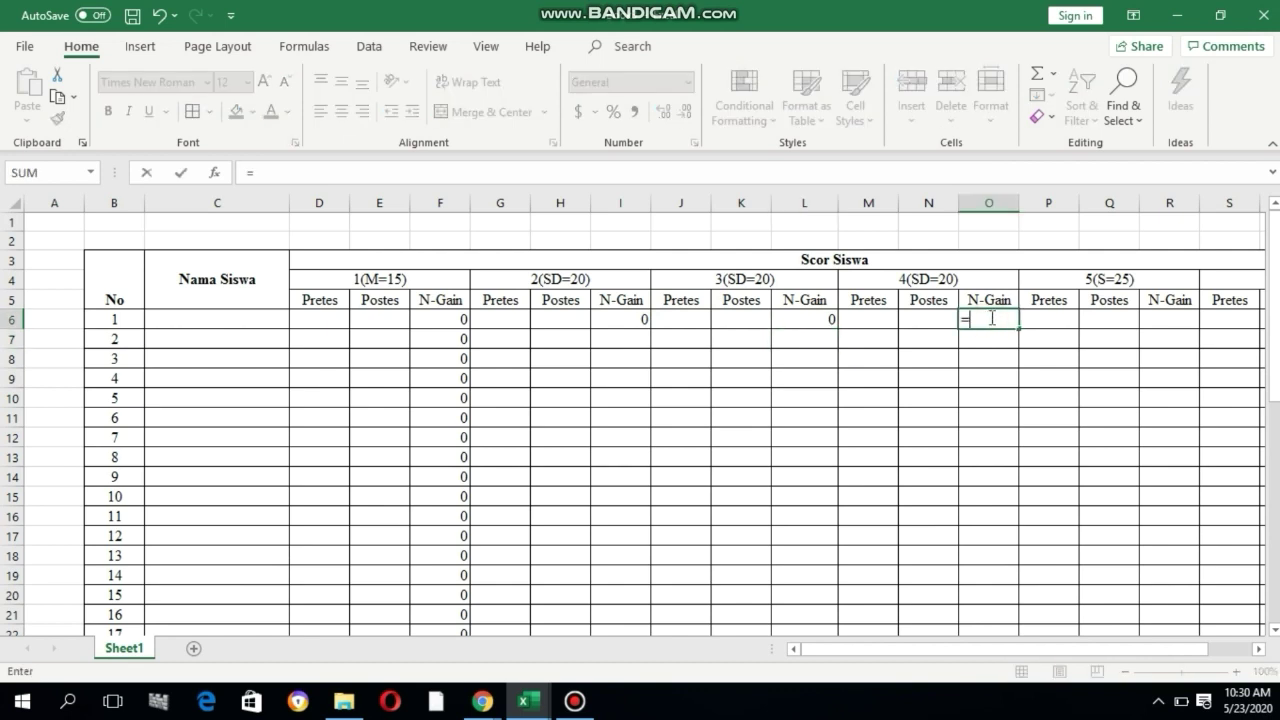
{"action": "type", "text": "("}
{"action": "left_click", "coordinate": [921, 322]}
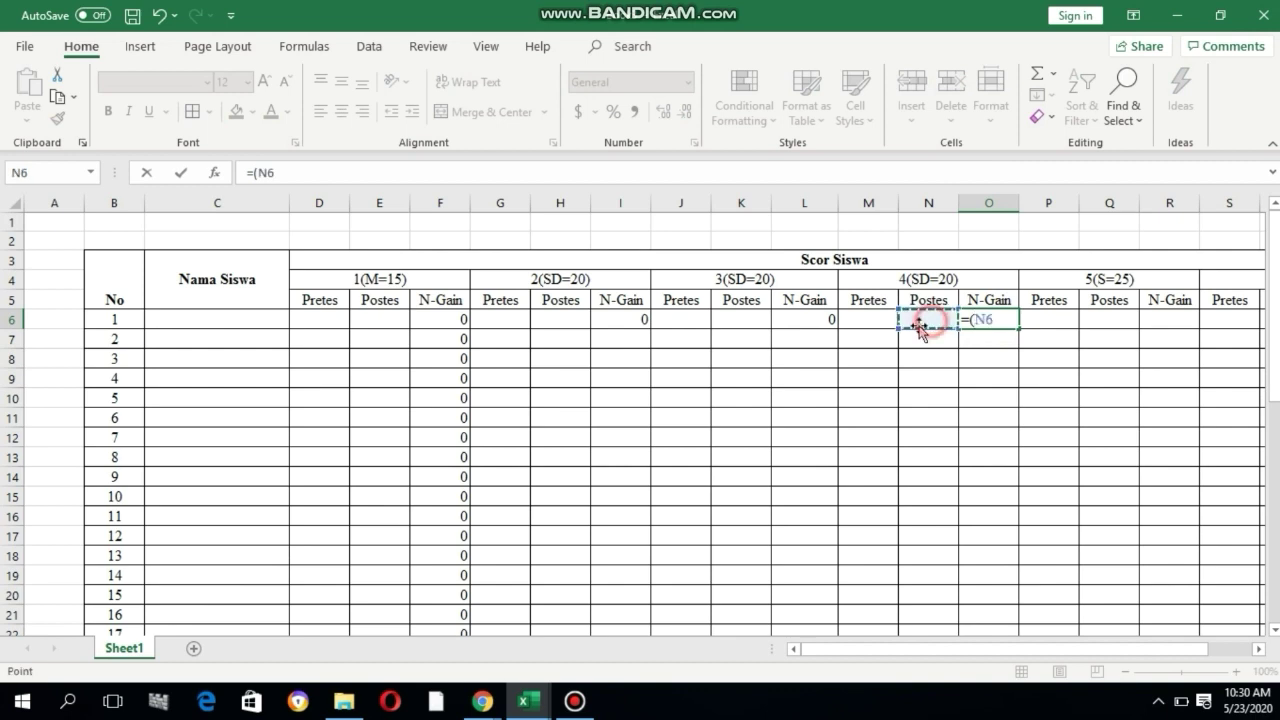
{"action": "type", "text": "-"}
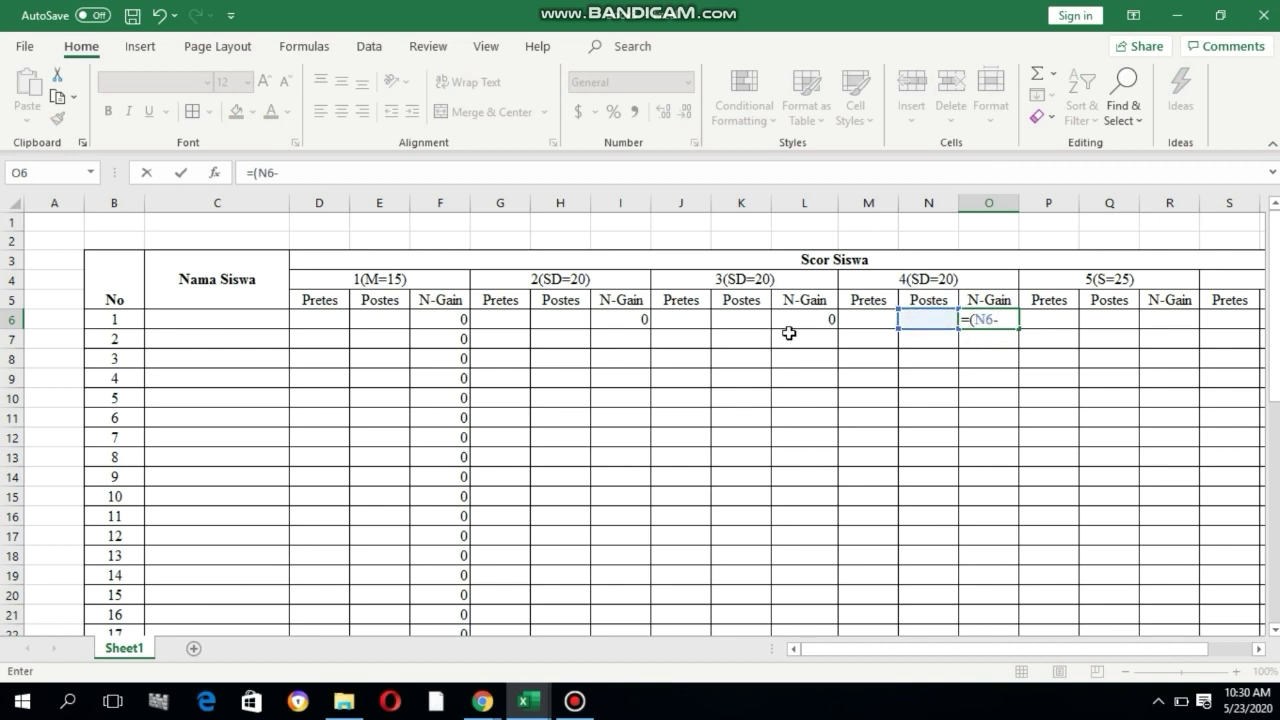
{"action": "left_click", "coordinate": [875, 315]}
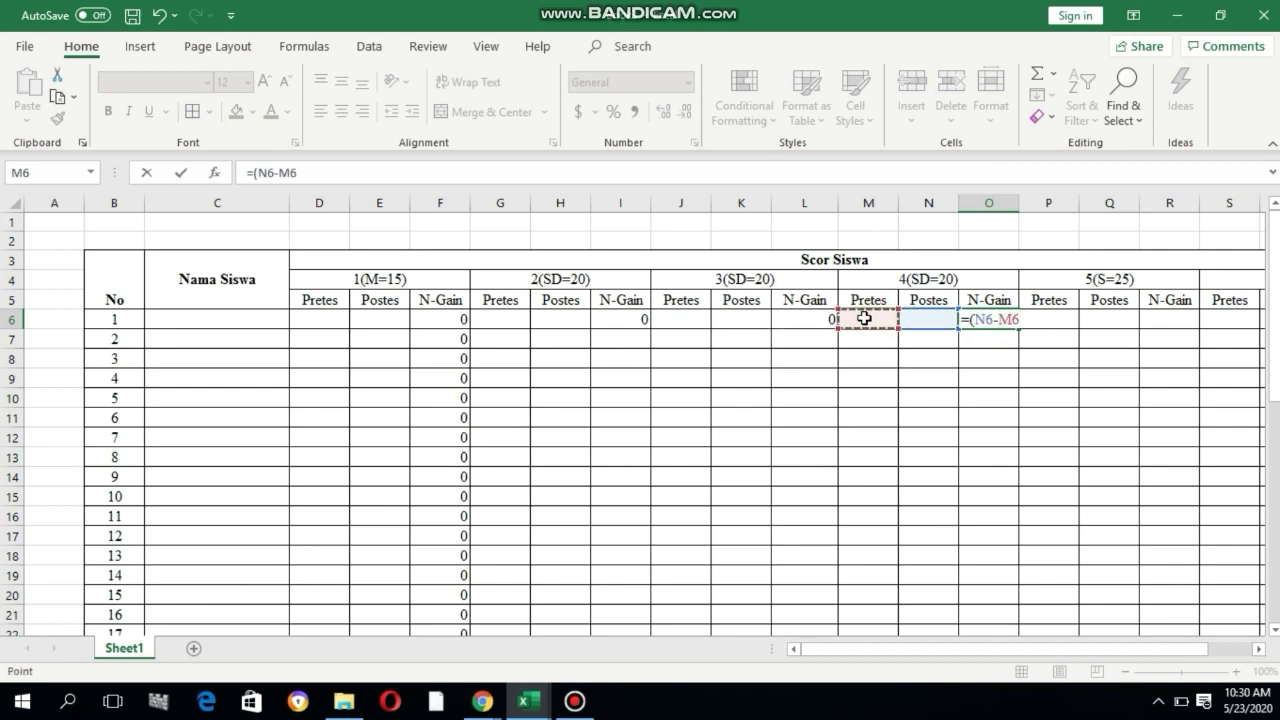
{"action": "type", "text": ")/(20-"}
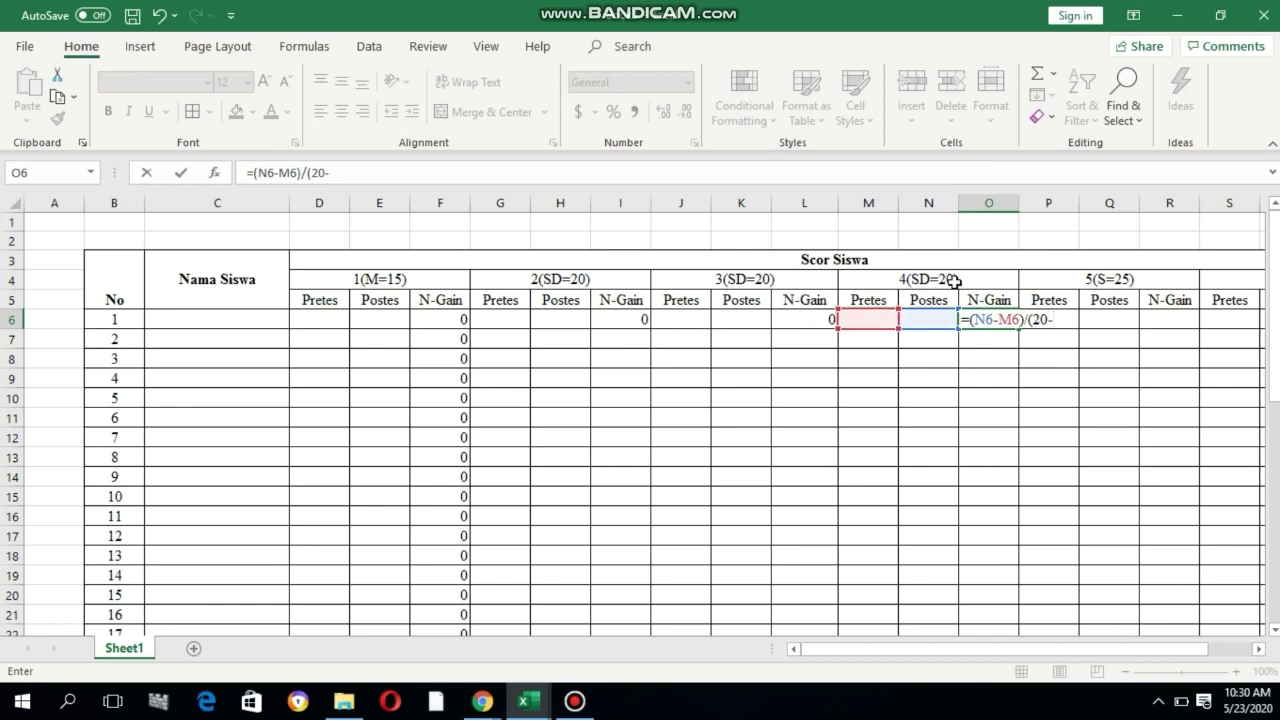
{"action": "left_click", "coordinate": [866, 318]}
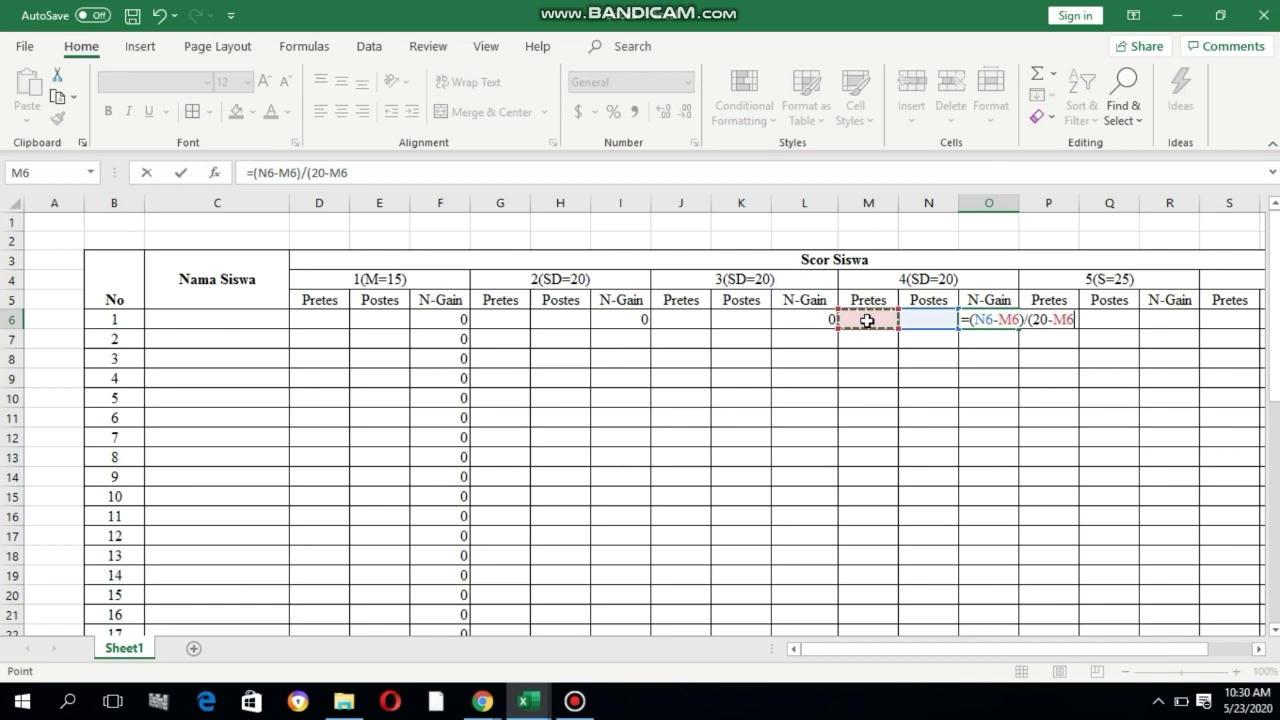
{"action": "type", "text": ")"}
{"action": "key", "text": "Return"}
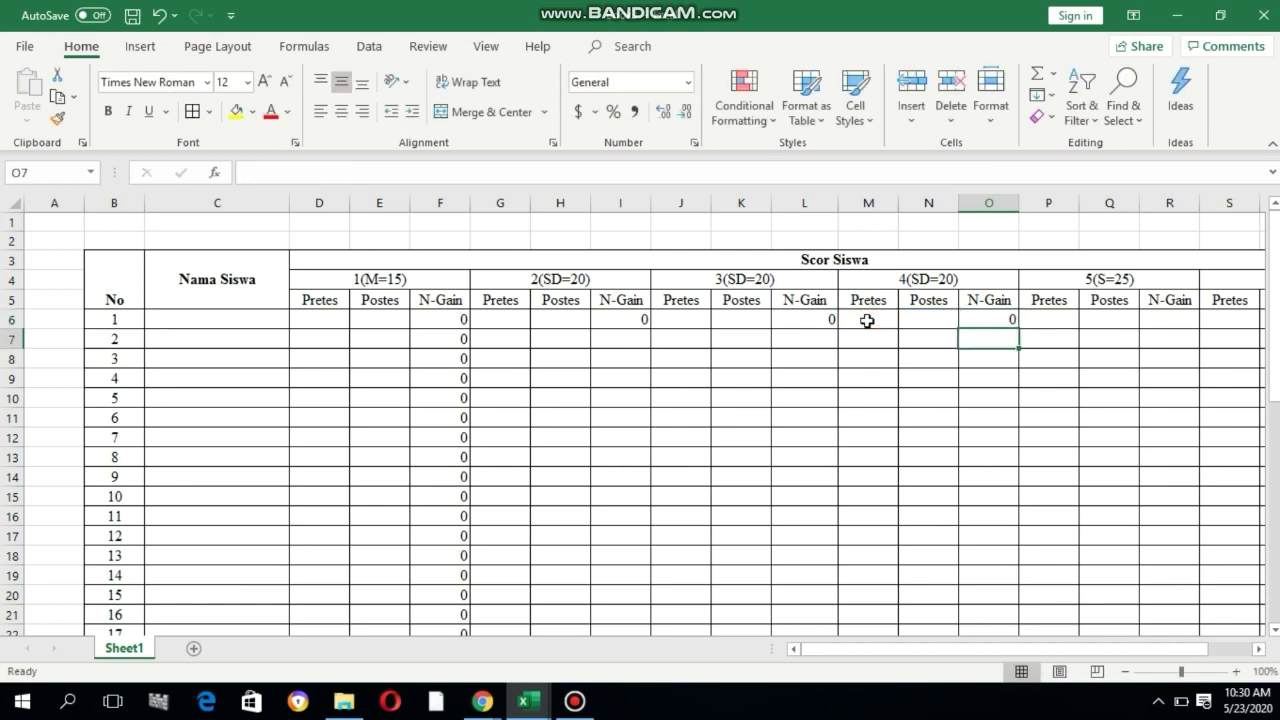
- Enter the formula =(Q6-P6)/(25) in cell R6 for student 1's N-Gain under 5(S=25)
{"action": "left_click", "coordinate": [1170, 318]}
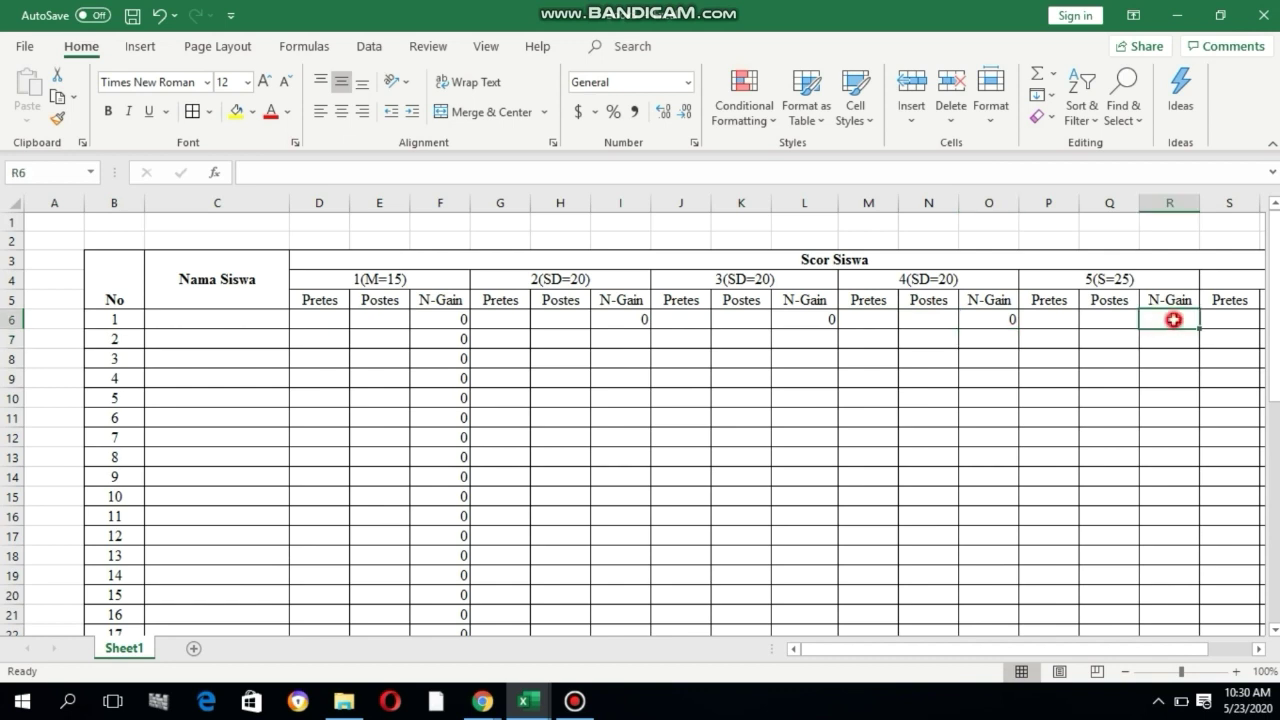
{"action": "type", "text": "="}
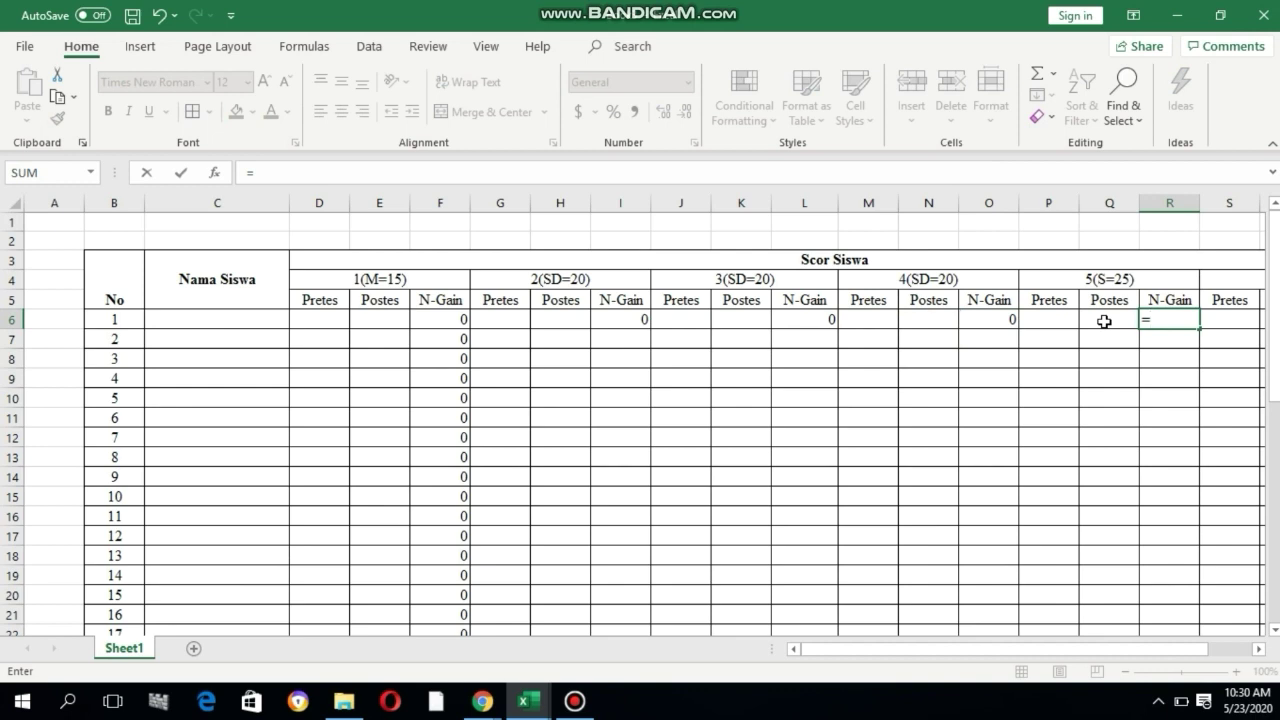
{"action": "type", "text": "("}
{"action": "left_click", "coordinate": [1106, 317]}
{"action": "type", "text": "-"}
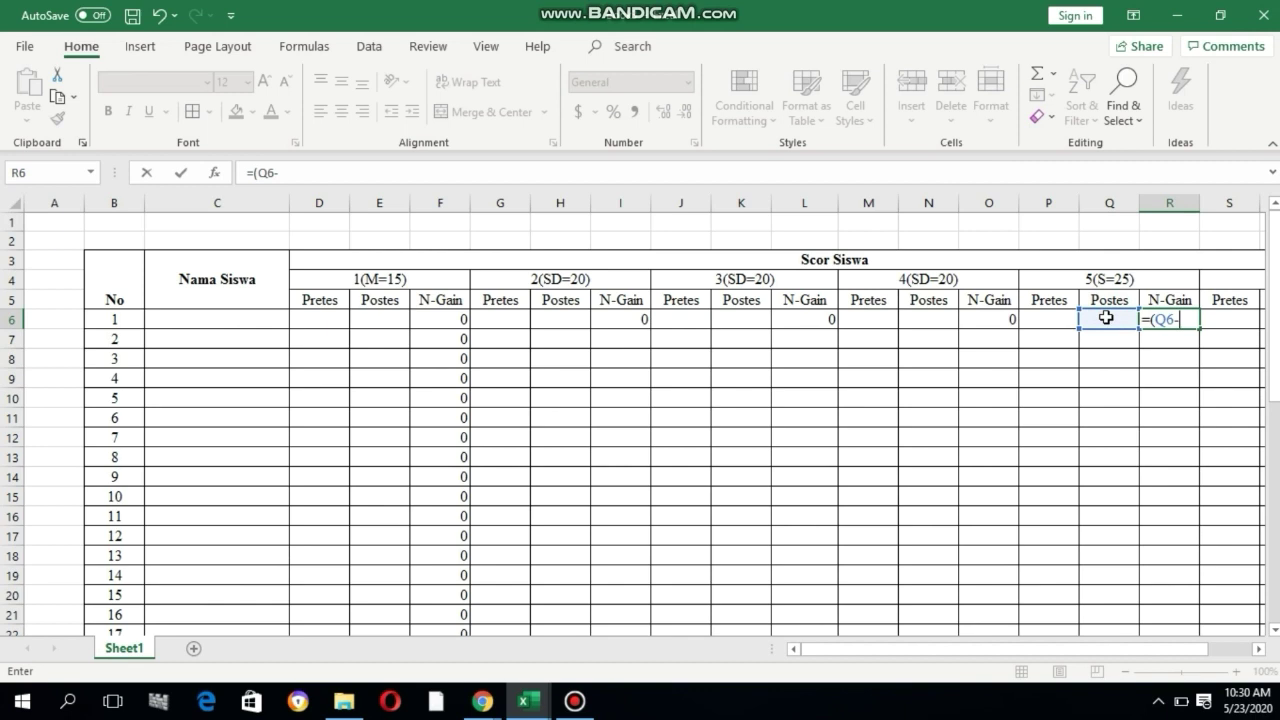
{"action": "left_click", "coordinate": [1053, 317]}
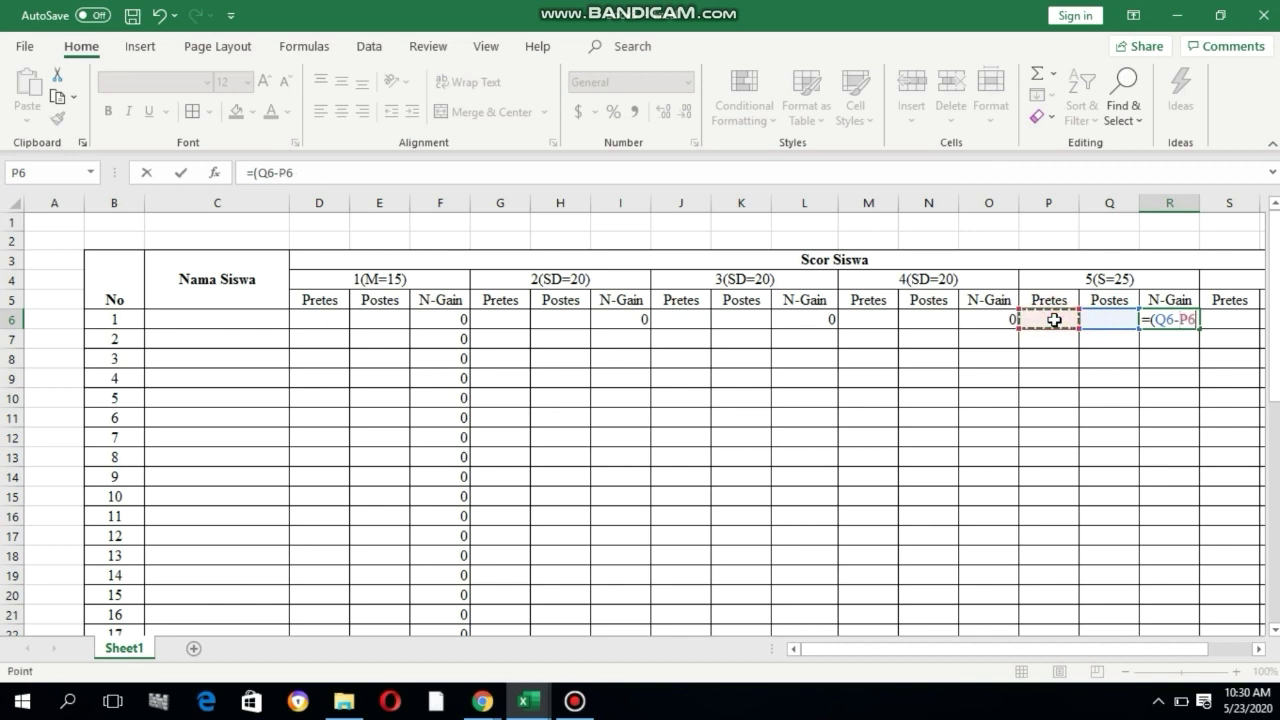
{"action": "type", "text": ")/(20-"}
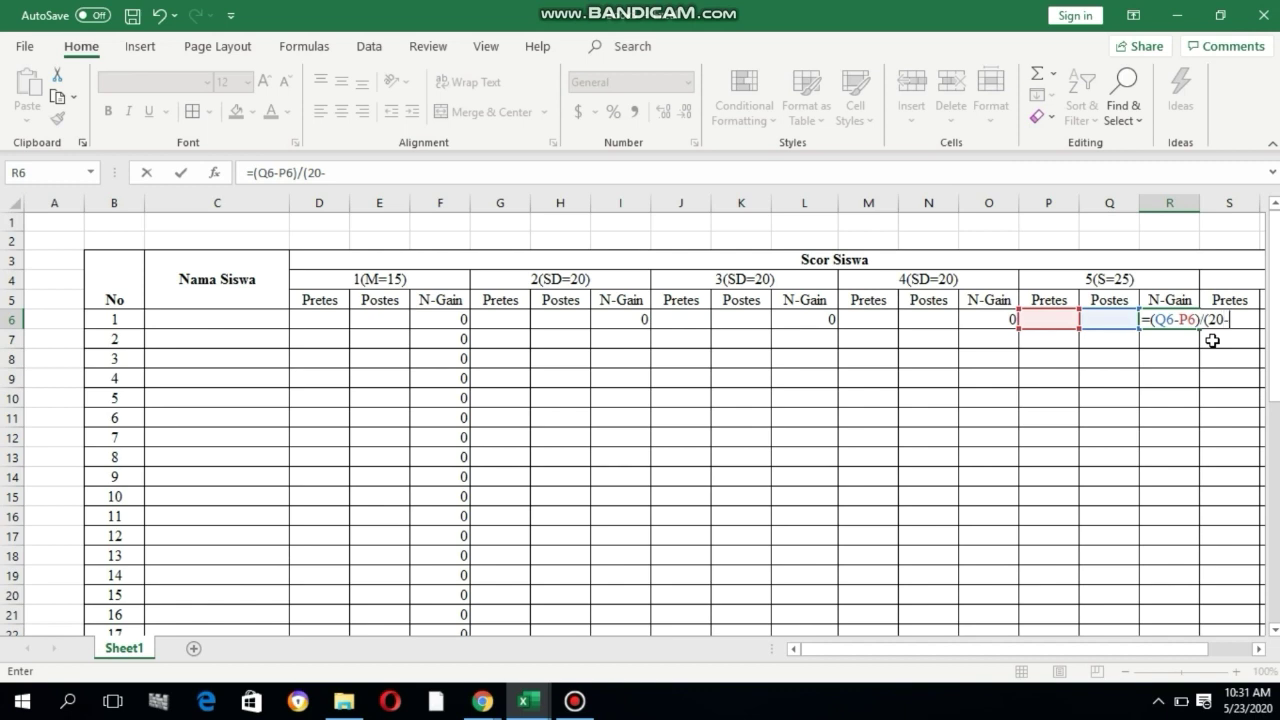
{"action": "key", "text": "BackSpace"}
{"action": "key", "text": "BackSpace"}
{"action": "key", "text": "BackSpace"}
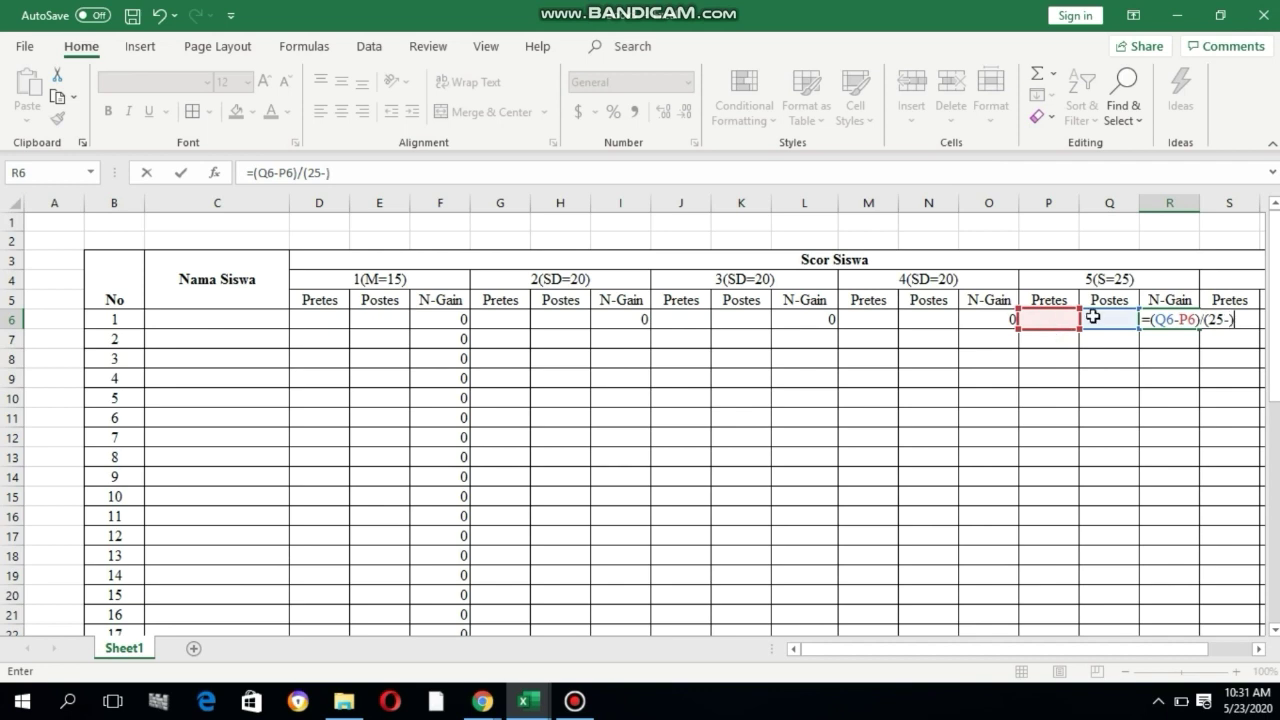
{"action": "left_click", "coordinate": [326, 173]}
{"action": "key", "text": "BackSpace"}
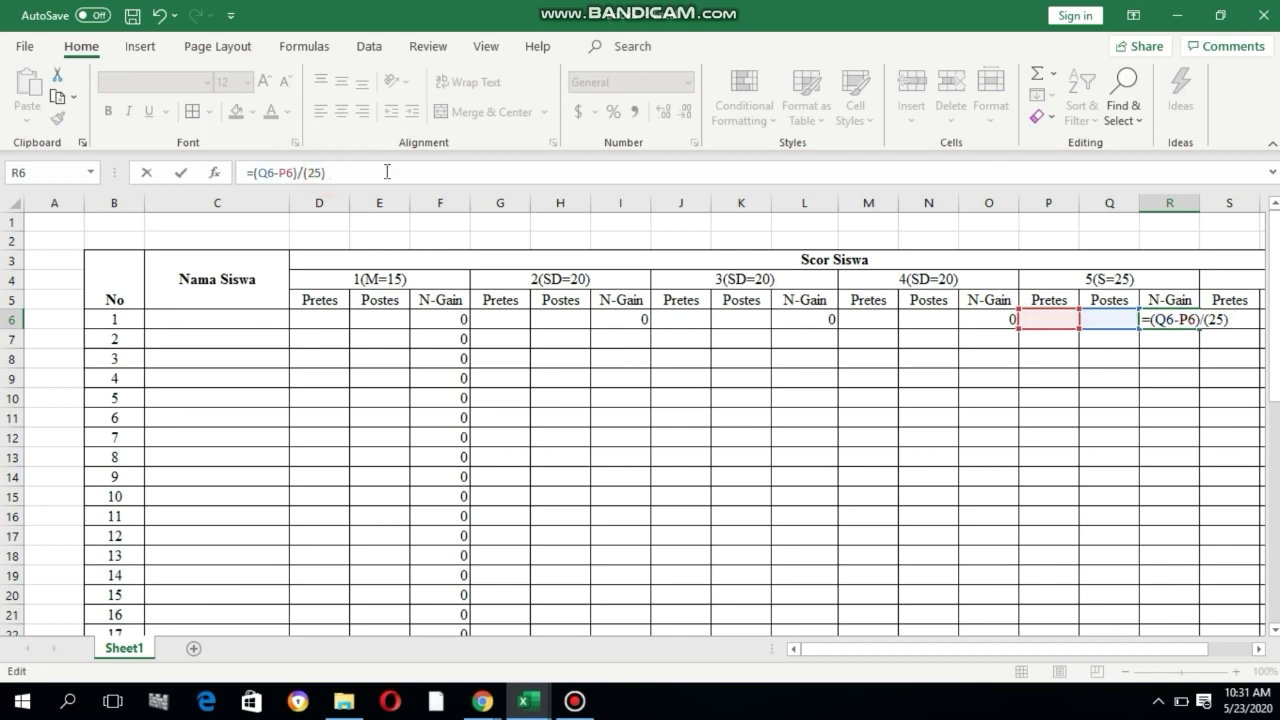
{"action": "left_click", "coordinate": [1248, 322]}
{"action": "key", "text": "Return"}
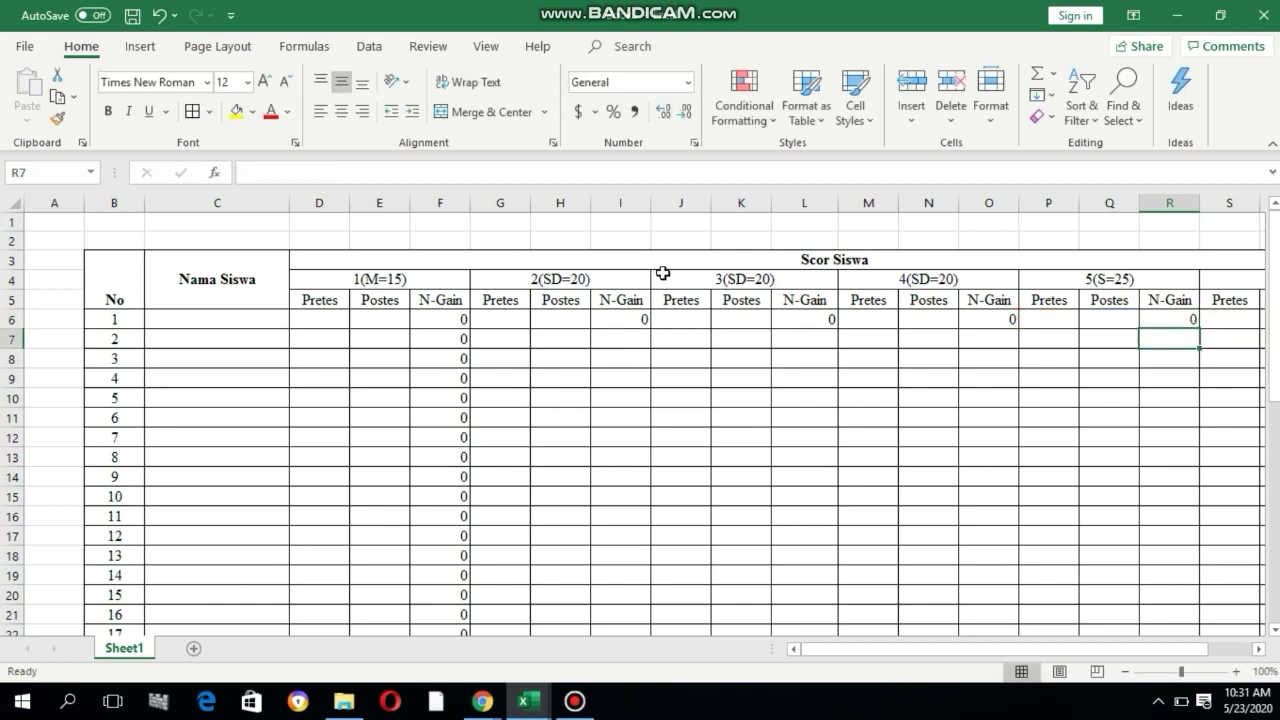
- Fill the N-Gain formulas in I6 and L6 down to row 45 for all 40 students
{"action": "left_click", "coordinate": [634, 316]}
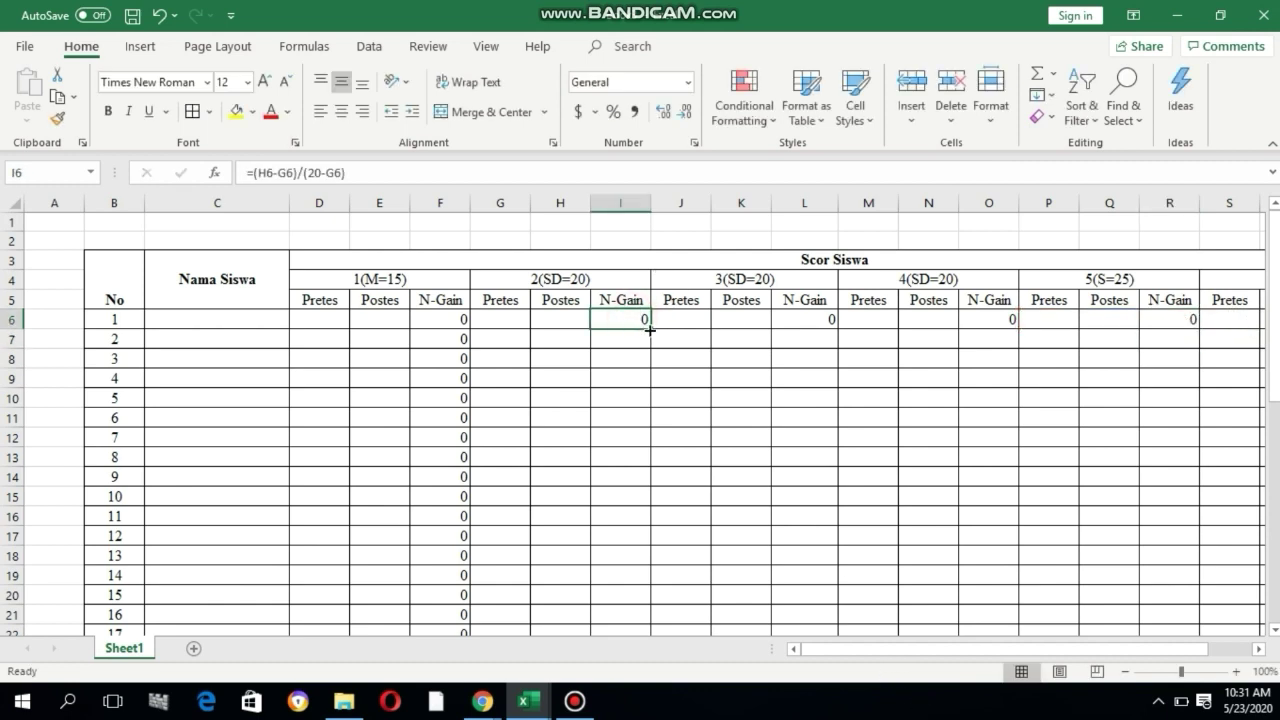
{"action": "left_click_drag", "start_coordinate": [650, 330], "coordinate": [600, 606]}
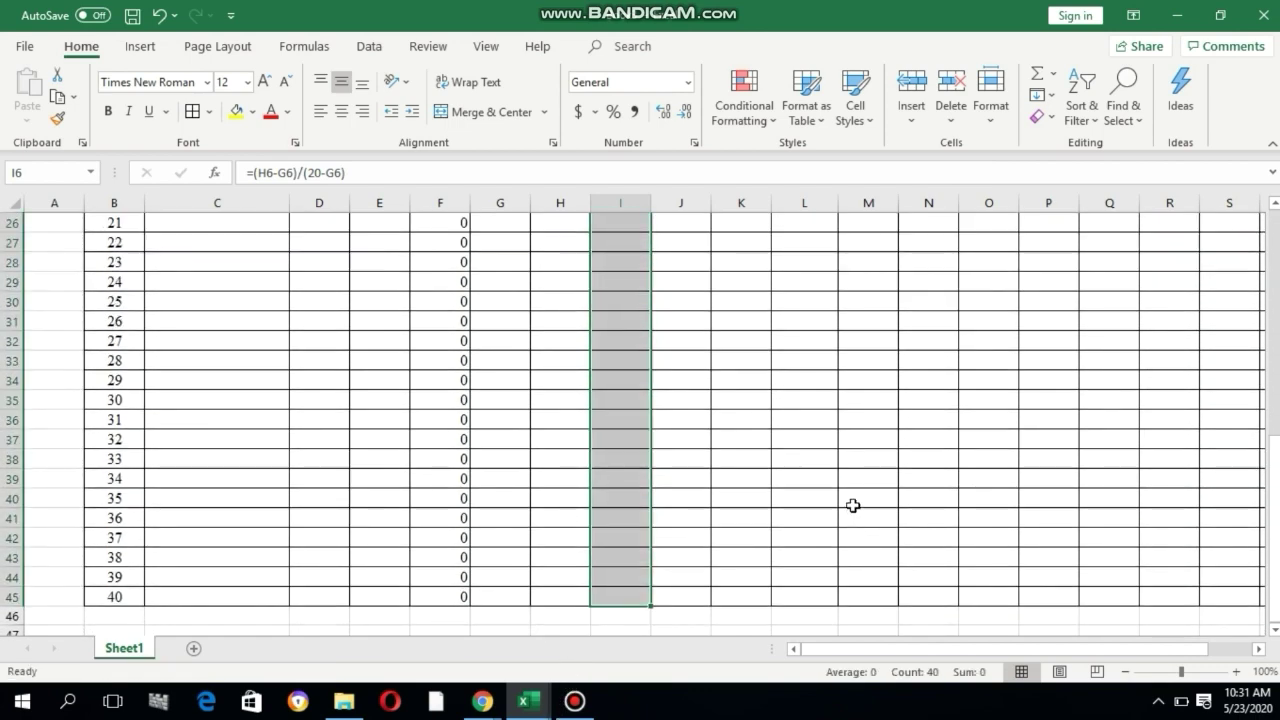
{"action": "scroll", "coordinate": [851, 506], "scroll_direction": "up", "scroll_amount": 8}
{"action": "left_click", "coordinate": [820, 309]}
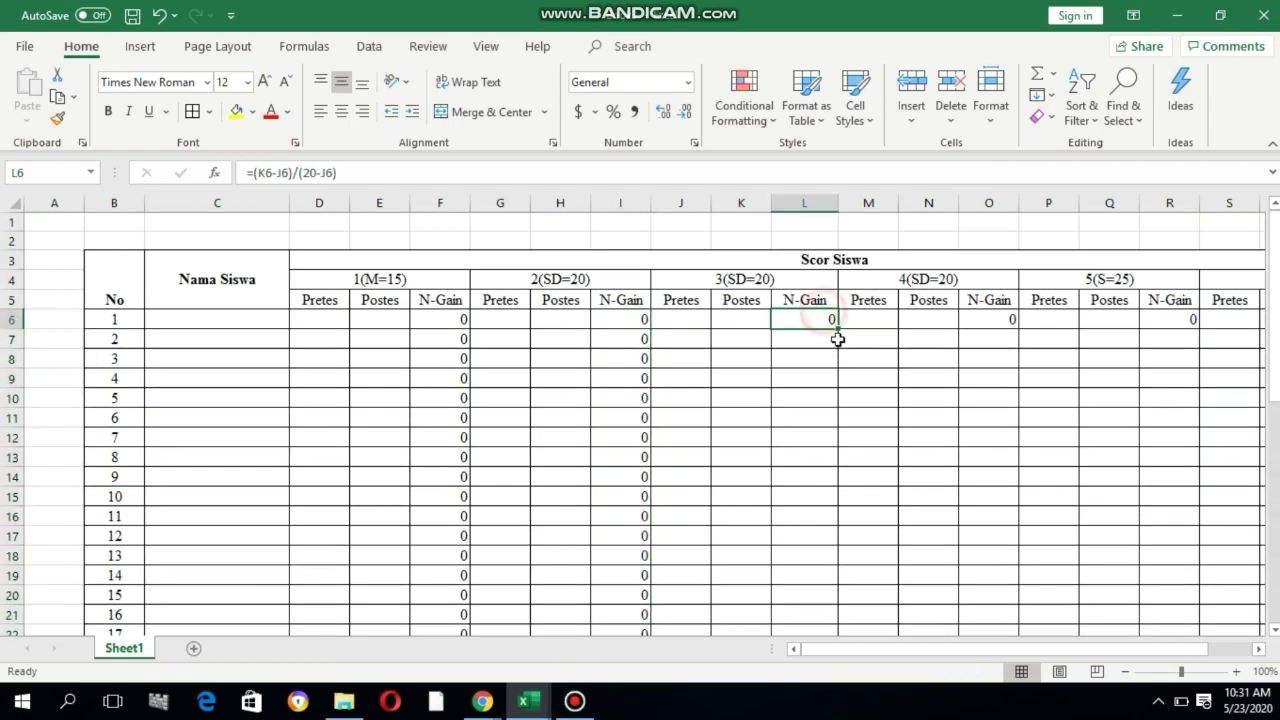
{"action": "left_click_drag", "start_coordinate": [838, 332], "coordinate": [840, 589]}
{"action": "scroll", "coordinate": [934, 437], "scroll_direction": "up", "scroll_amount": 8}
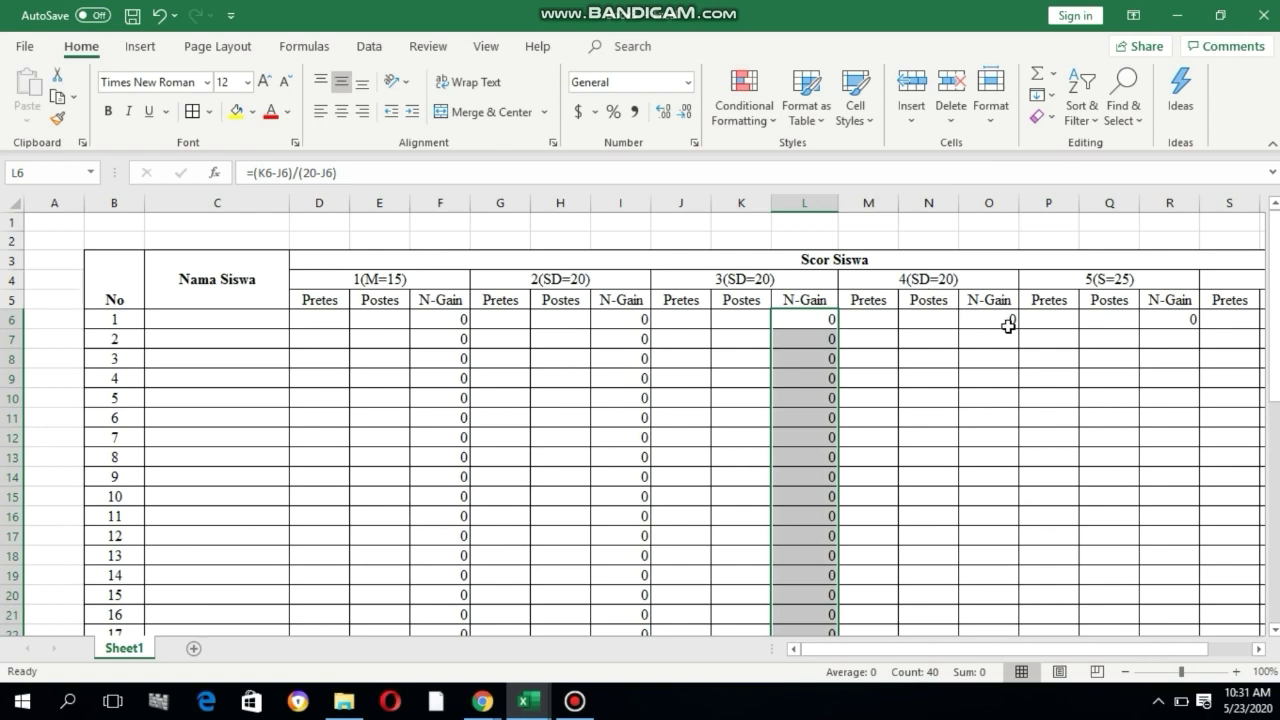
- Fill the N-Gain formulas in O6 and R6 down to row 45 for all 40 students
{"action": "left_click", "coordinate": [1009, 319]}
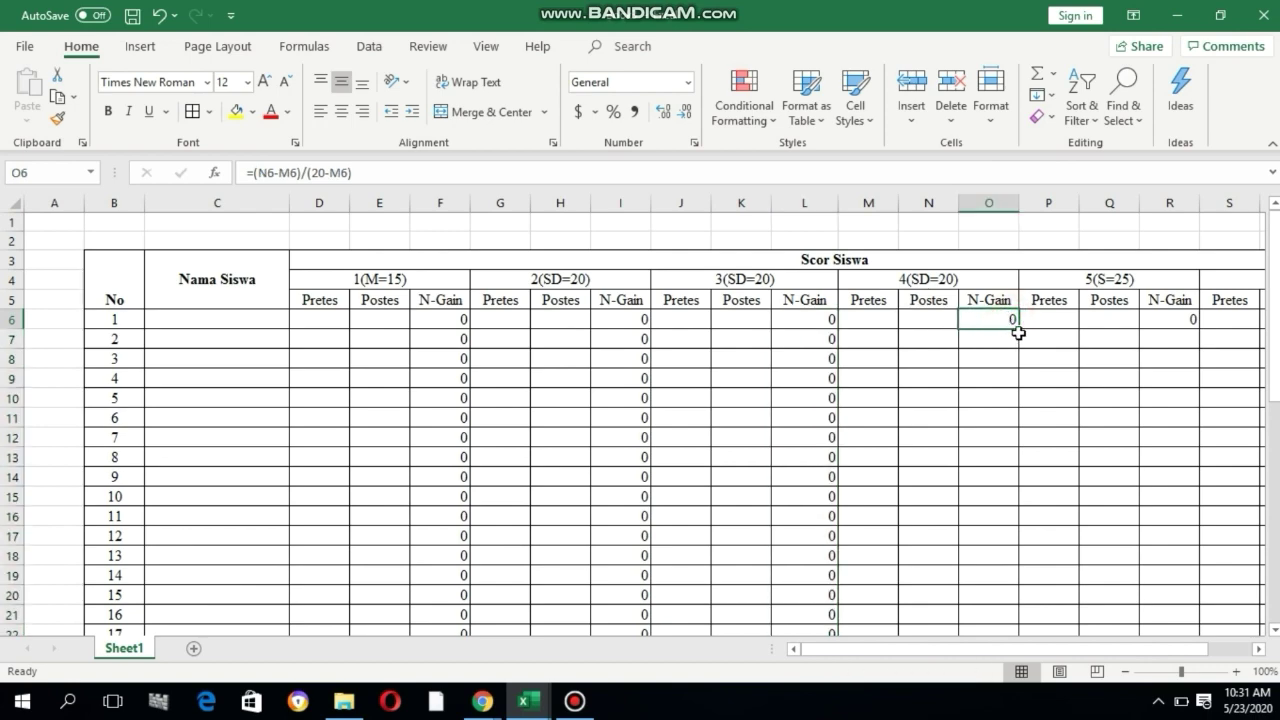
{"action": "left_click_drag", "start_coordinate": [1019, 327], "coordinate": [1017, 680]}
{"action": "scroll", "coordinate": [1100, 466], "scroll_direction": "up", "scroll_amount": 8}
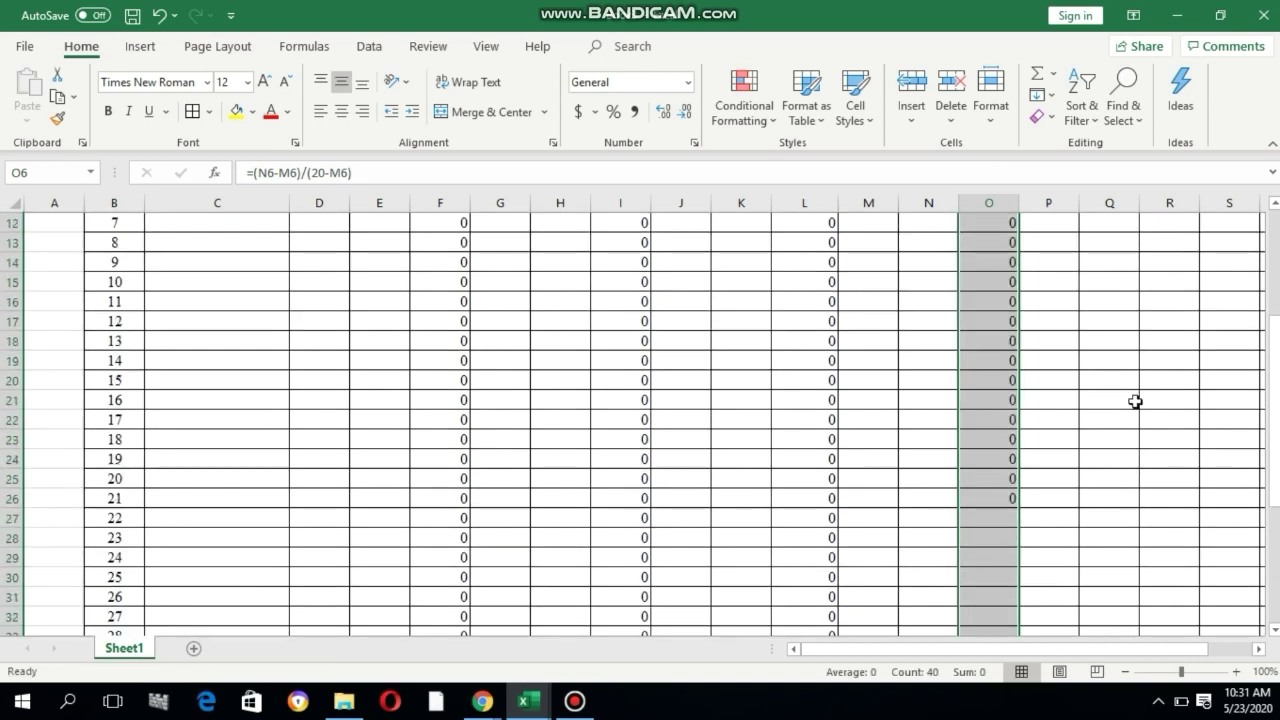
{"action": "left_click", "coordinate": [1176, 281]}
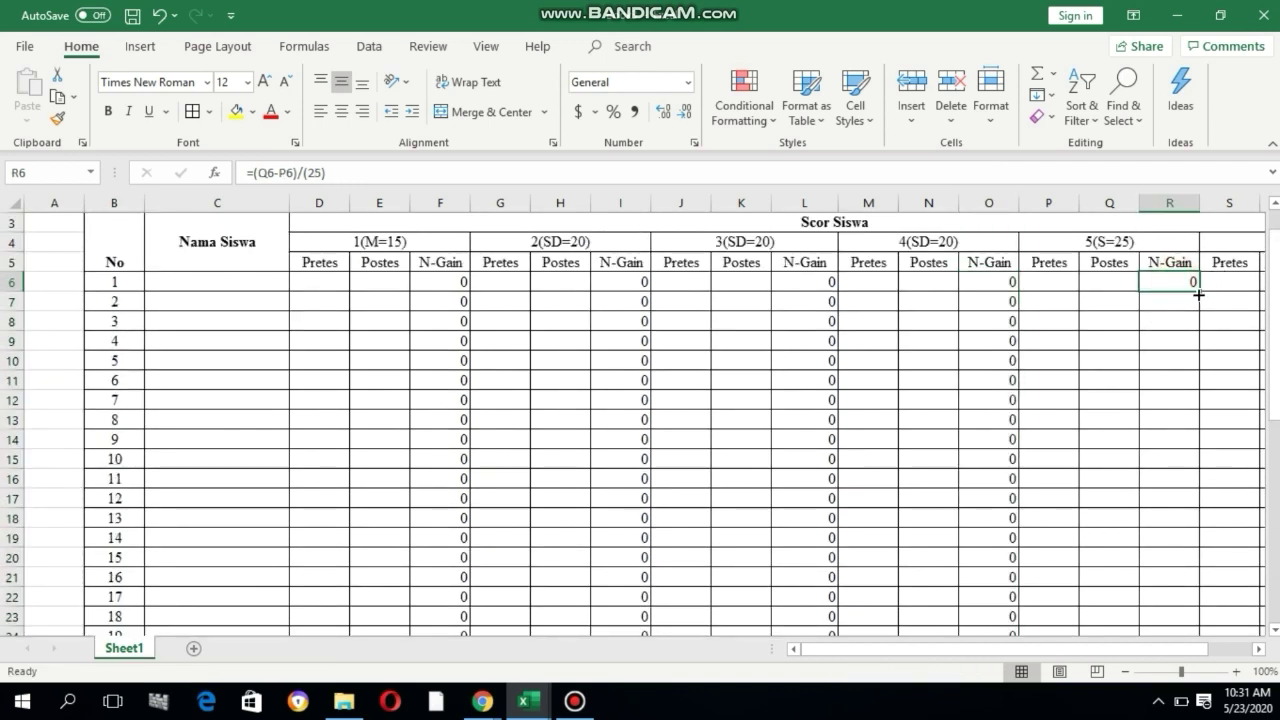
{"action": "left_click_drag", "start_coordinate": [1200, 292], "coordinate": [1200, 622]}
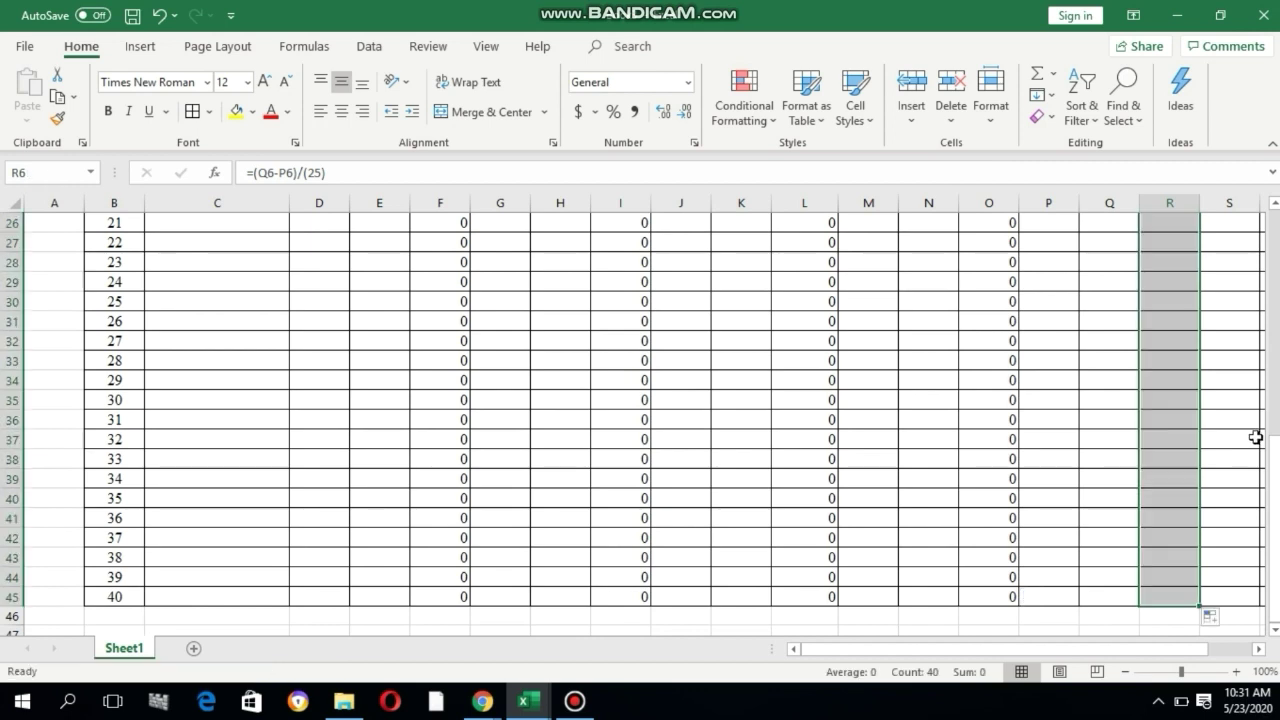
{"action": "scroll", "coordinate": [1273, 443], "scroll_direction": "up", "scroll_amount": 5}
{"action": "scroll", "coordinate": [1273, 443], "scroll_direction": "up", "scroll_amount": 3}
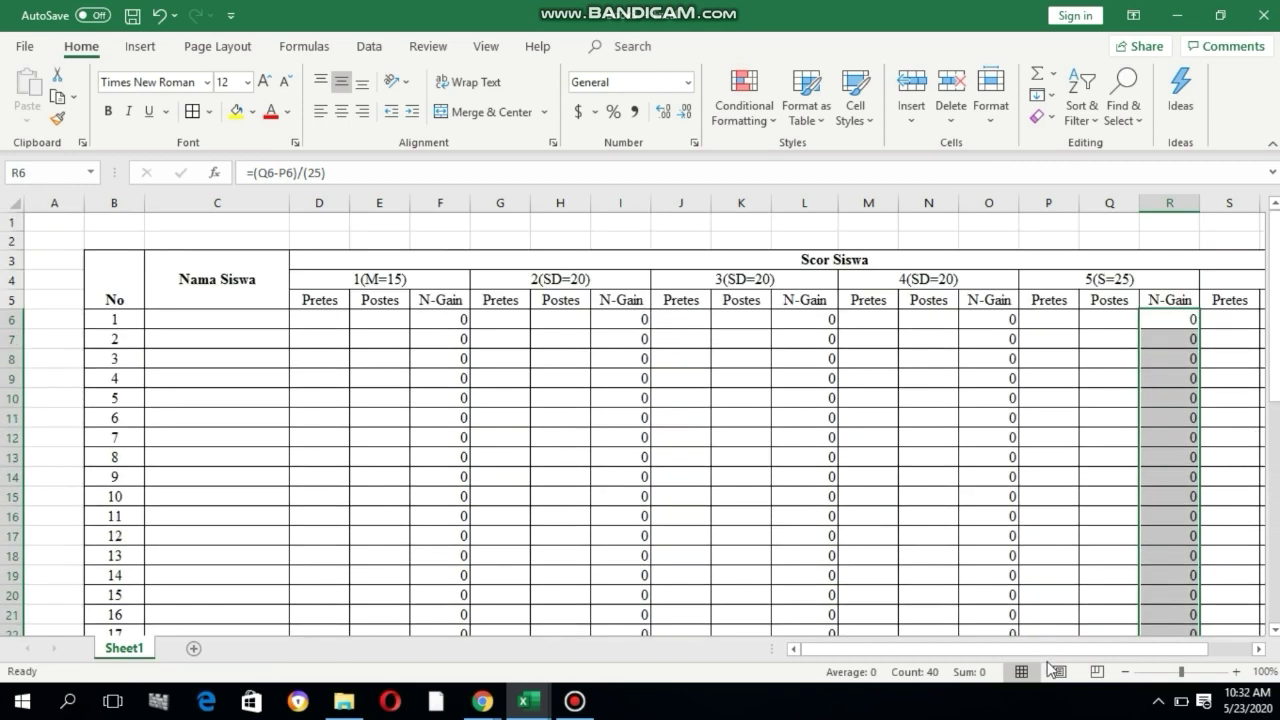
- Make the merged Total header in S4 bold
{"action": "left_click_drag", "start_coordinate": [1047, 650], "coordinate": [1092, 650]}
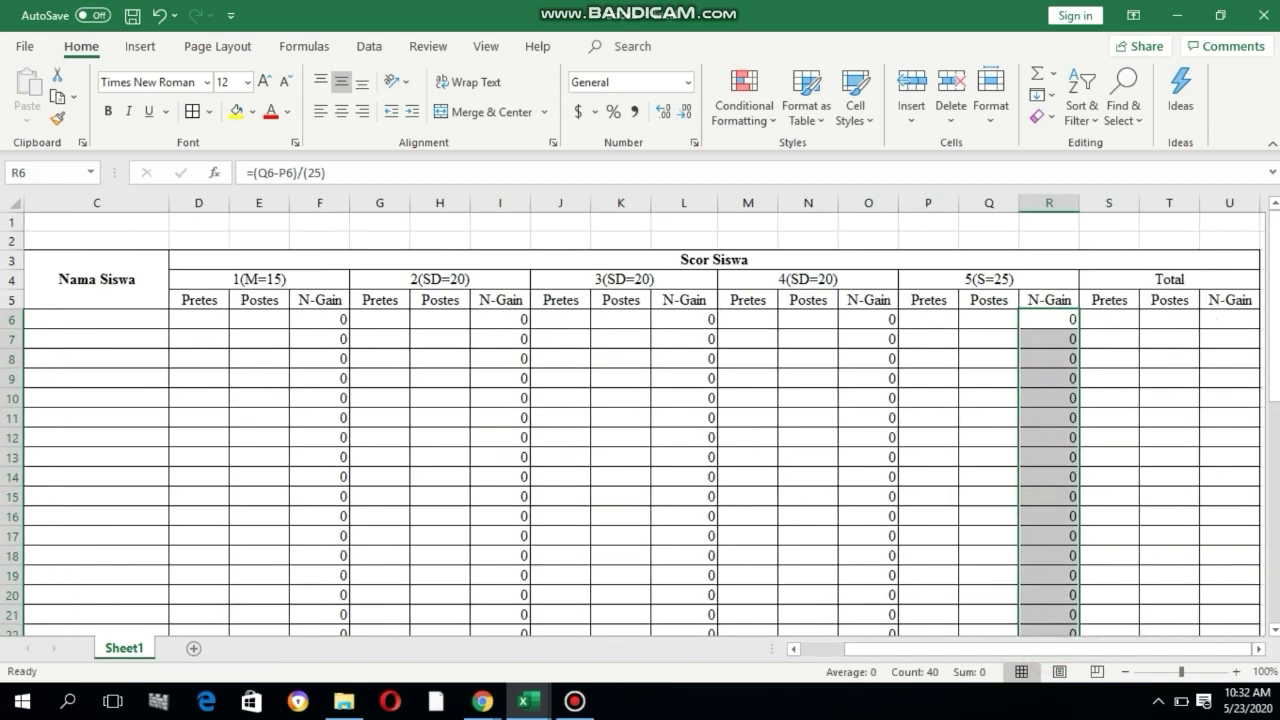
{"action": "left_click", "coordinate": [1110, 321]}
{"action": "left_click", "coordinate": [1169, 279]}
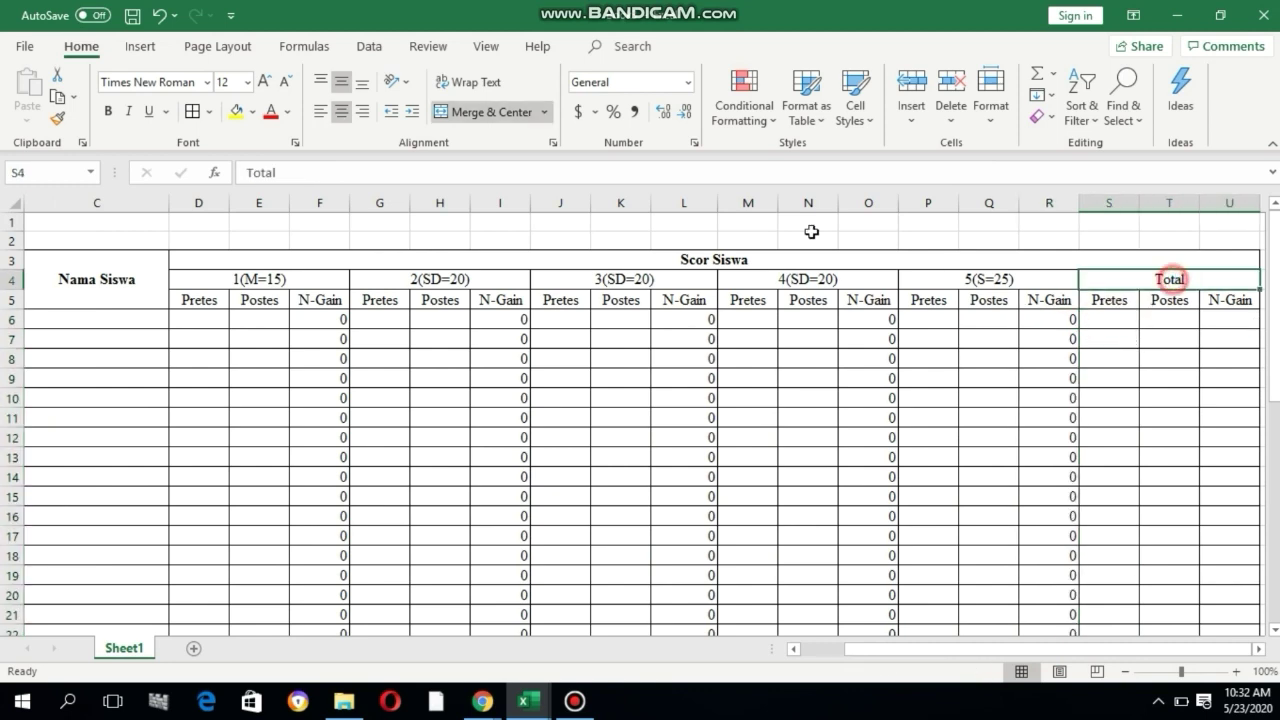
{"action": "left_click", "coordinate": [108, 111]}
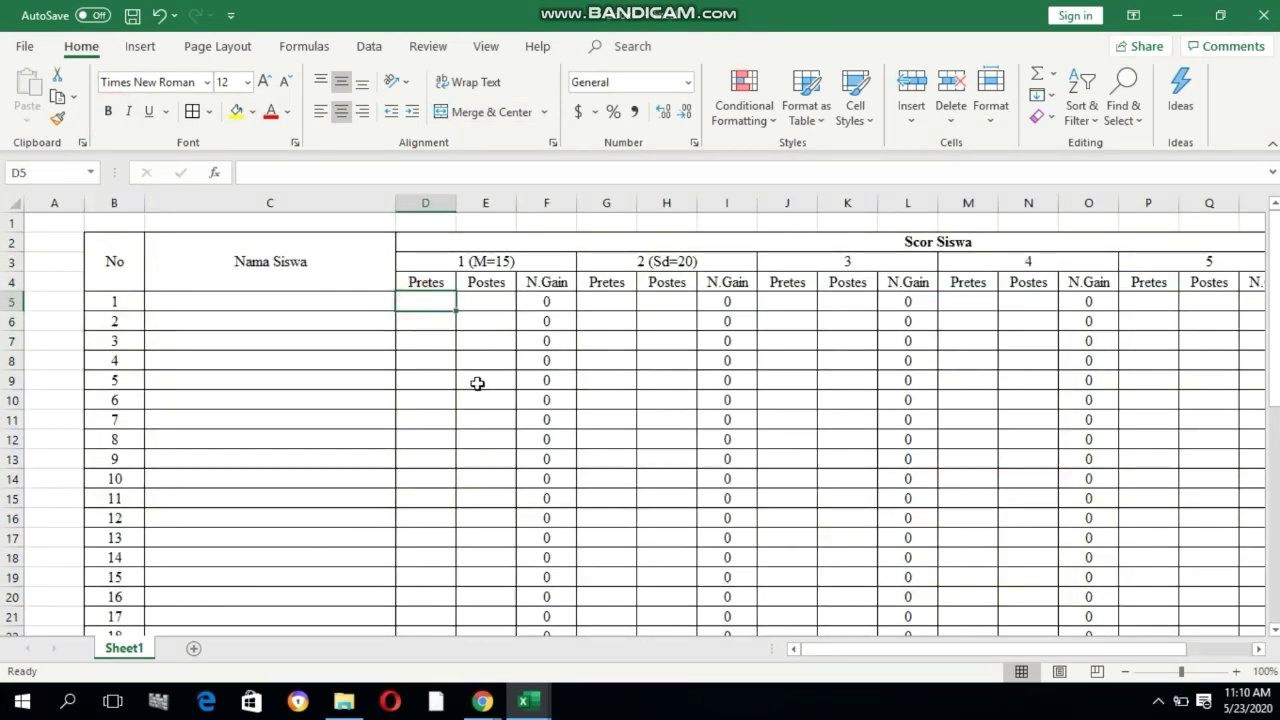
- Enter student 1's scores for 1 (M=15): 5 for Pretes in D5 and 8 for Postes in E5
{"action": "type", "text": "5"}
{"action": "left_click", "coordinate": [614, 308]}
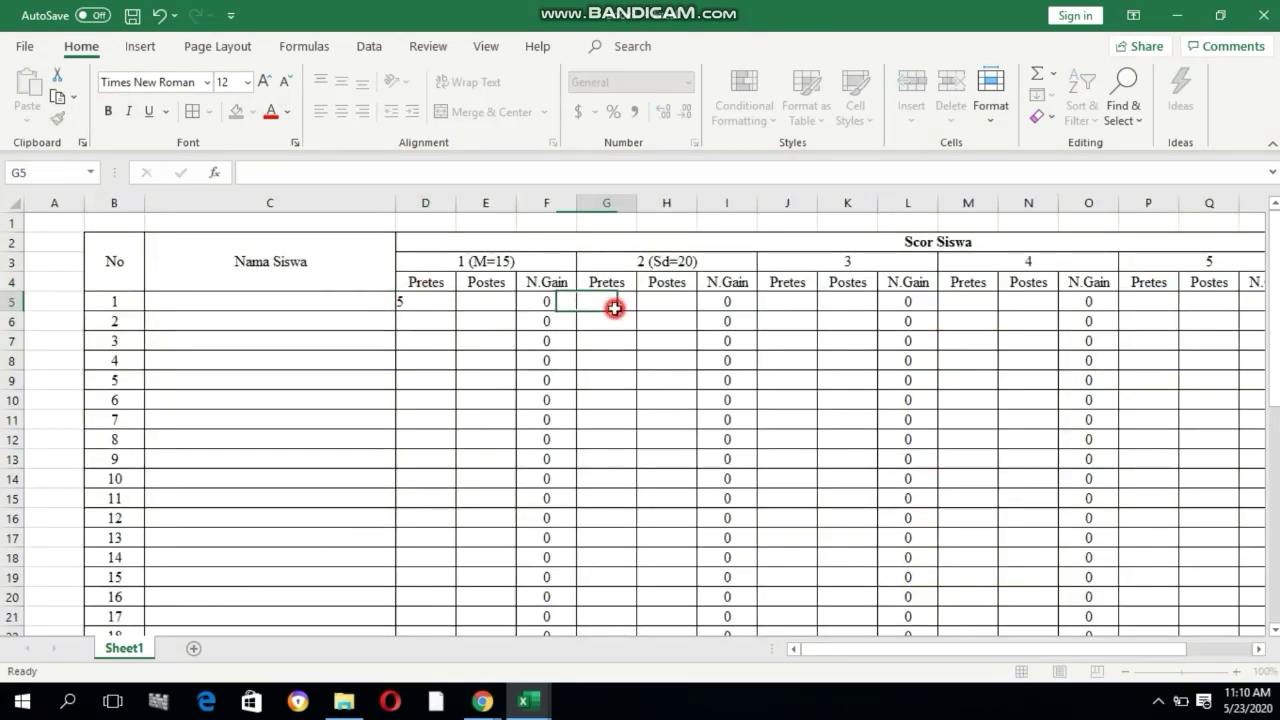
{"action": "left_click", "coordinate": [486, 300]}
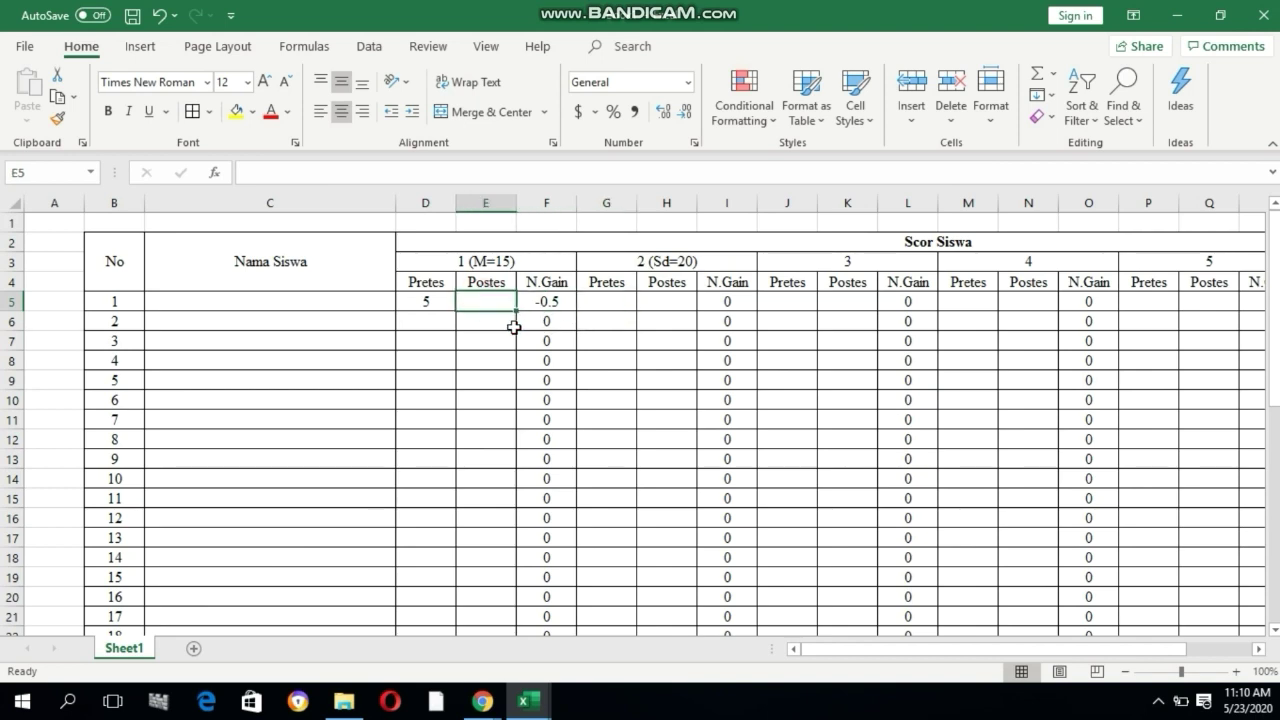
{"action": "type", "text": "8"}
{"action": "left_click", "coordinate": [606, 321]}
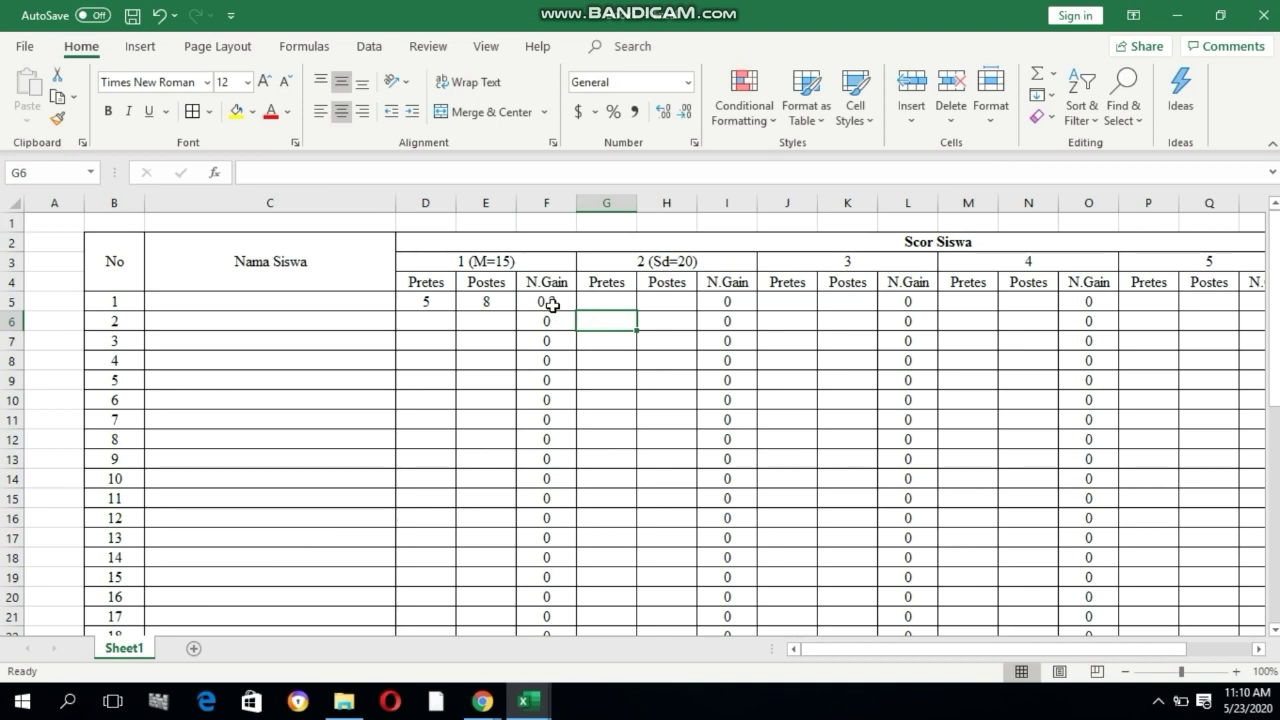
- Enter student 1's scores for 2 (Sd=20): 4 for Pretes in G5 and 12 for Postes in H5
{"action": "left_click", "coordinate": [611, 296]}
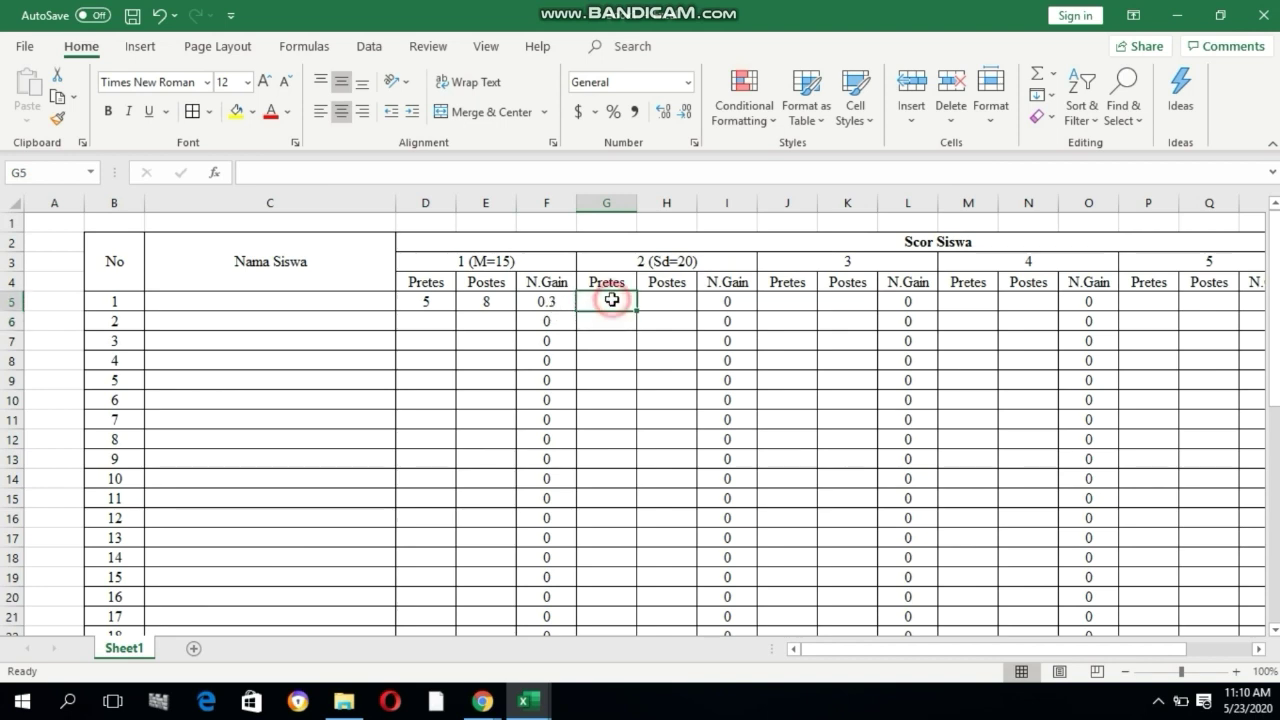
{"action": "type", "text": "4"}
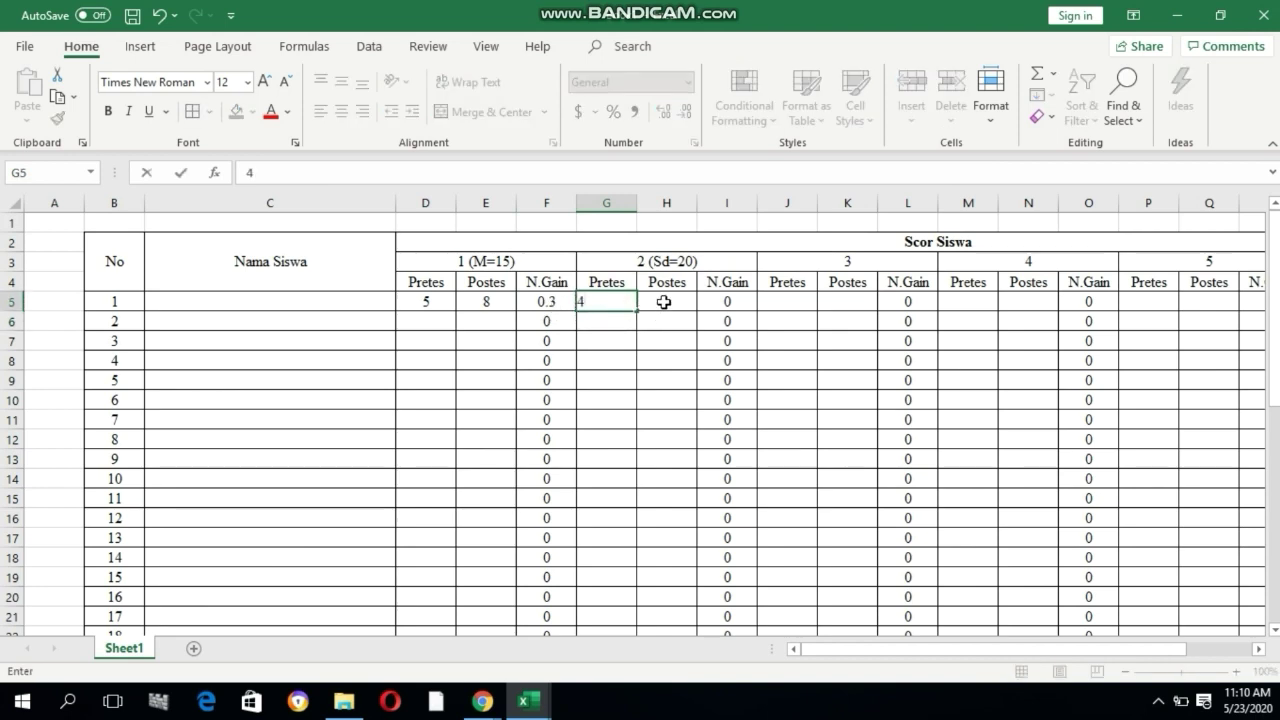
{"action": "left_click", "coordinate": [664, 301]}
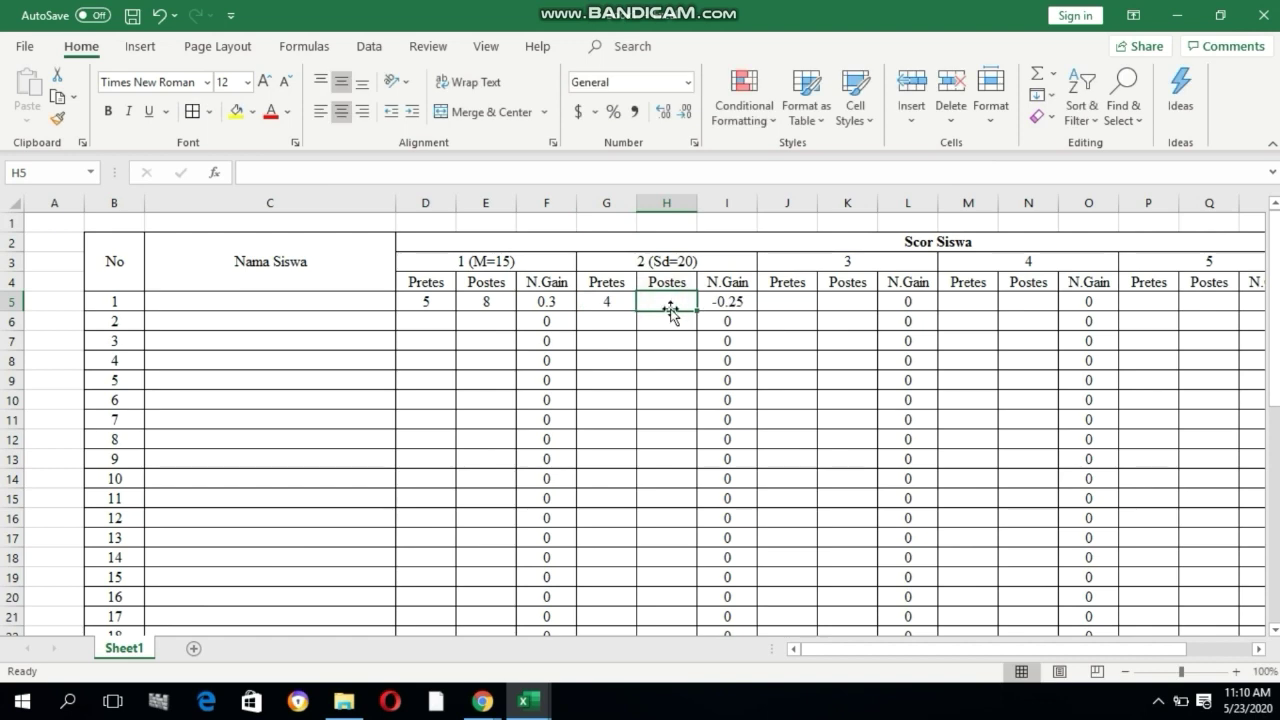
{"action": "type", "text": "12"}
{"action": "left_click", "coordinate": [670, 340]}
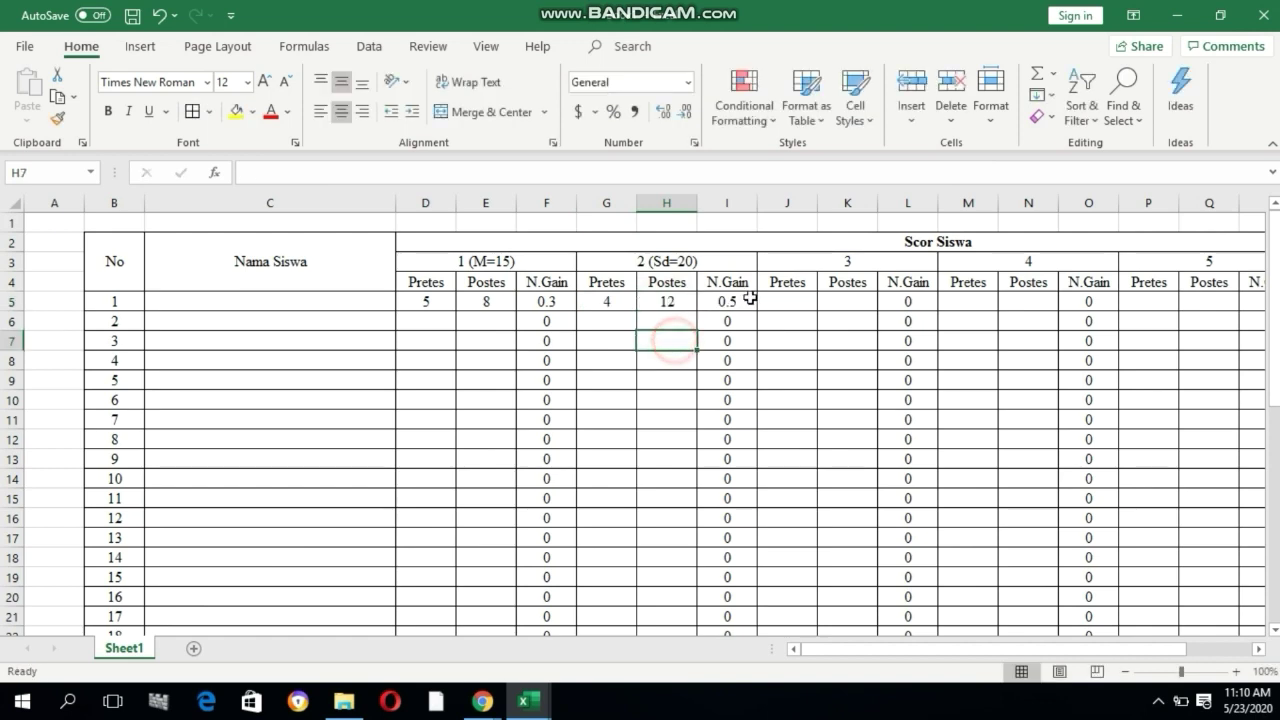
{"action": "left_click", "coordinate": [426, 301]}
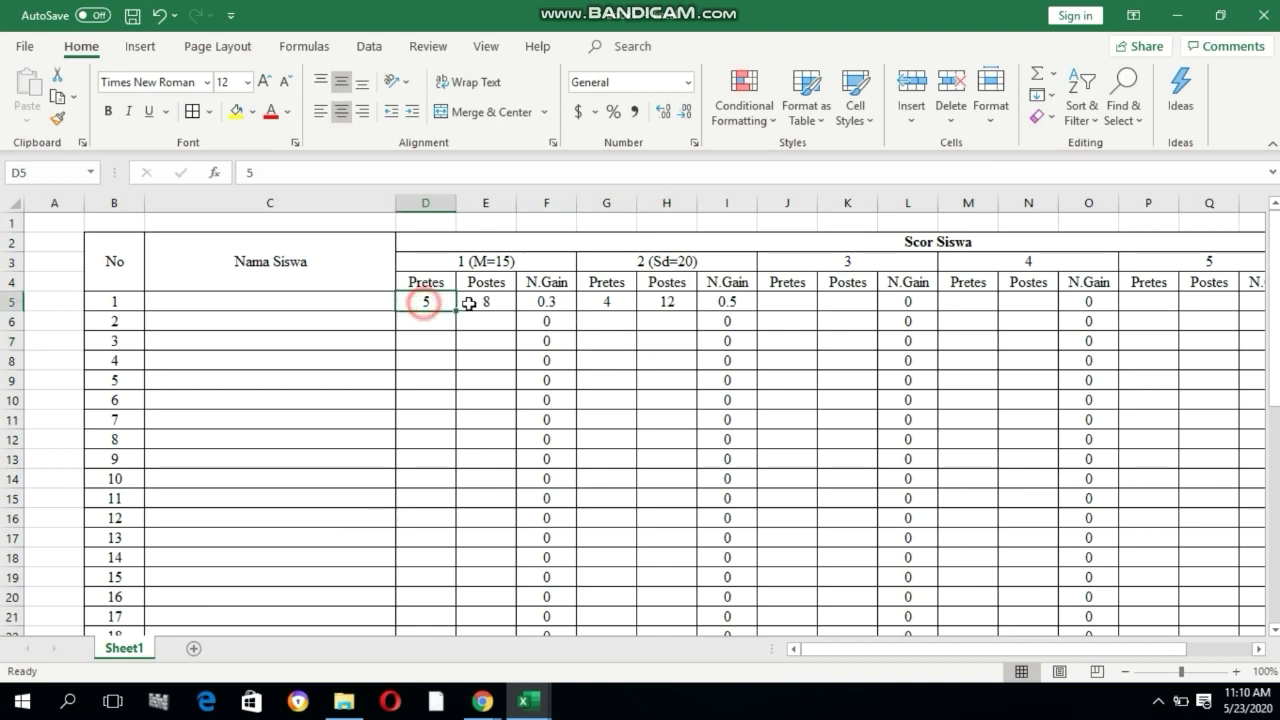
{"action": "left_click", "coordinate": [606, 301]}
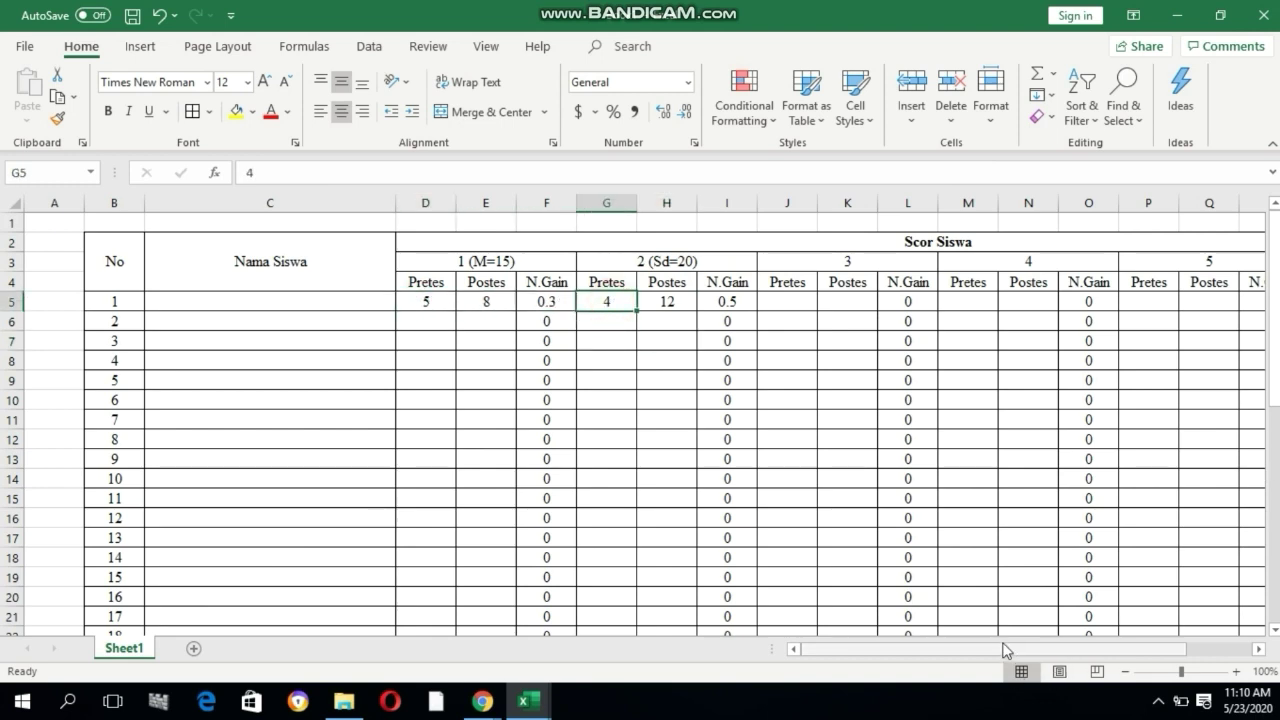
- Enter the formula =(D5+G5+J5+M5+P5) in S5 to total student 1's Pretes scores
{"action": "left_click_drag", "start_coordinate": [999, 655], "coordinate": [1003, 652]}
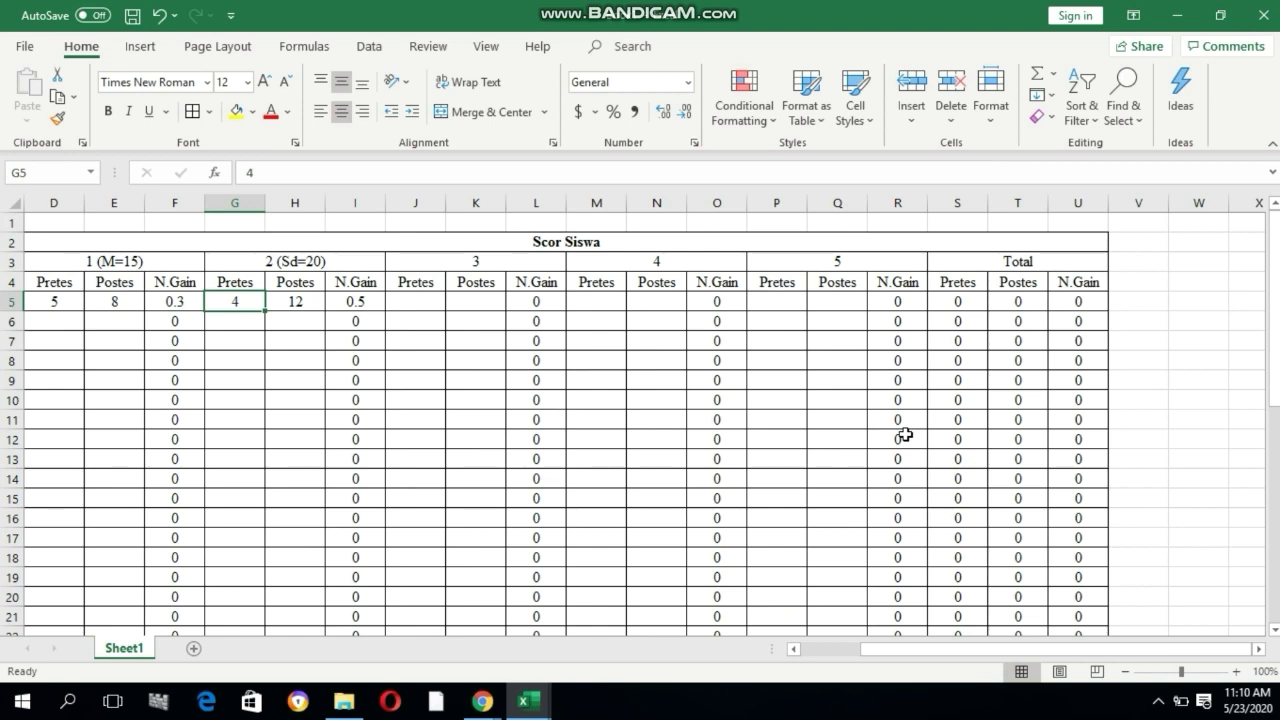
{"action": "left_click", "coordinate": [964, 303]}
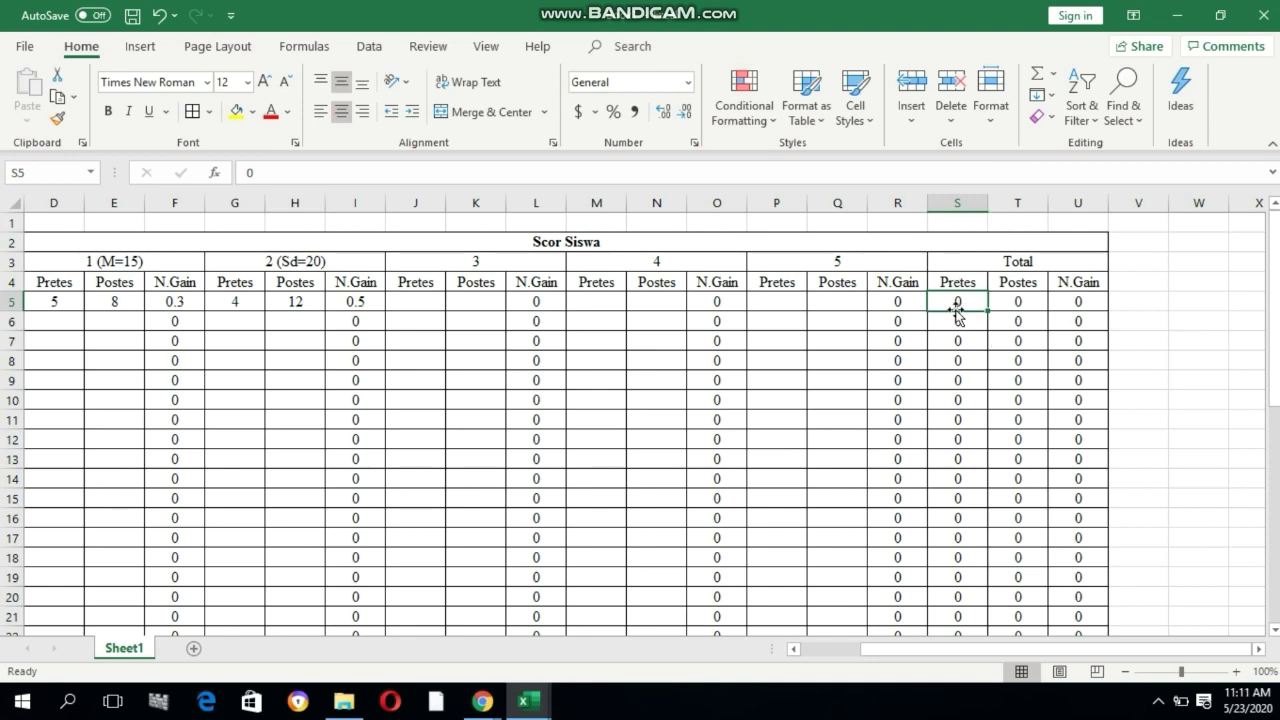
{"action": "type", "text": "="}
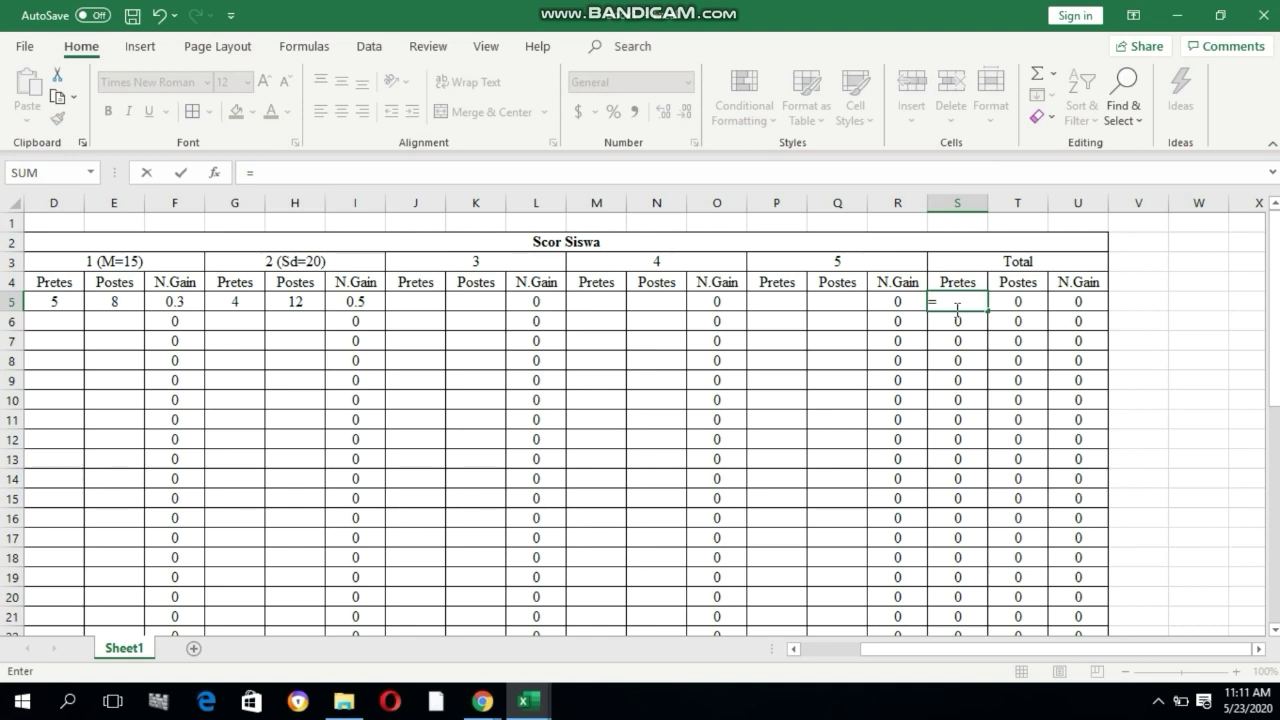
{"action": "type", "text": "("}
{"action": "left_click_drag", "start_coordinate": [960, 650], "coordinate": [749, 648]}
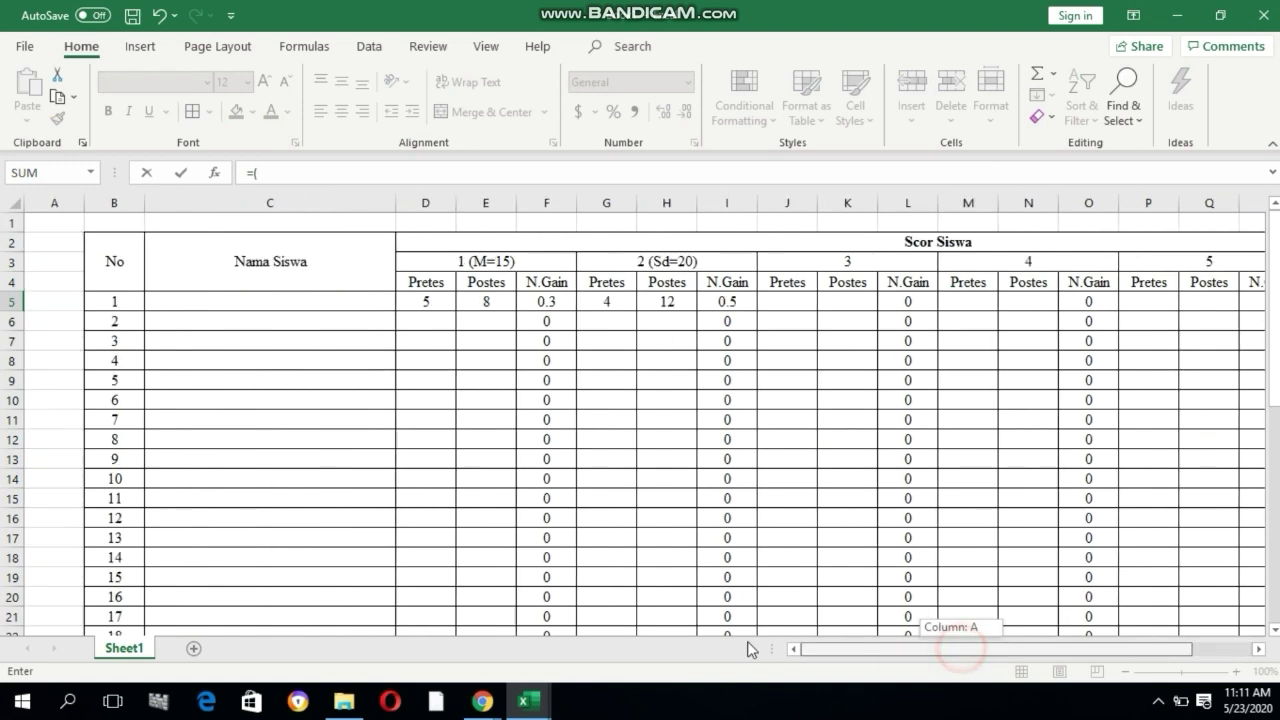
{"action": "left_click", "coordinate": [432, 302]}
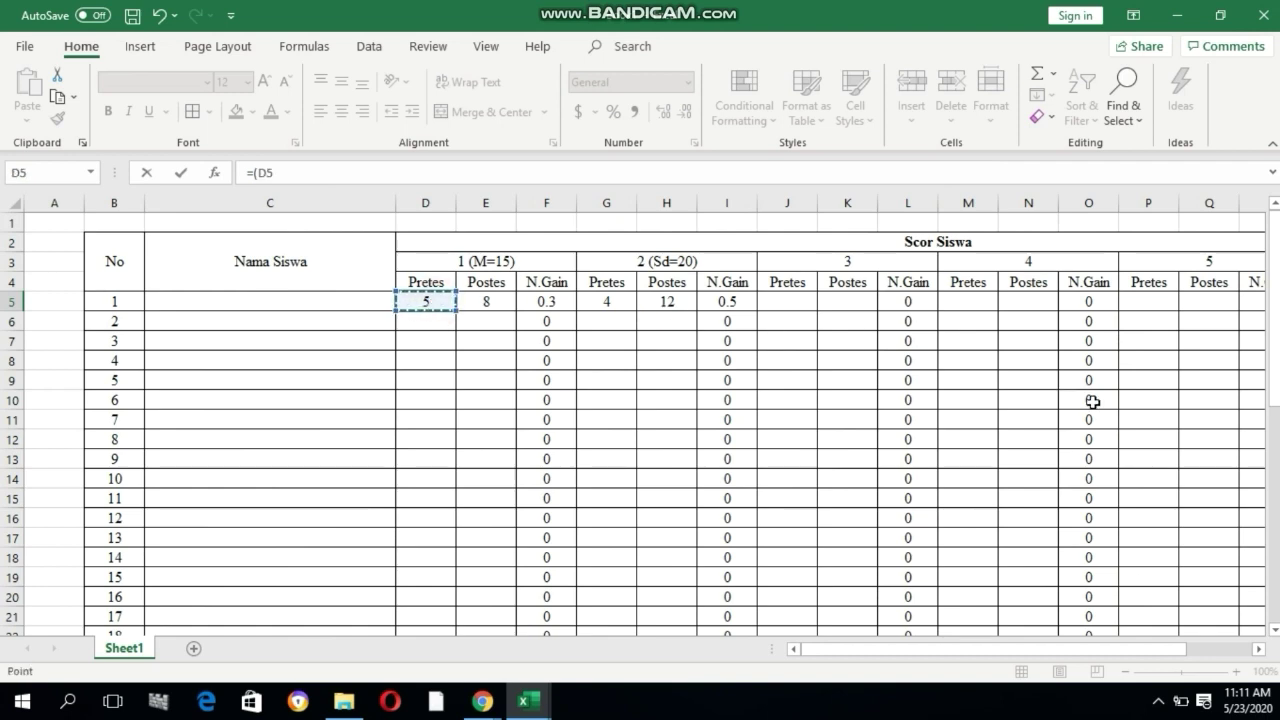
{"action": "left_click_drag", "start_coordinate": [943, 641], "coordinate": [1057, 651]}
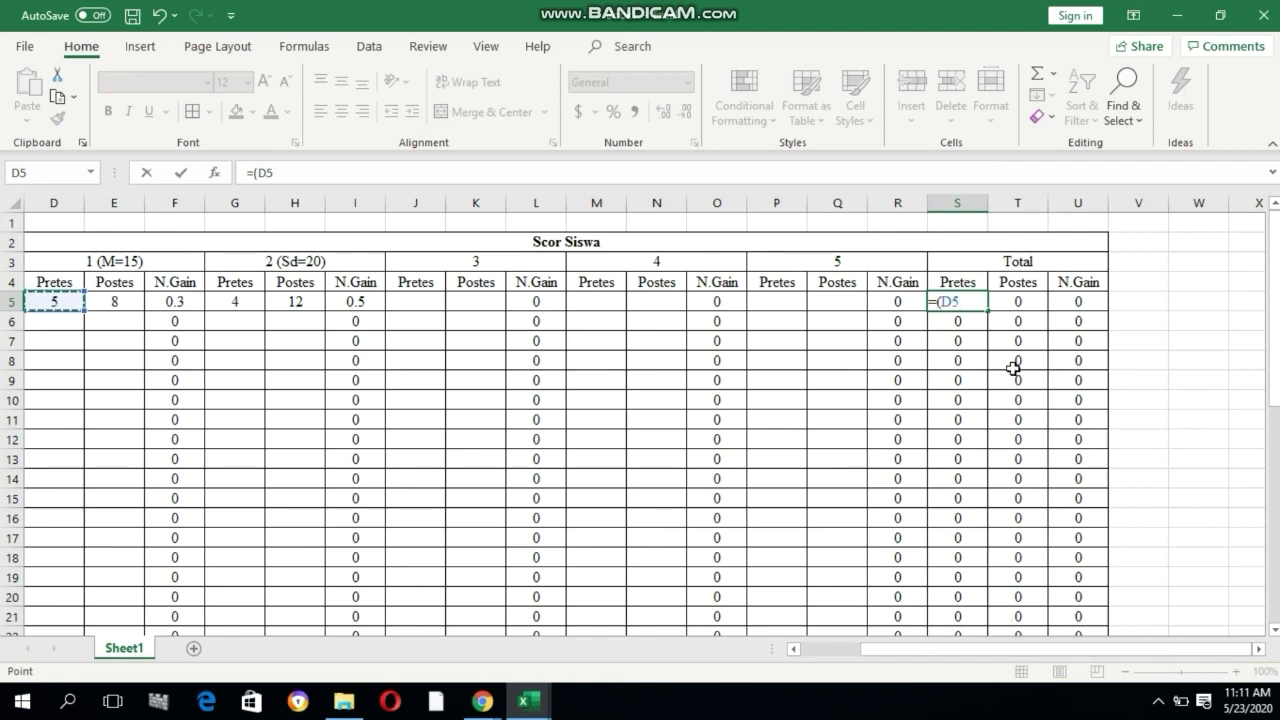
{"action": "type", "text": "+"}
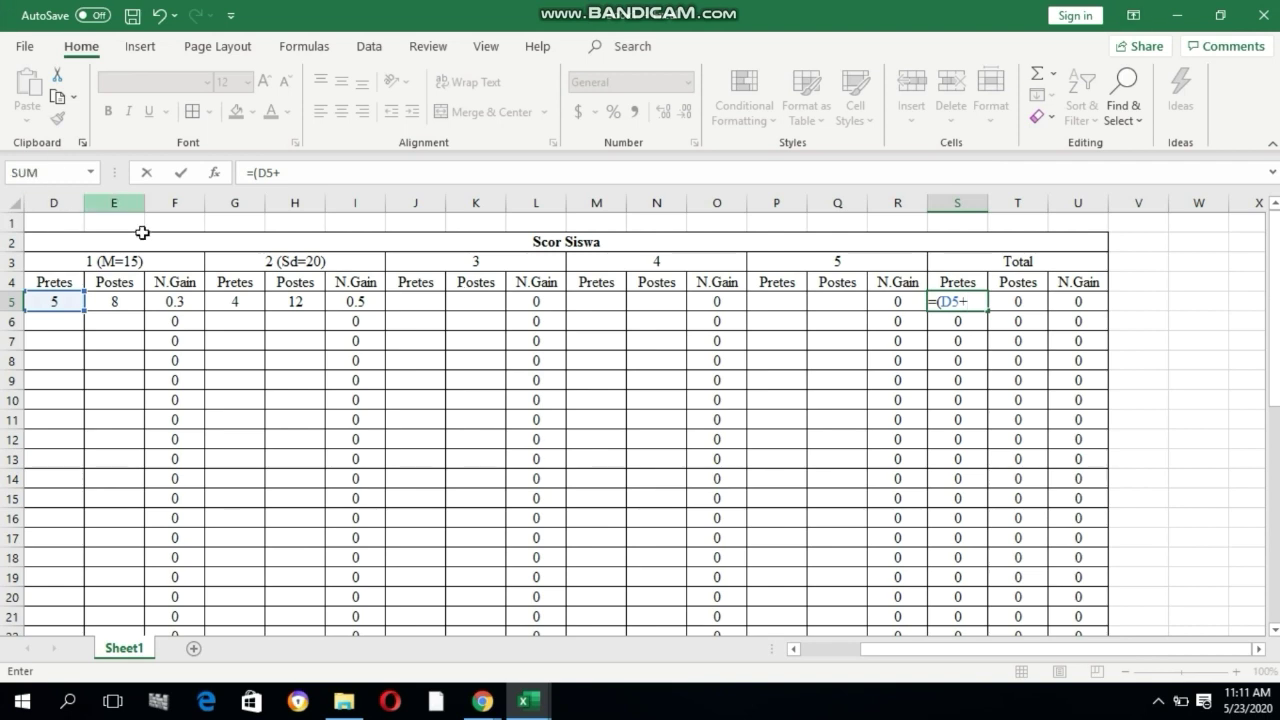
{"action": "left_click", "coordinate": [236, 303]}
{"action": "type", "text": "+"}
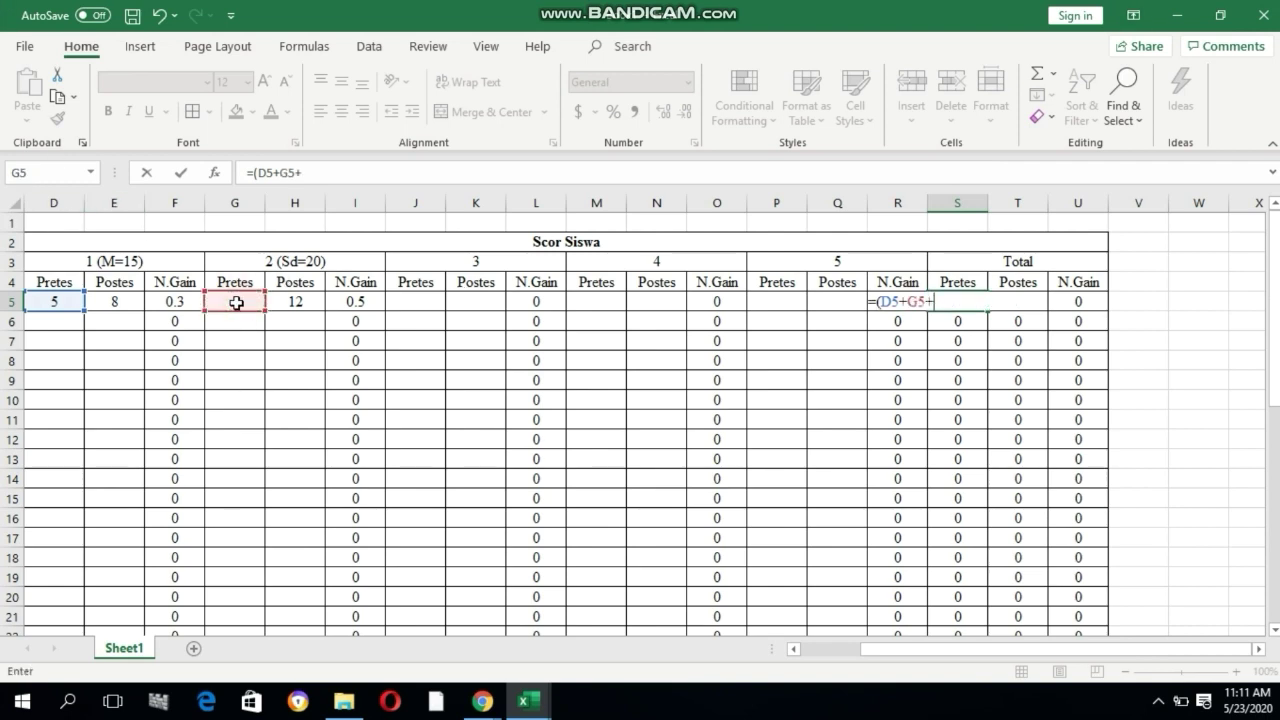
{"action": "left_click", "coordinate": [423, 301]}
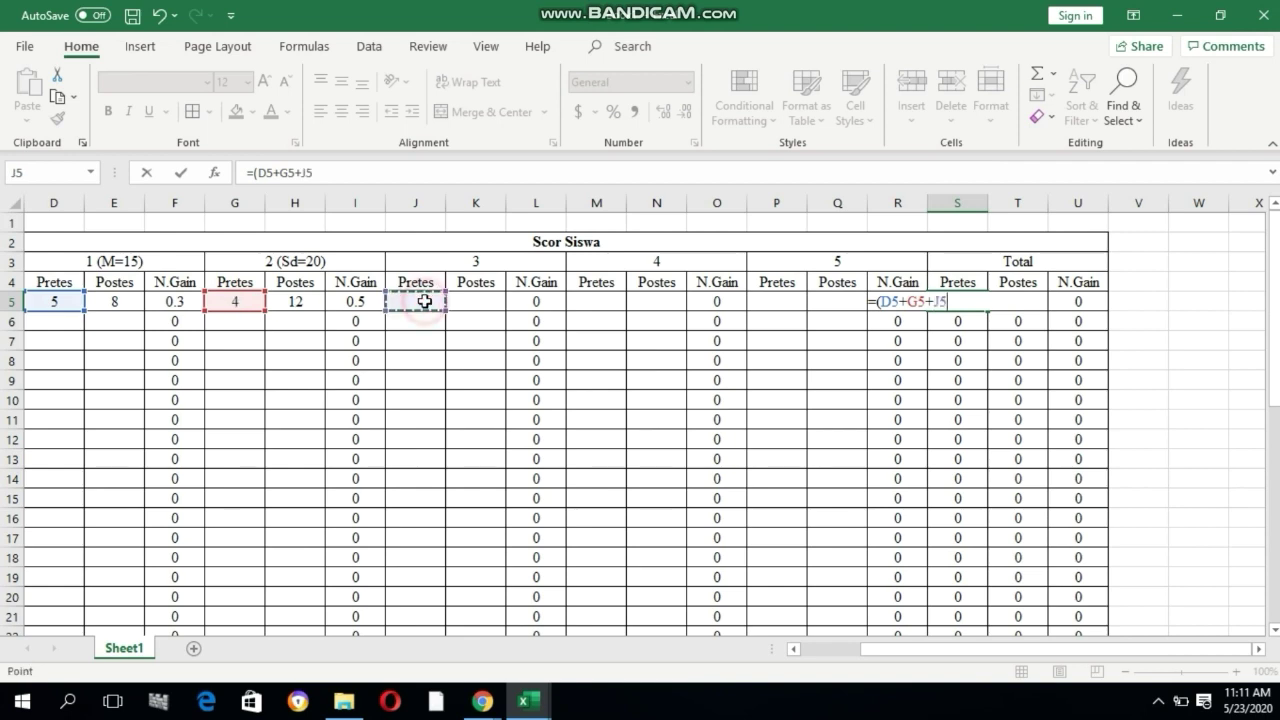
{"action": "type", "text": "+"}
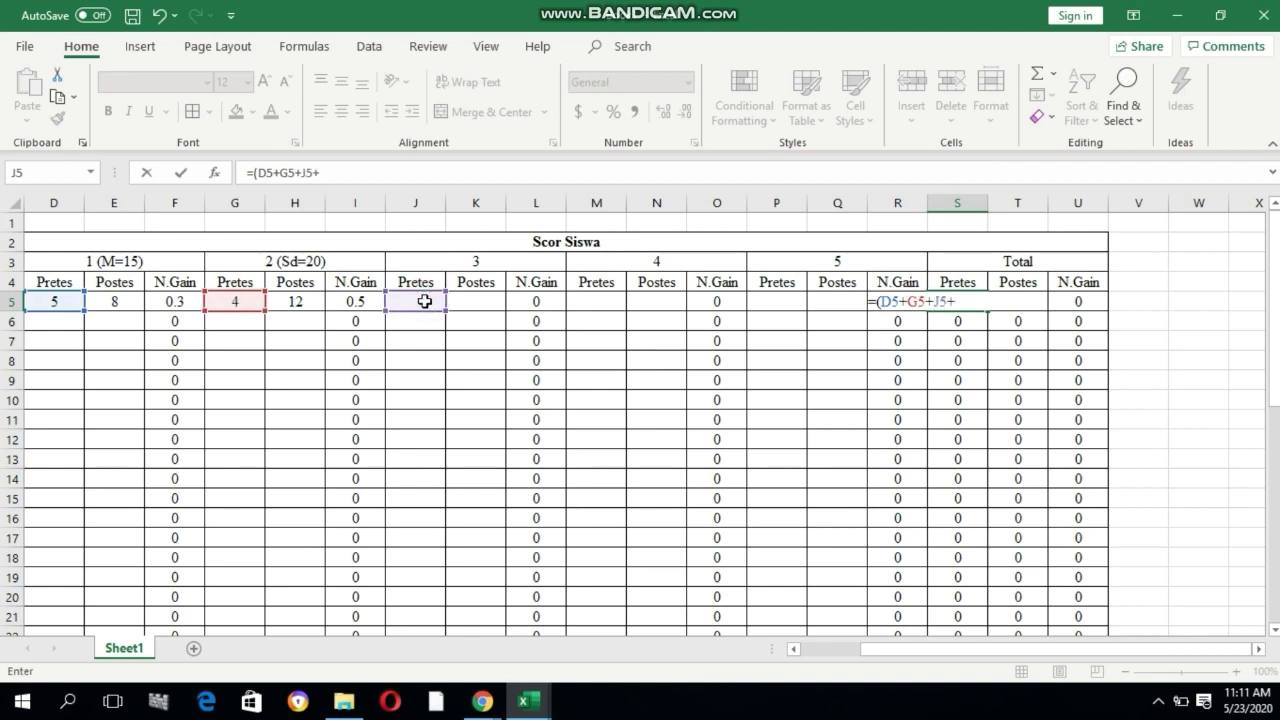
{"action": "left_click", "coordinate": [603, 304]}
{"action": "type", "text": "+"}
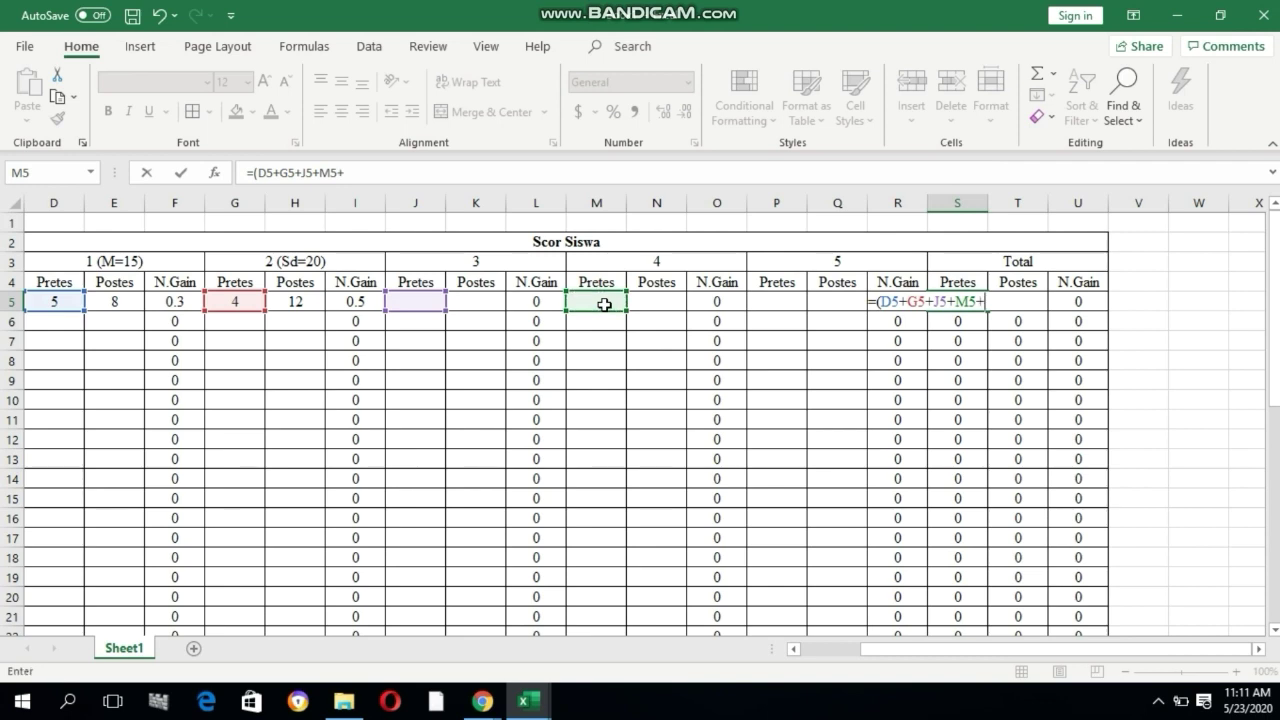
{"action": "left_click", "coordinate": [782, 303]}
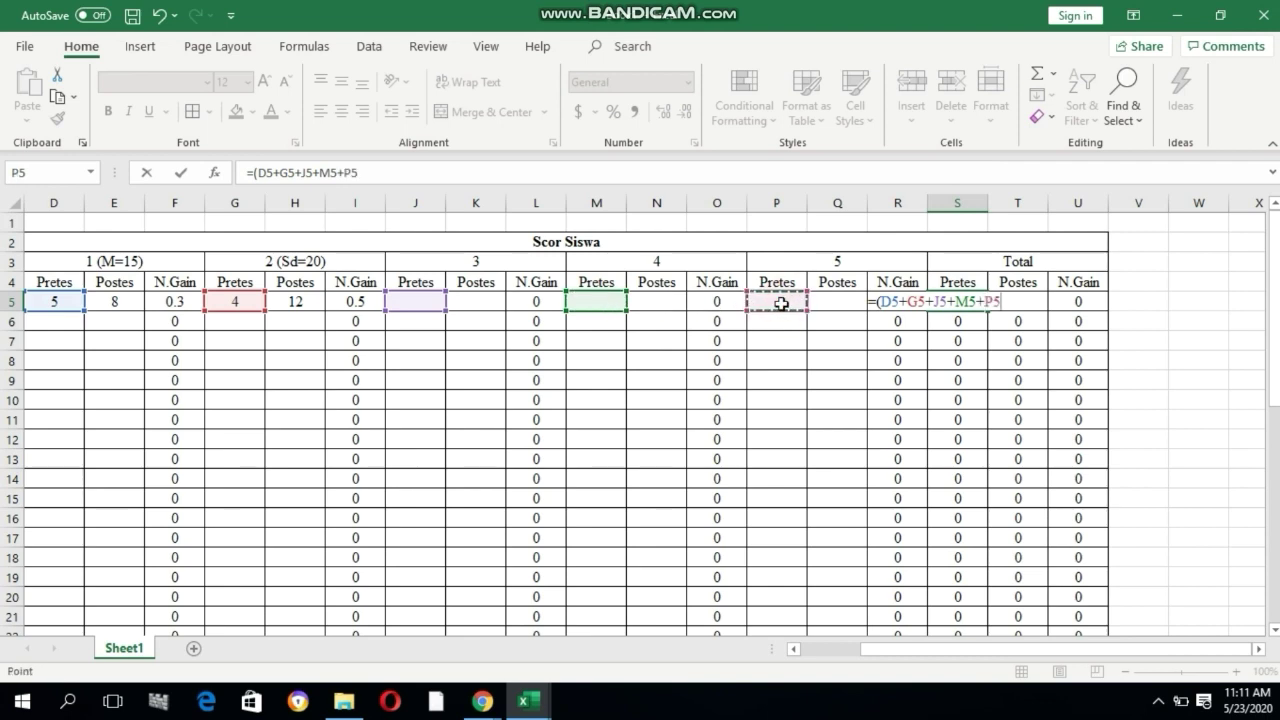
{"action": "type", "text": ")"}
{"action": "key", "text": "Return"}
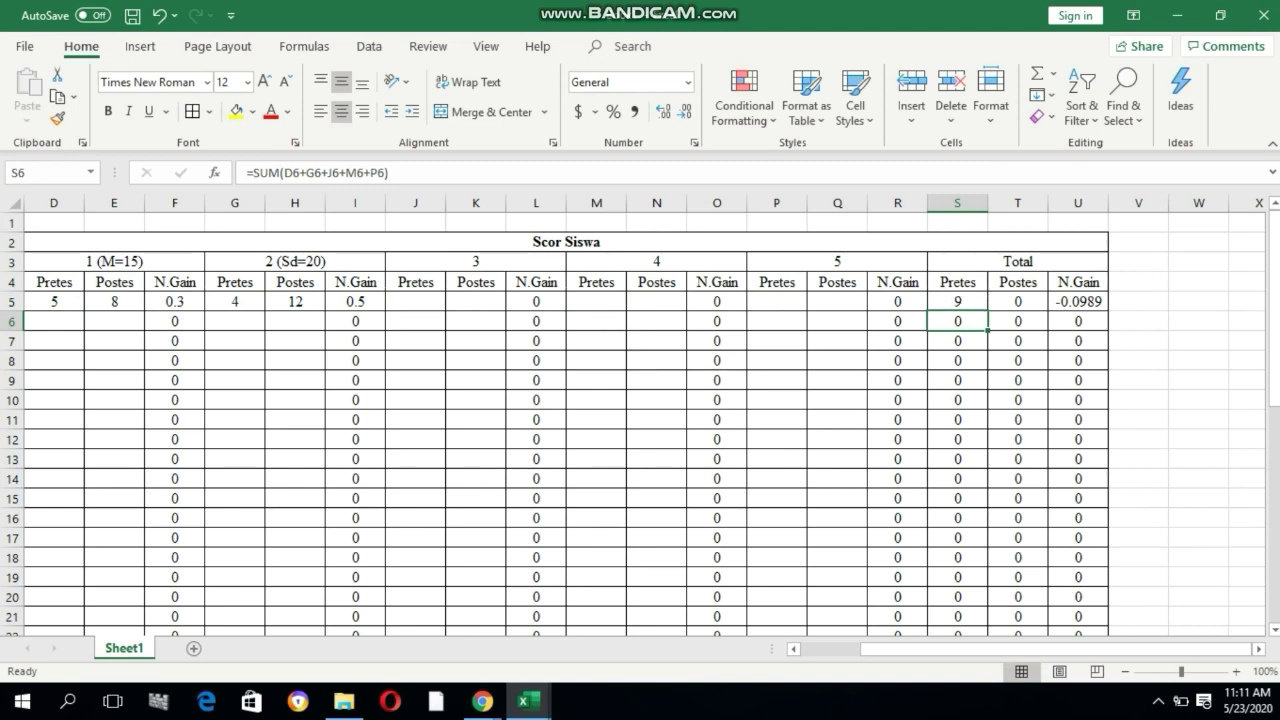
- Enter the formula =(E5+H5+K5+N5+Q5) in T5 to total student 1's Postes scores
{"action": "left_click", "coordinate": [1022, 301]}
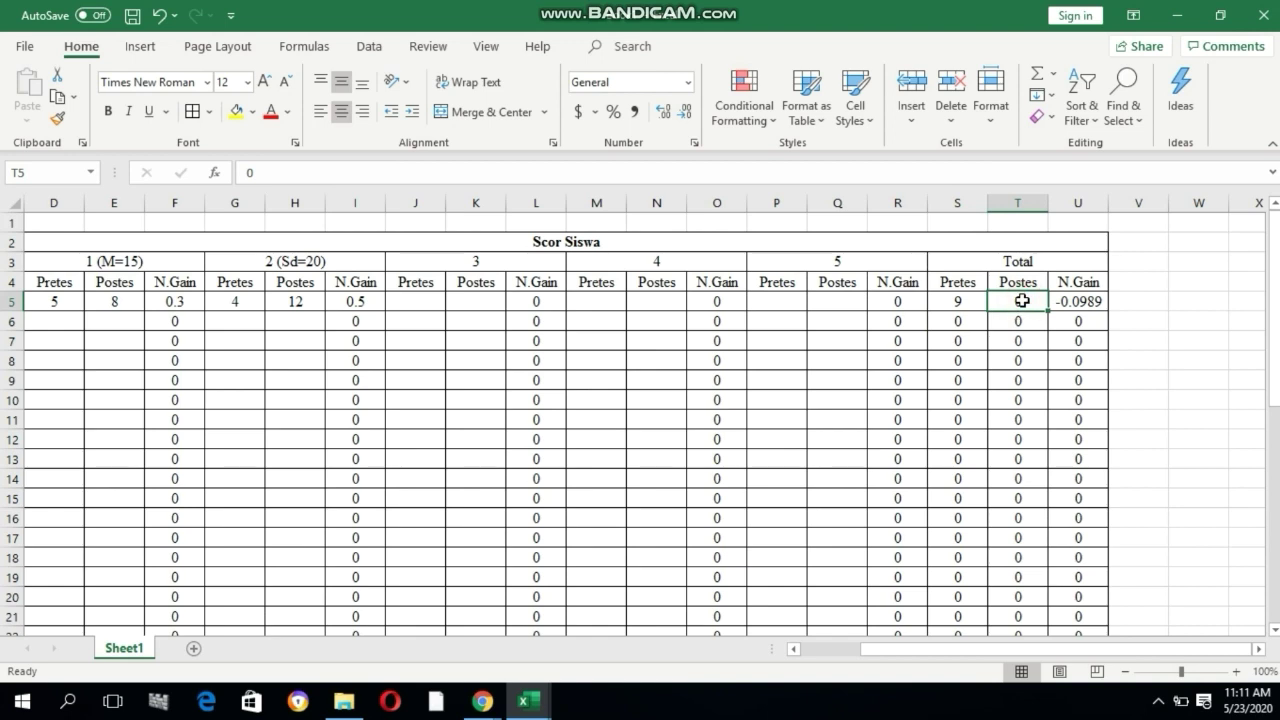
{"action": "type", "text": "="}
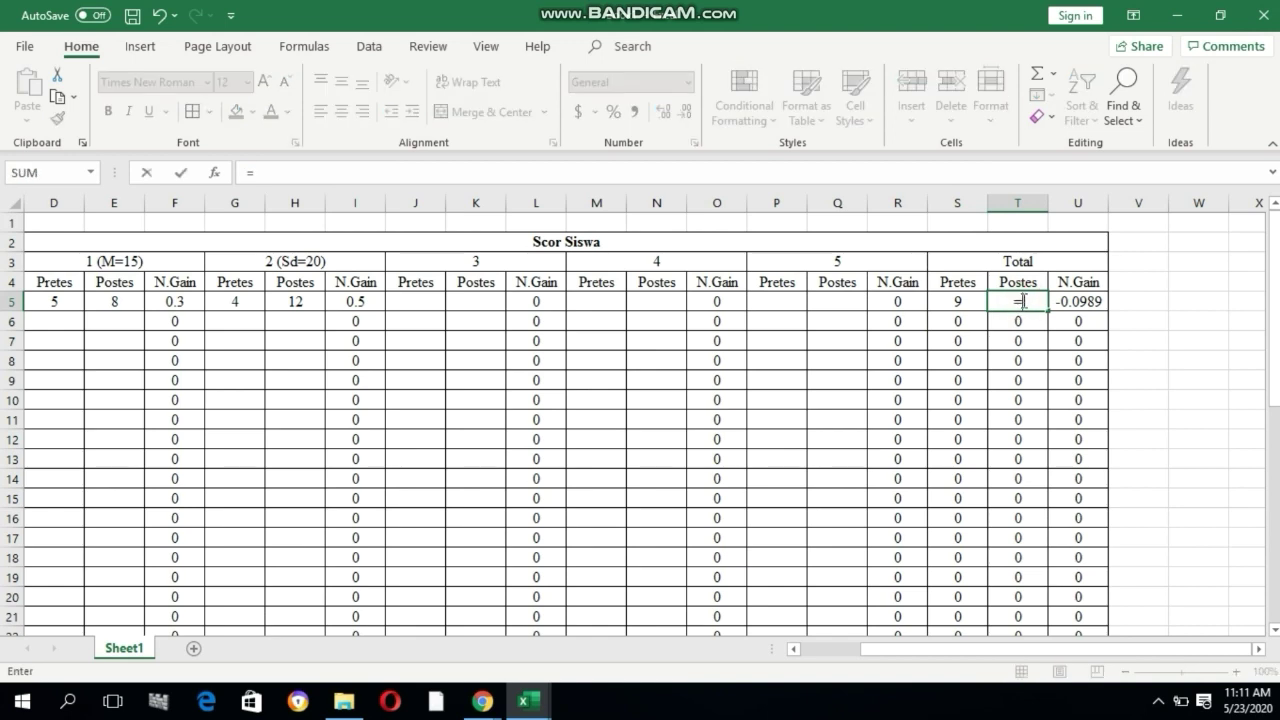
{"action": "type", "text": "("}
{"action": "left_click", "coordinate": [115, 299]}
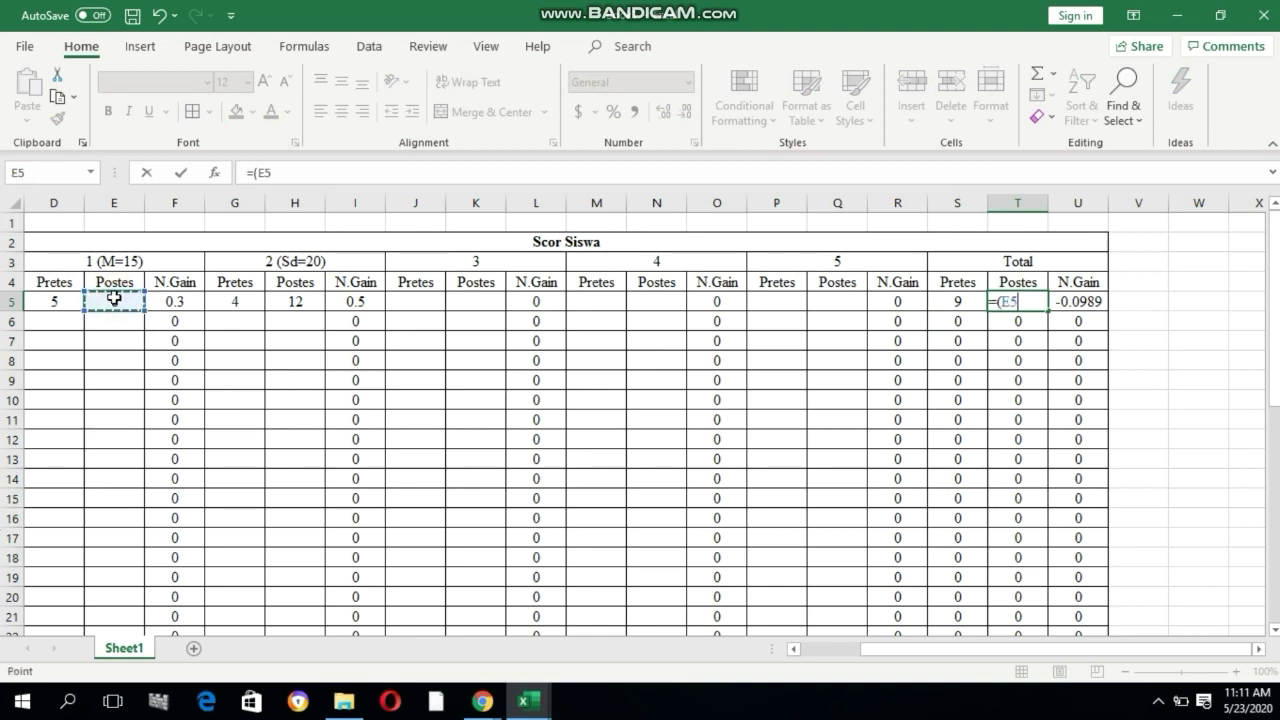
{"action": "type", "text": "+"}
{"action": "left_click", "coordinate": [298, 305]}
{"action": "type", "text": "+"}
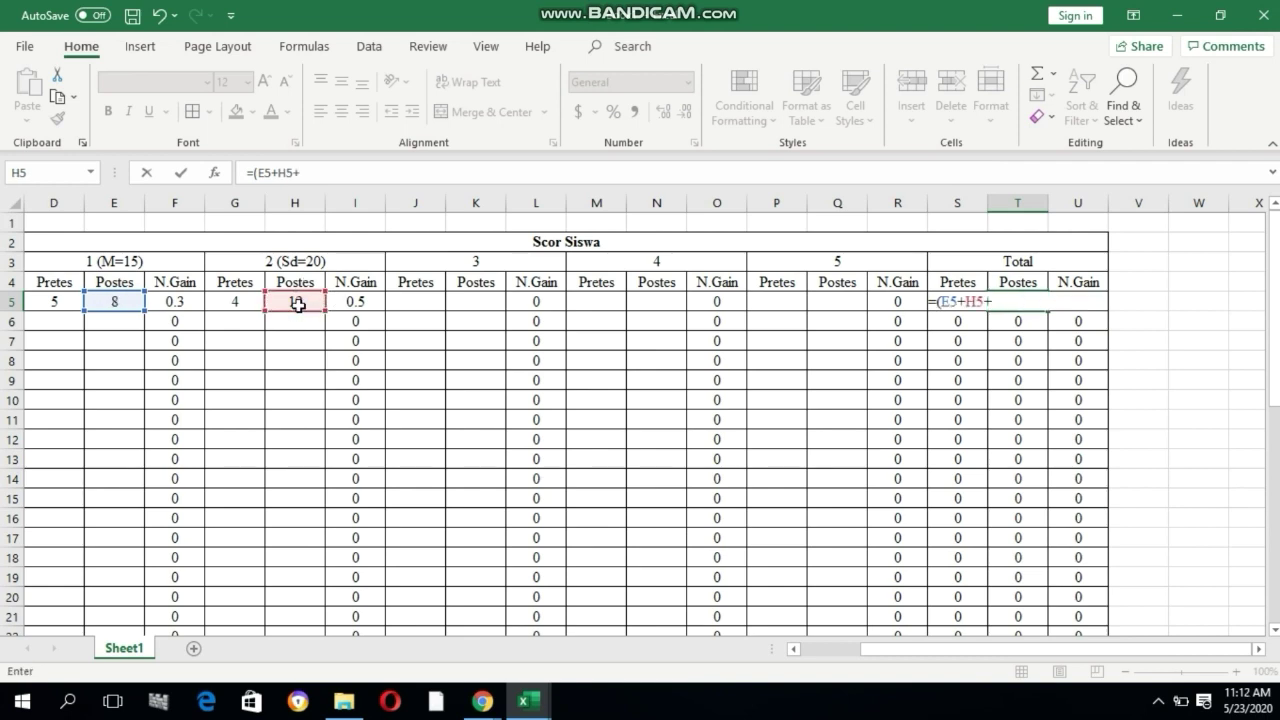
{"action": "left_click", "coordinate": [478, 308]}
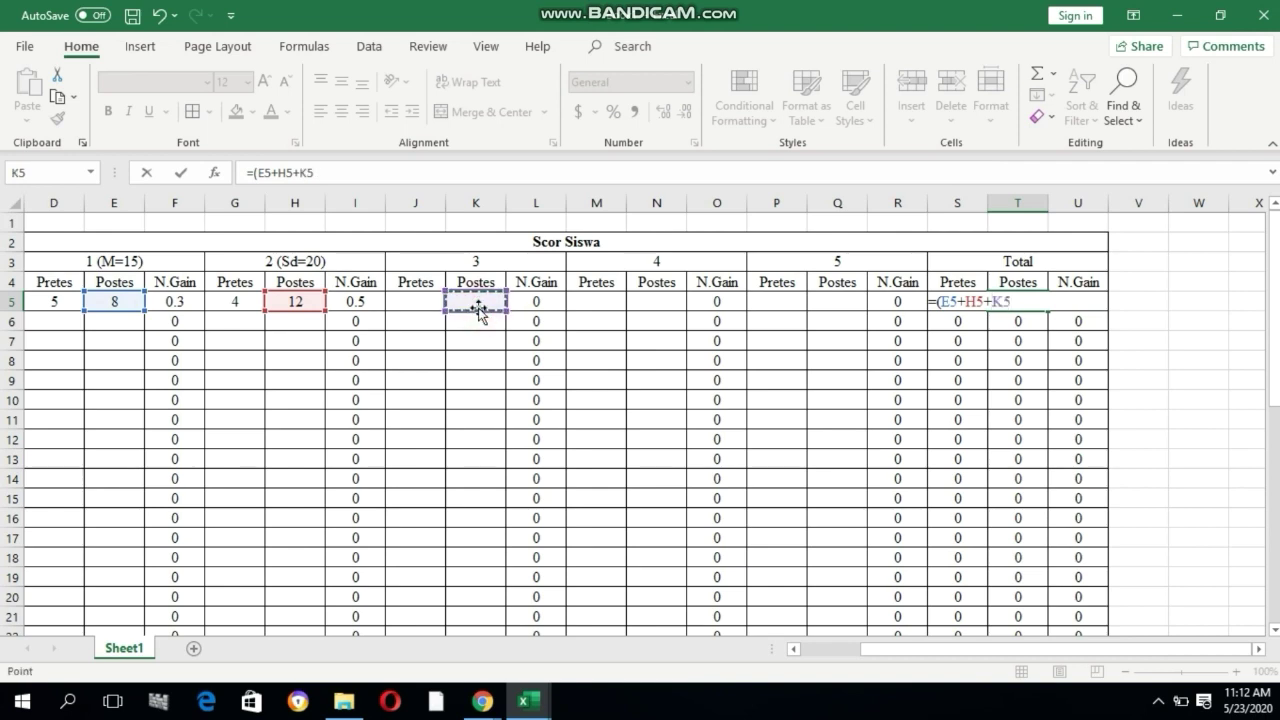
{"action": "type", "text": "+"}
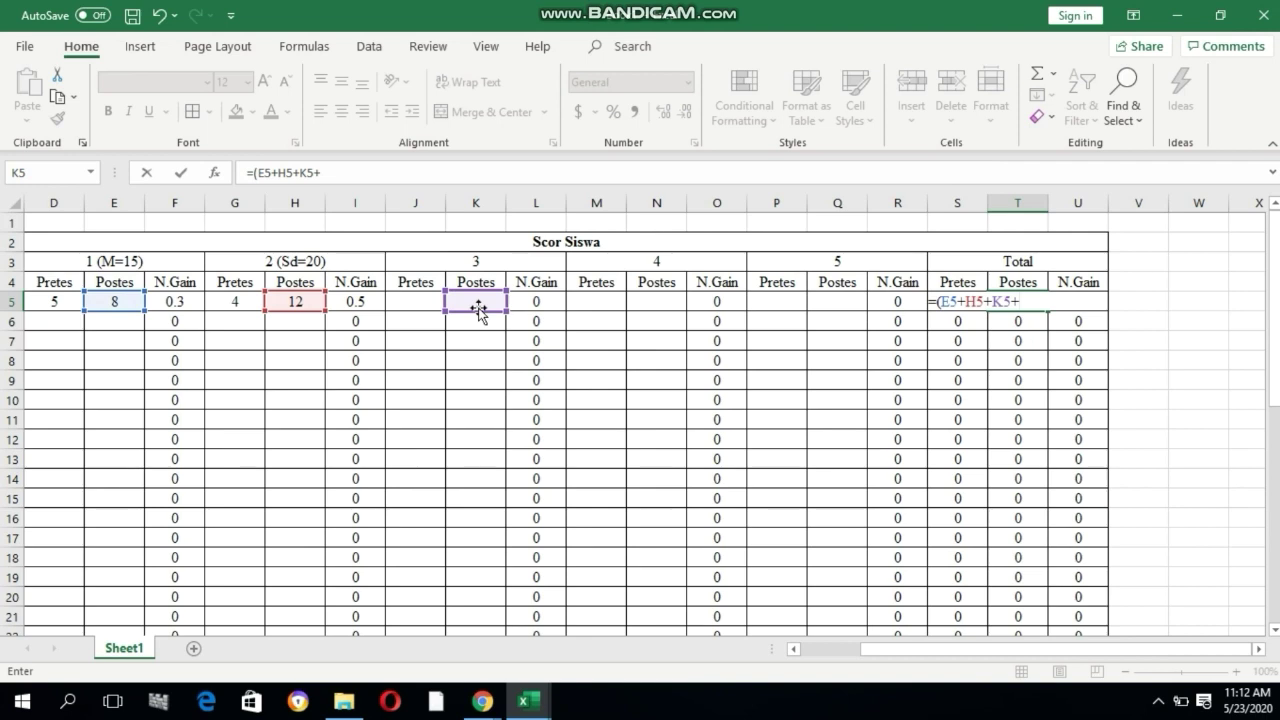
{"action": "left_click", "coordinate": [653, 301]}
{"action": "type", "text": "+"}
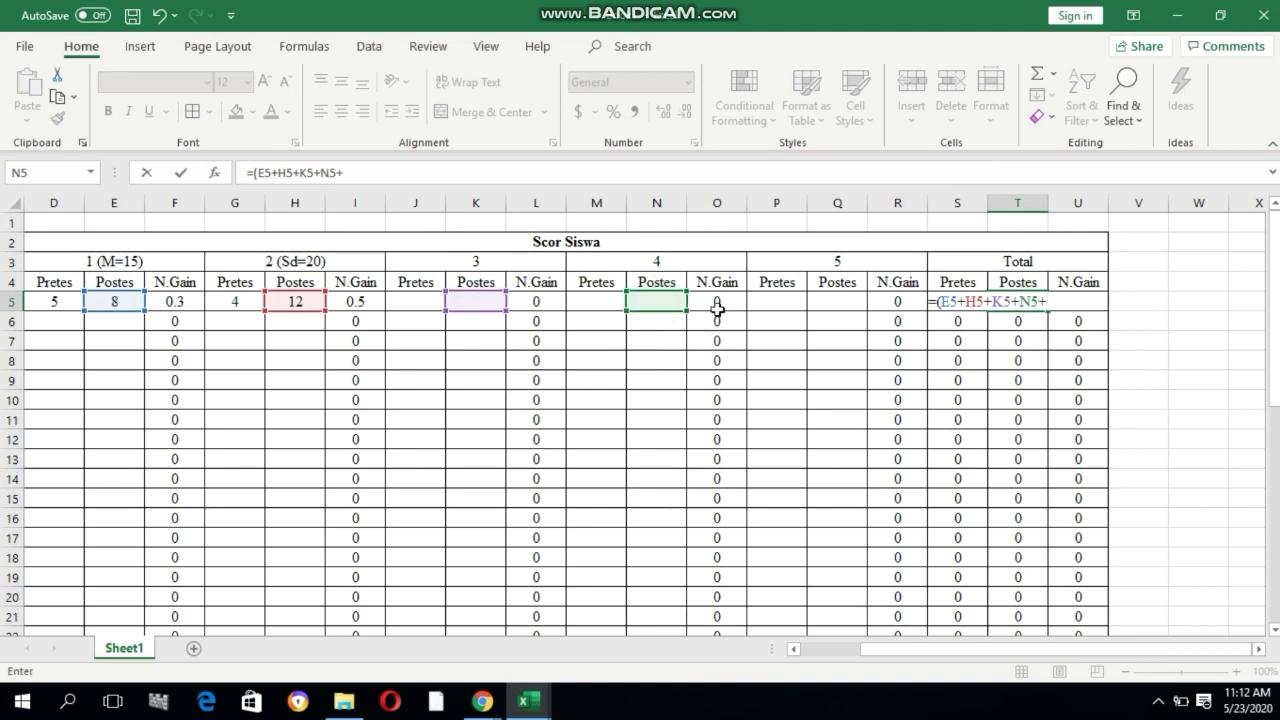
{"action": "left_click", "coordinate": [838, 304]}
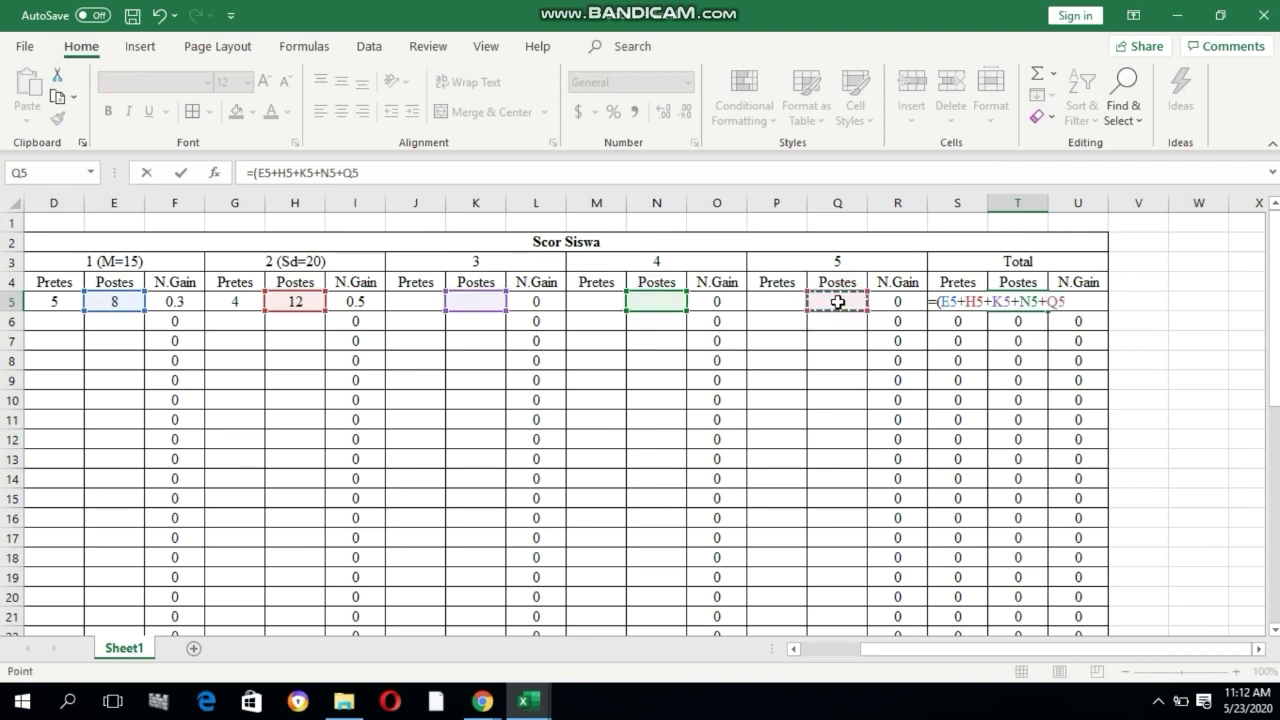
{"action": "type", "text": "+"}
{"action": "key", "text": "Return"}
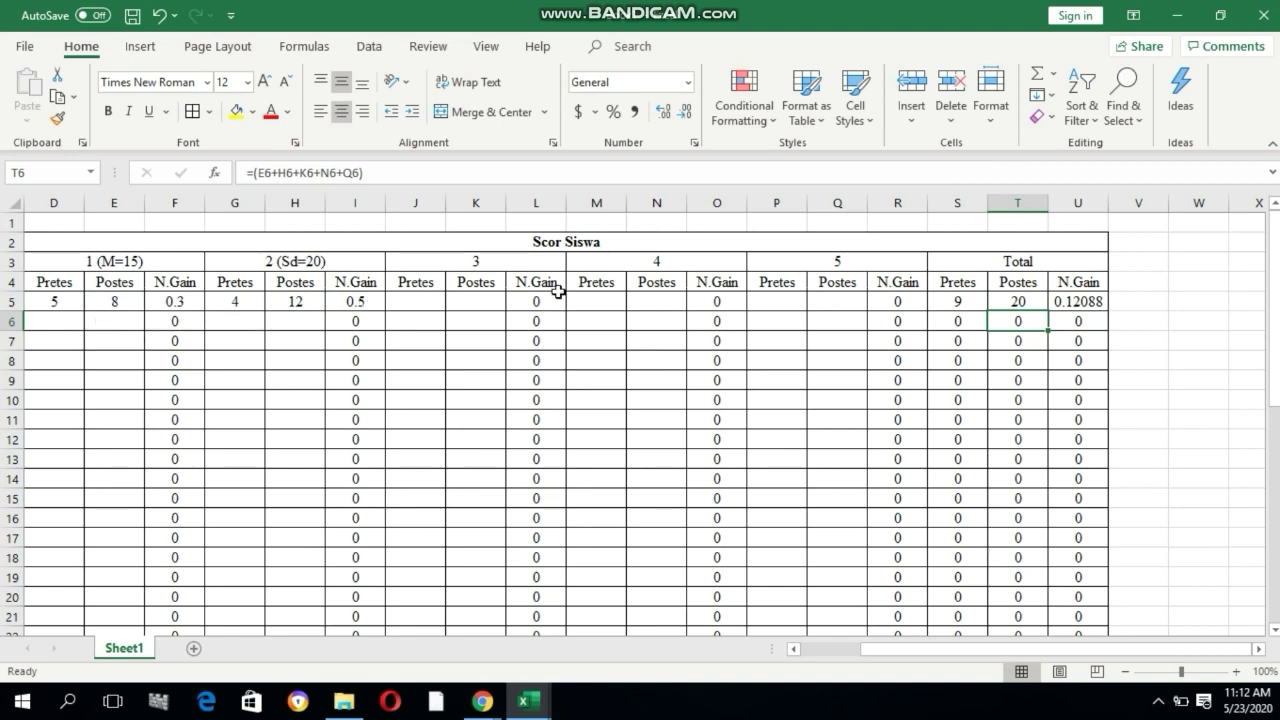
- Reduce student 1's Total N.Gain in U5 to two decimal places
{"action": "left_click", "coordinate": [1078, 301]}
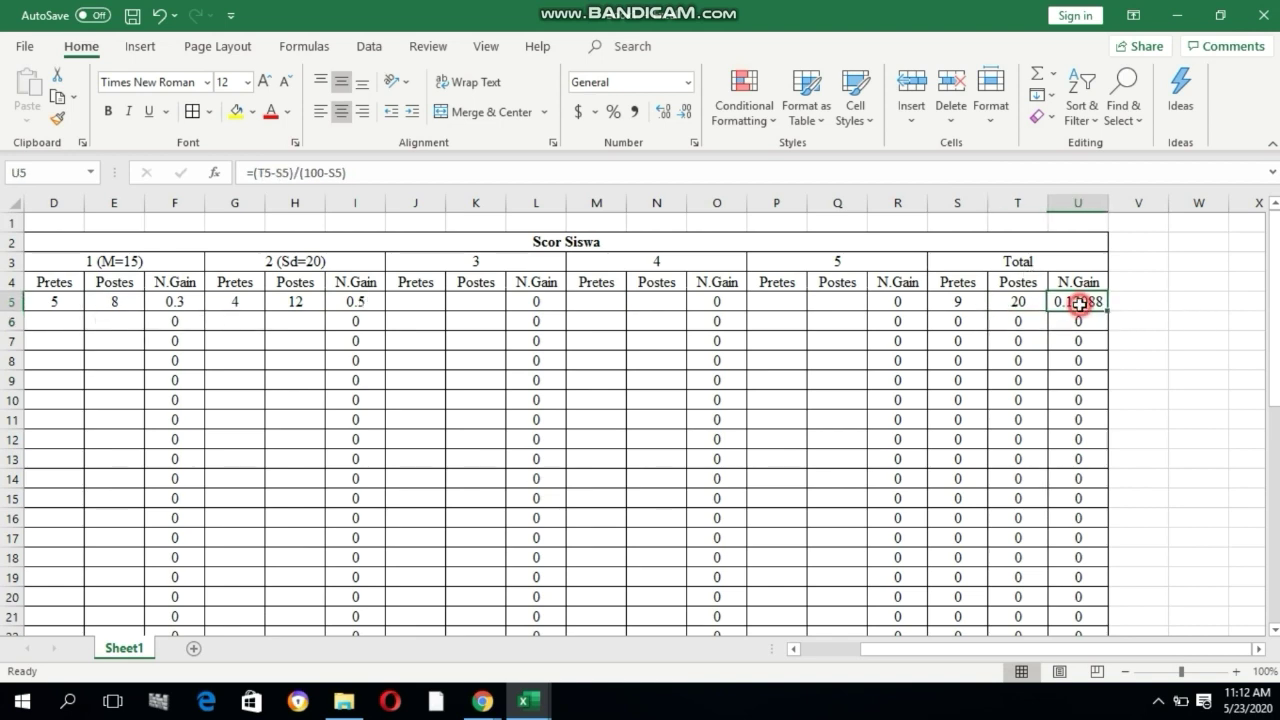
{"action": "left_click", "coordinate": [686, 112]}
{"action": "left_click", "coordinate": [688, 114]}
{"action": "left_click", "coordinate": [688, 114]}
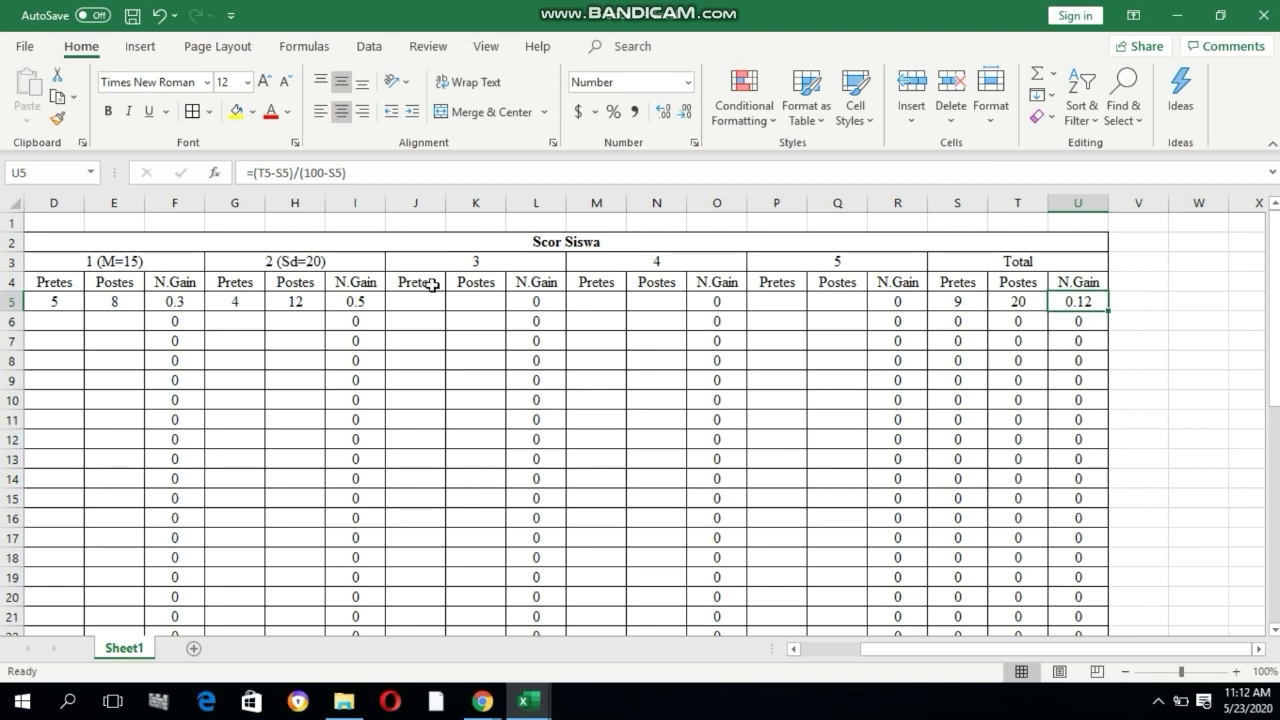
- Fill the Total N.Gain formula and format from U5 down to row 44 and make the filled column bold
{"action": "mouse_move", "coordinate": [1274, 300]}
{"action": "left_mouse_down"}
{"action": "mouse_move", "coordinate": [1274, 396]}
{"action": "mouse_move", "coordinate": [1274, 298]}
{"action": "left_mouse_up"}
{"action": "left_click_drag", "start_coordinate": [1108, 310], "coordinate": [1057, 543]}
{"action": "scroll", "coordinate": [1005, 457], "scroll_direction": "up", "scroll_amount": 8}
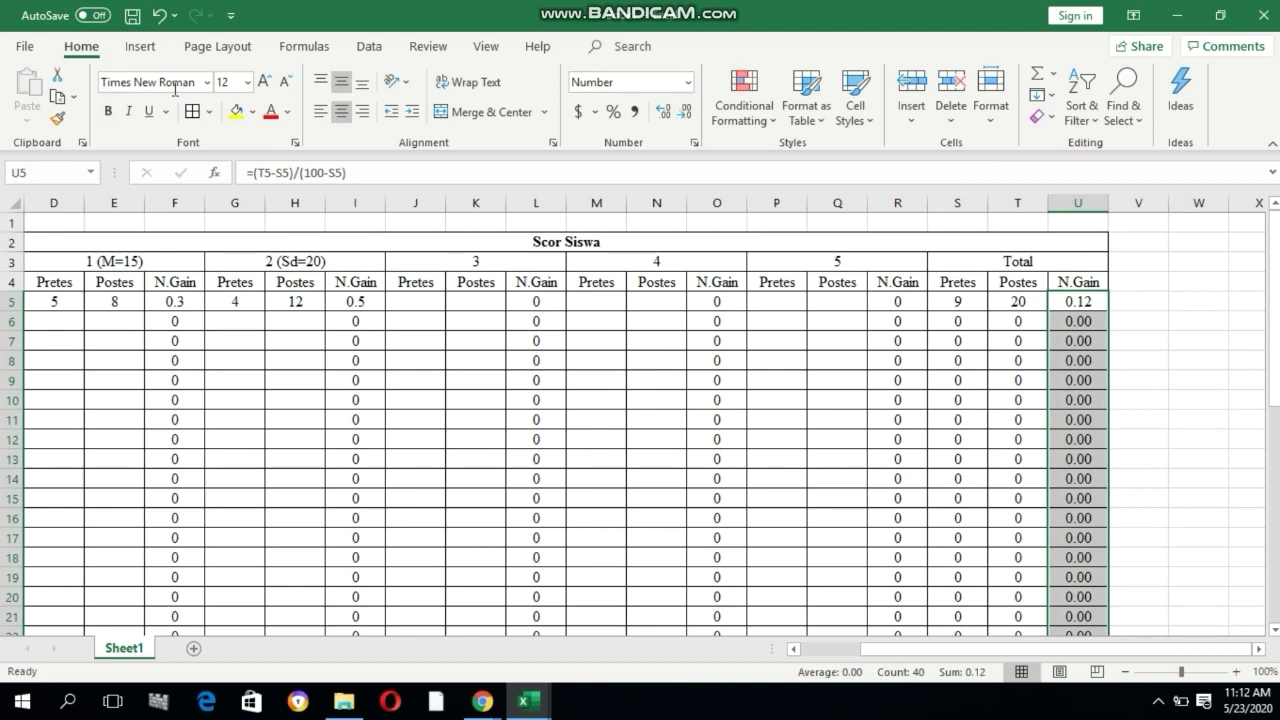
{"action": "left_click", "coordinate": [108, 111]}
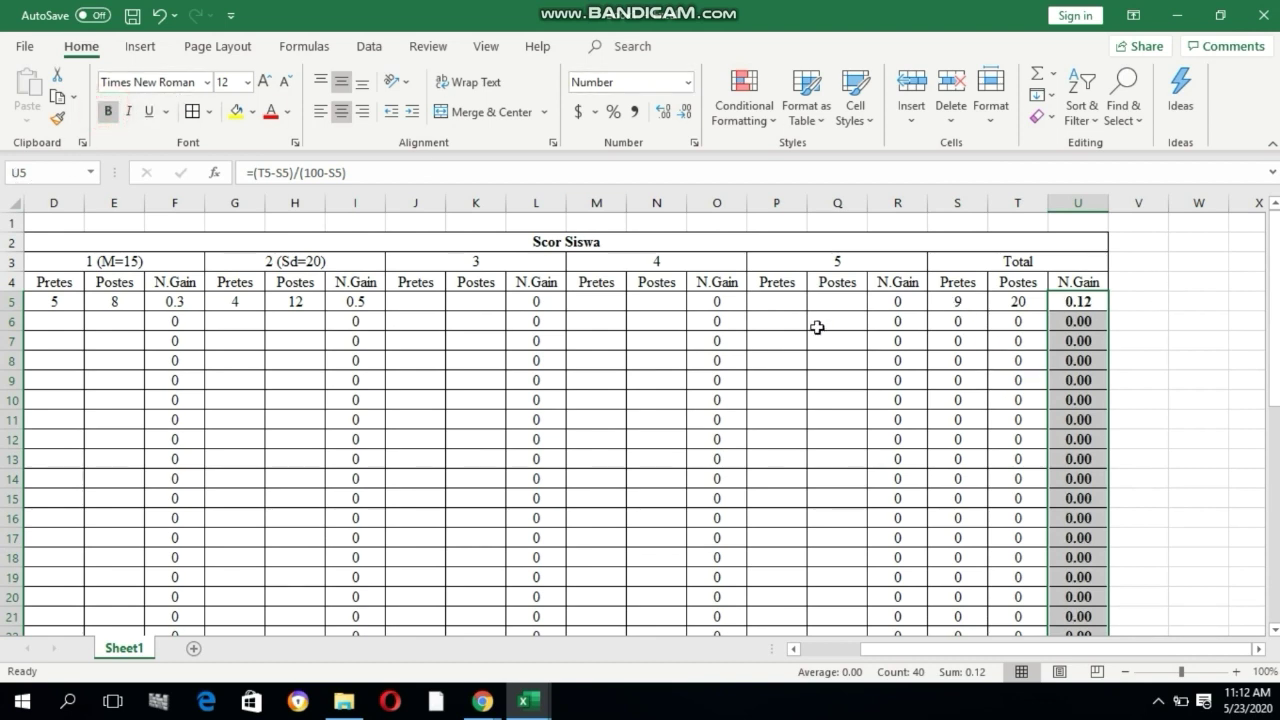
- Fill the Total Pretes and Postes formulas from S5 and T5 down to row 44
{"action": "left_click", "coordinate": [966, 303]}
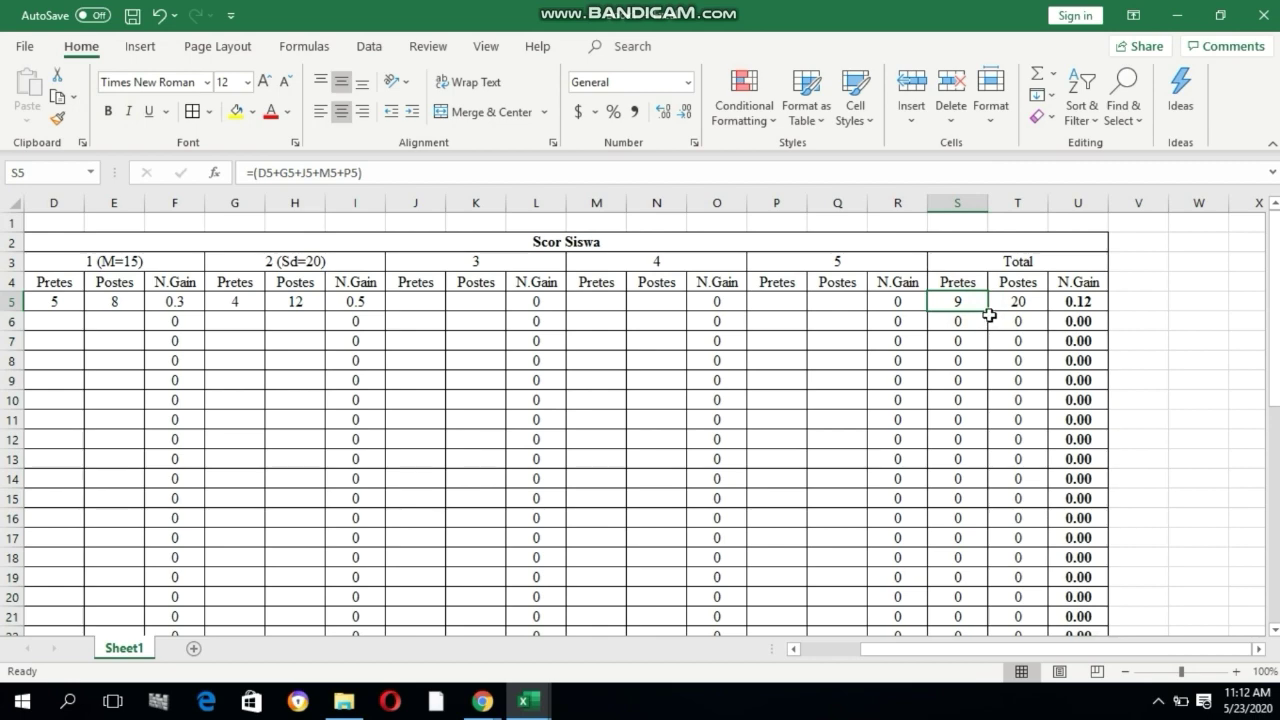
{"action": "mouse_move", "coordinate": [988, 314]}
{"action": "left_mouse_down"}
{"action": "mouse_move", "coordinate": [958, 600]}
{"action": "mouse_move", "coordinate": [964, 697]}
{"action": "mouse_move", "coordinate": [960, 626]}
{"action": "left_mouse_up"}
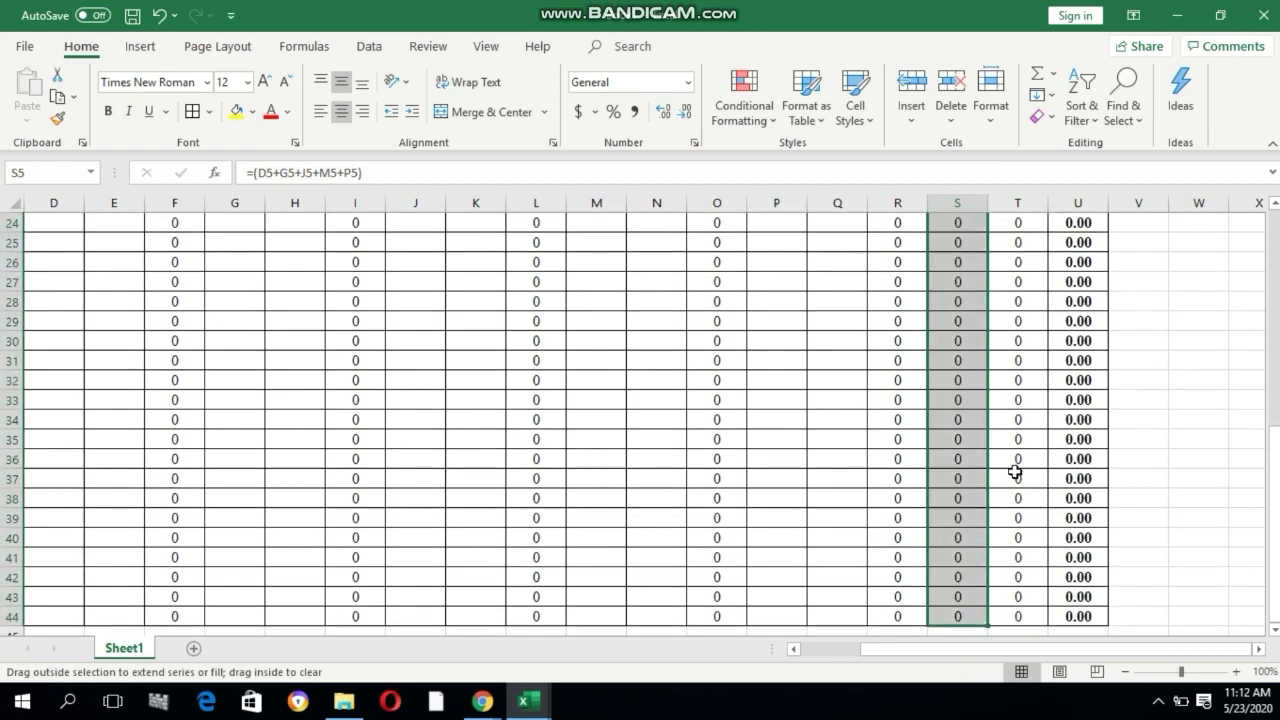
{"action": "scroll", "coordinate": [1032, 392], "scroll_direction": "up", "scroll_amount": 3}
{"action": "scroll", "coordinate": [1010, 316], "scroll_direction": "up", "scroll_amount": 5}
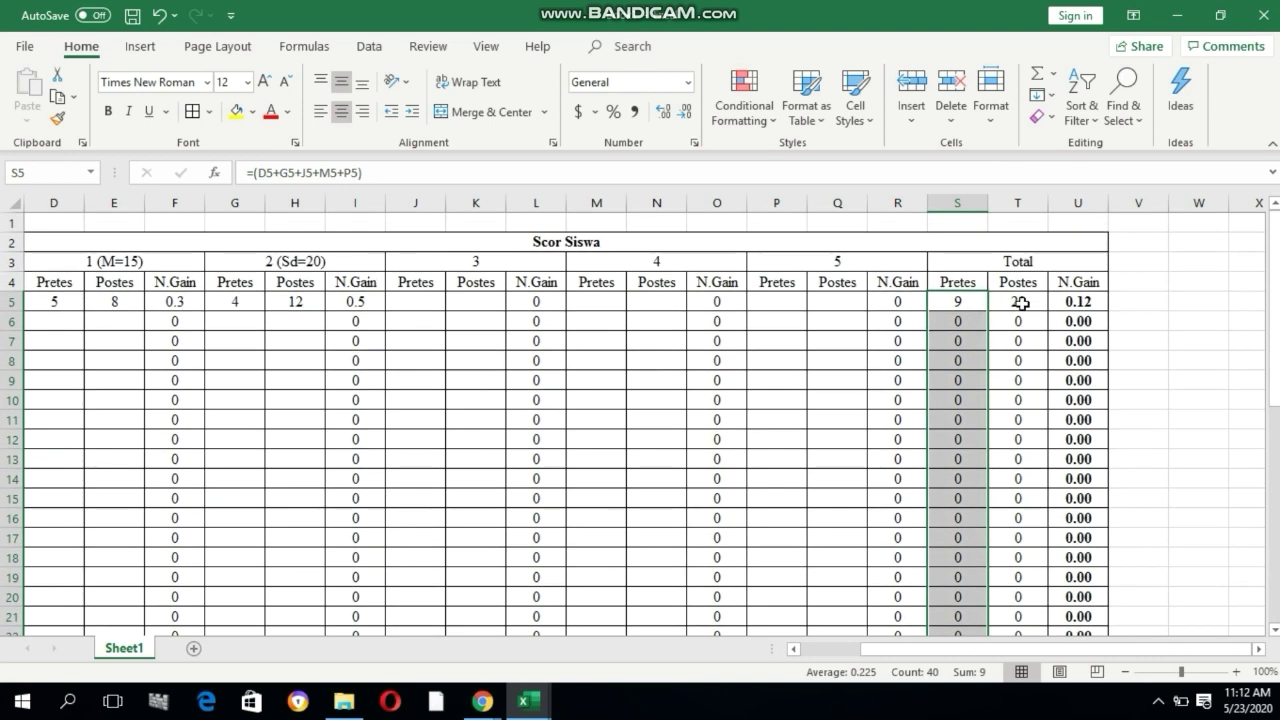
{"action": "left_click", "coordinate": [1026, 304]}
{"action": "left_click_drag", "start_coordinate": [1030, 308], "coordinate": [1054, 316]}
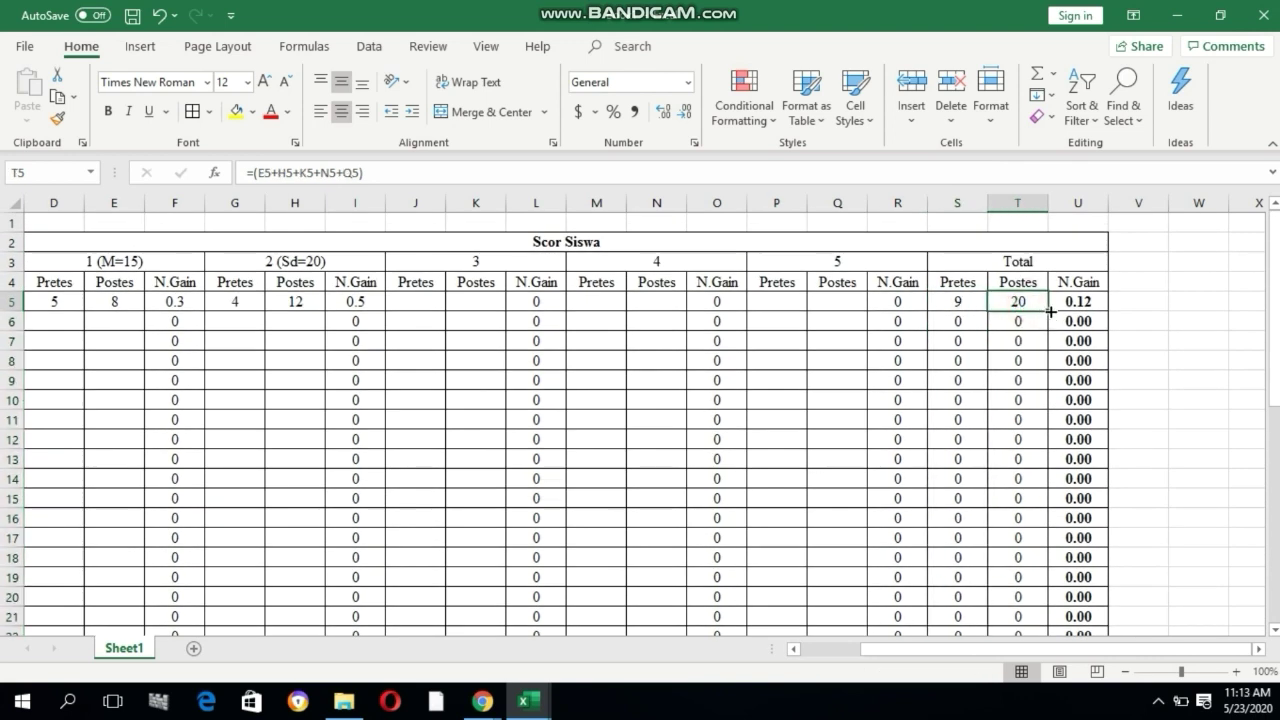
{"action": "left_click_drag", "start_coordinate": [1051, 311], "coordinate": [988, 598]}
{"action": "scroll", "coordinate": [680, 423], "scroll_direction": "up", "scroll_amount": 8}
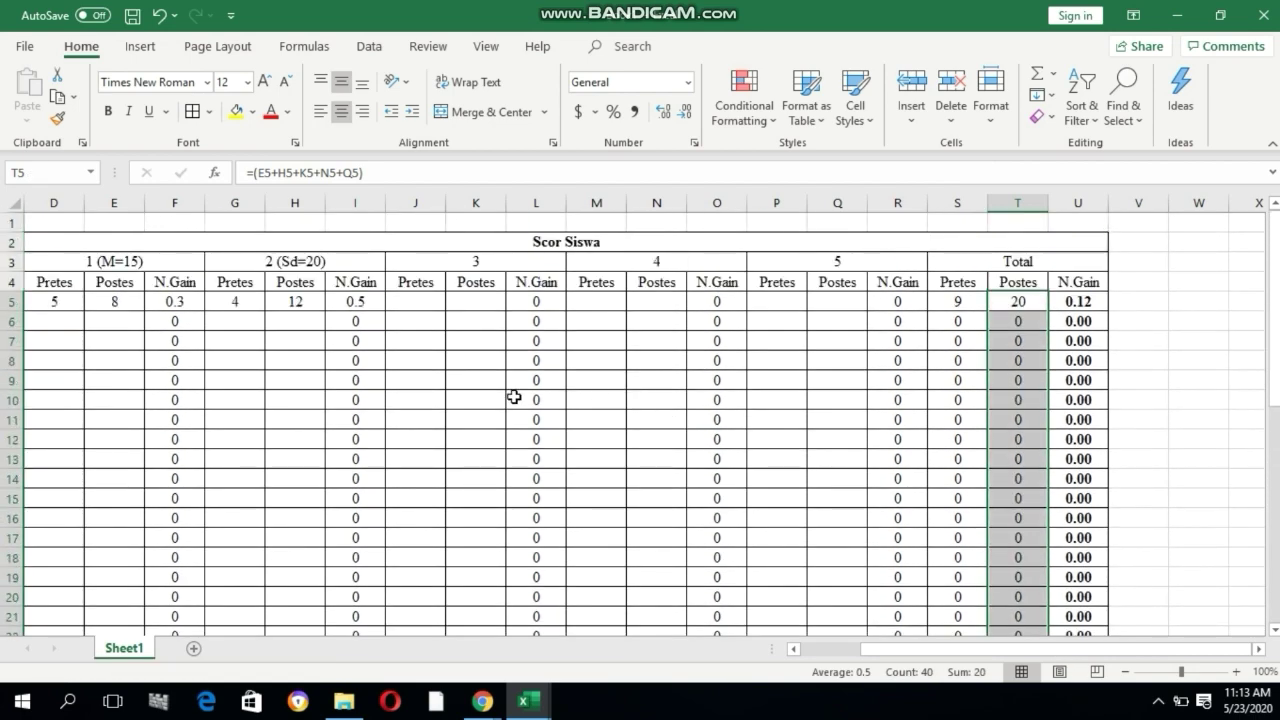
- Make the N.Gain values of groups 1 and 2 bold in F5:F44 and I5:I42
{"action": "left_click_drag", "start_coordinate": [168, 298], "coordinate": [177, 575]}
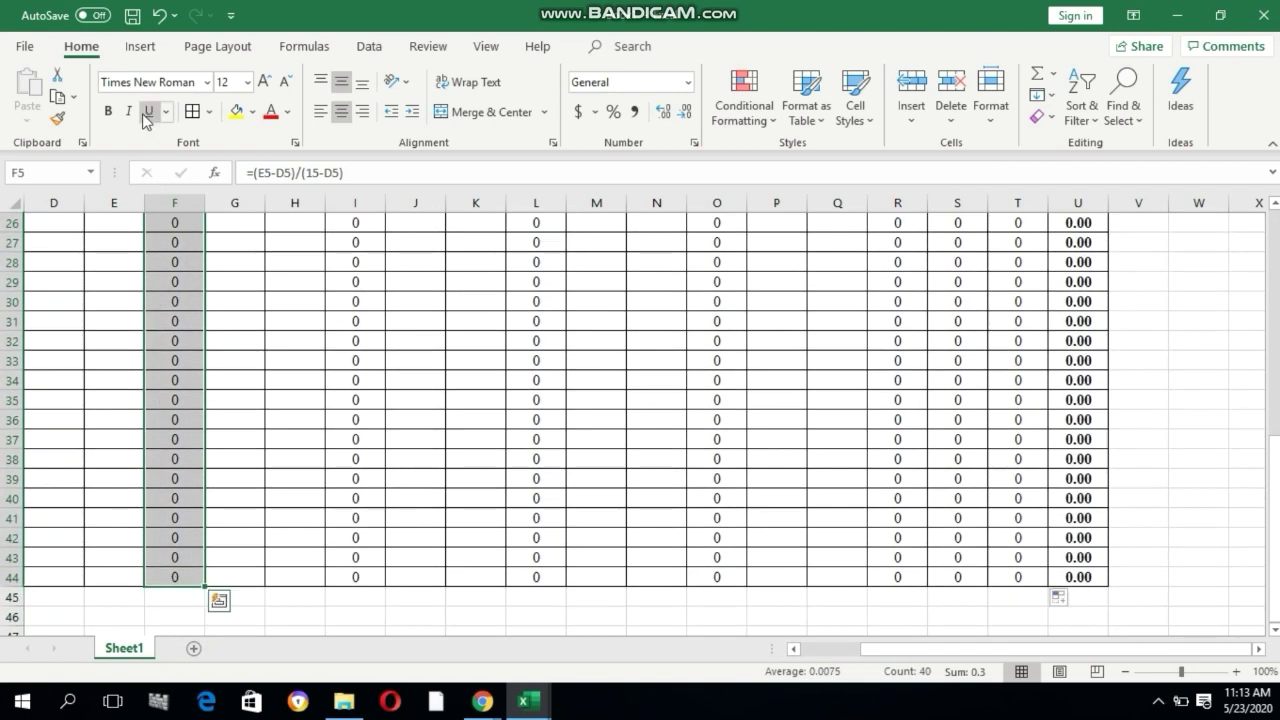
{"action": "left_click", "coordinate": [110, 111]}
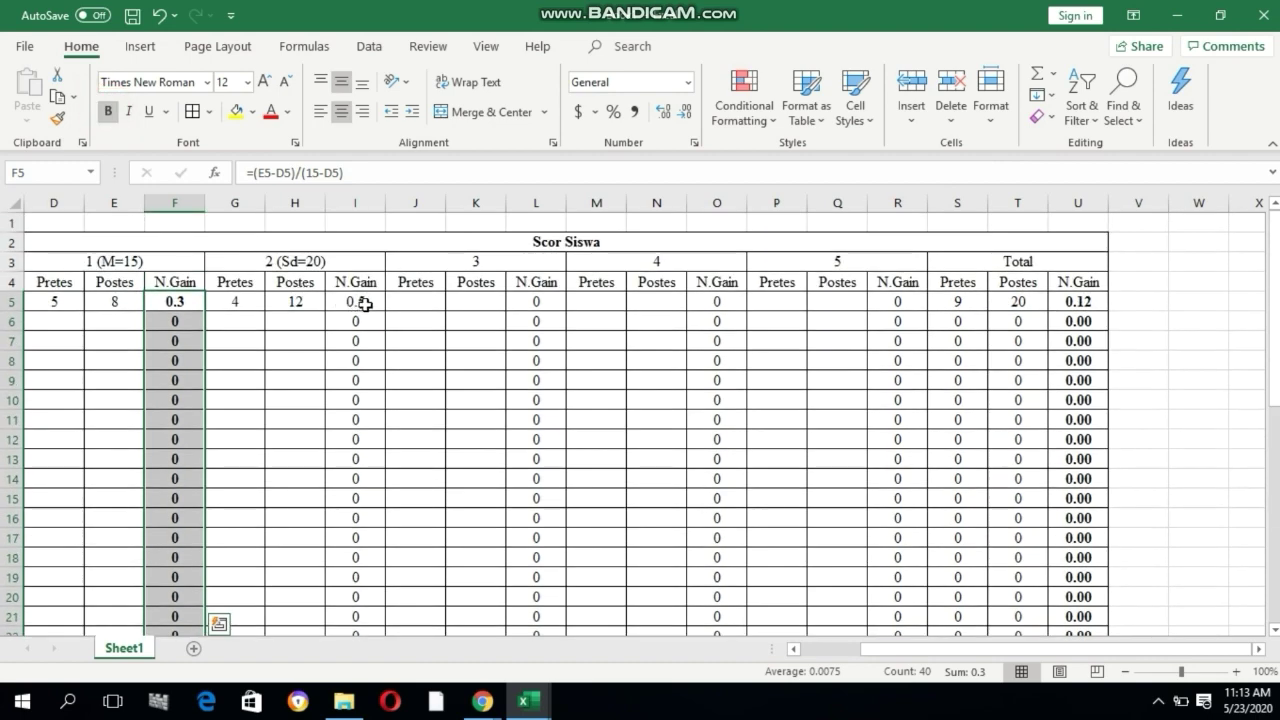
{"action": "mouse_move", "coordinate": [355, 301]}
{"action": "left_mouse_down"}
{"action": "mouse_move", "coordinate": [325, 662]}
{"action": "mouse_move", "coordinate": [360, 674]}
{"action": "mouse_move", "coordinate": [348, 648]}
{"action": "mouse_move", "coordinate": [358, 540]}
{"action": "left_mouse_up"}
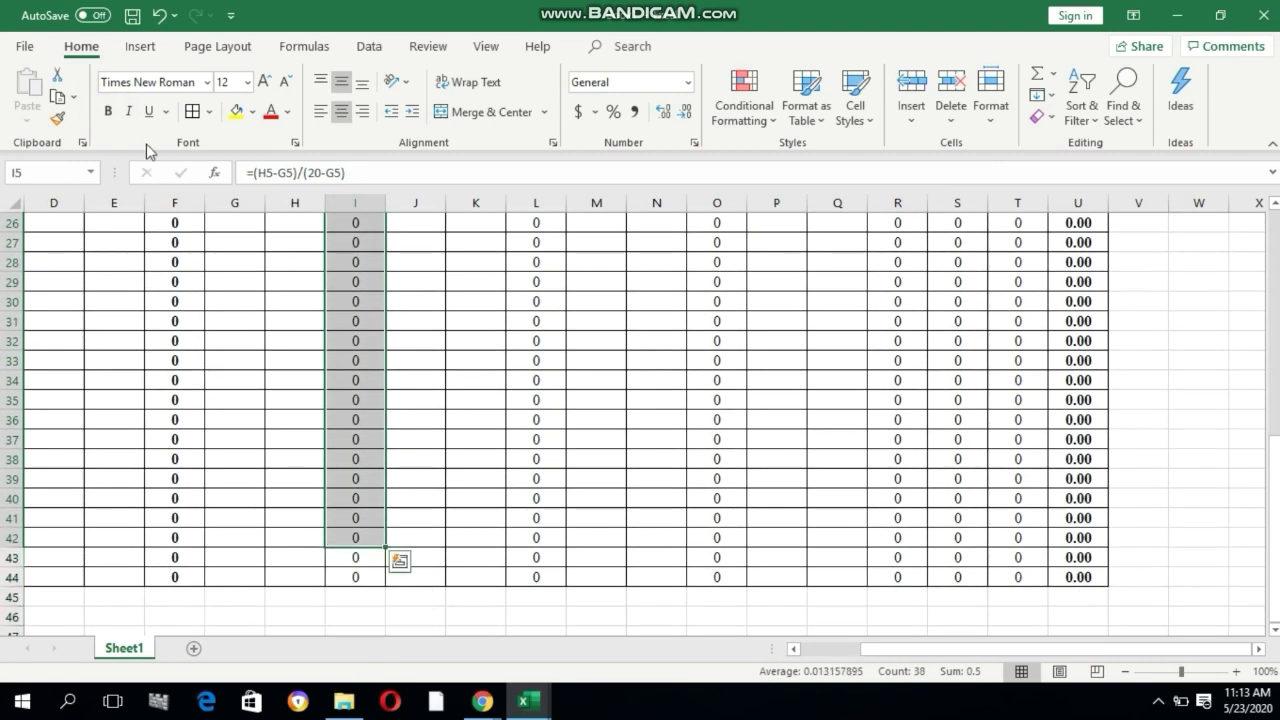
{"action": "left_click", "coordinate": [108, 110]}
{"action": "scroll", "coordinate": [523, 290], "scroll_direction": "up", "scroll_amount": 8}
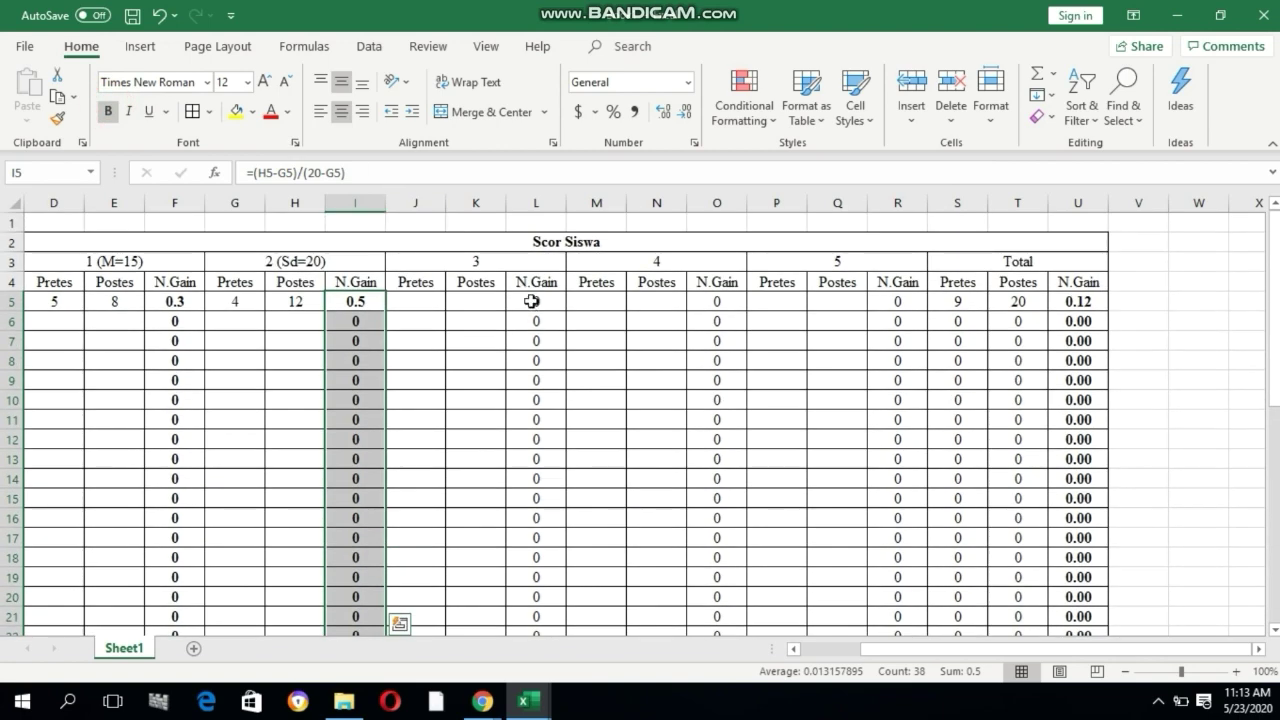
- Make the N.Gain values of groups 3 and 4 bold in L5:L43 and O5:O44
{"action": "left_click_drag", "start_coordinate": [531, 301], "coordinate": [540, 578]}
{"action": "left_click", "coordinate": [108, 111]}
{"action": "scroll", "coordinate": [666, 348], "scroll_direction": "up", "scroll_amount": 8}
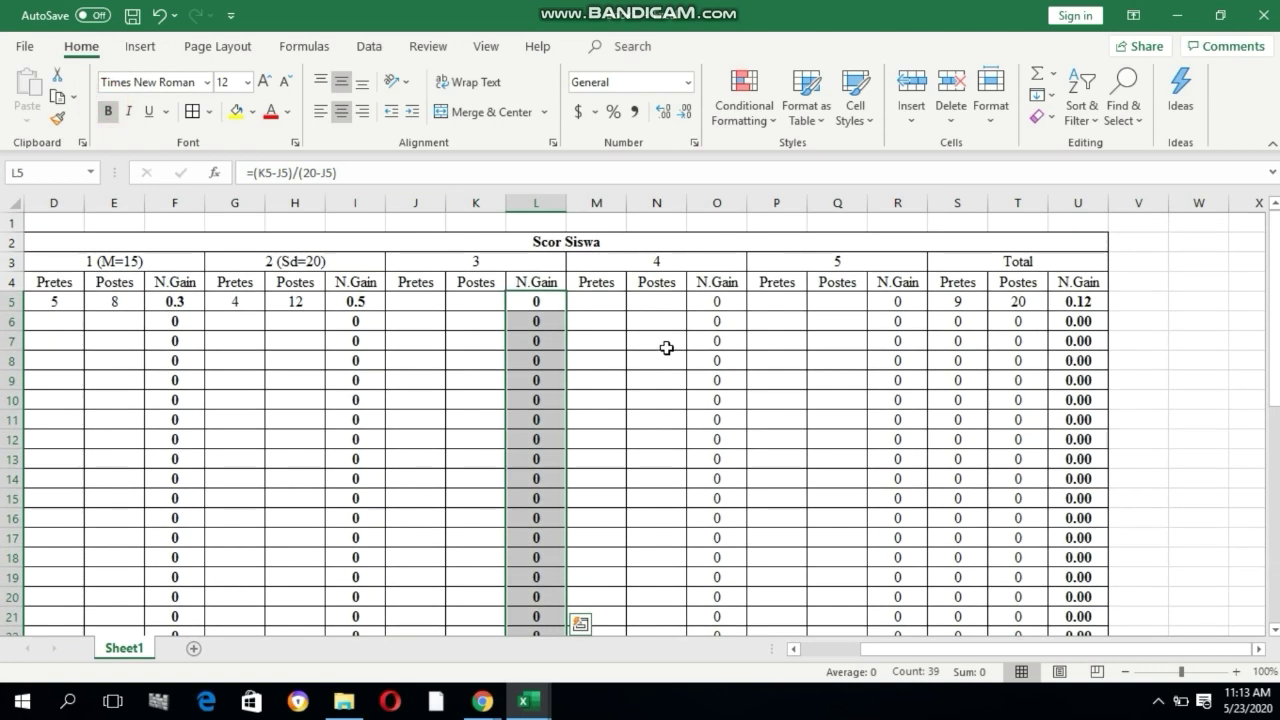
{"action": "left_click_drag", "start_coordinate": [710, 299], "coordinate": [711, 575]}
{"action": "left_click", "coordinate": [108, 110]}
{"action": "scroll", "coordinate": [957, 480], "scroll_direction": "up", "scroll_amount": 8}
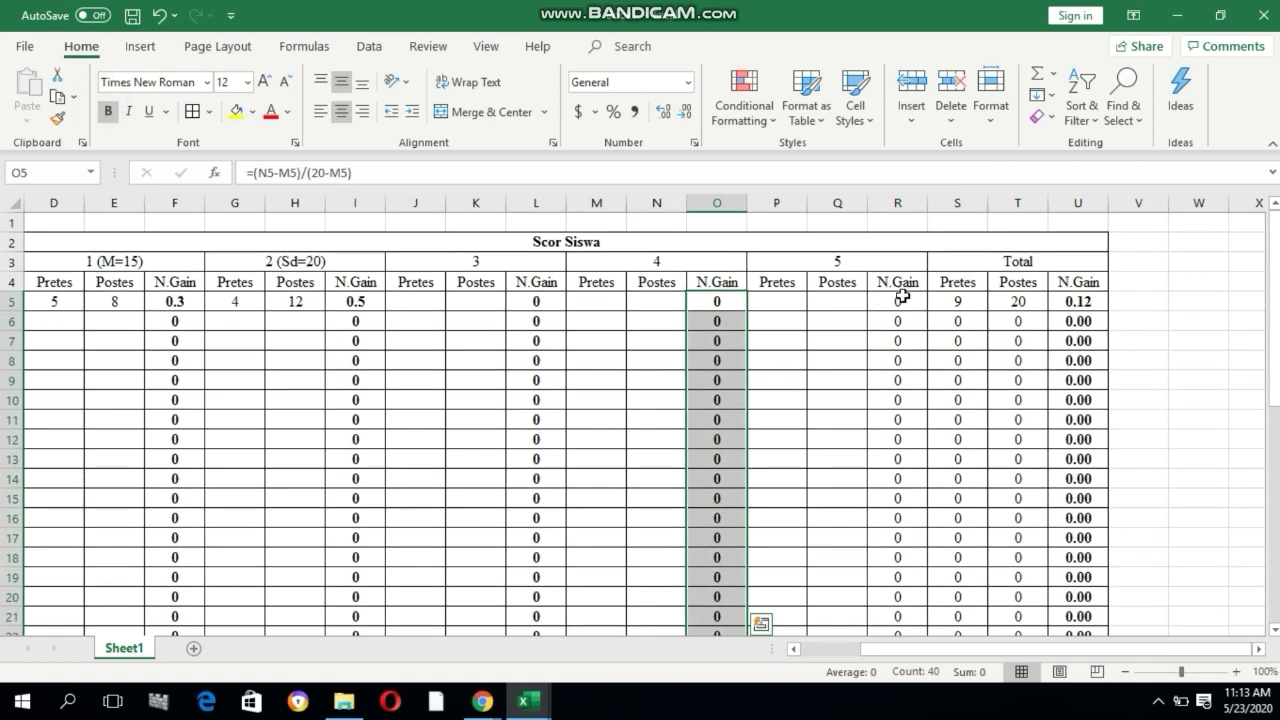
- Make the group 5 N.Gain values in R5:R44 bold
{"action": "left_click_drag", "start_coordinate": [902, 296], "coordinate": [894, 540]}
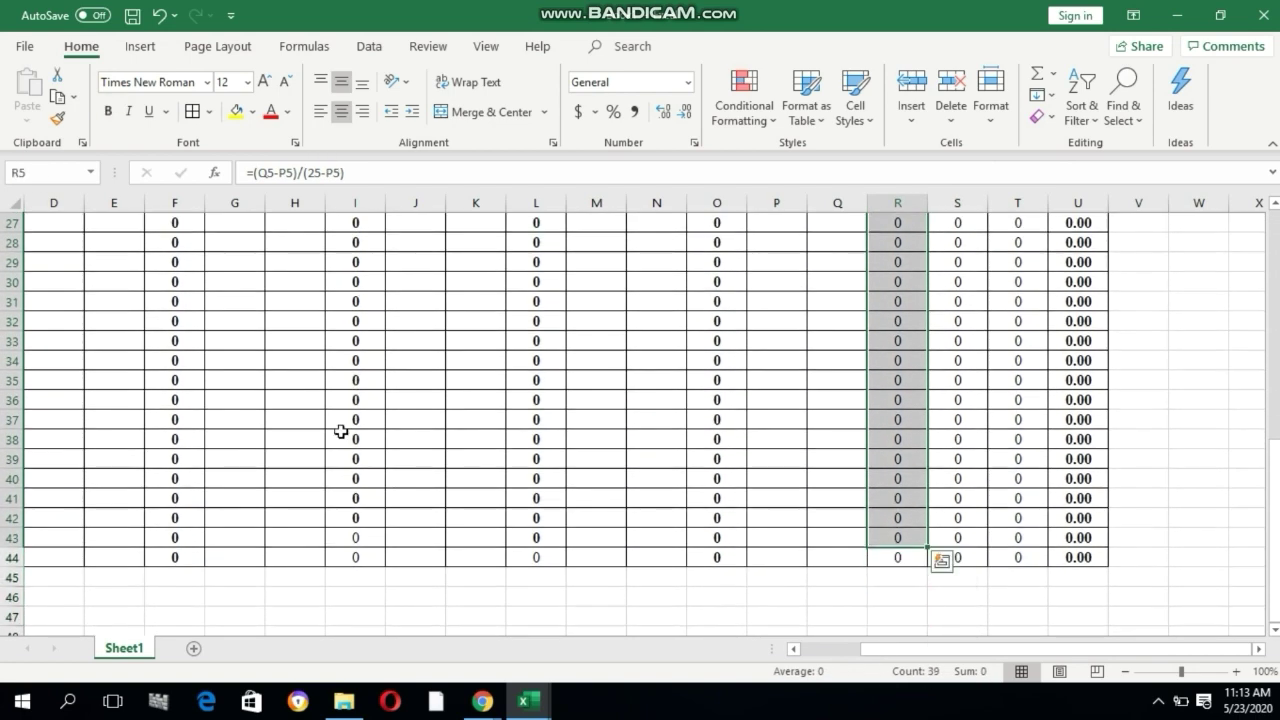
{"action": "key", "text": "shift+Down"}
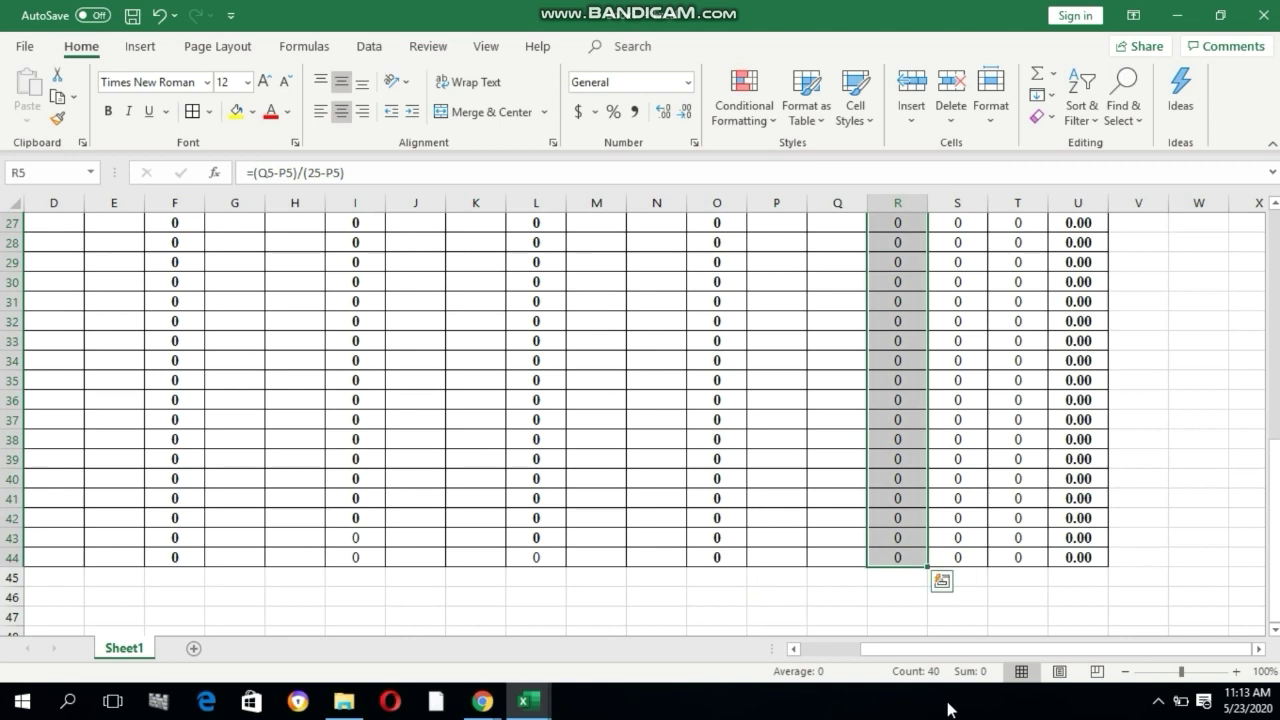
{"action": "left_click", "coordinate": [108, 111]}
{"action": "scroll", "coordinate": [648, 331], "scroll_direction": "up", "scroll_amount": 9}
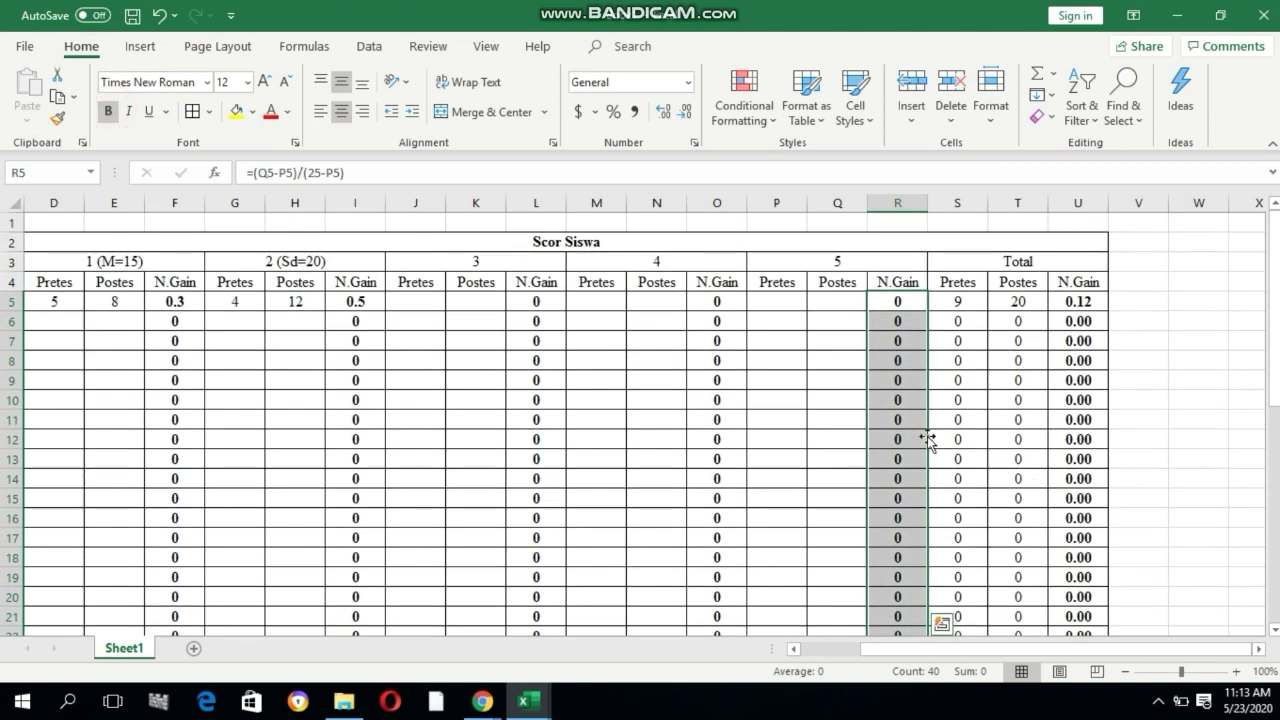
{"action": "left_click", "coordinate": [957, 448]}
{"action": "left_click", "coordinate": [957, 448]}
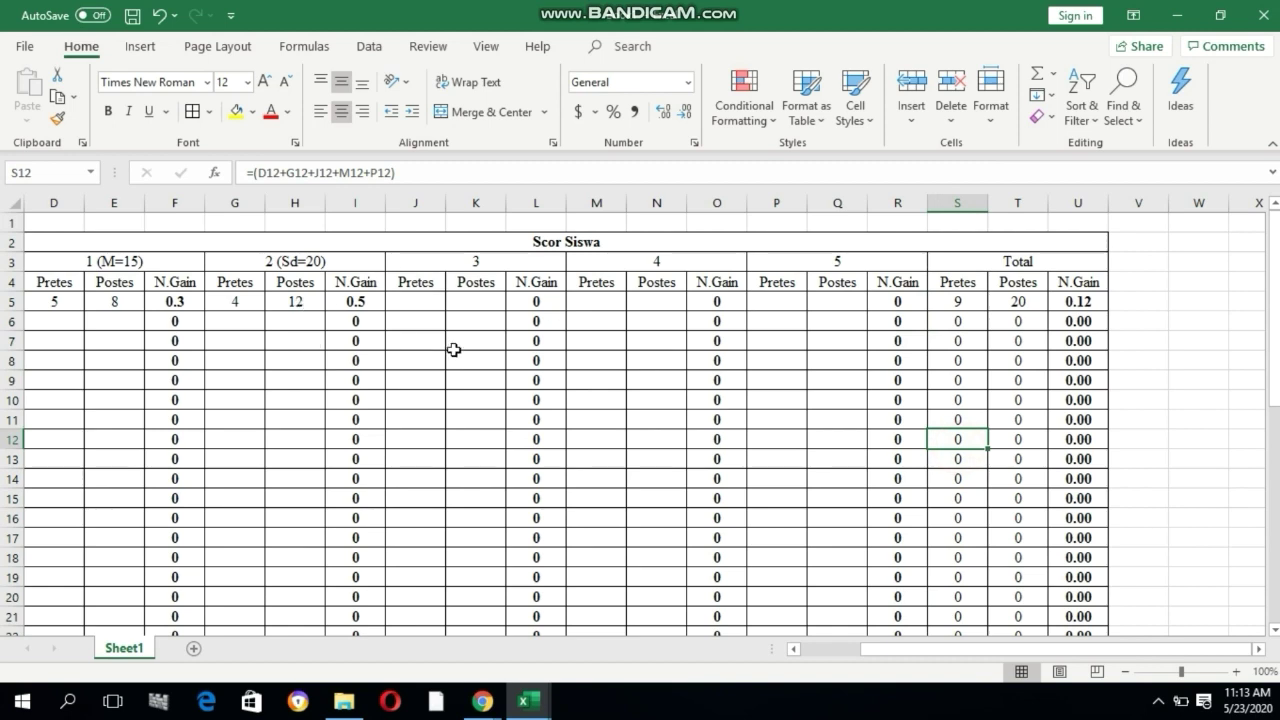
- Enter student 1's group 3 scores: Pretes 5 in J5 and Postes 12 in K5
{"action": "left_click", "coordinate": [412, 300]}
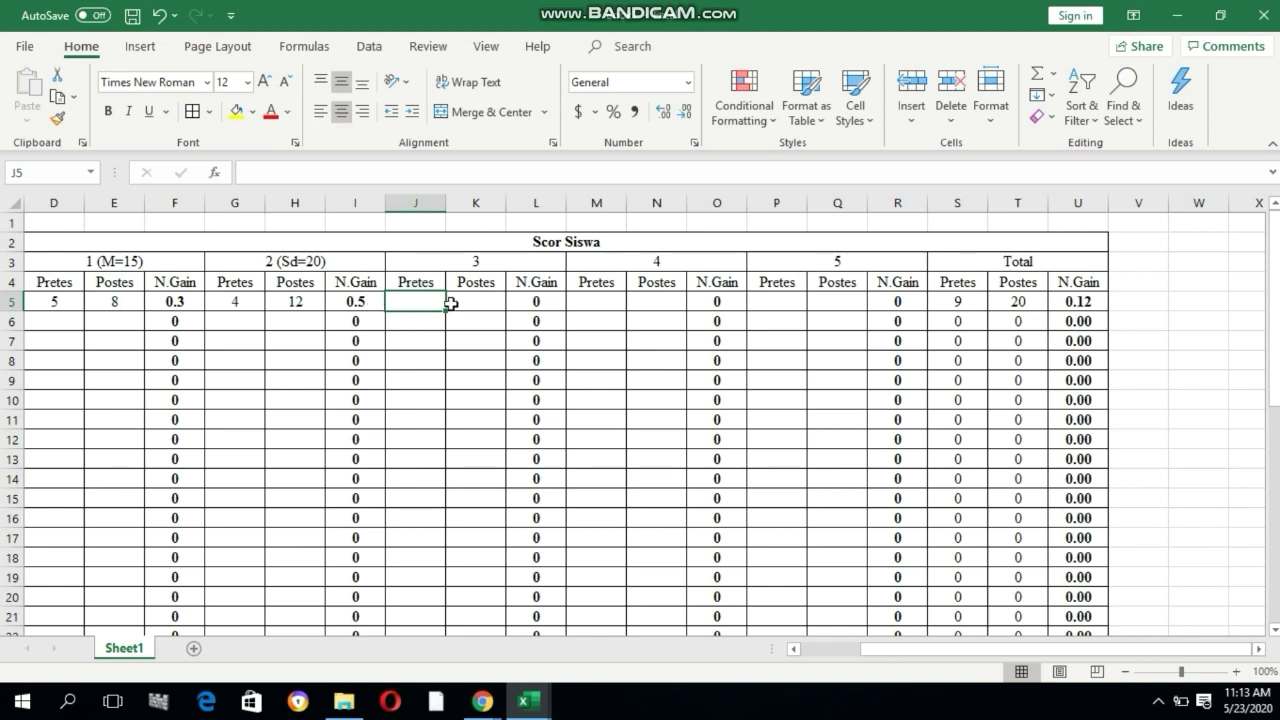
{"action": "type", "text": "5"}
{"action": "left_click", "coordinate": [483, 305]}
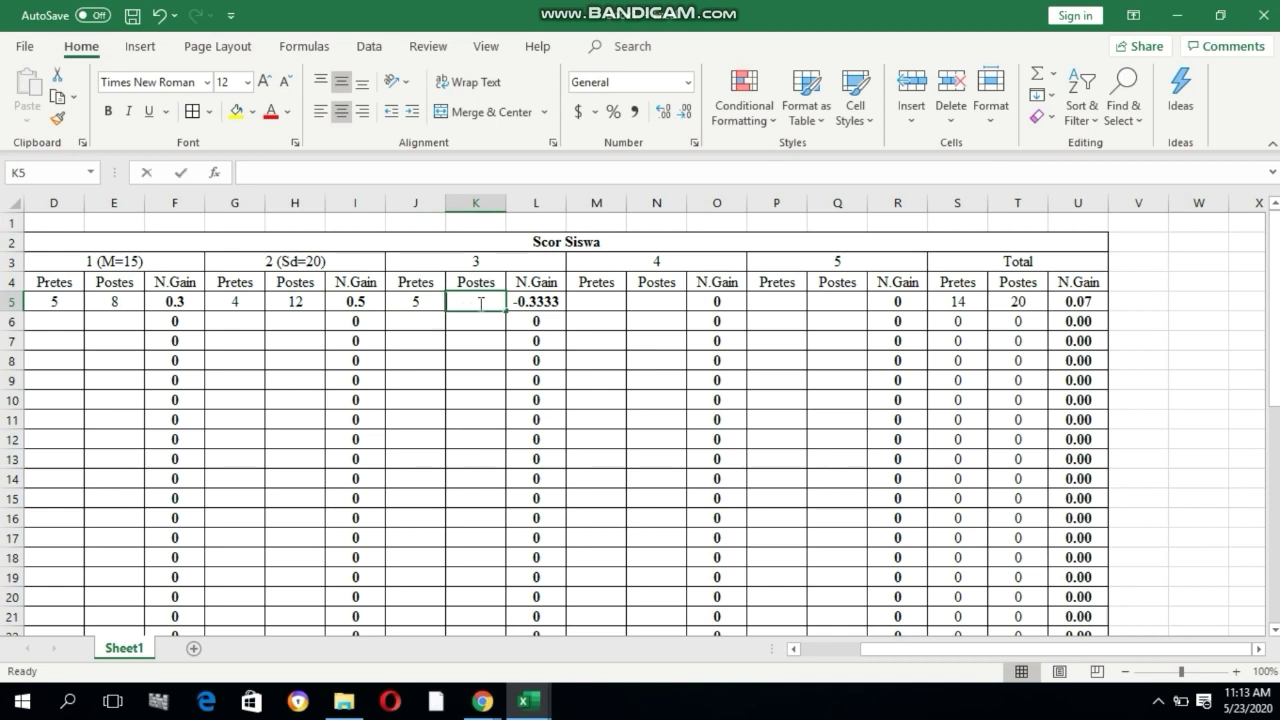
{"action": "type", "text": "12"}
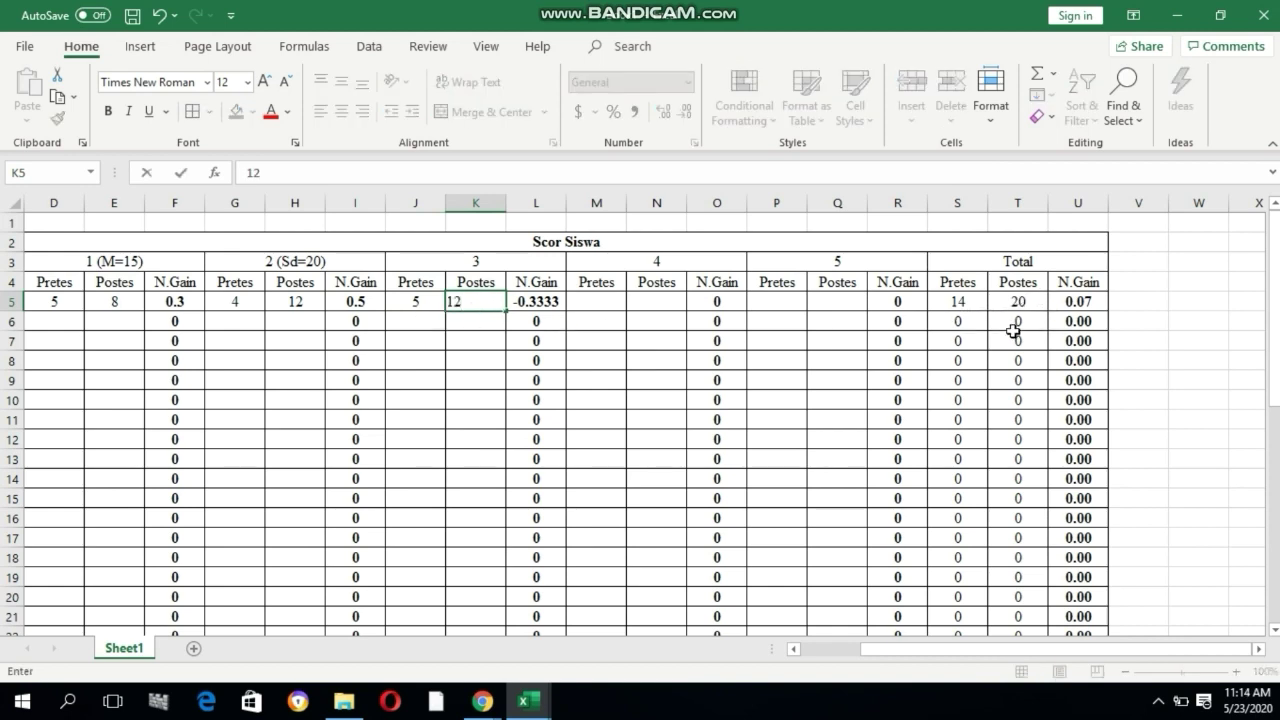
{"action": "left_click", "coordinate": [1013, 330]}
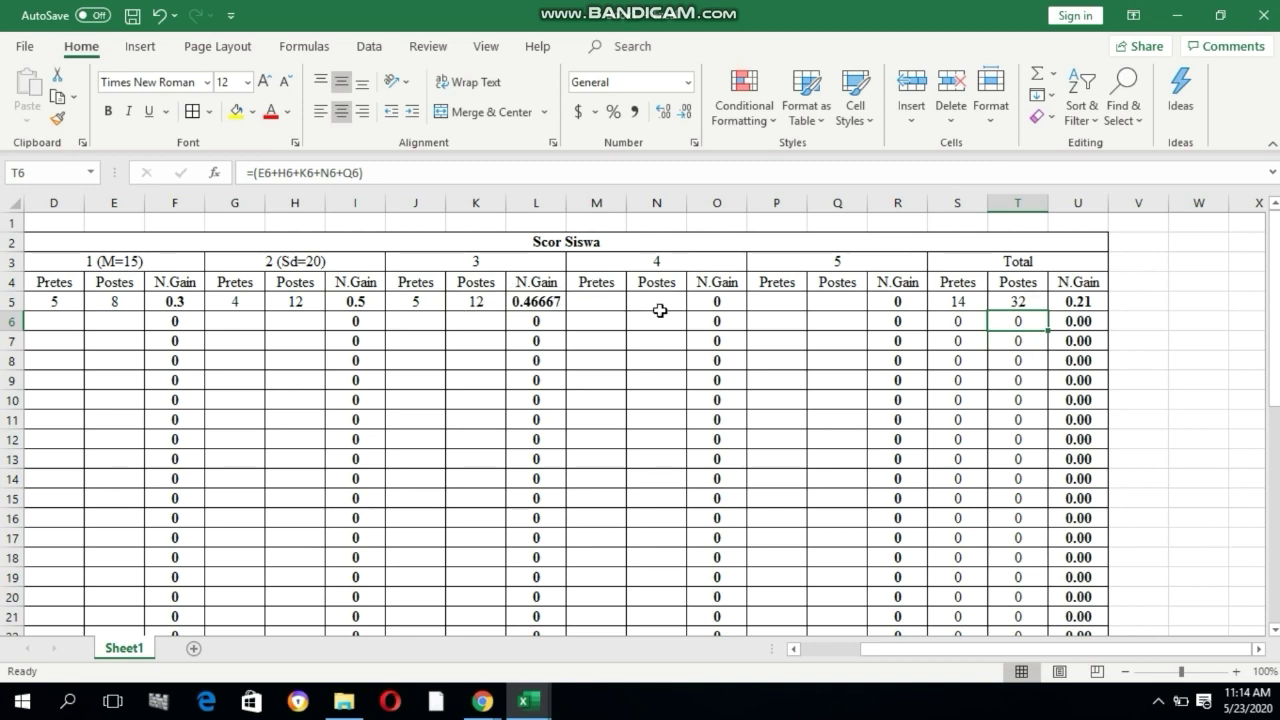
- Enter student 1's group 4 scores: Pretes 8 in M5 and Postes 15 in N5
{"action": "left_click", "coordinate": [596, 303]}
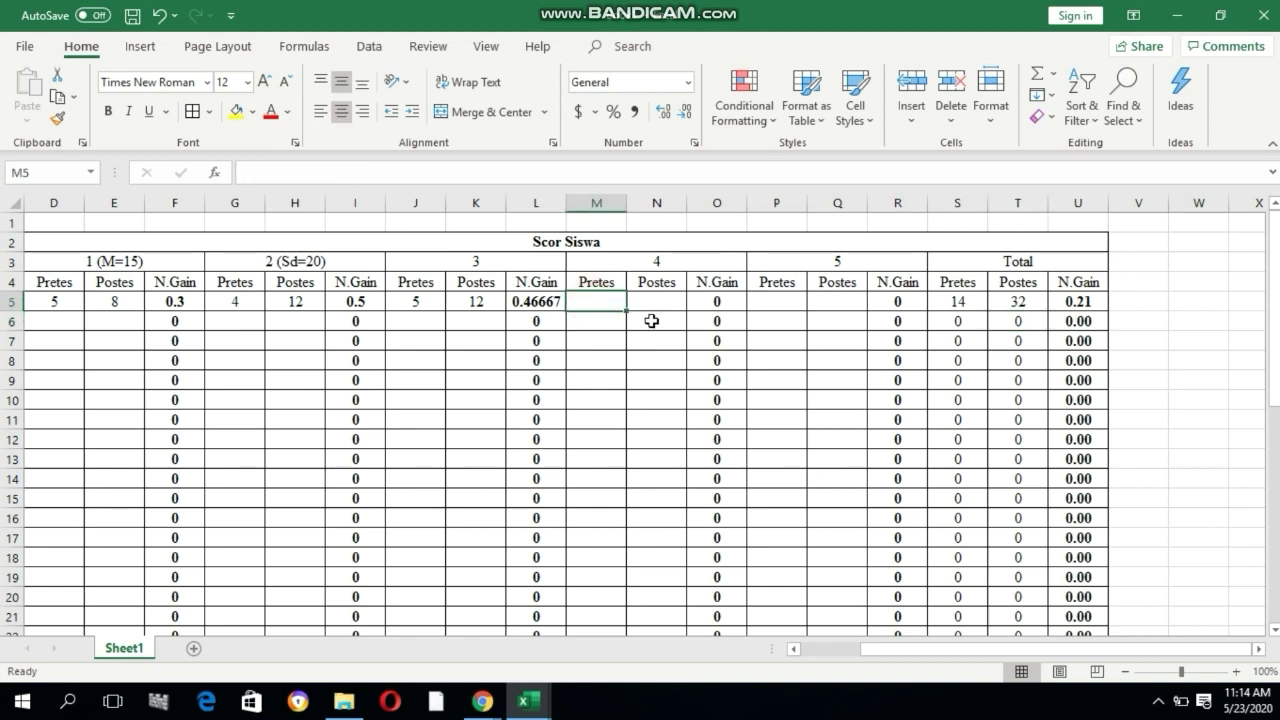
{"action": "type", "text": "8"}
{"action": "left_click", "coordinate": [667, 304]}
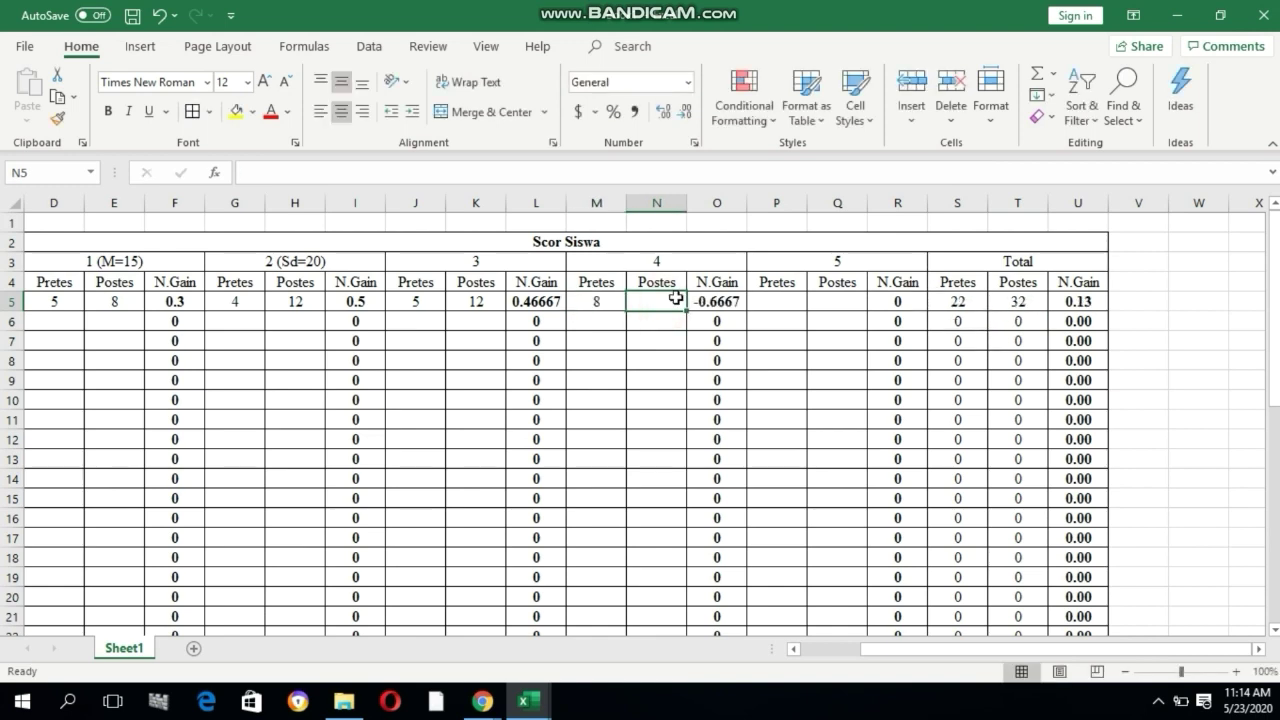
{"action": "type", "text": "15"}
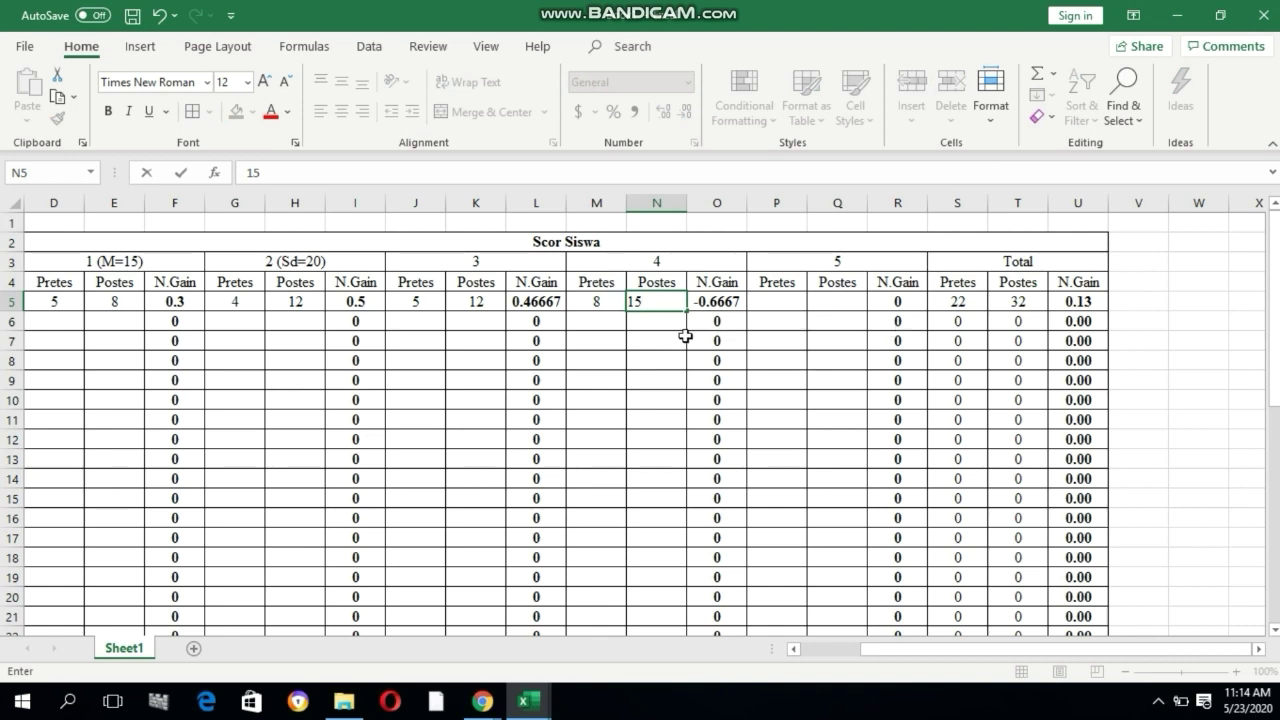
{"action": "left_click", "coordinate": [1012, 322]}
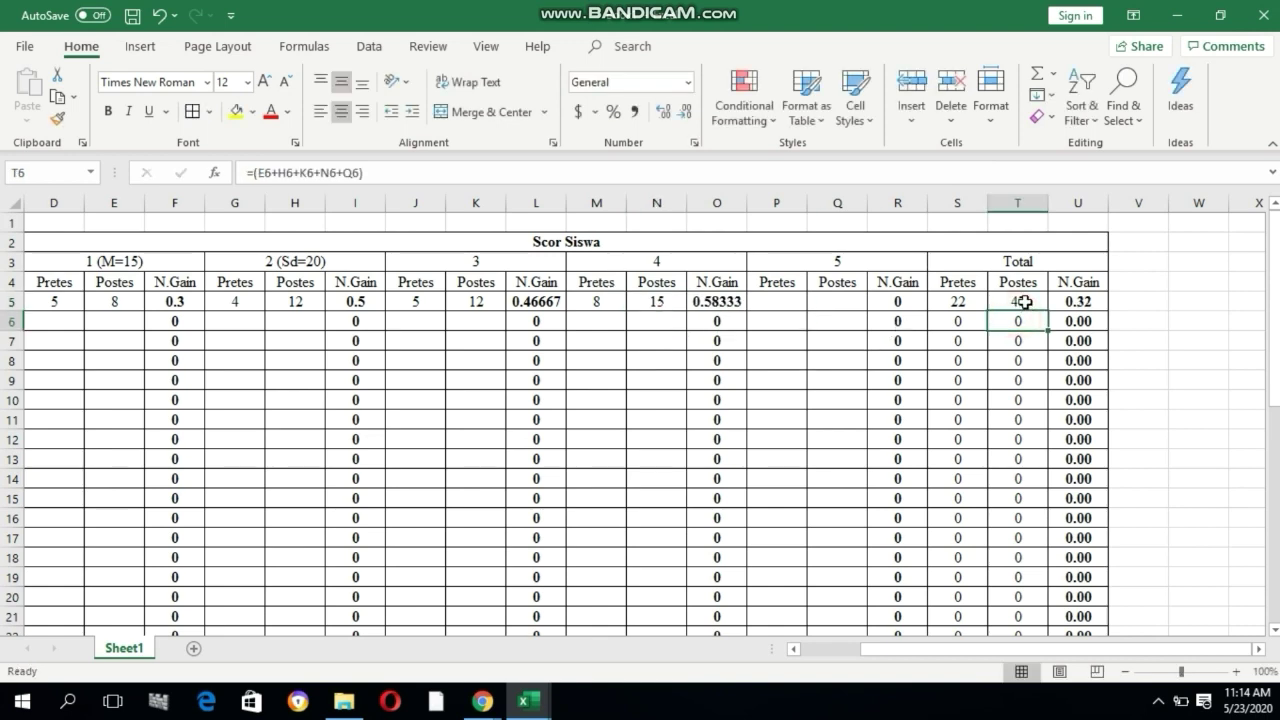
- Enter student 1's group 5 scores: Pretes 6 in P5 and Postes 10 in Q5
{"action": "left_click", "coordinate": [777, 299]}
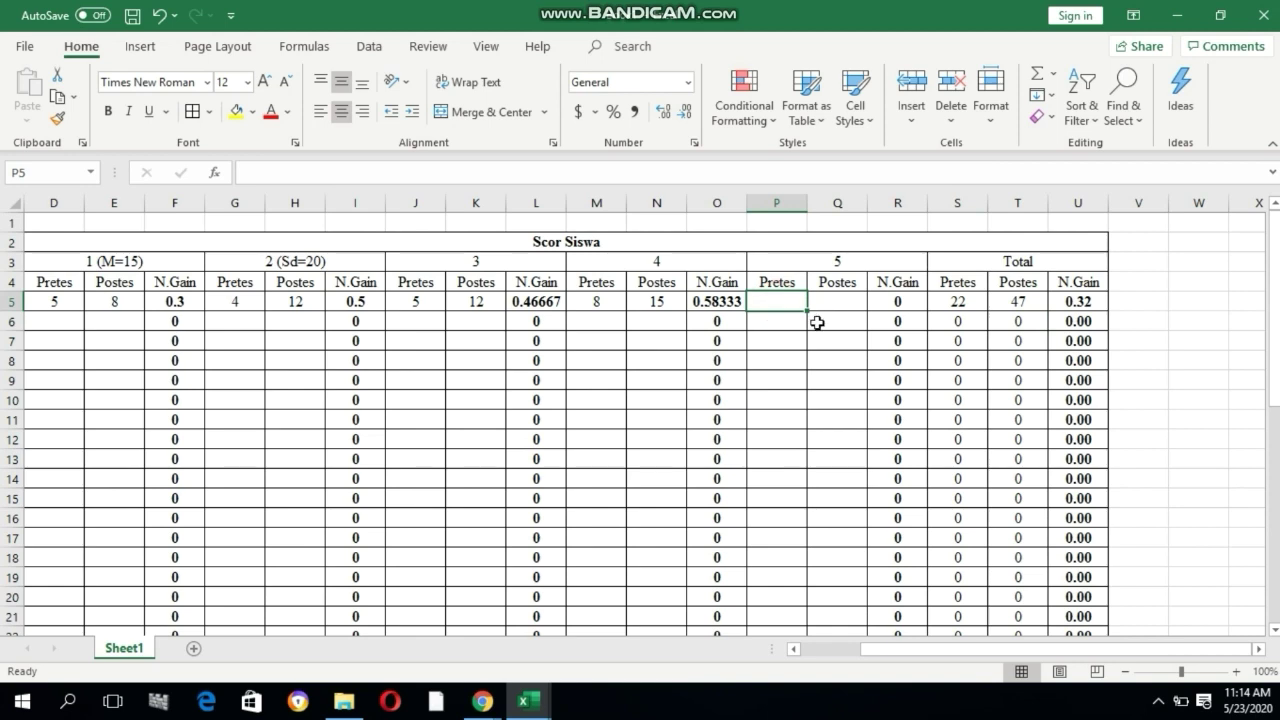
{"action": "type", "text": "6"}
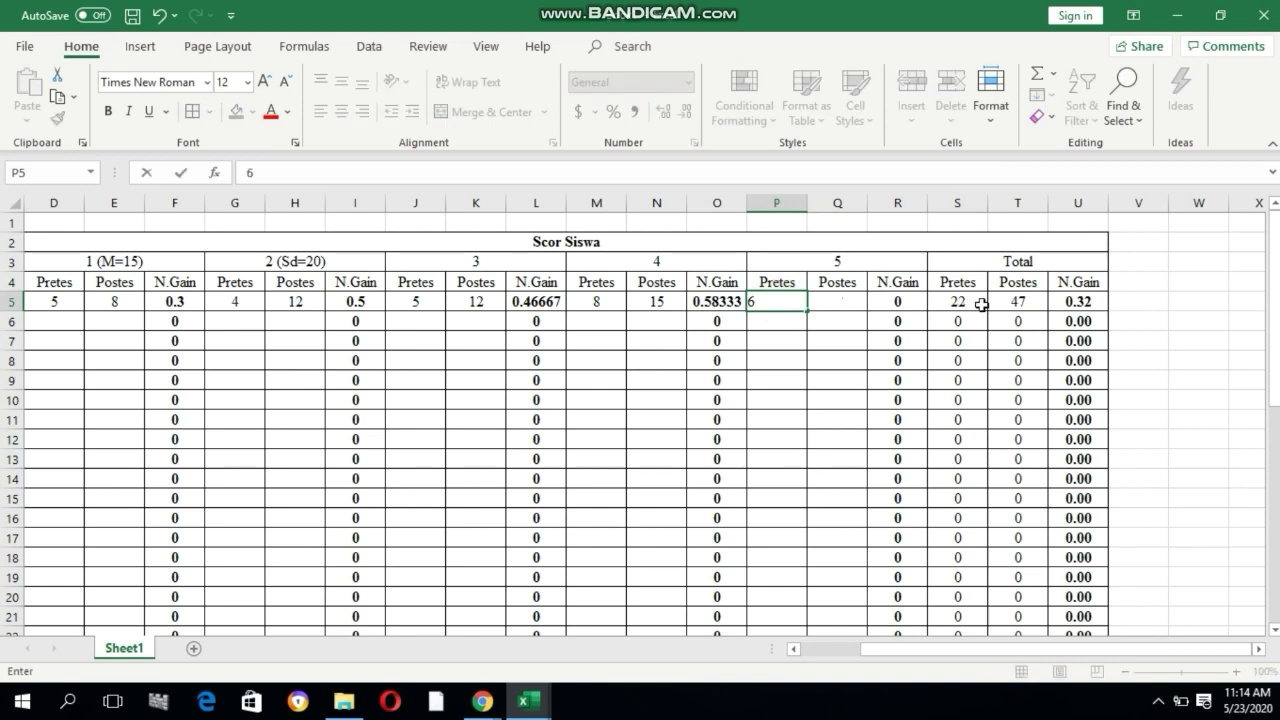
{"action": "left_click", "coordinate": [954, 322]}
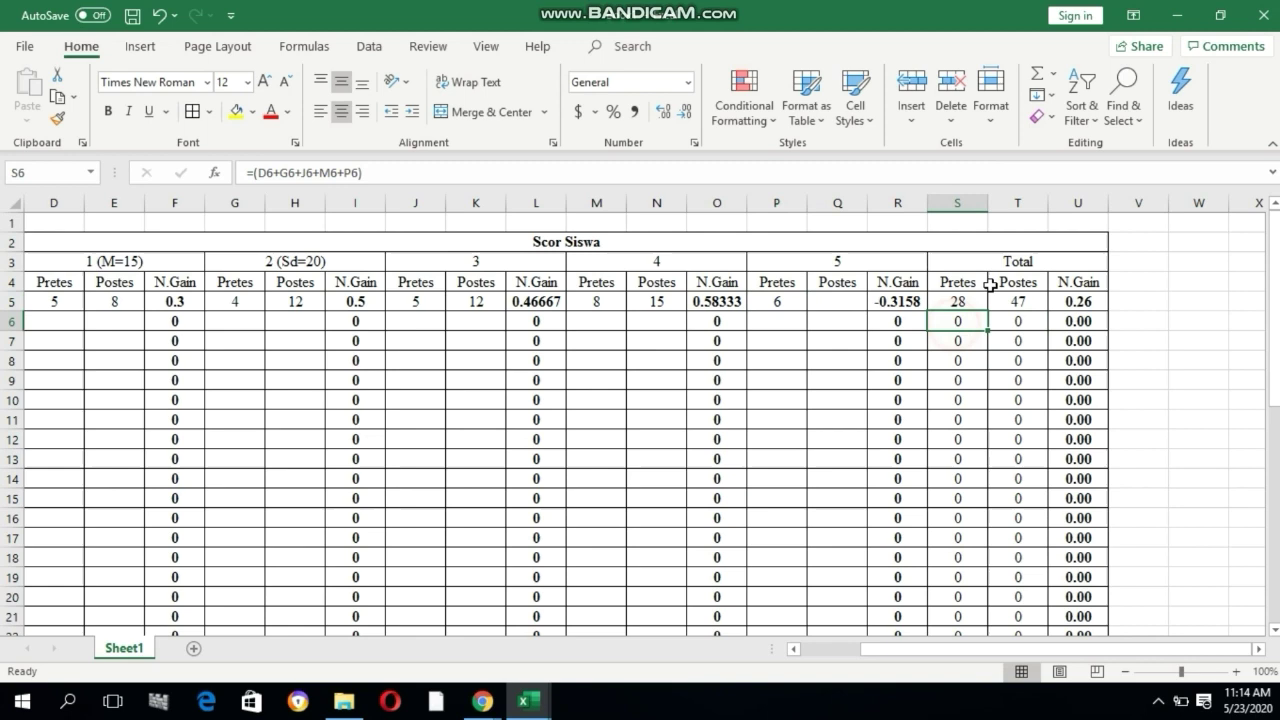
{"action": "left_click", "coordinate": [839, 298]}
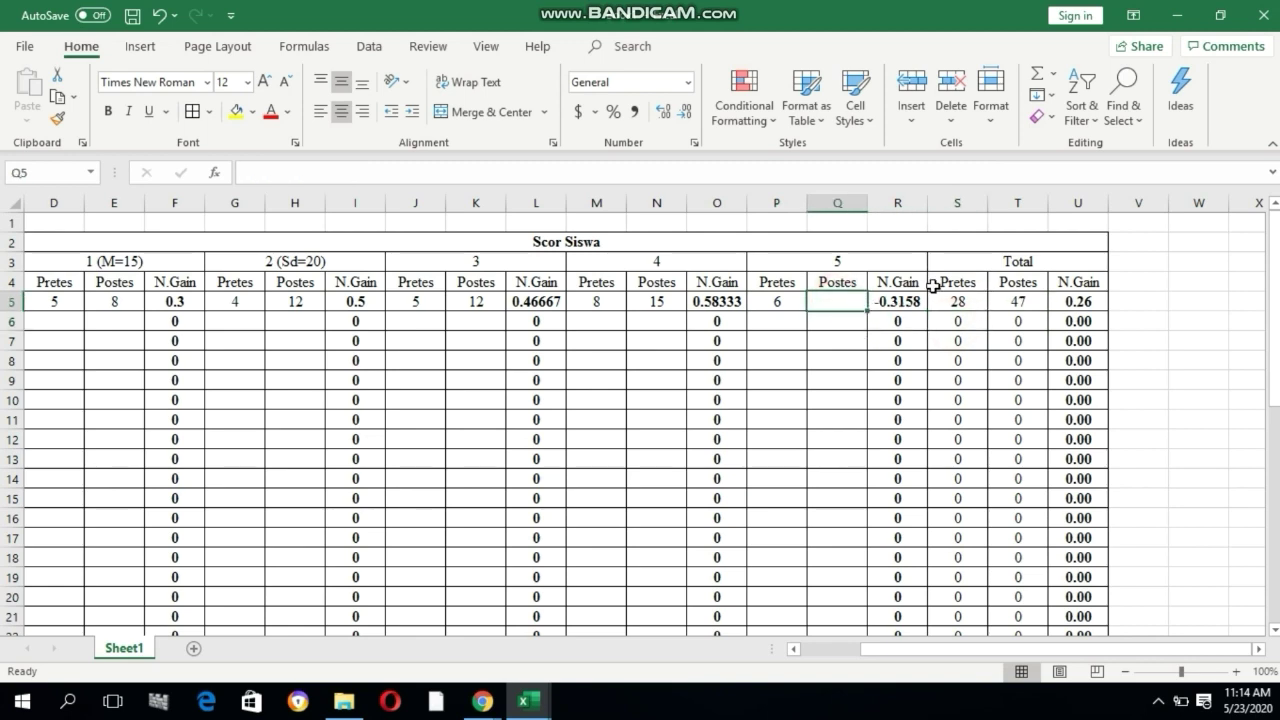
{"action": "type", "text": "10"}
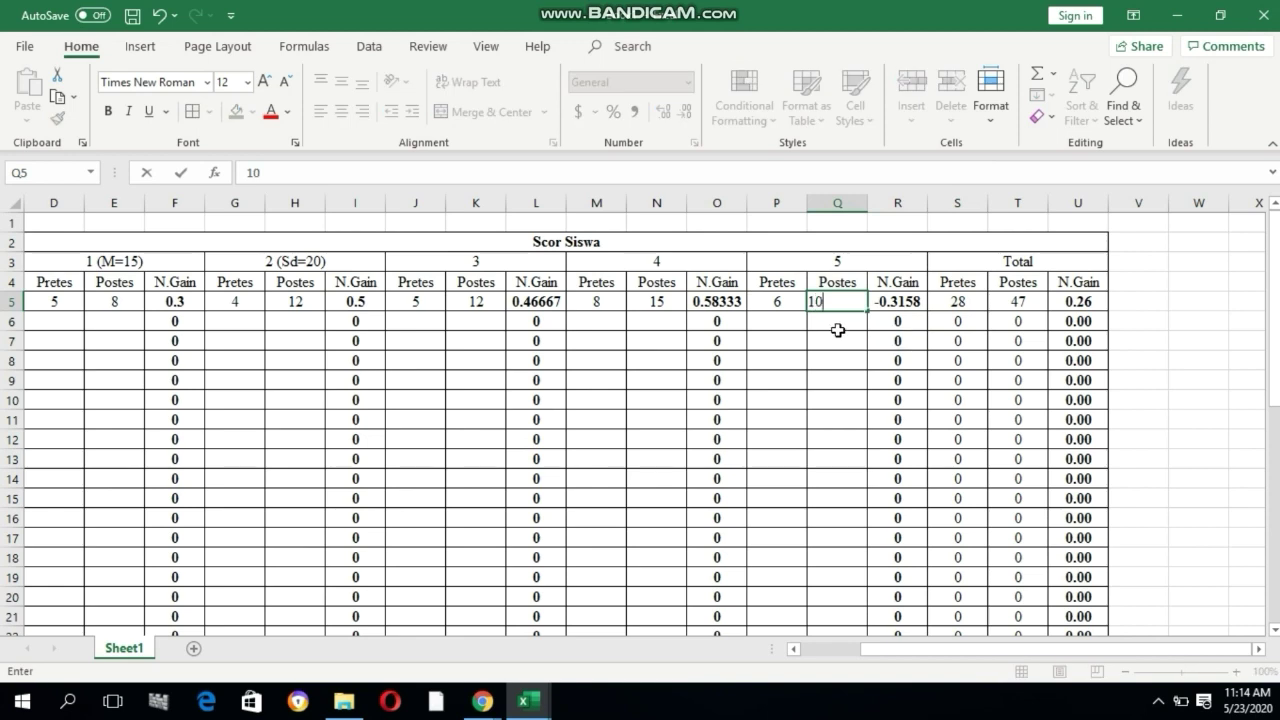
{"action": "left_click", "coordinate": [831, 321]}
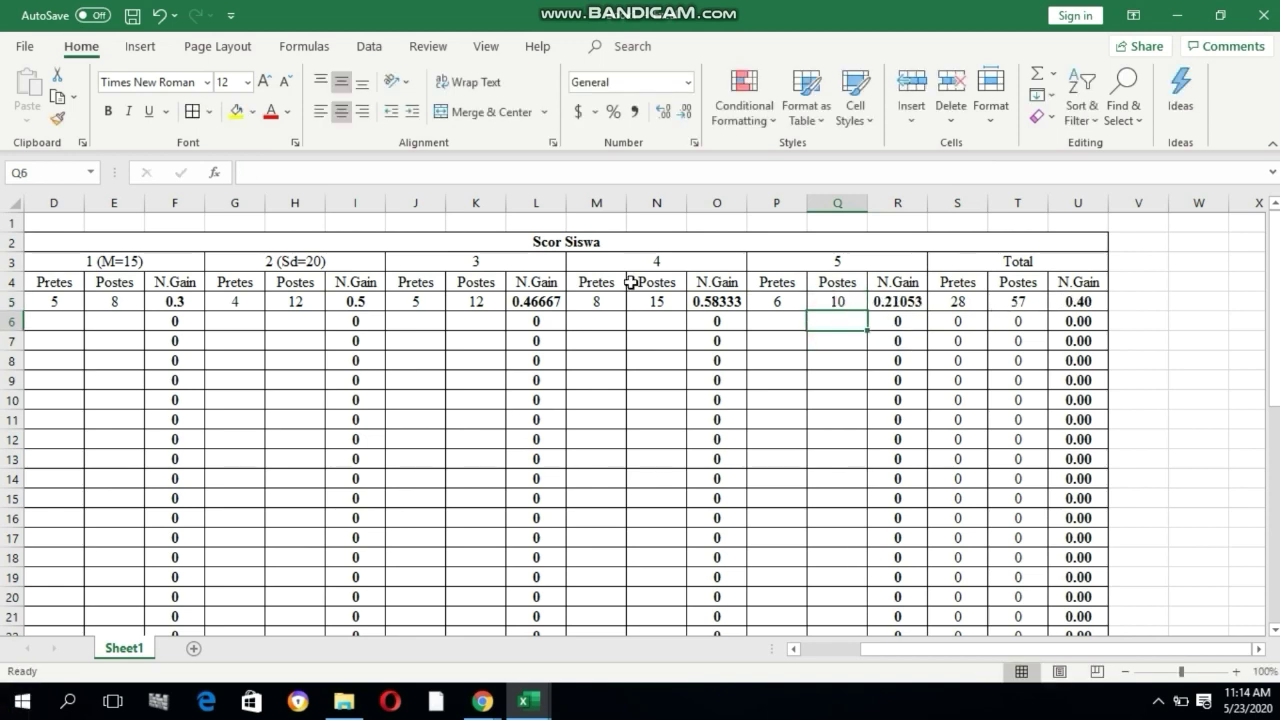
- Reduce student 1's N.Gain values for groups 3, 4 and 5 in L5, O5 and R5 to two decimal places
{"action": "left_click", "coordinate": [523, 305]}
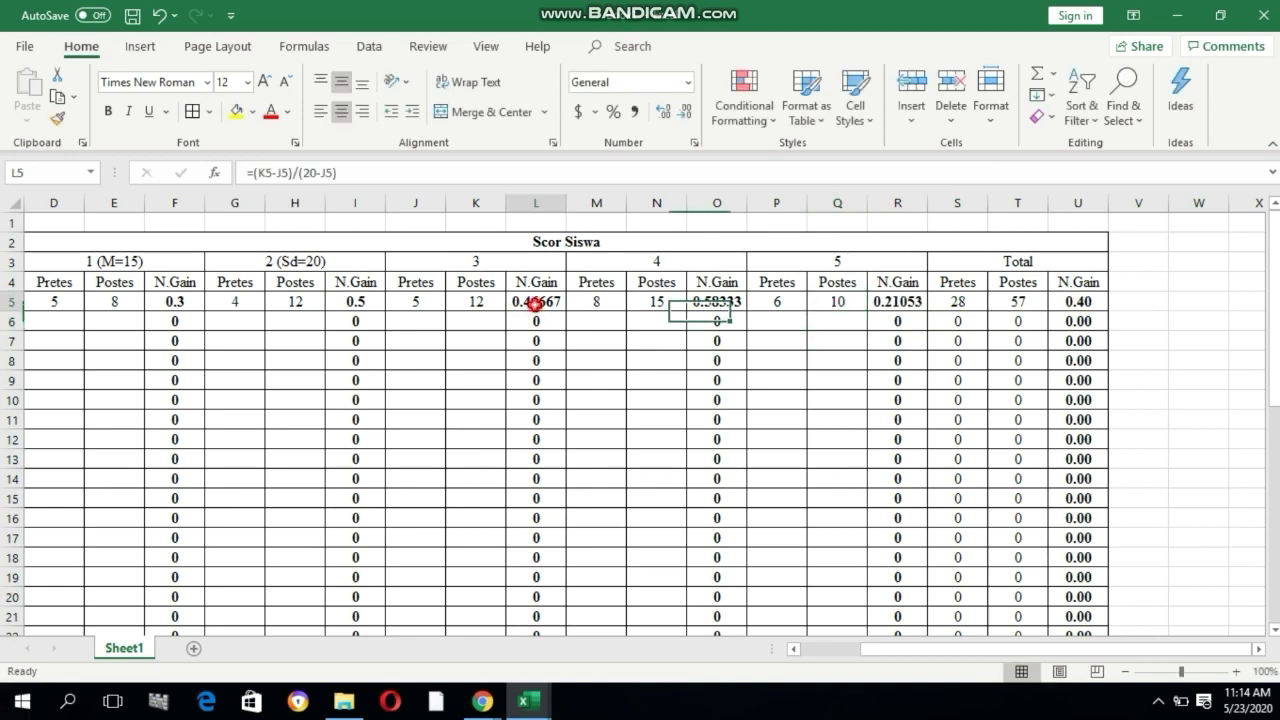
{"action": "left_click", "coordinate": [686, 112]}
{"action": "left_click", "coordinate": [686, 112]}
{"action": "left_click", "coordinate": [686, 113]}
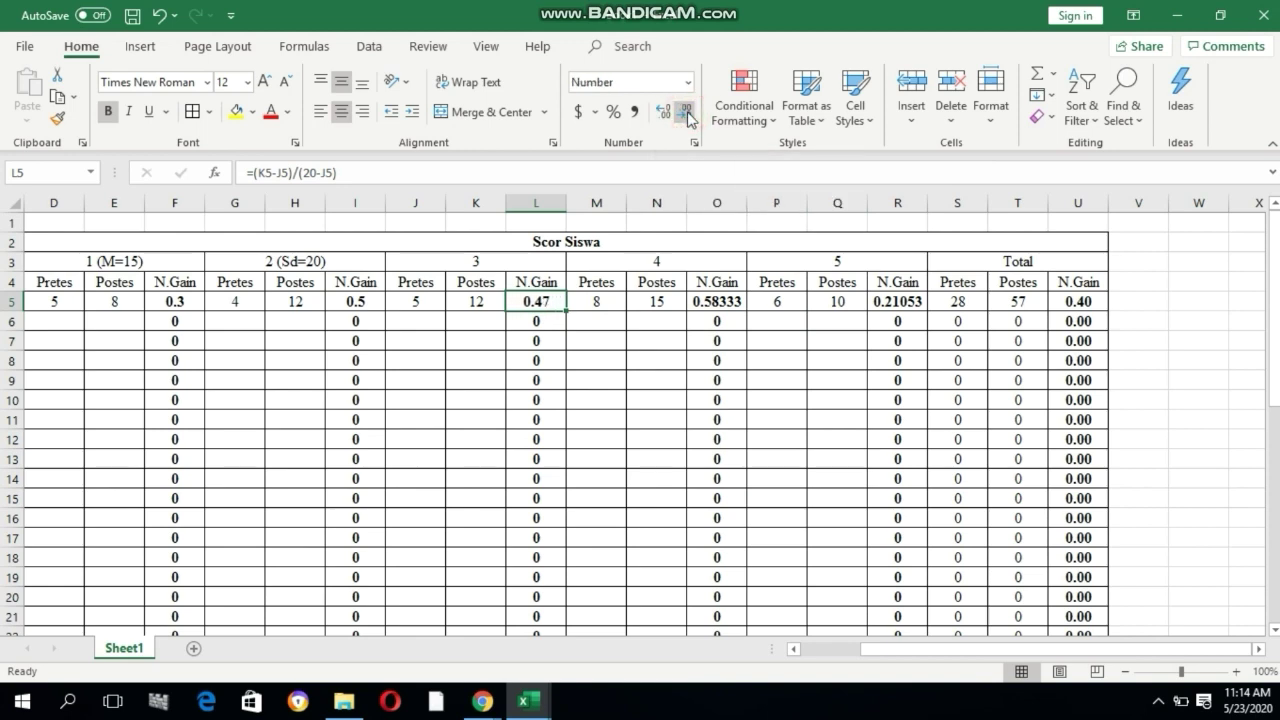
{"action": "left_click", "coordinate": [724, 300]}
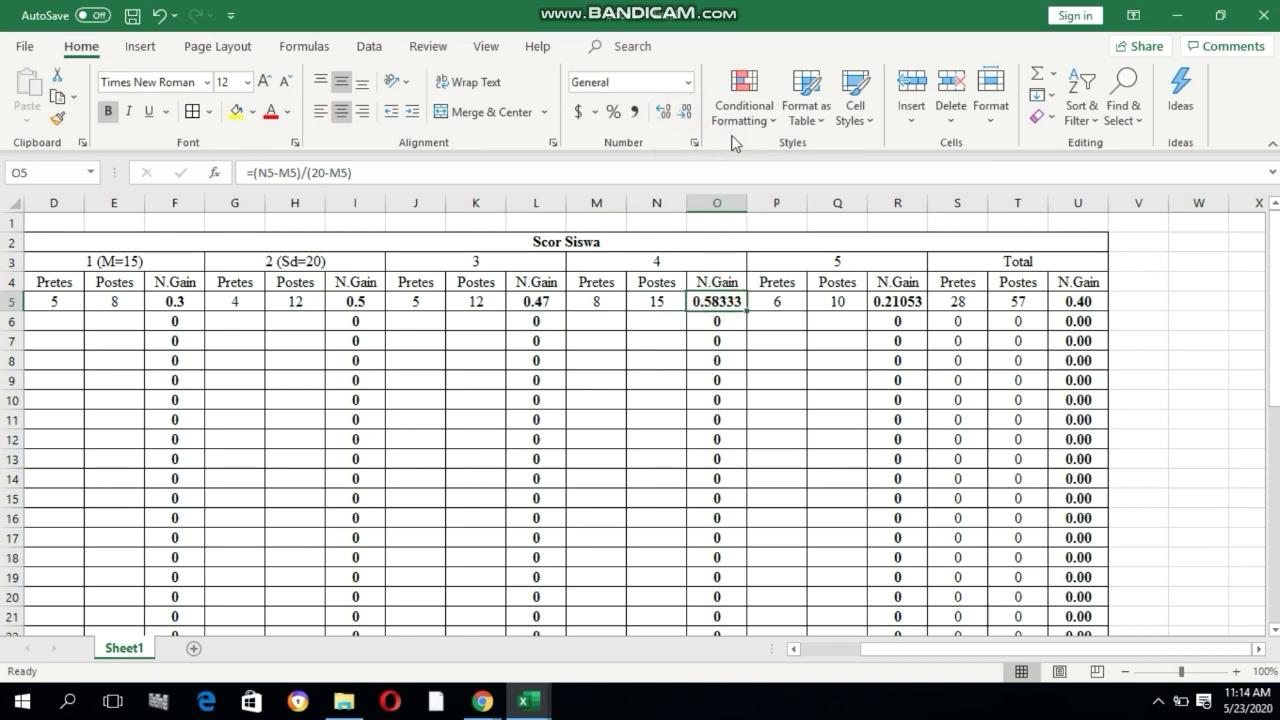
{"action": "left_click", "coordinate": [686, 113]}
{"action": "left_click", "coordinate": [686, 113]}
{"action": "left_click", "coordinate": [686, 113]}
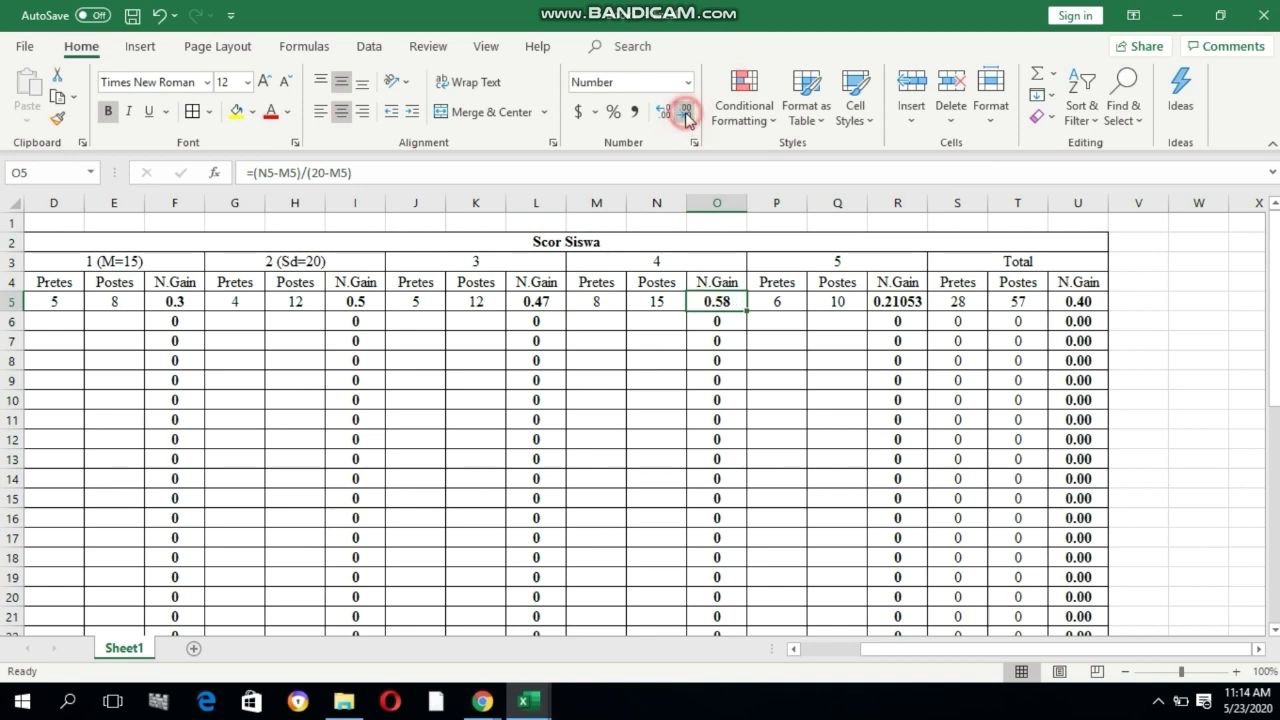
{"action": "left_click", "coordinate": [887, 305]}
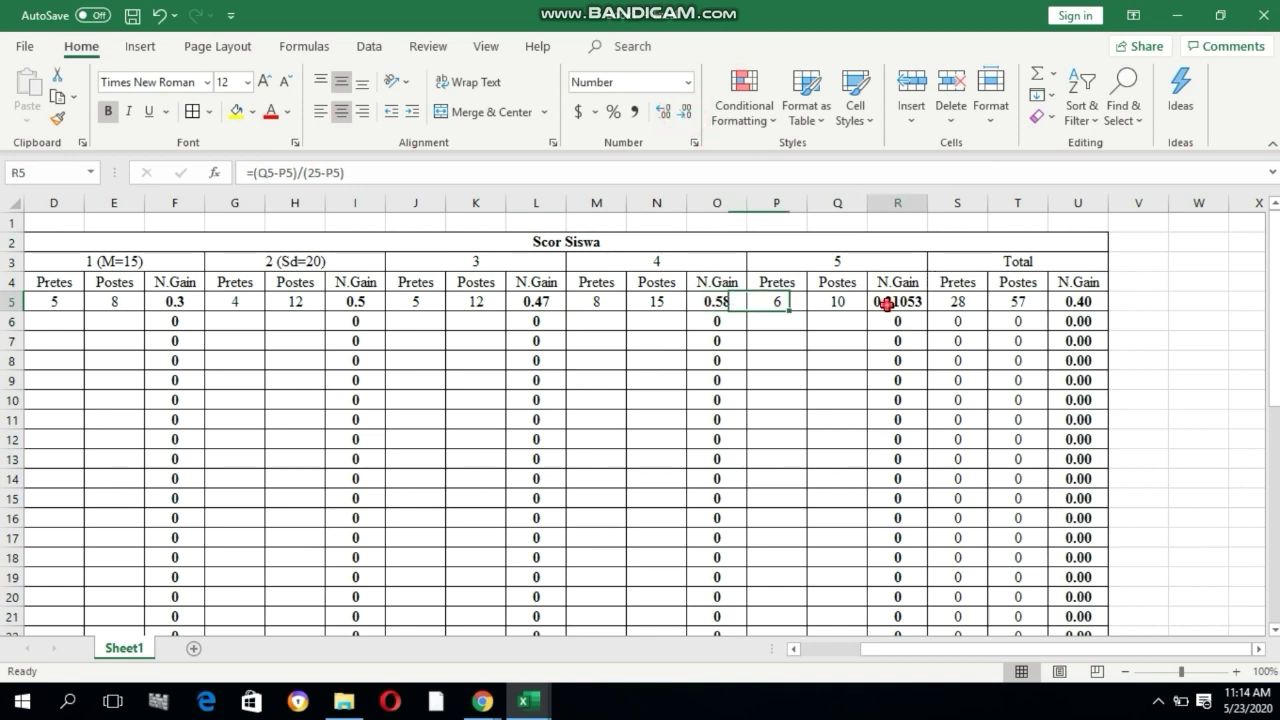
{"action": "left_click", "coordinate": [686, 113]}
{"action": "left_click", "coordinate": [686, 113]}
{"action": "left_click", "coordinate": [686, 113]}
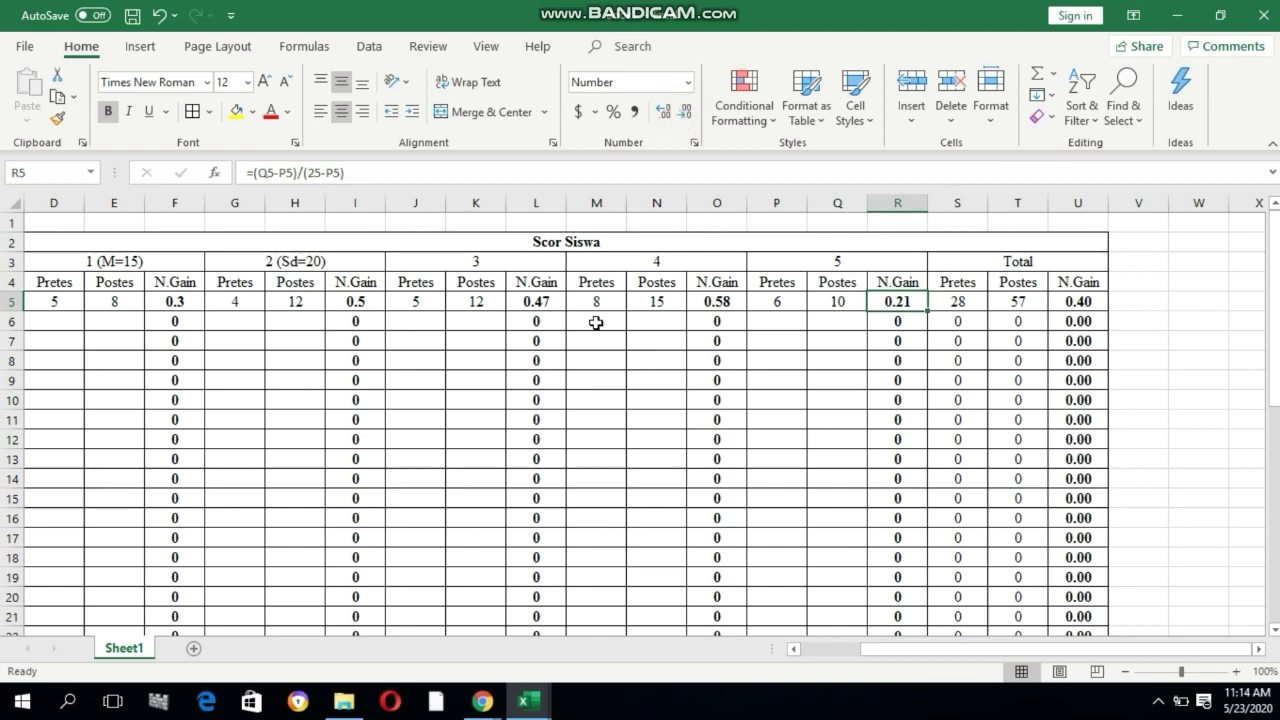
- Fill the two-decimal N.Gain formulas of groups 3 and 4 from L5 and O5 down to row 44
{"action": "left_click", "coordinate": [535, 303]}
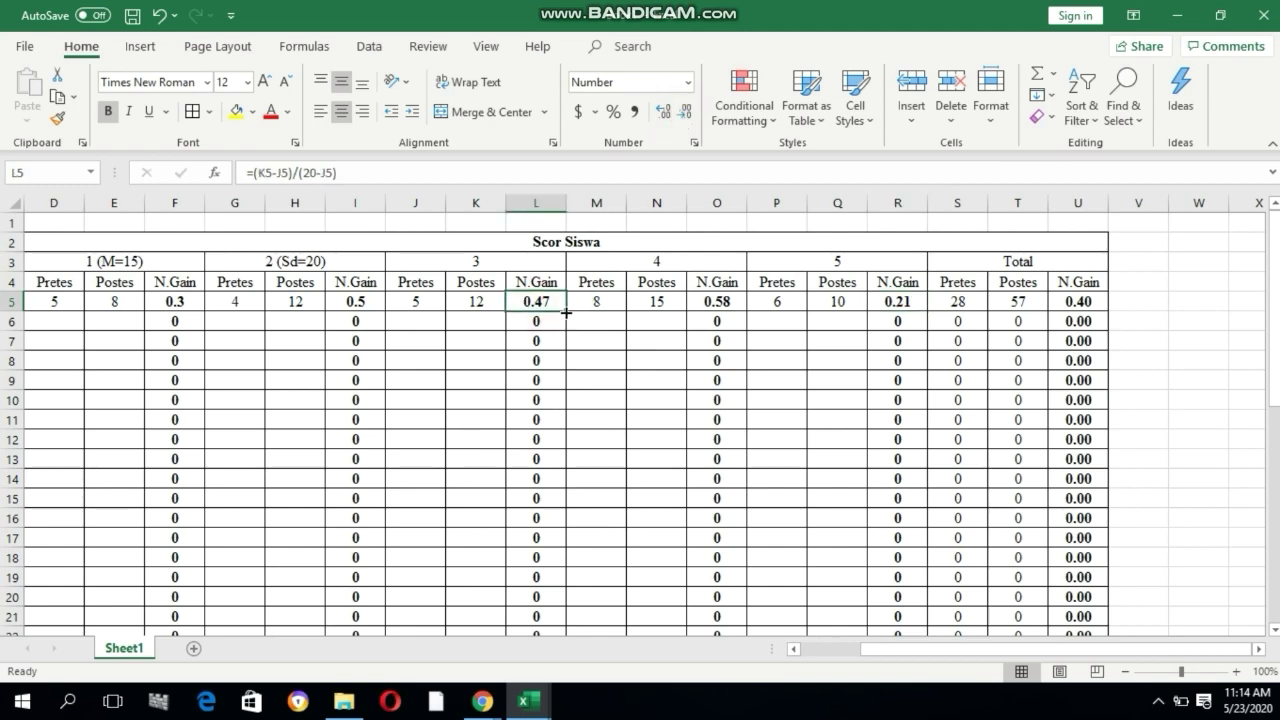
{"action": "left_click_drag", "start_coordinate": [566, 312], "coordinate": [559, 584]}
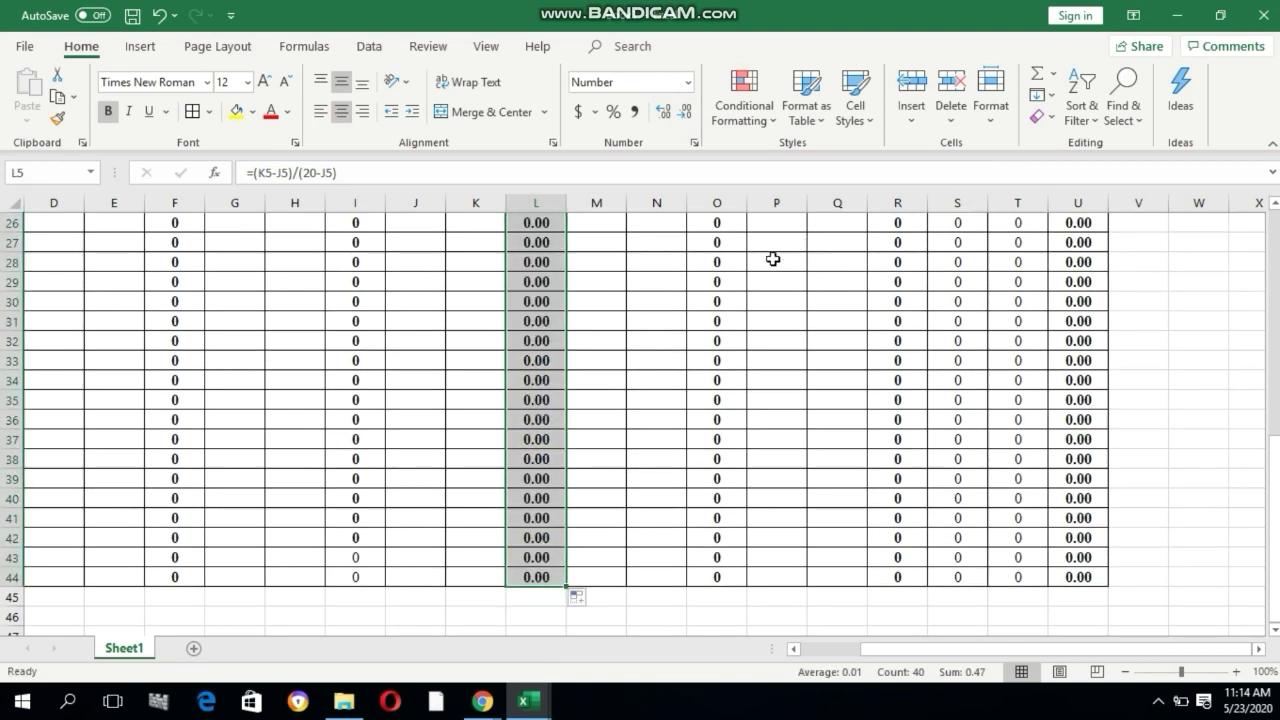
{"action": "scroll", "coordinate": [790, 300], "scroll_direction": "up", "scroll_amount": 8}
{"action": "left_click", "coordinate": [720, 283]}
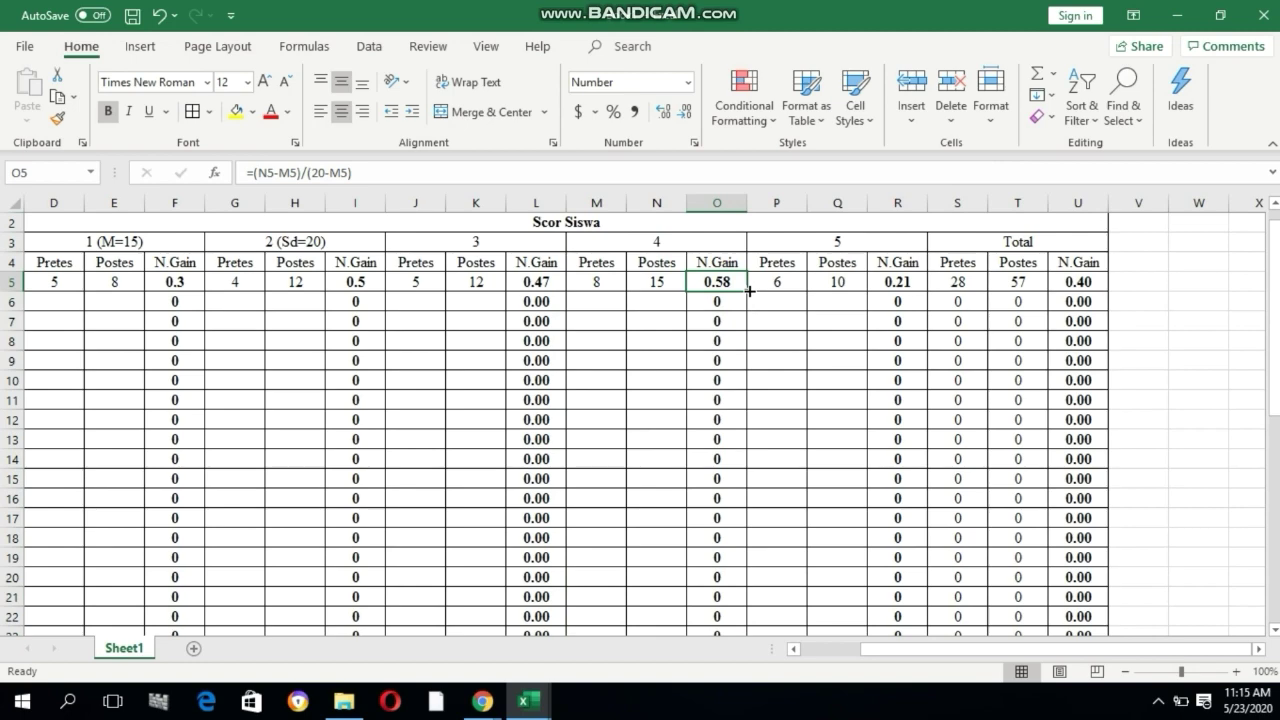
{"action": "left_click_drag", "start_coordinate": [749, 291], "coordinate": [758, 580]}
- Fill group 5's two-decimal N.Gain formula from R5 down to row 44
{"action": "scroll", "coordinate": [830, 522], "scroll_direction": "up", "scroll_amount": 3}
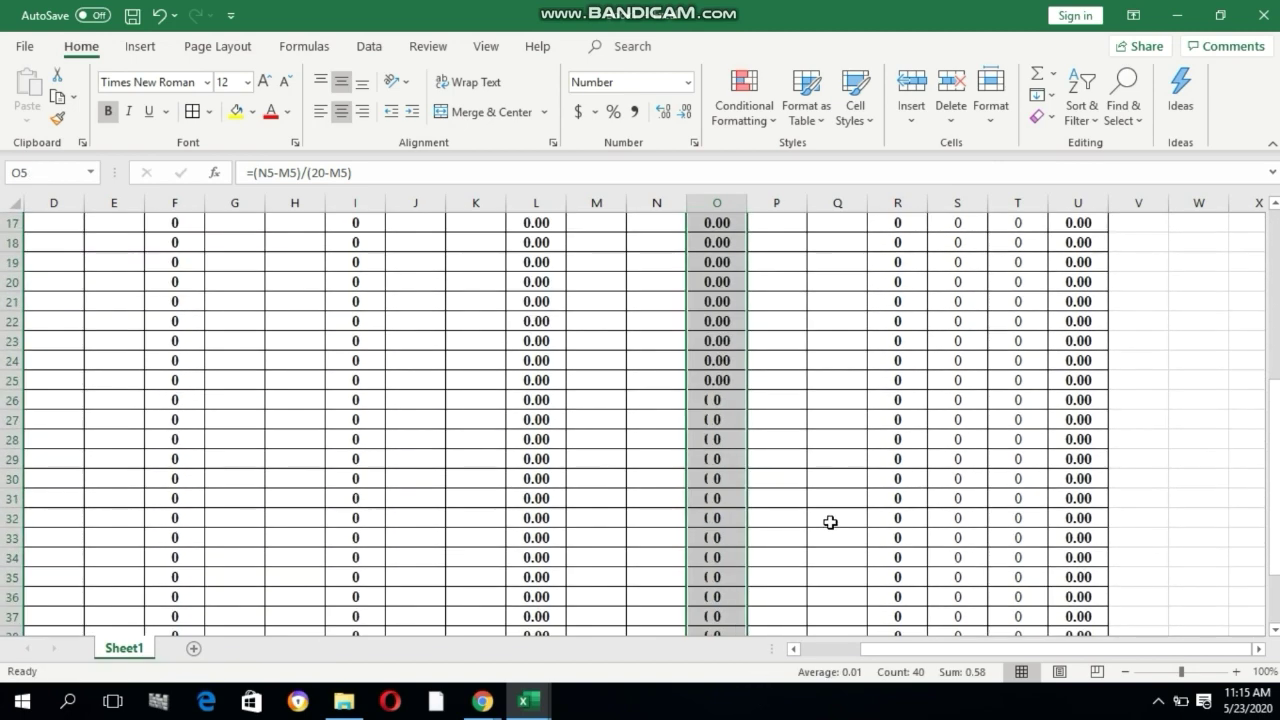
{"action": "scroll", "coordinate": [830, 522], "scroll_direction": "up", "scroll_amount": 5}
{"action": "left_click", "coordinate": [916, 306]}
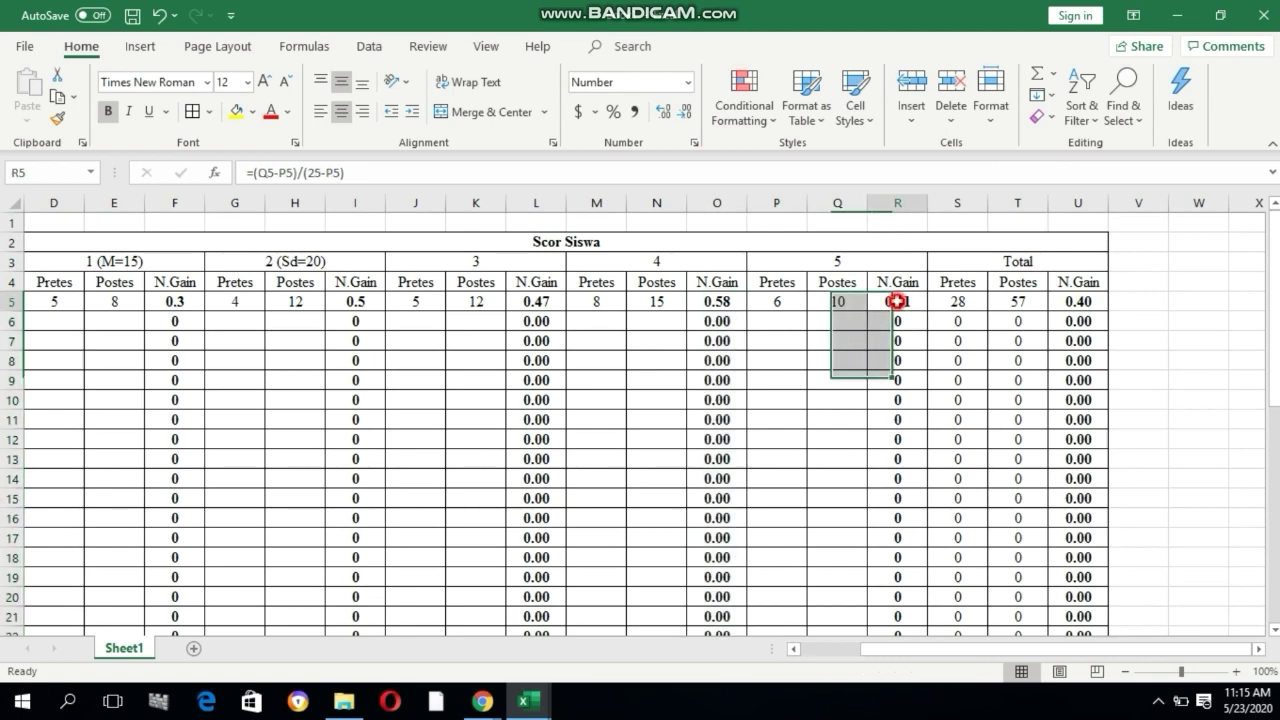
{"action": "left_click_drag", "start_coordinate": [930, 314], "coordinate": [918, 581]}
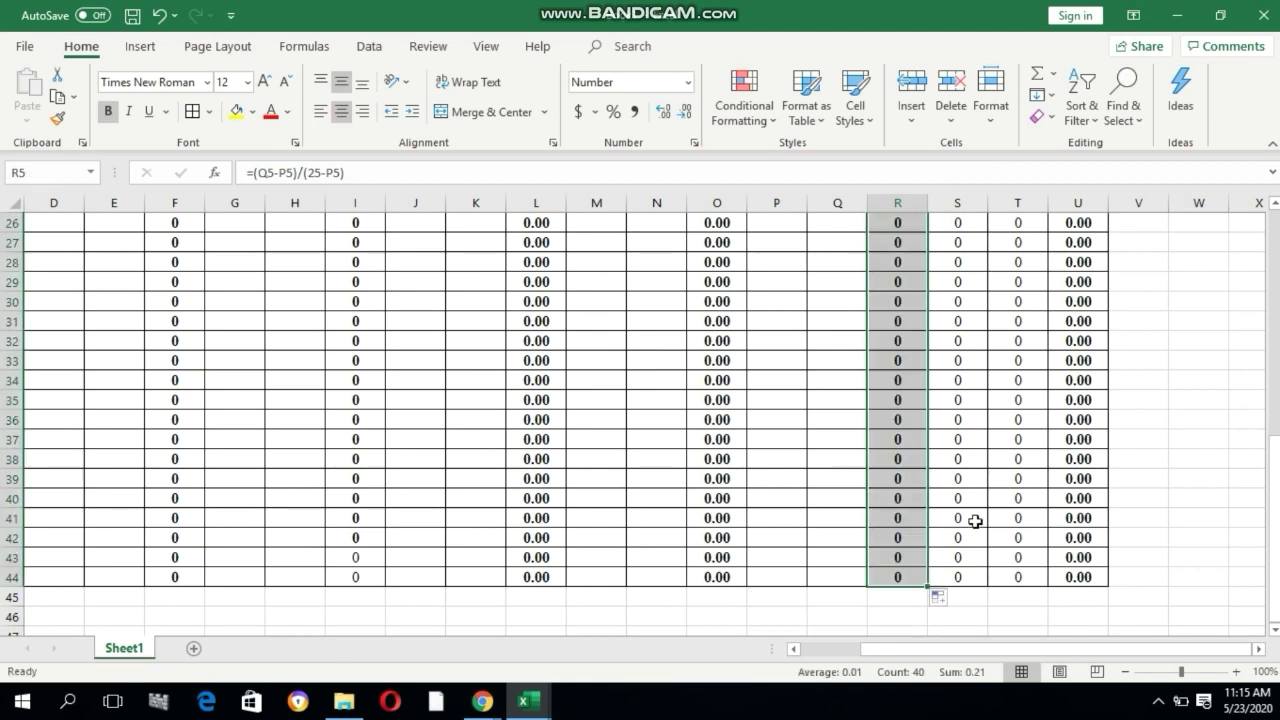
{"action": "scroll", "coordinate": [1063, 437], "scroll_direction": "up", "scroll_amount": 5}
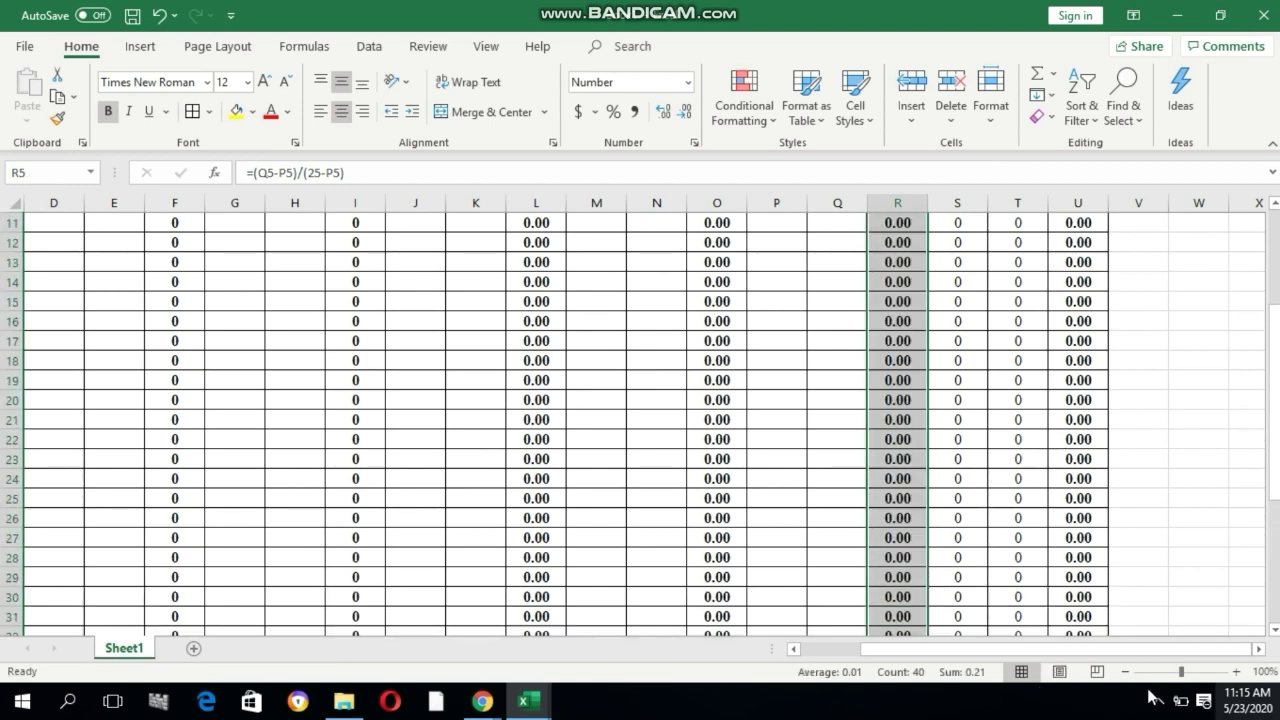
{"action": "scroll", "coordinate": [772, 326], "scroll_direction": "up", "scroll_amount": 4}
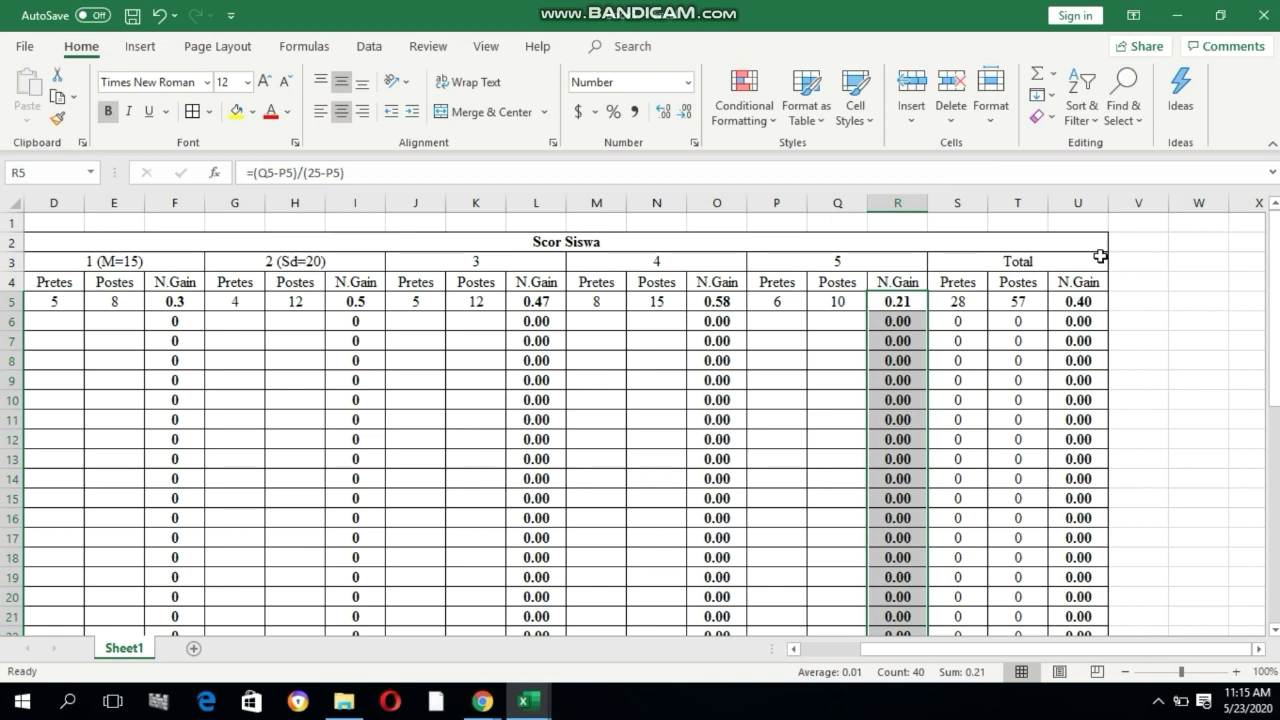
- Make the merged Total header in S3 bold
{"action": "left_click", "coordinate": [1005, 260]}
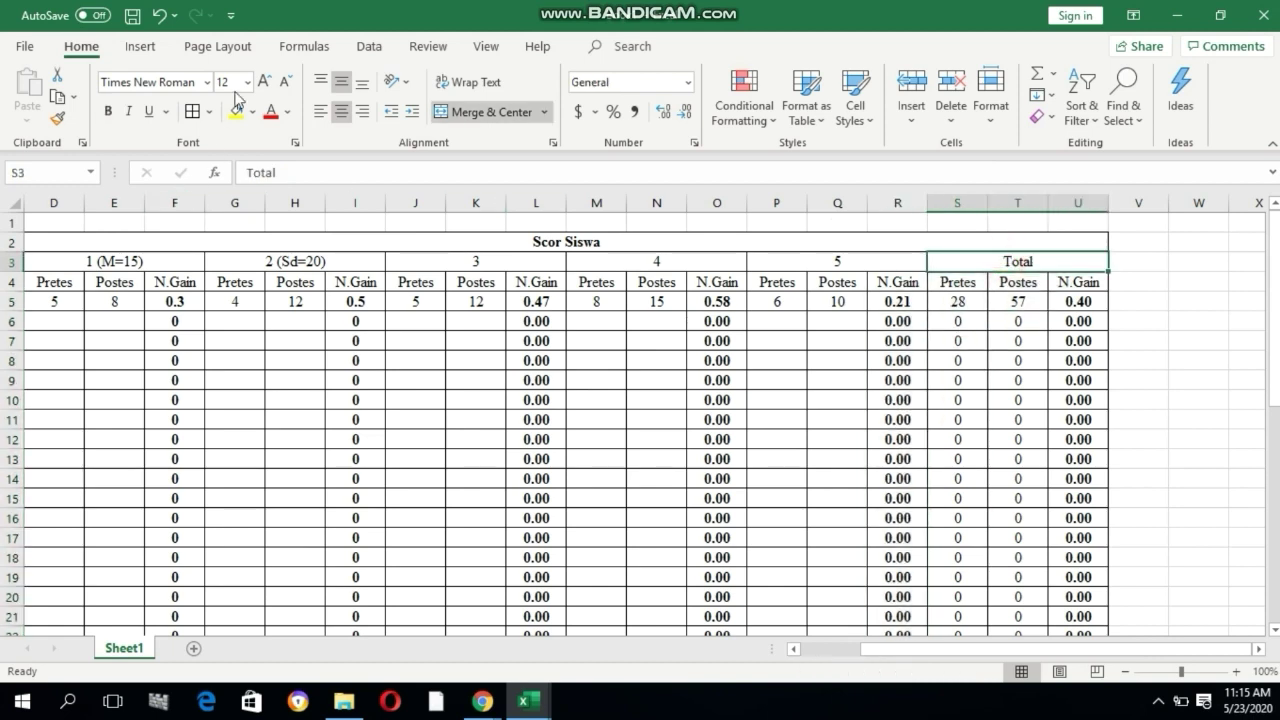
{"action": "left_click", "coordinate": [108, 111]}
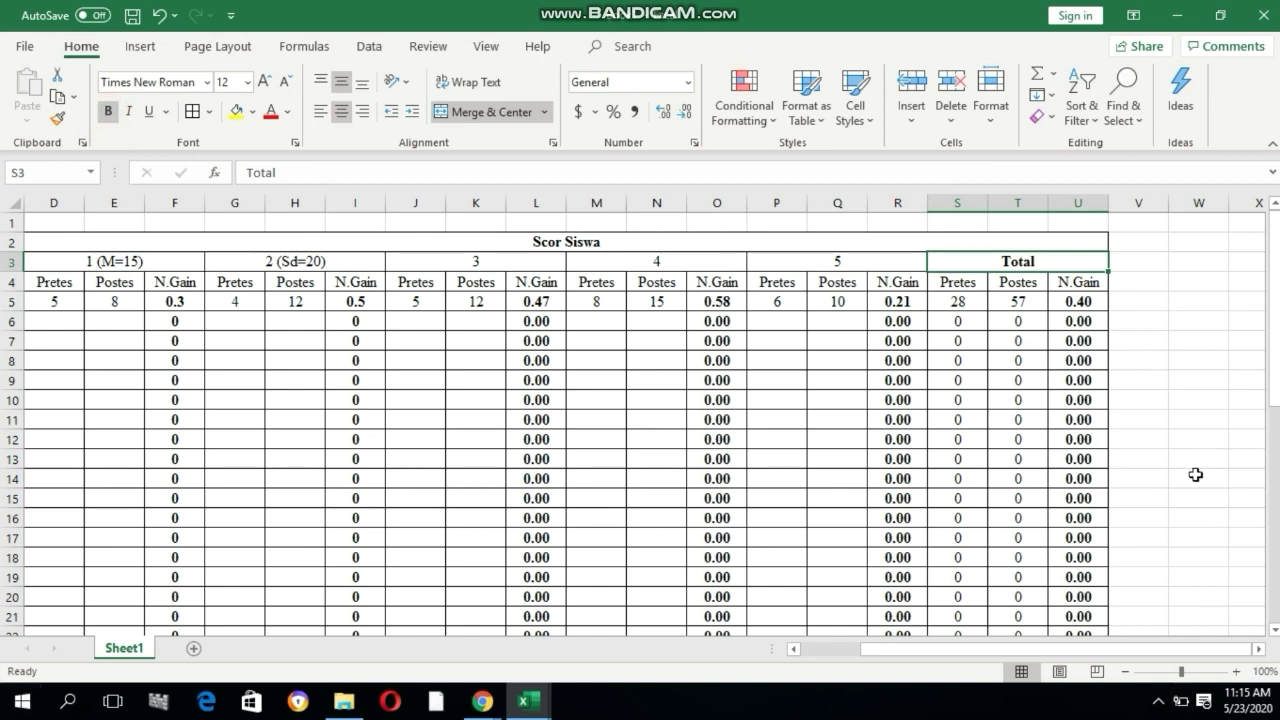
{"action": "scroll", "coordinate": [1195, 474], "scroll_direction": "down", "scroll_amount": 9}
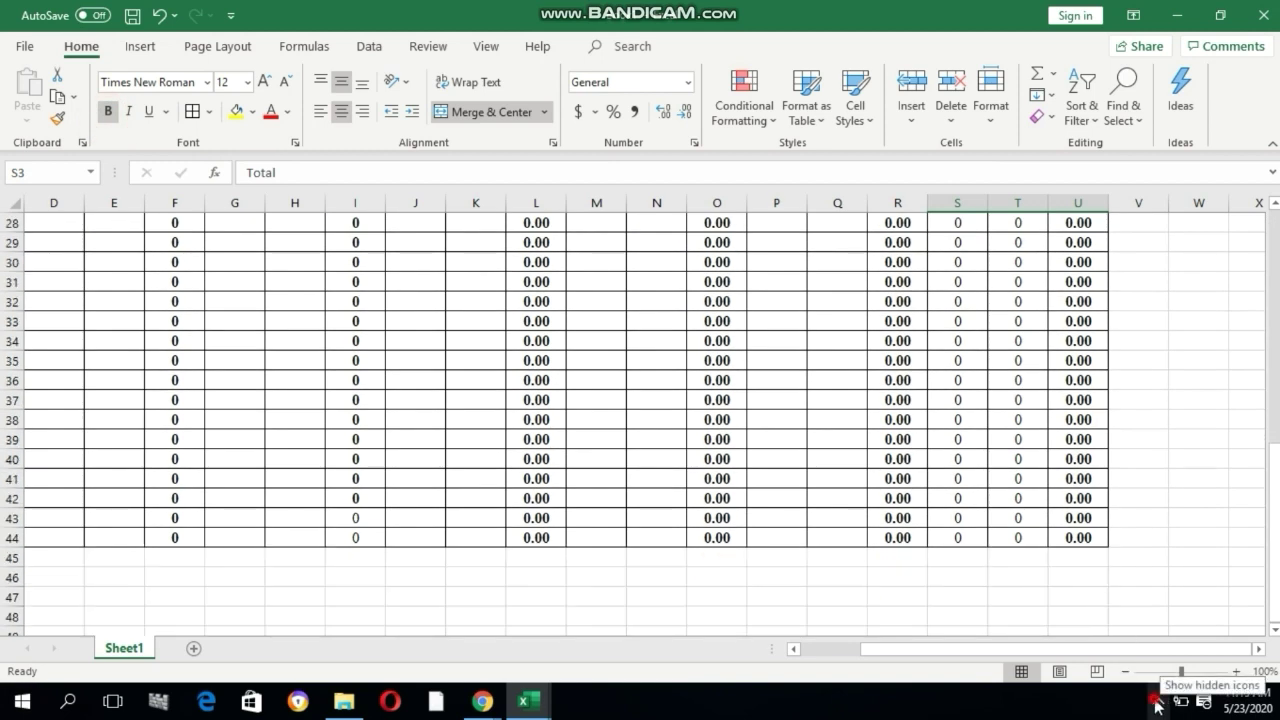
{"action": "left_click", "coordinate": [1155, 703]}
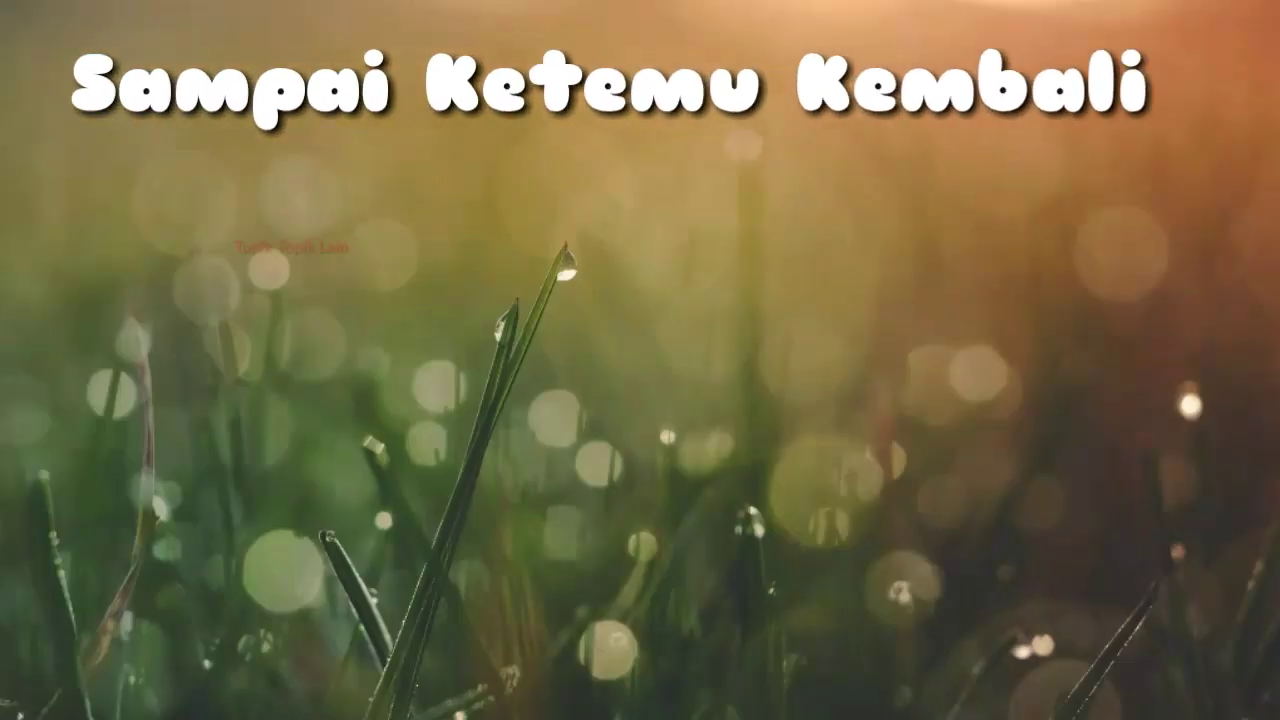